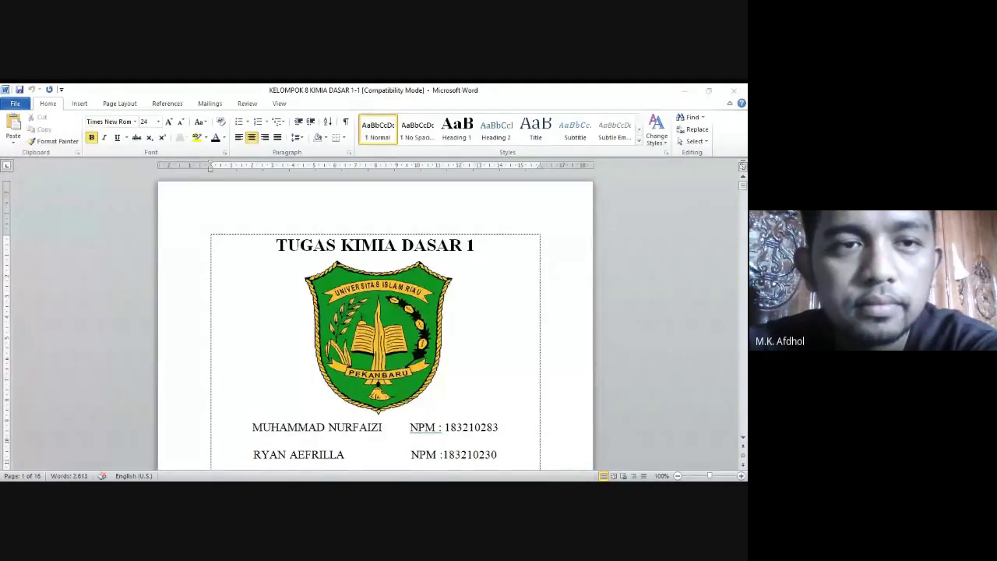
Step: Examine the assignment's cover page, from the title and logo to the department details, and glance over the pages that follow
click(566, 247)
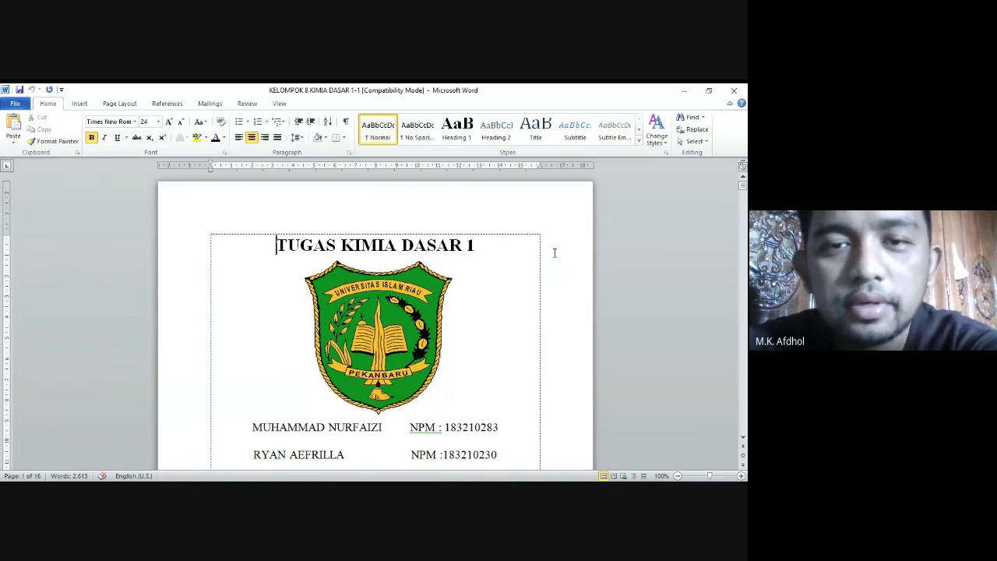
scroll(555, 252, down, 1)
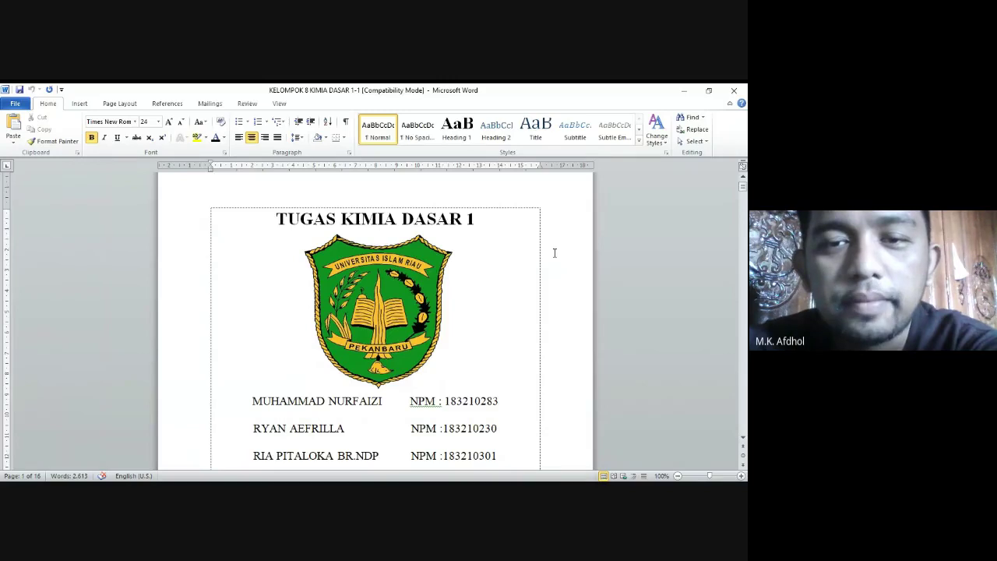
scroll(554, 253, up, 1)
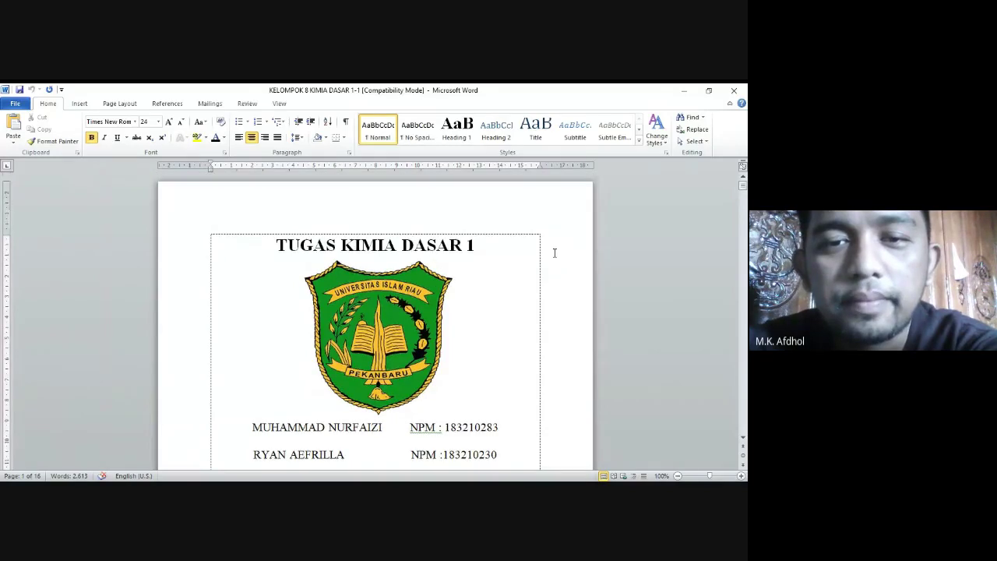
scroll(555, 253, down, 15)
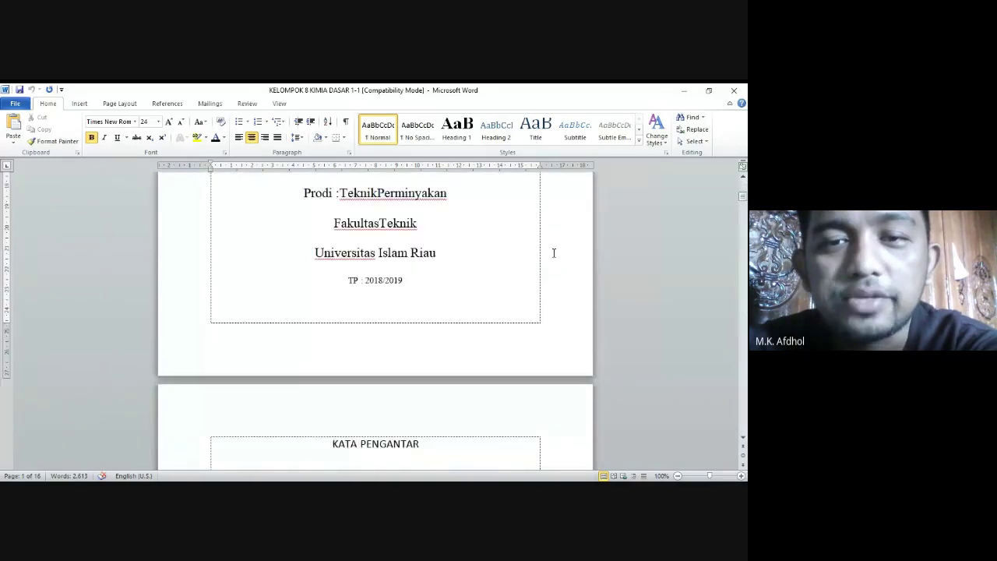
scroll(554, 252, down, 3)
scroll(553, 252, up, 11)
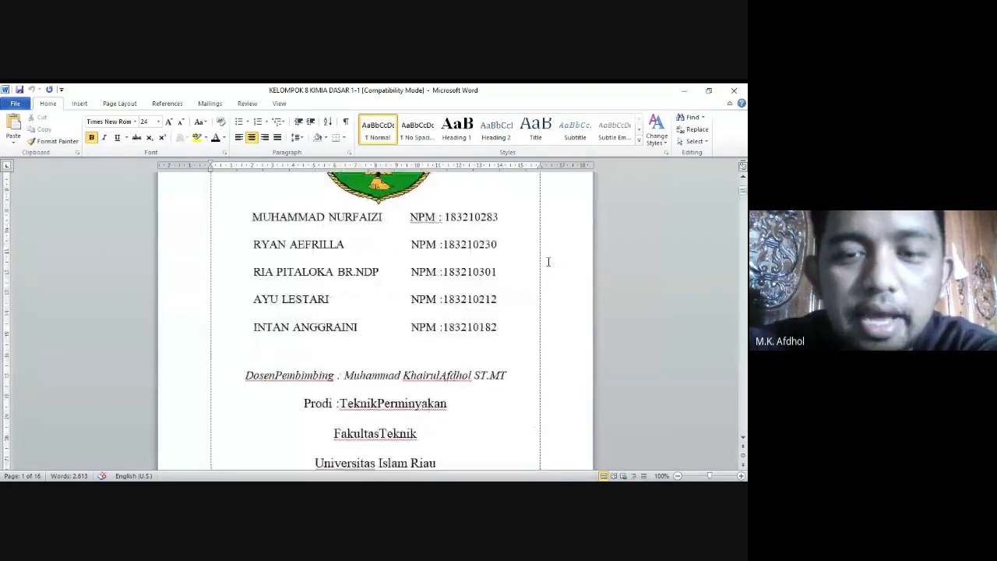
scroll(549, 262, up, 7)
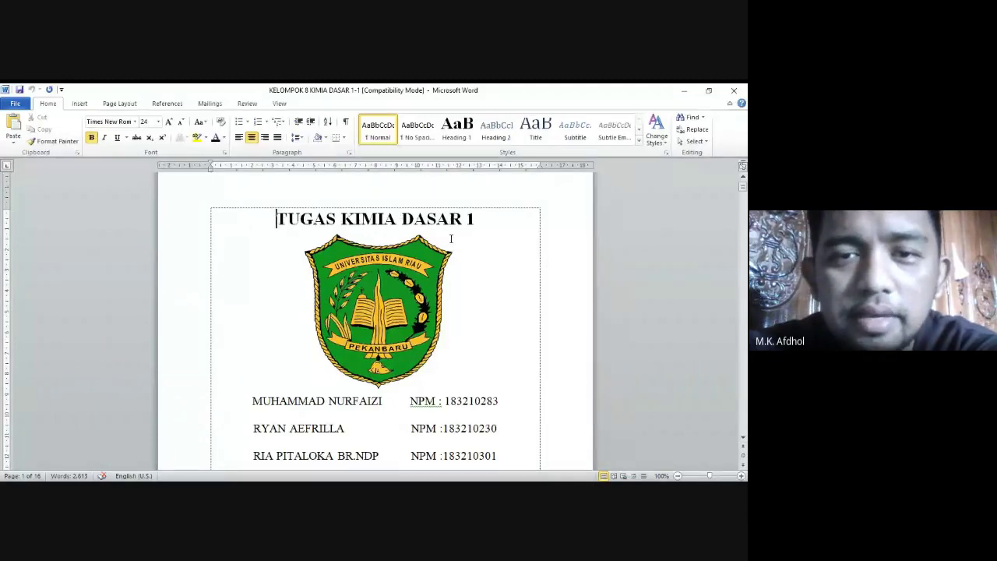
scroll(450, 237, down, 8)
scroll(449, 247, down, 7)
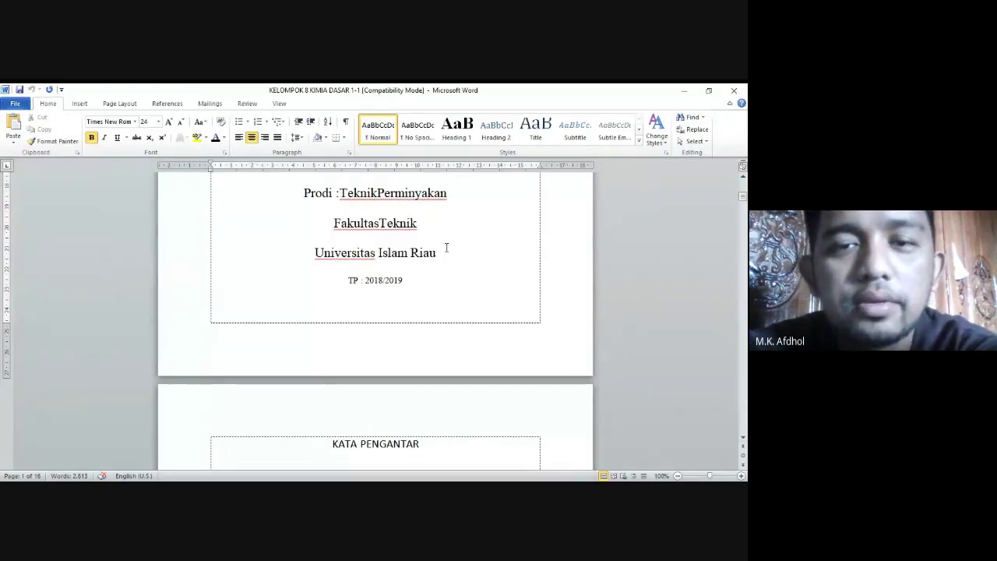
scroll(446, 248, up, 12)
scroll(444, 251, up, 4)
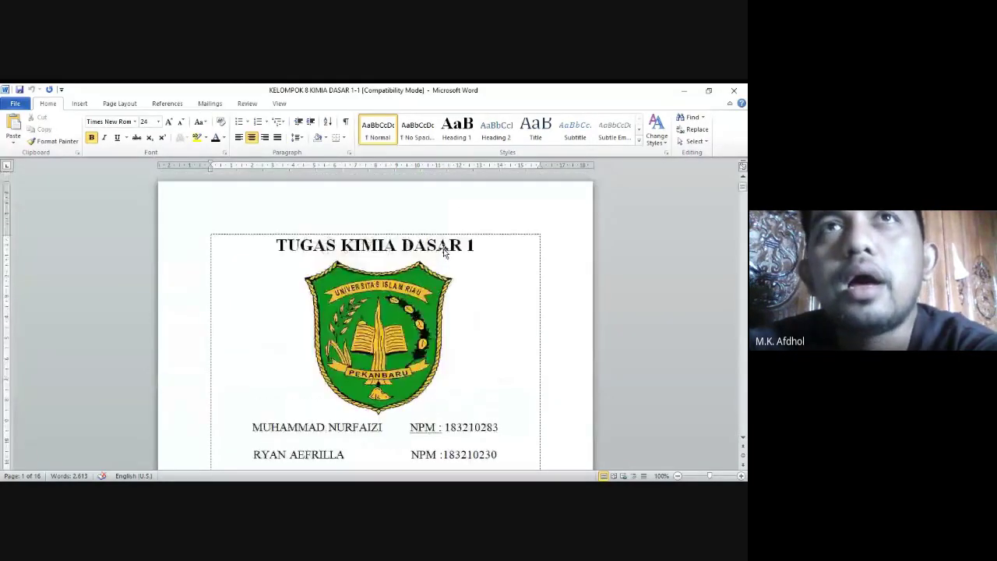
scroll(445, 251, down, 3)
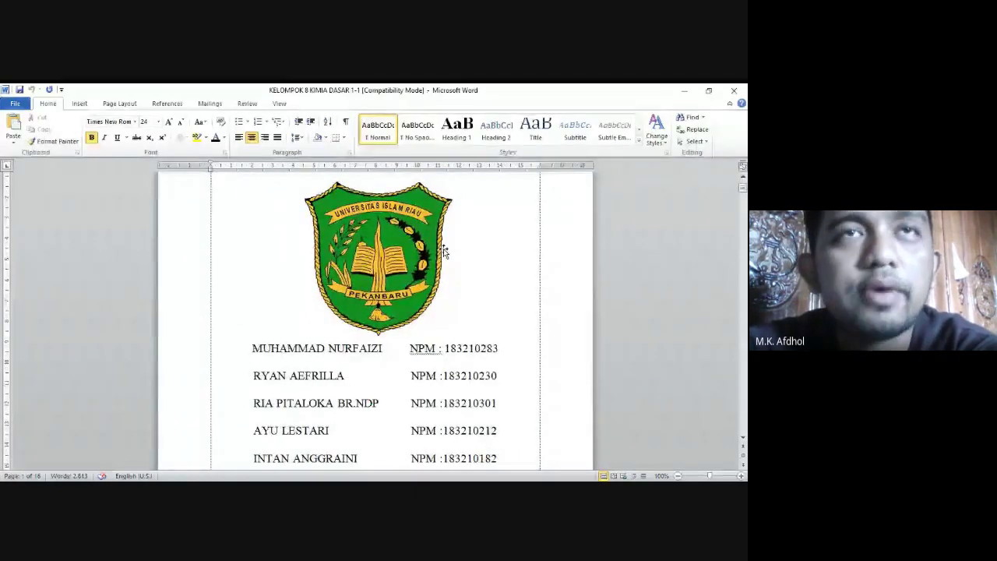
scroll(444, 251, up, 3)
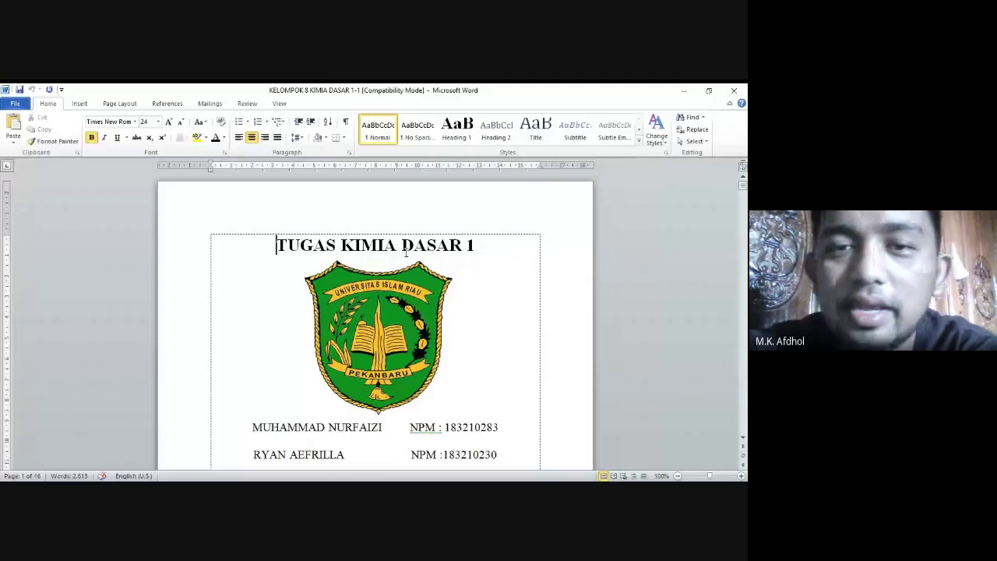
scroll(398, 280, down, 15)
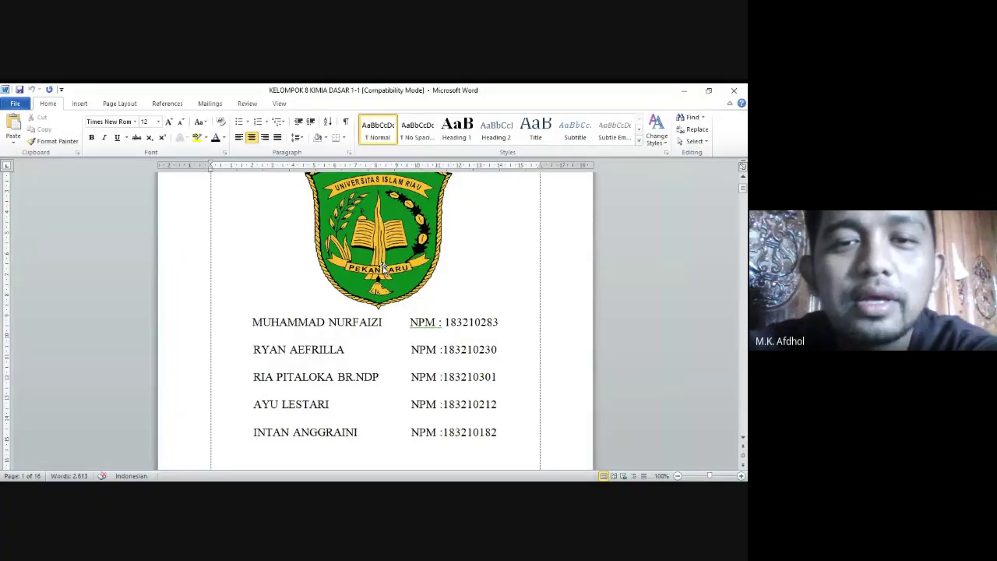
scroll(382, 268, up, 3)
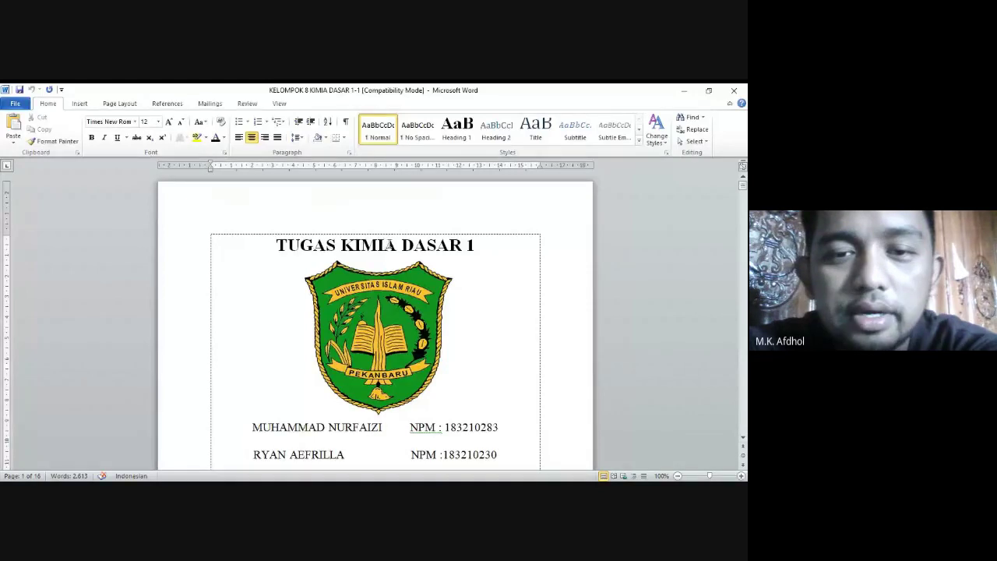
scroll(388, 245, down, 10)
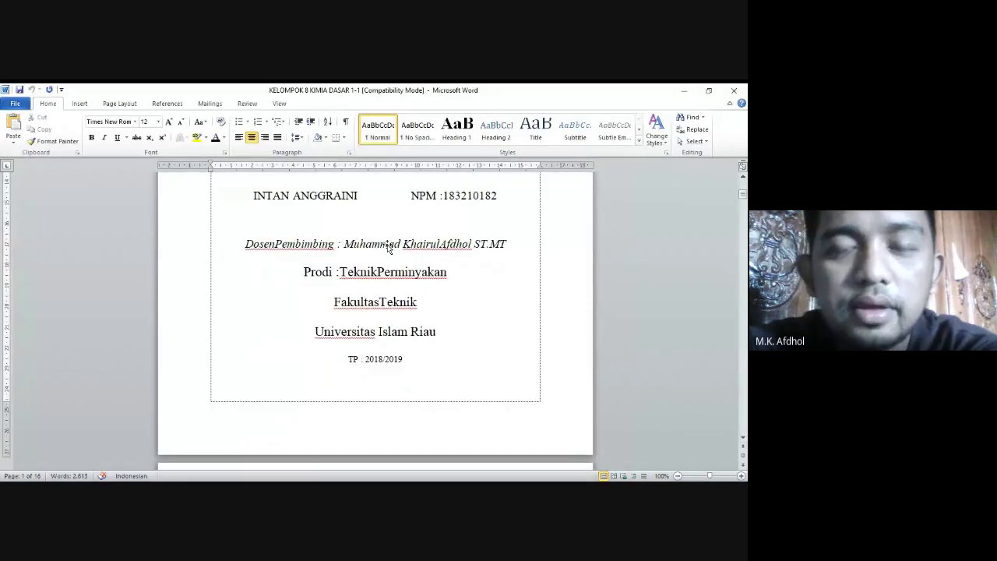
scroll(389, 246, down, 15)
scroll(383, 276, up, 13)
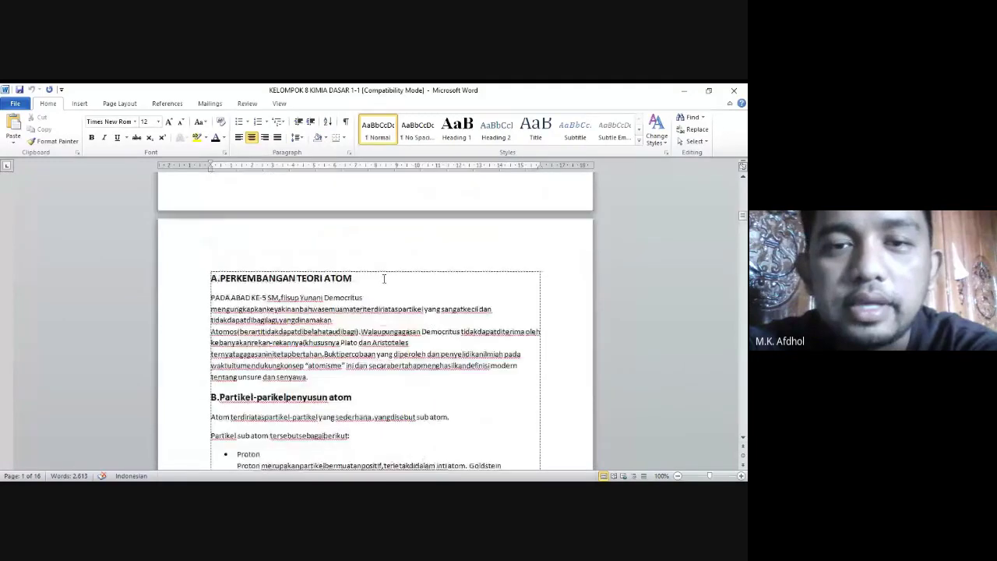
scroll(386, 269, up, 10)
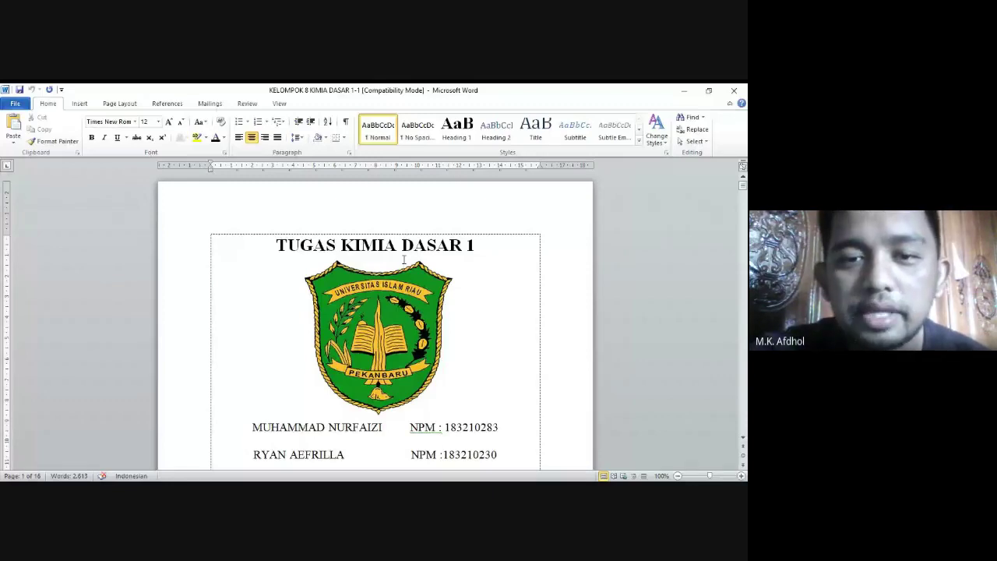
scroll(404, 259, down, 10)
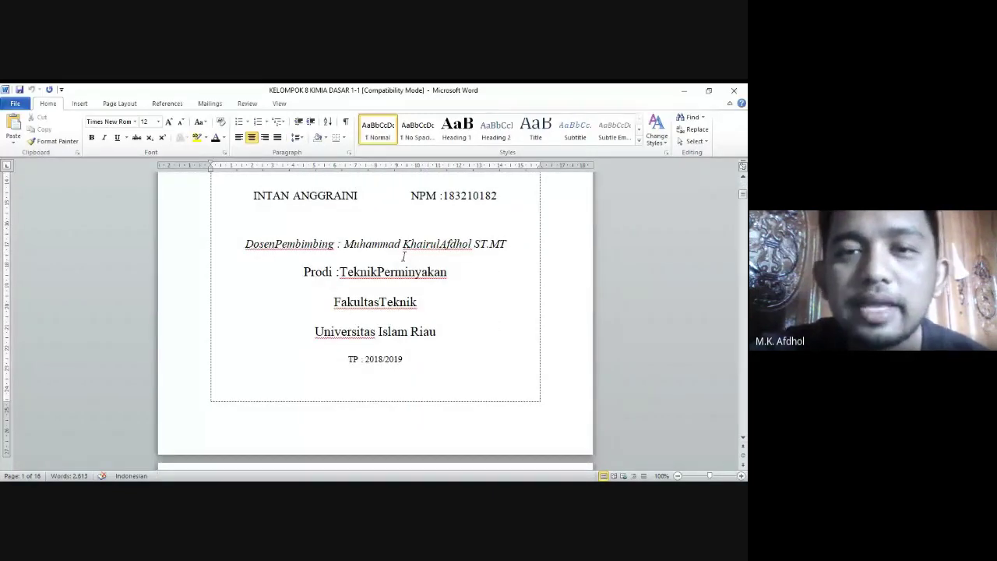
scroll(403, 255, up, 10)
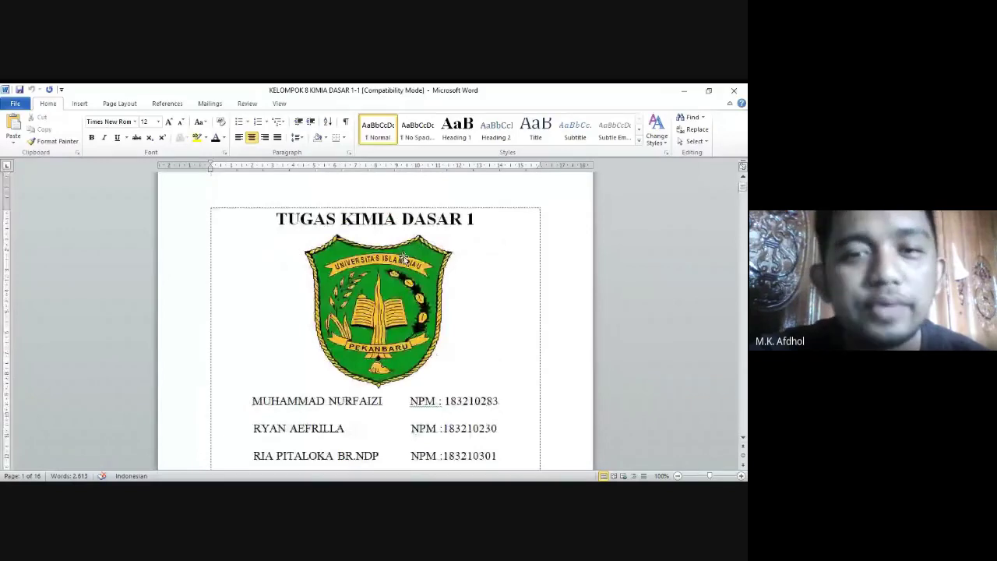
scroll(403, 259, up, 1)
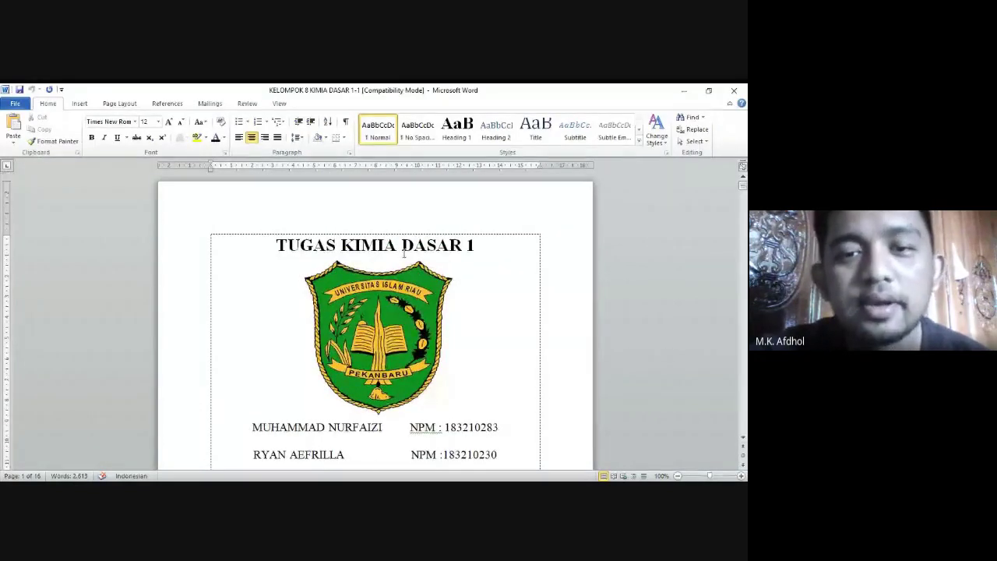
Step: Insert the centred chapter heading "BAB I" on its own line above "A.PERKEMBANGAN TEORI ATOM"
scroll(403, 253, down, 15)
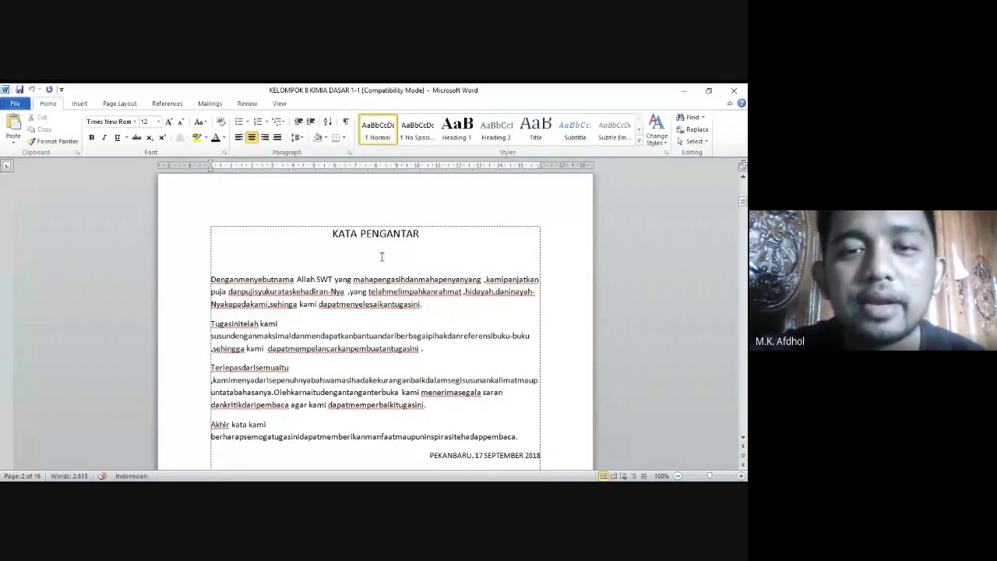
scroll(382, 257, down, 4)
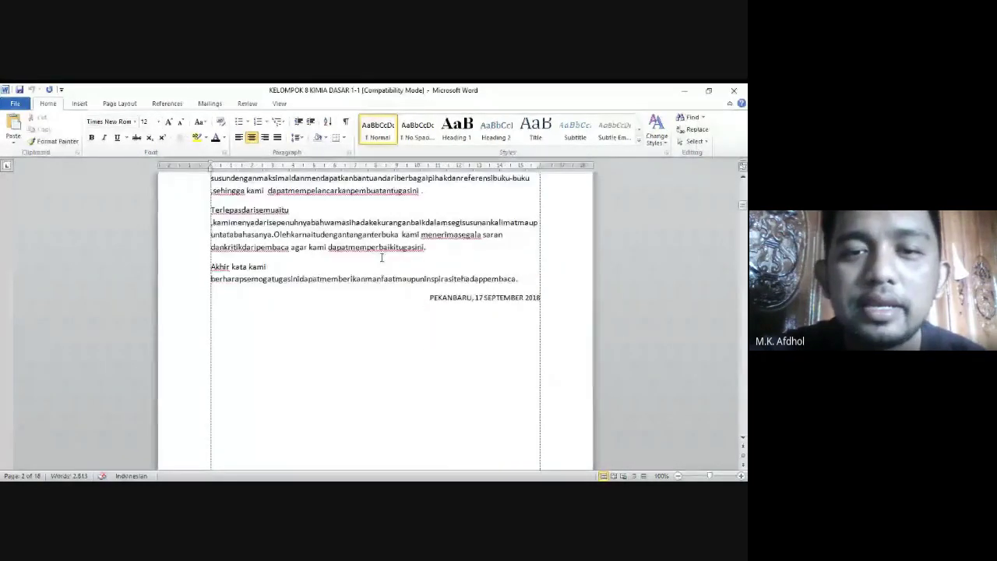
scroll(381, 257, down, 5)
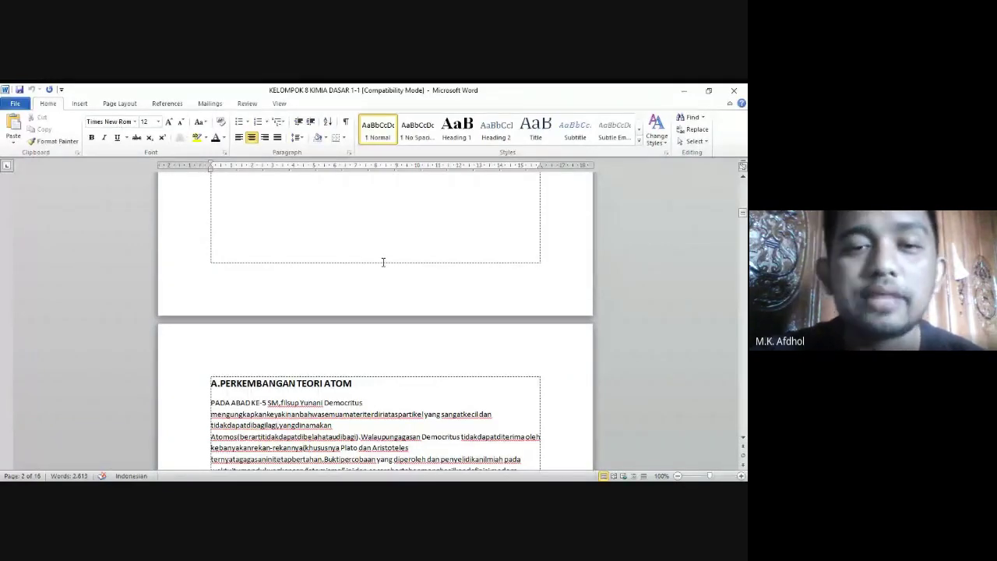
scroll(383, 262, down, 3)
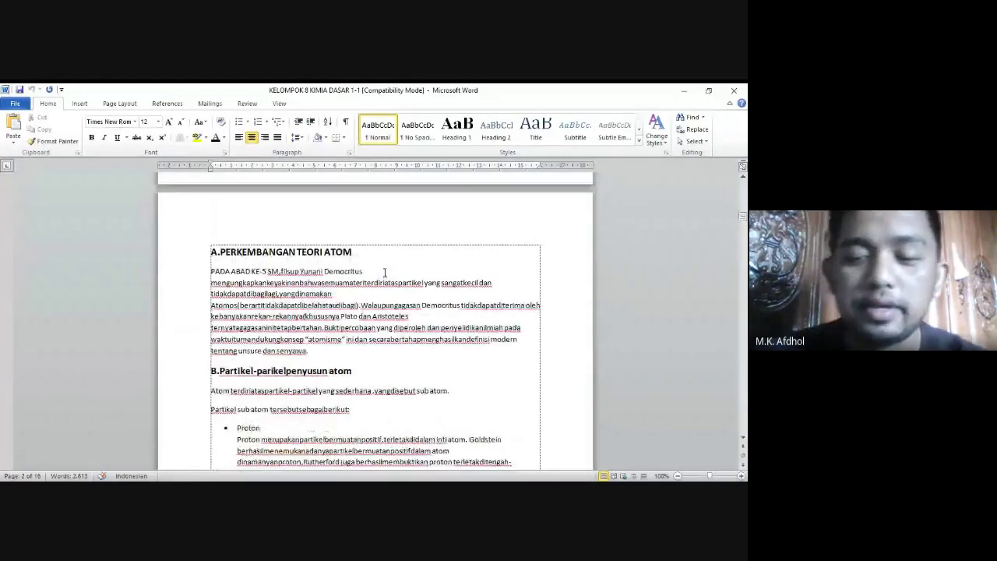
scroll(384, 271, down, 3)
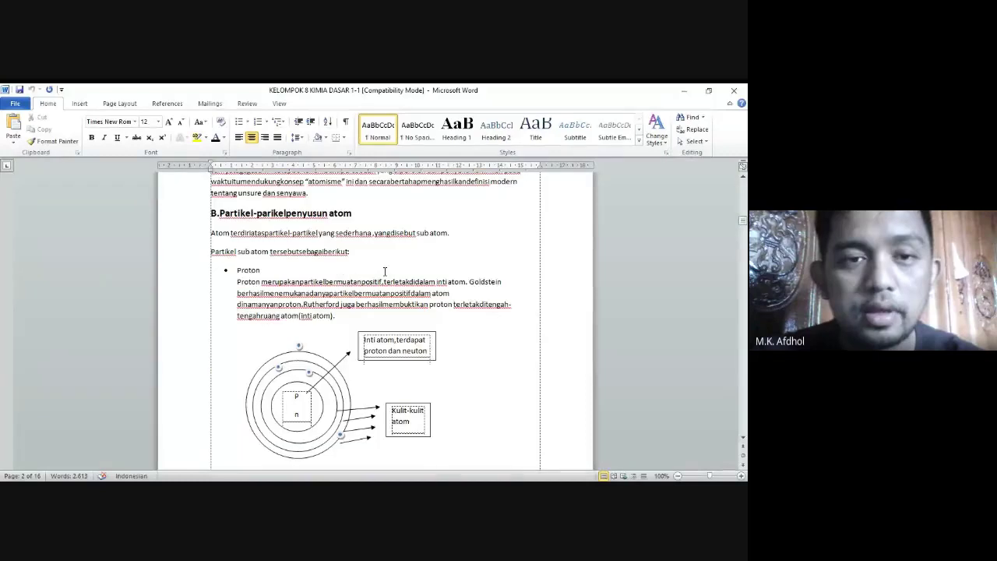
scroll(384, 272, up, 3)
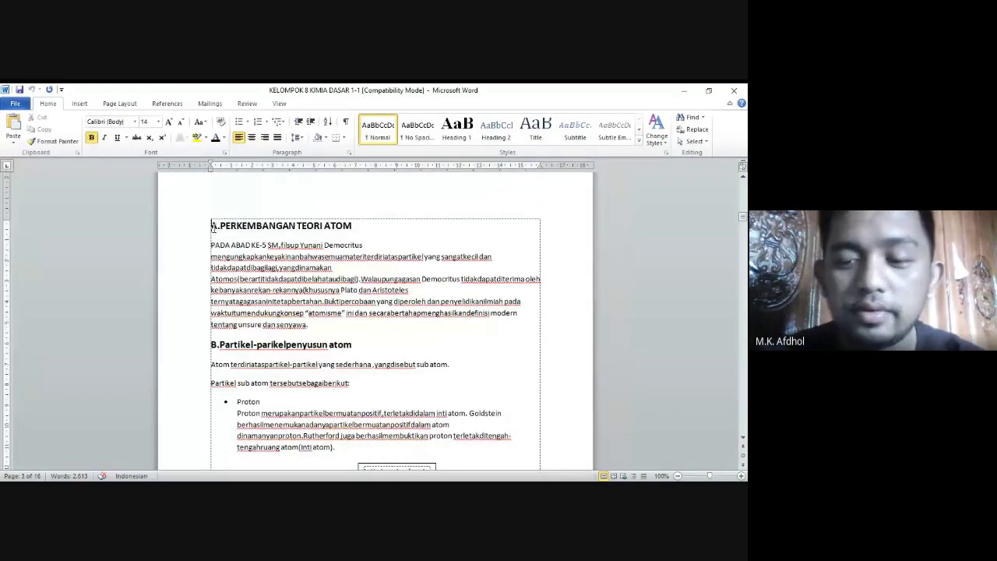
click(218, 226)
text(I)
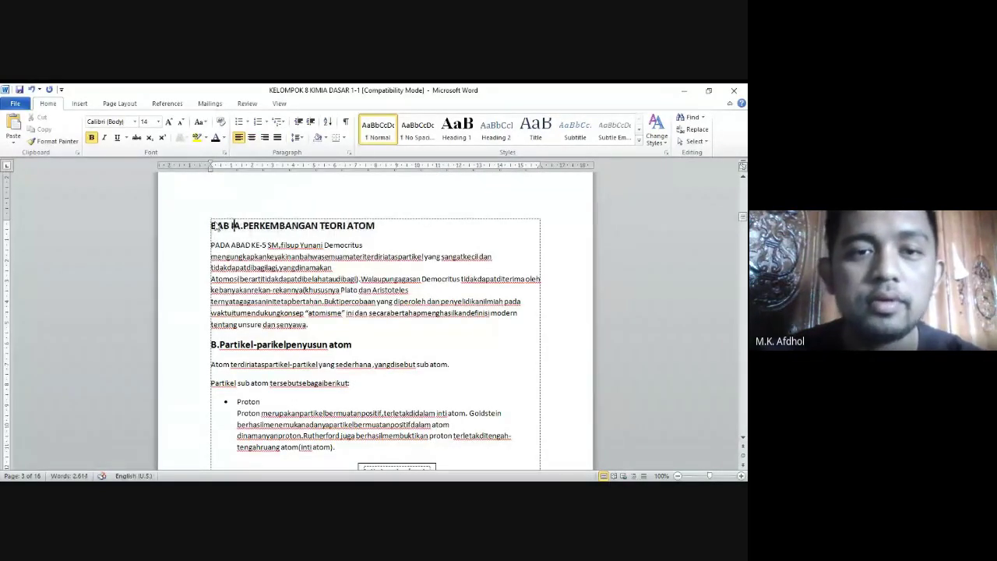
key(Return)
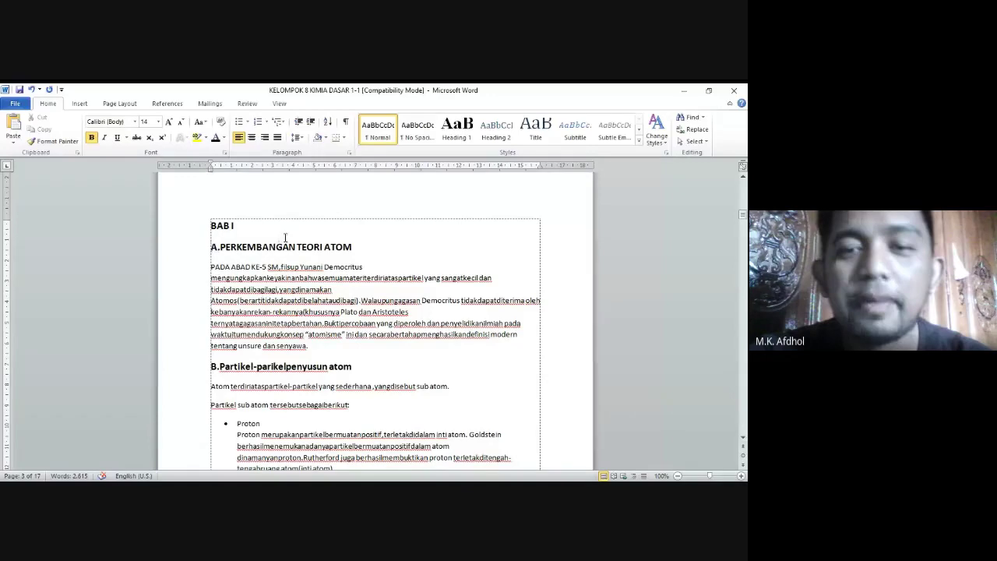
scroll(285, 237, down, 8)
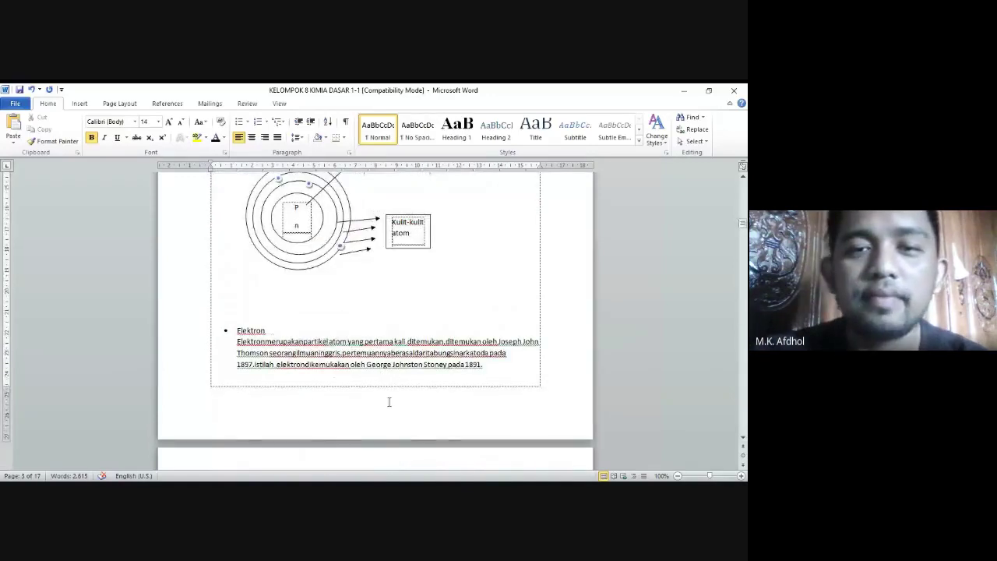
scroll(390, 401, up, 8)
click(251, 138)
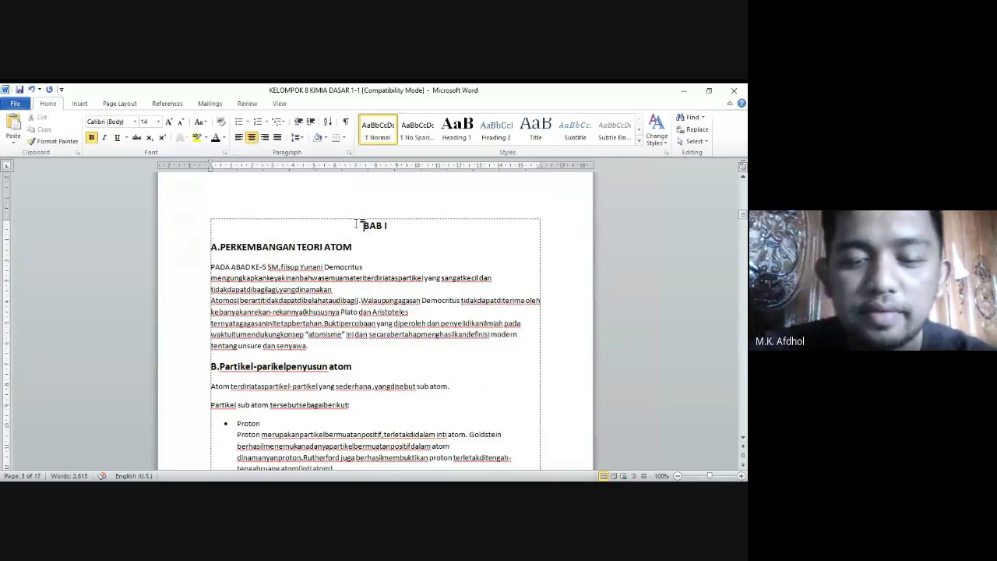
Step: Add the centred title "DAFTAR ISIS" on its own line above the "BAB I" heading
text(DA)
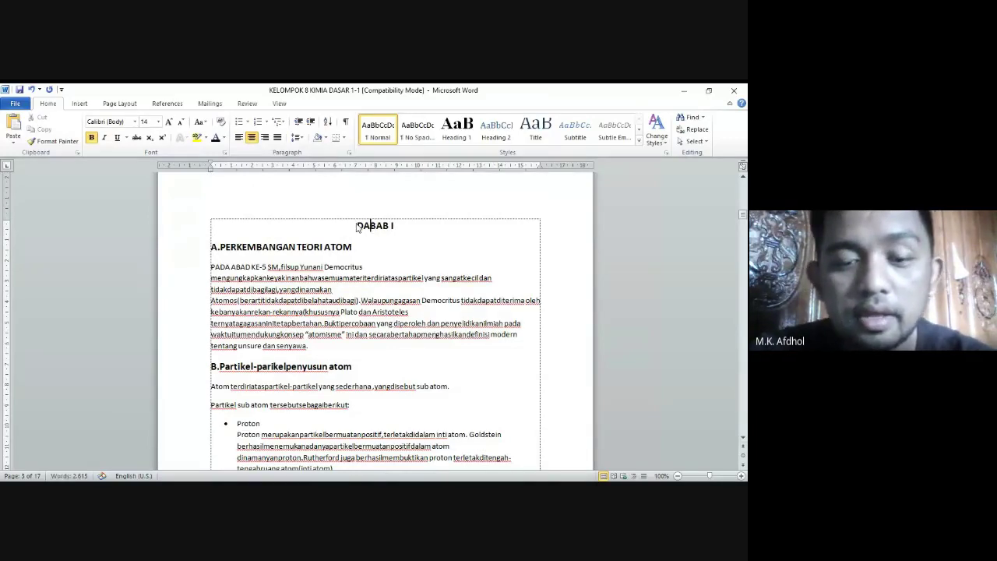
text(FTA)
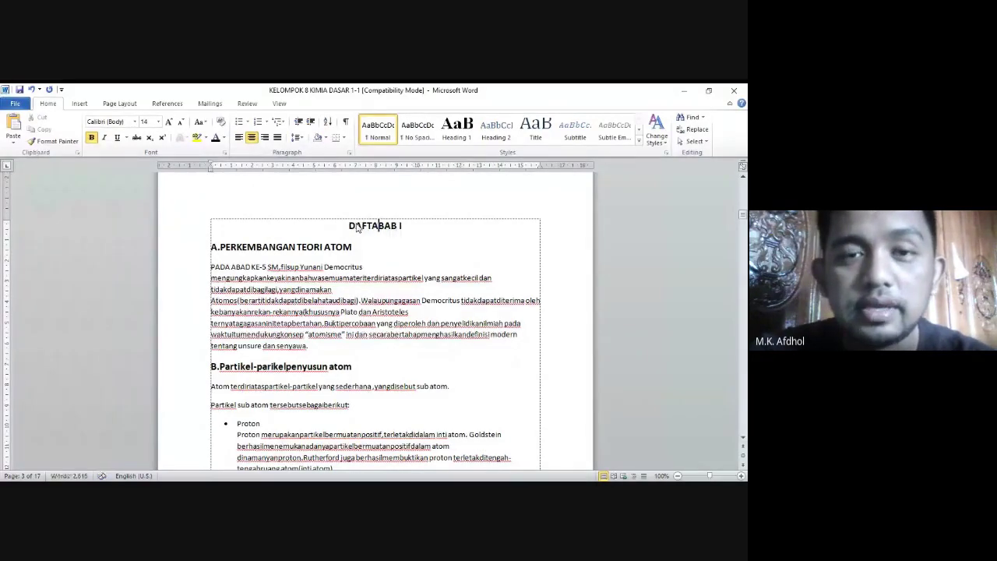
text(R ISIS)
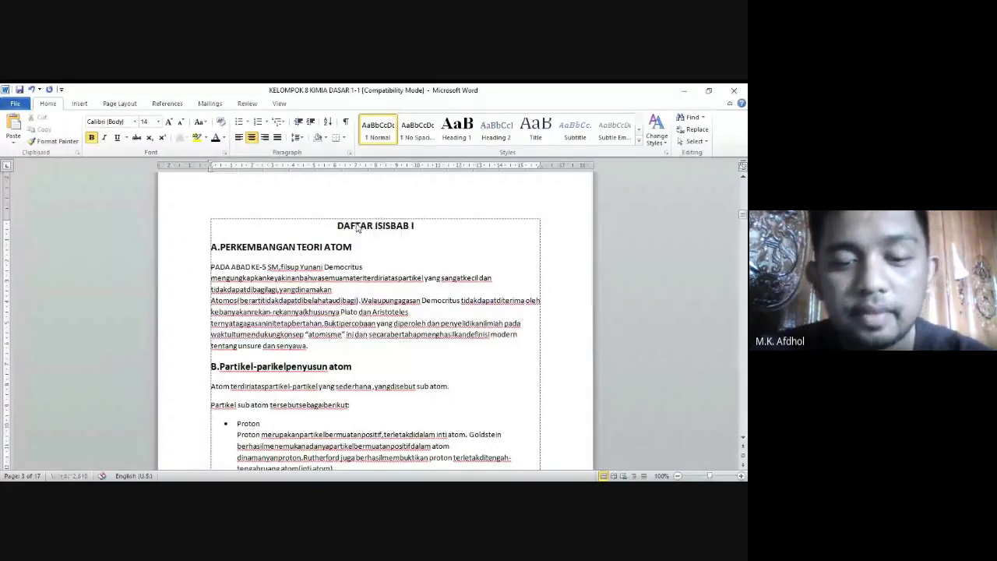
key(Return)
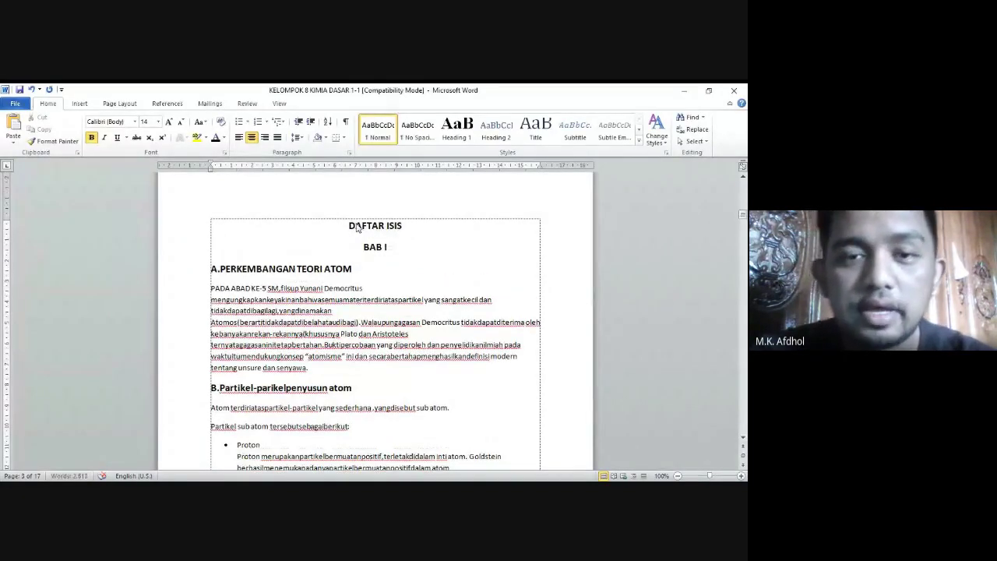
Step: Add the centred titles "DAFTAR GAMBAR" and "DAFTAR TABEL" on separate lines between the "DAFTAR ISIS" title and the "BAB I" heading
text(DAFTAR )
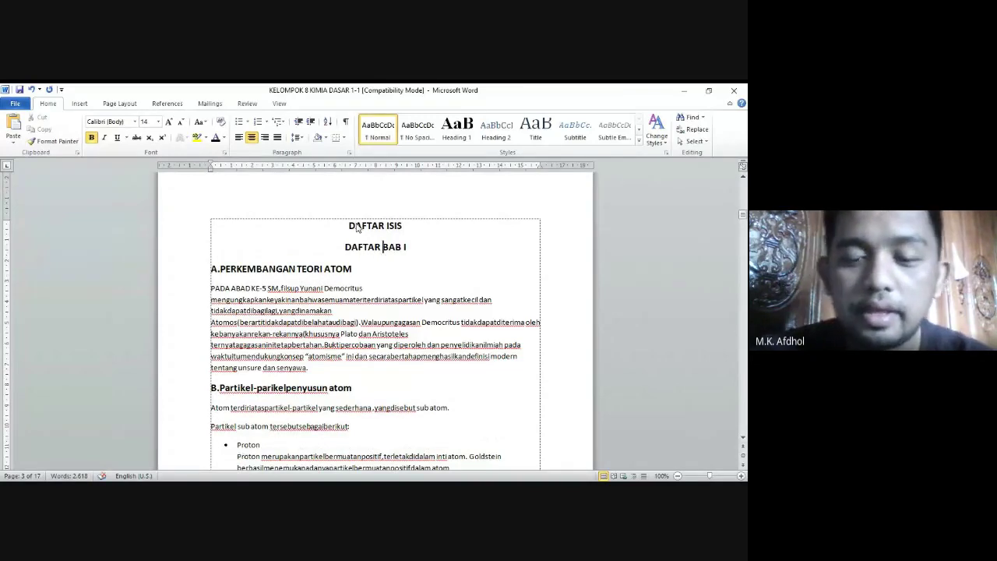
text(GAMBAR)
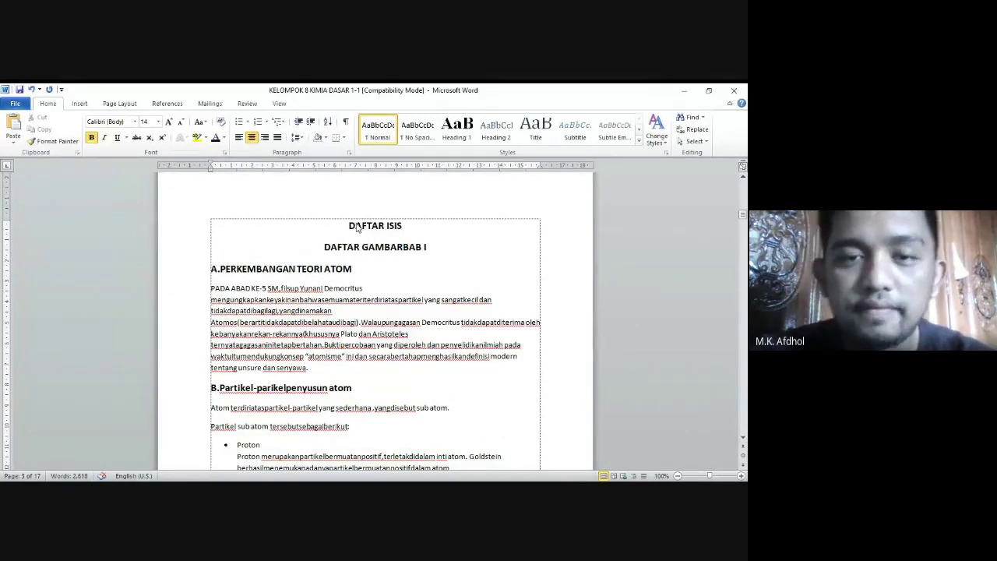
key(Return)
text(DAF)
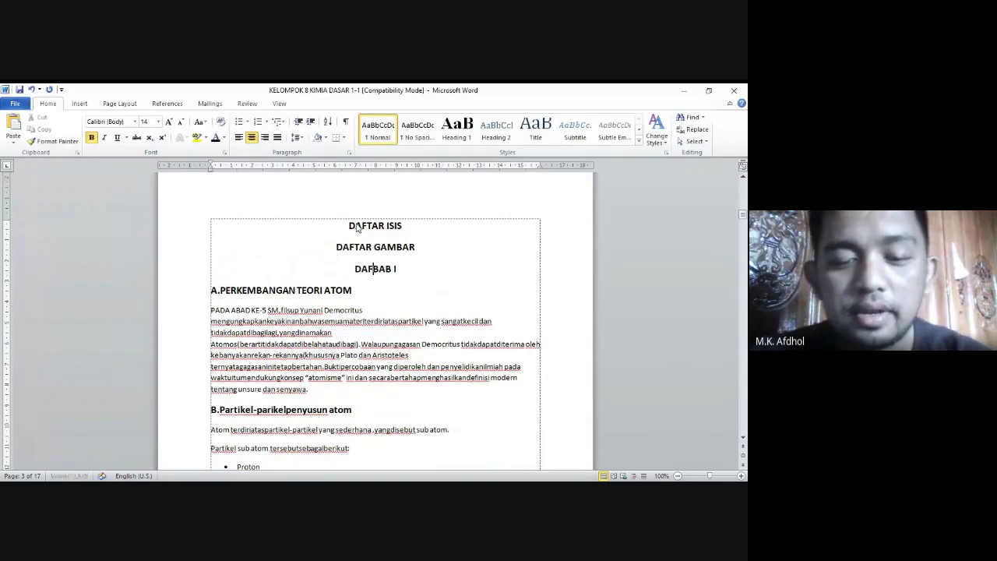
text(TAR )
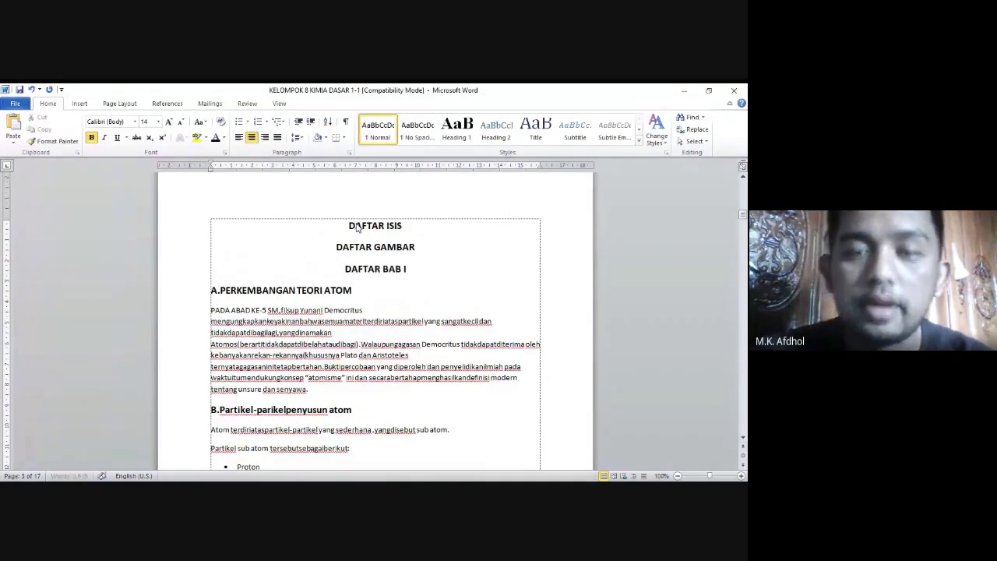
text(TA)
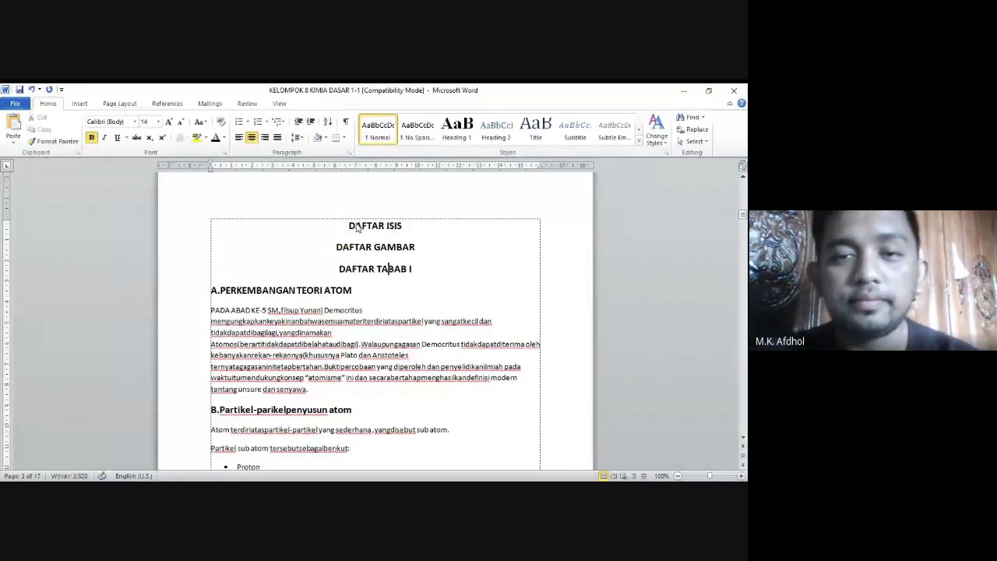
text(BEL)
key(Return)
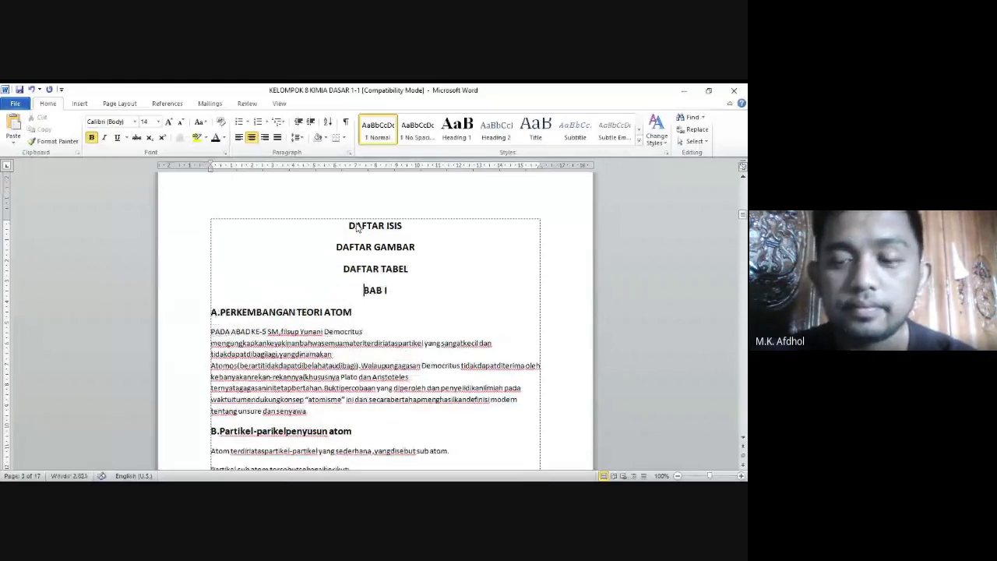
Step: Correct the title "DAFTAR ISIS" so that it reads "DAFTAR ISI"
drag(397, 226, 403, 227)
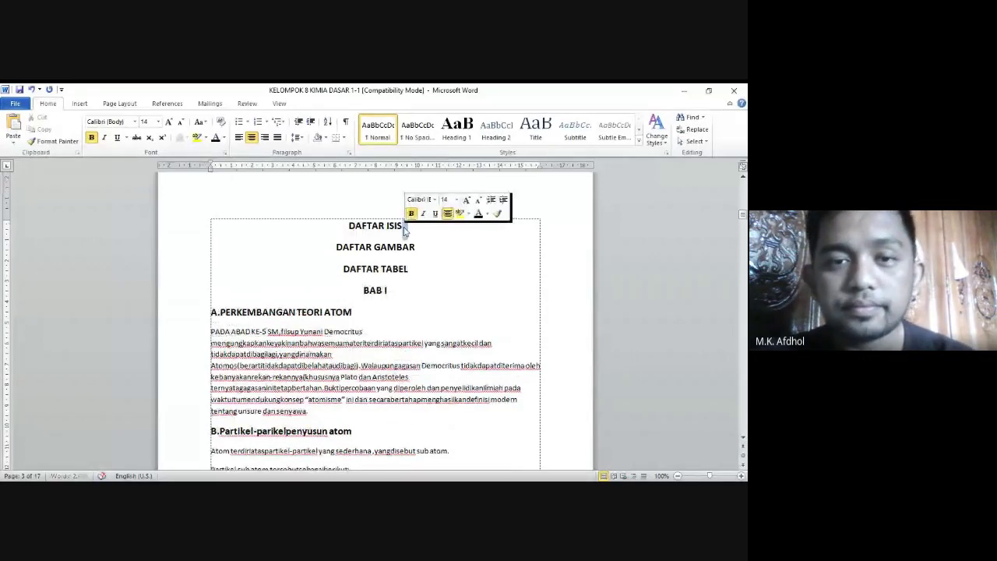
key(Delete)
key(BackSpace)
key(Return)
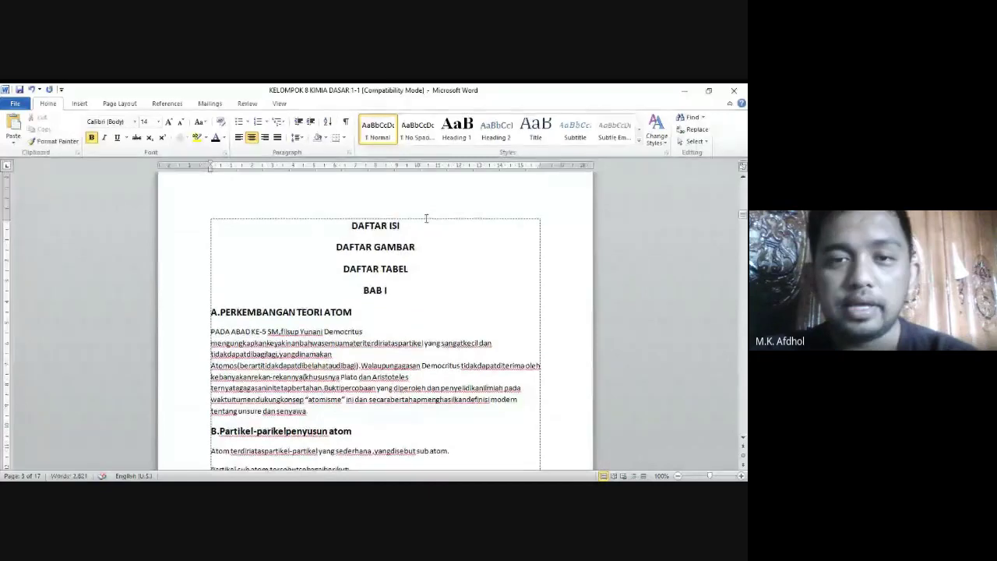
Step: Look over the list titles, the "BAB I" heading and the chapter content down to the atom diagram and the Elektron paragraph
scroll(405, 242, down, 1)
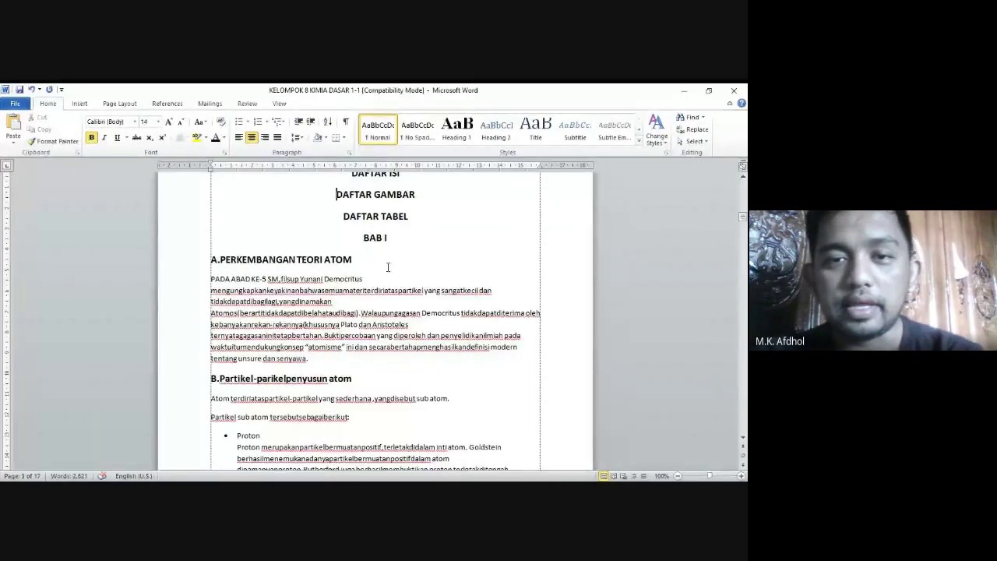
scroll(390, 254, up, 2)
scroll(390, 265, down, 6)
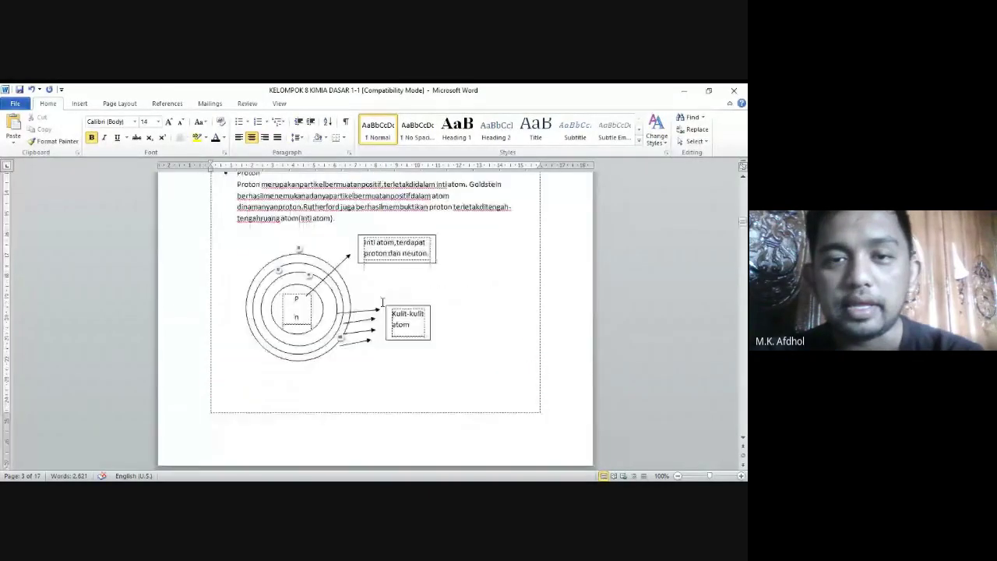
scroll(383, 301, up, 8)
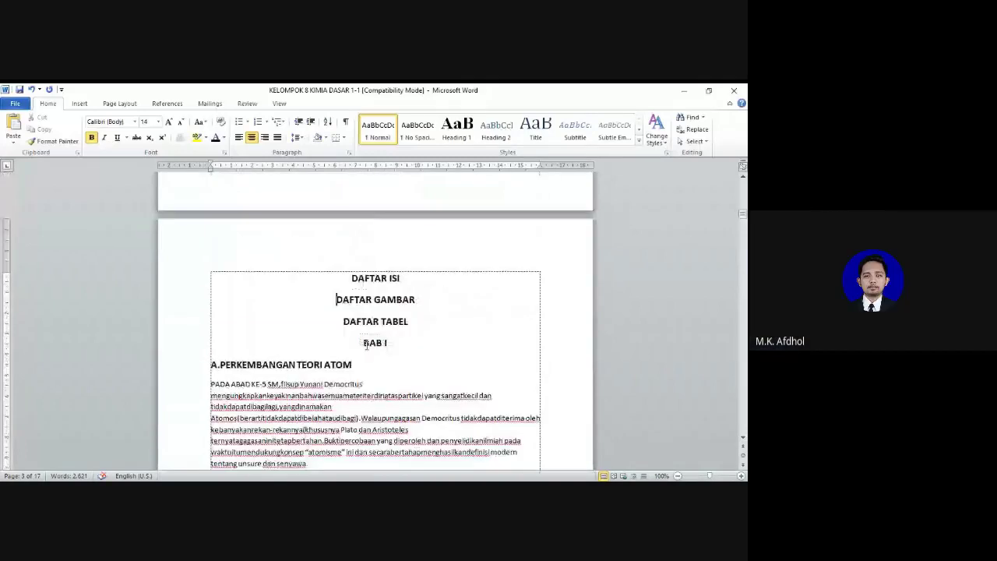
drag(364, 344, 381, 343)
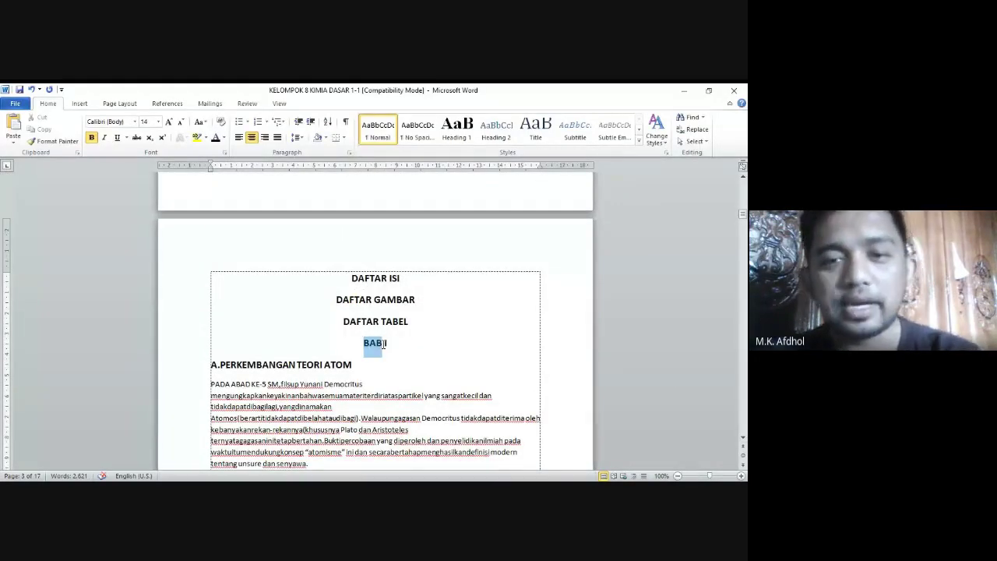
scroll(379, 296, down, 10)
click(378, 290)
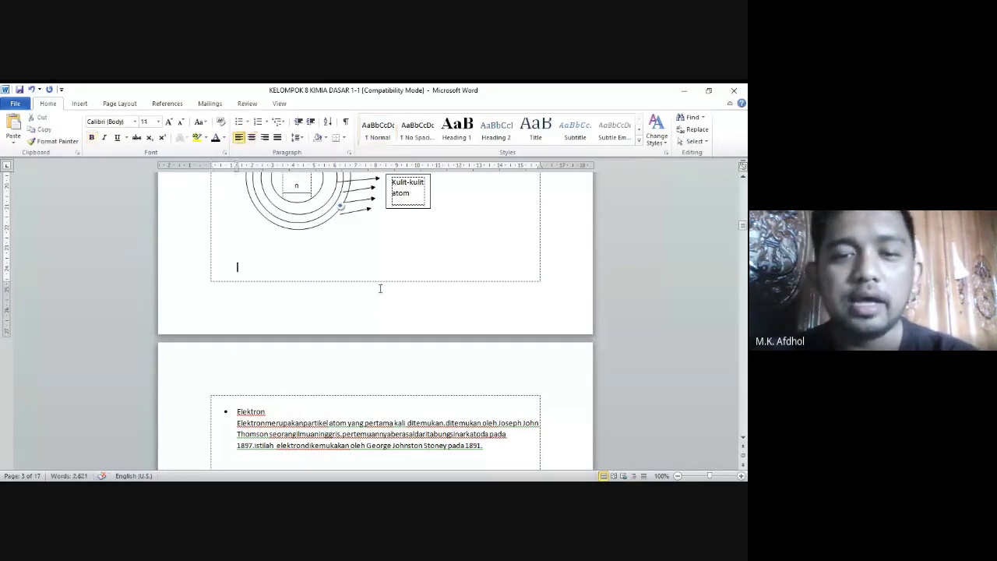
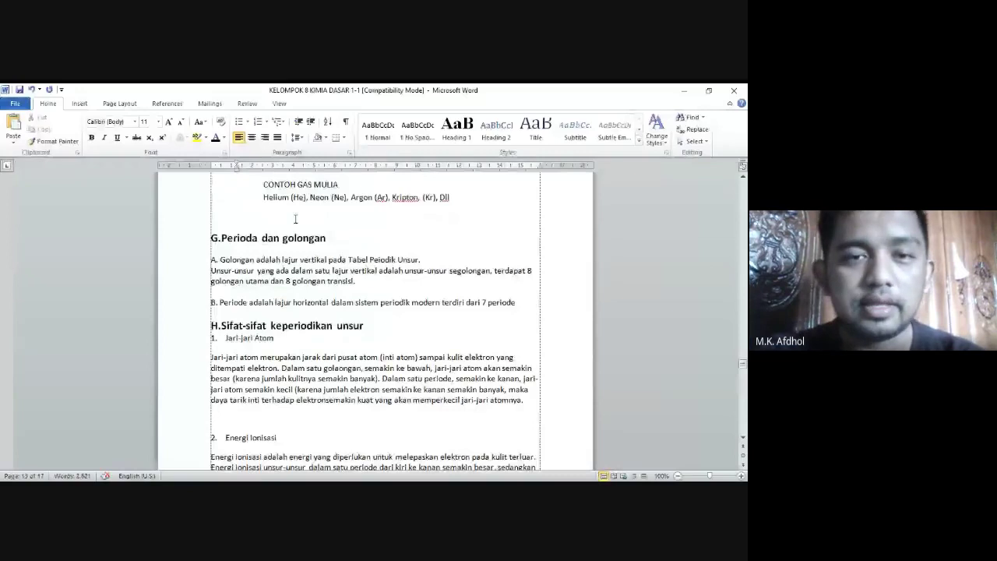
Step: Insert the heading "BAB II" on the line above "G.Perioda dan golongan" and format it in Times New Roman, size 12
click(295, 219)
text(BAB II)
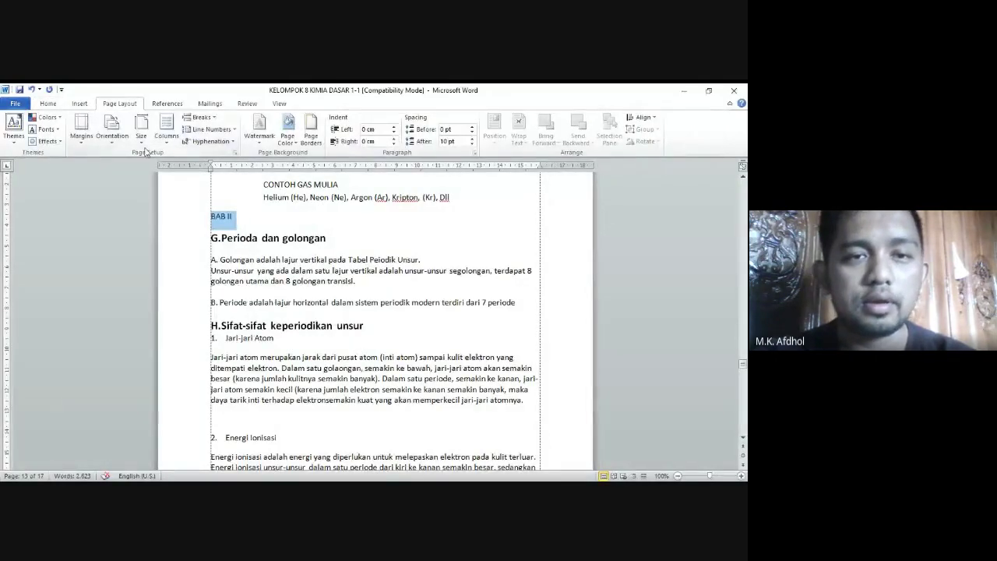
click(48, 103)
click(135, 122)
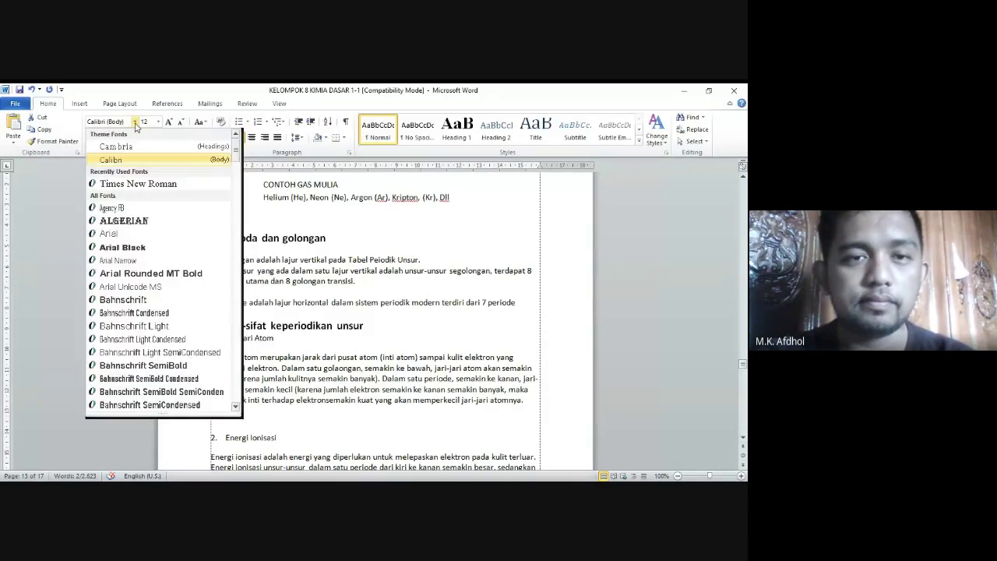
click(151, 185)
click(422, 309)
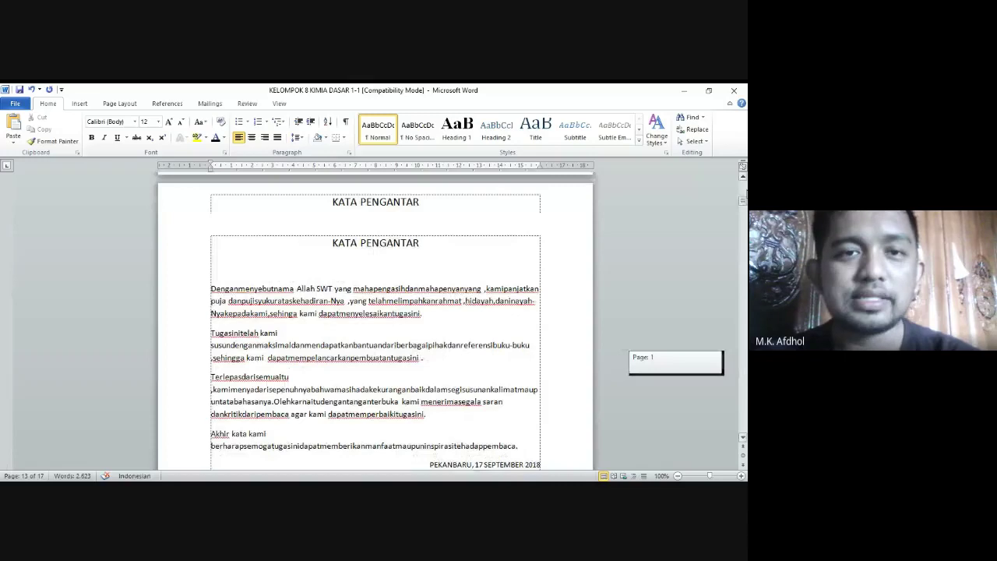
Step: Open the cover page's header for editing and examine the header and footer areas from the cover to the "KATA PENGANTAR" page
double_click(423, 208)
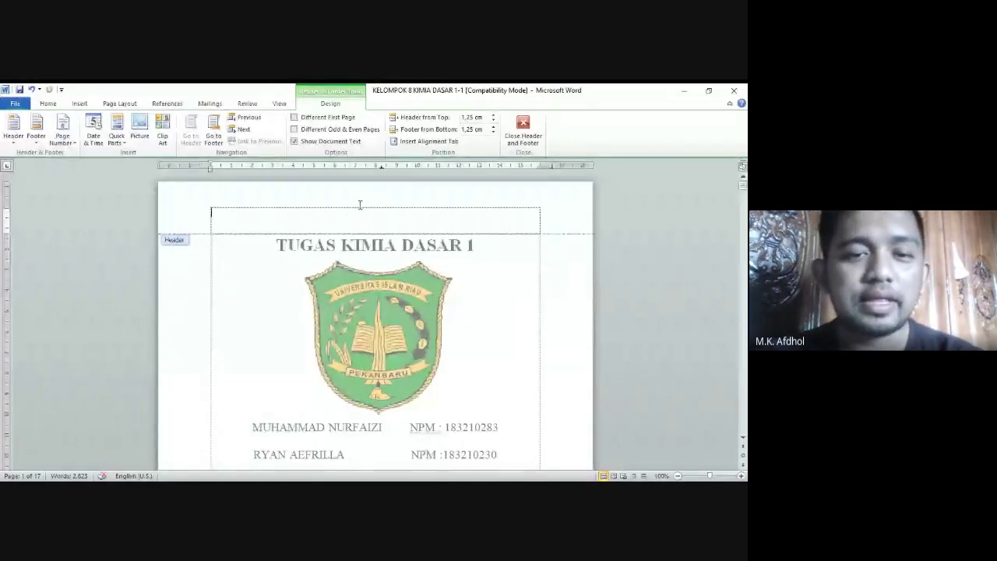
scroll(360, 207, down, 8)
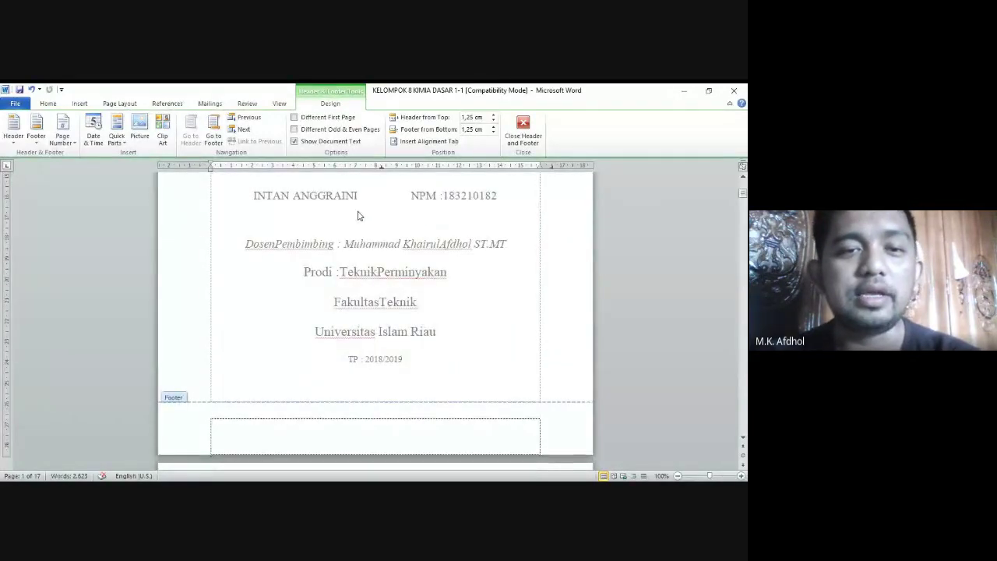
scroll(359, 216, down, 3)
scroll(311, 226, up, 15)
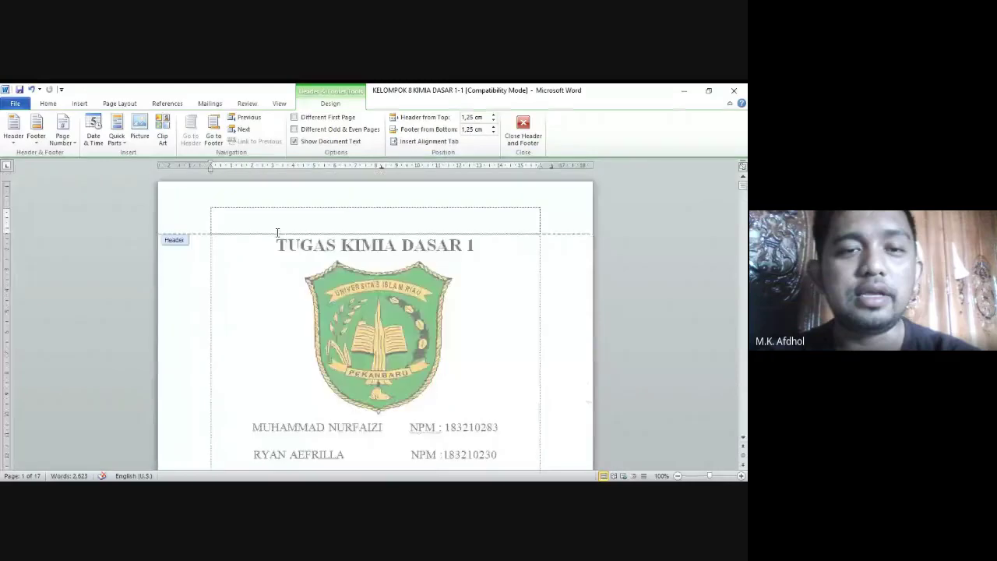
scroll(220, 311, down, 13)
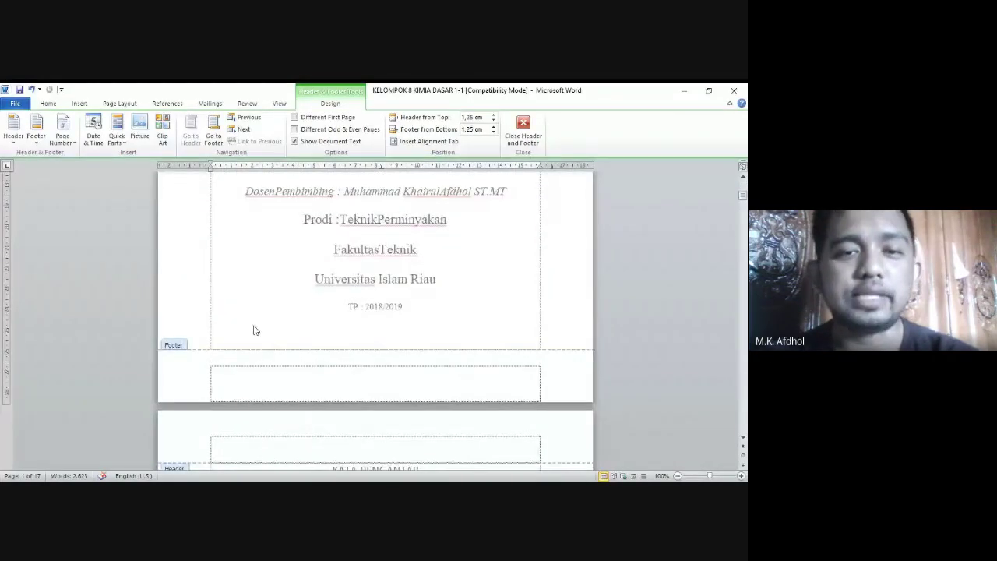
scroll(253, 327, down, 3)
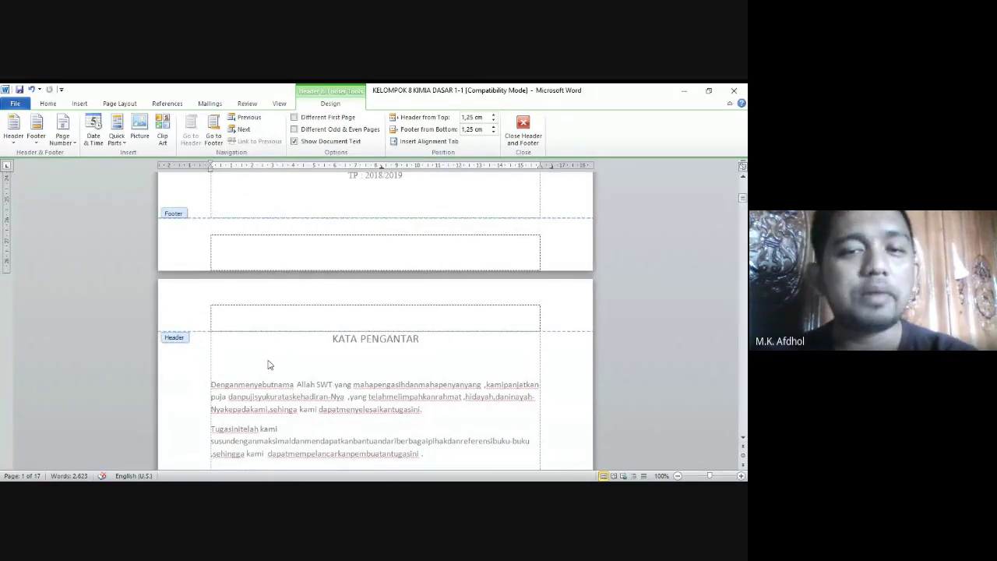
scroll(268, 364, up, 5)
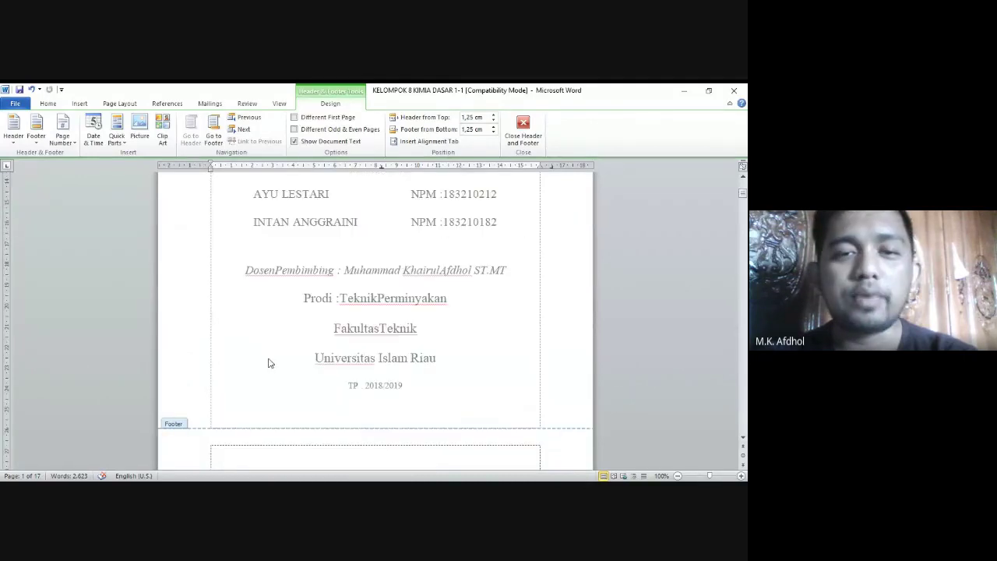
scroll(268, 363, up, 5)
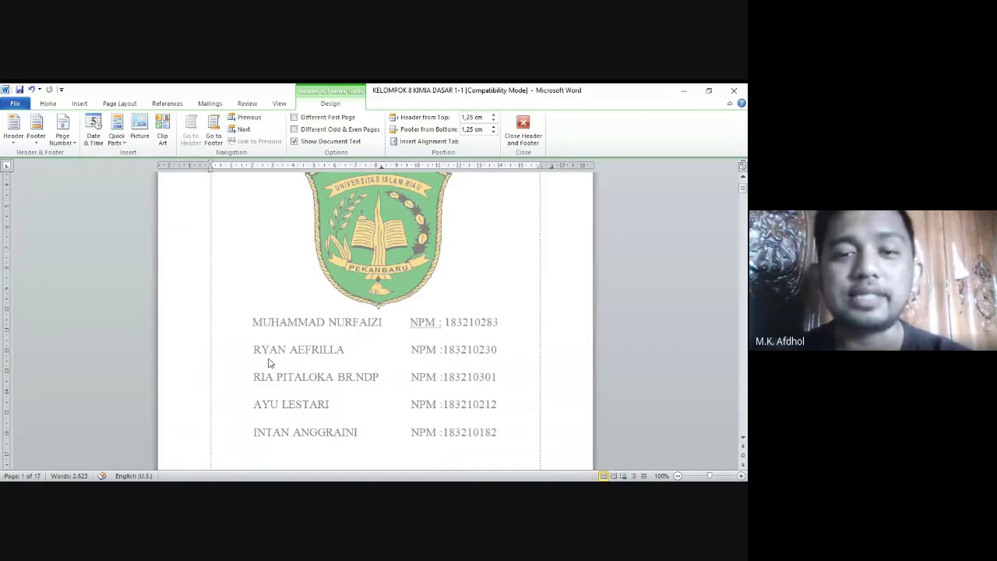
scroll(360, 384, up, 3)
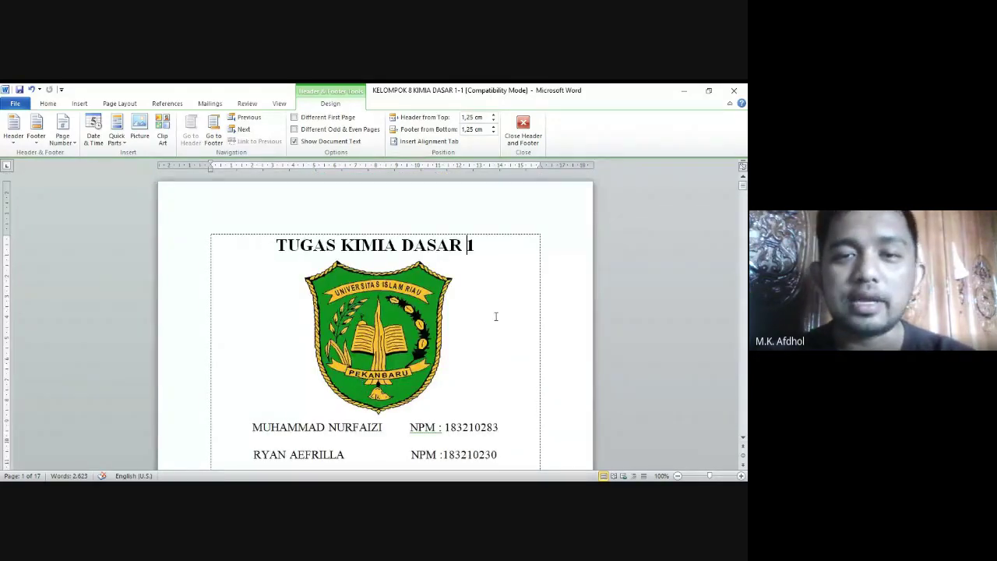
double_click(346, 369)
scroll(346, 369, up, 10)
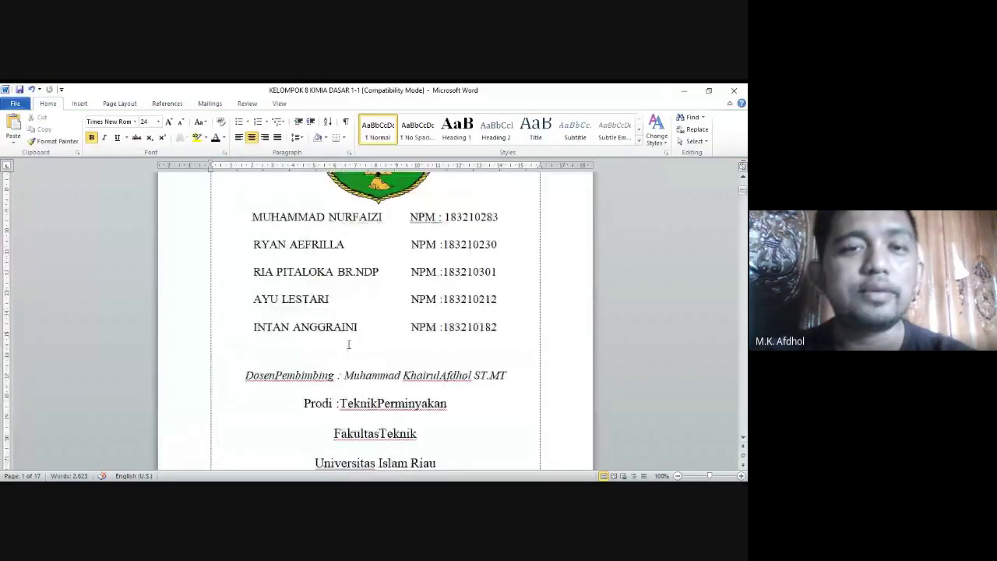
Step: Reopen the header and footer areas and inspect the cover page's footer and the header above "KATA PENGANTAR"
double_click(360, 219)
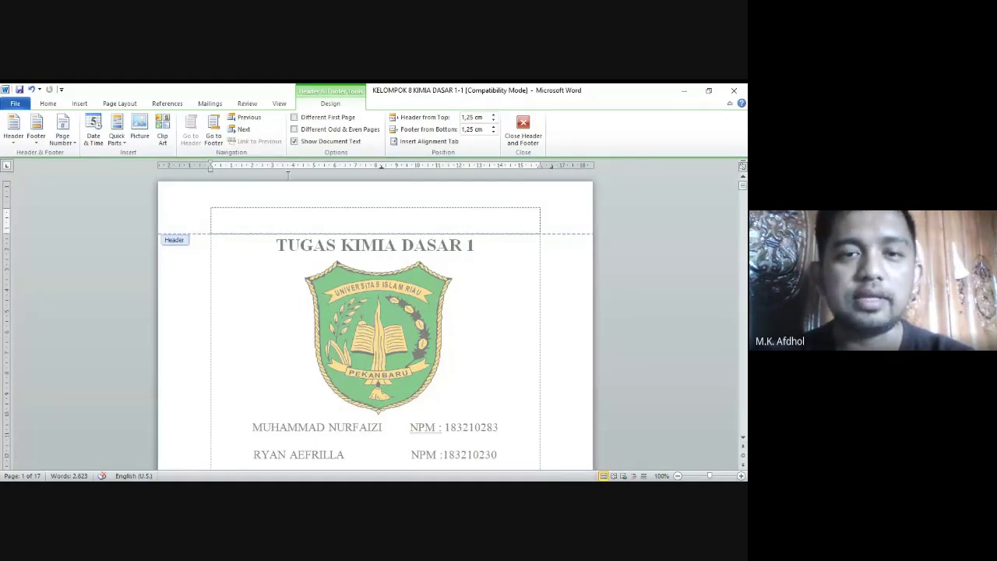
click(213, 132)
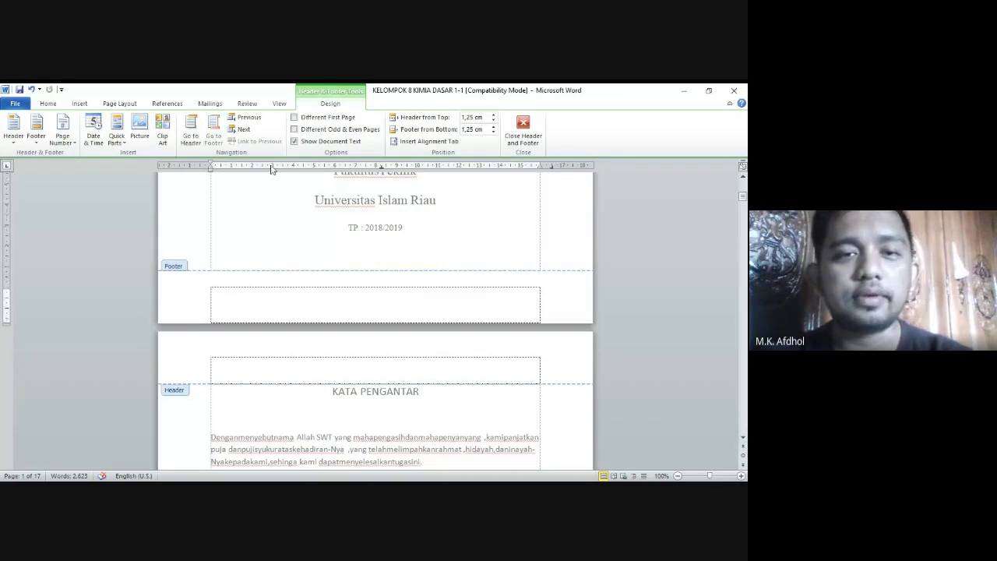
click(270, 363)
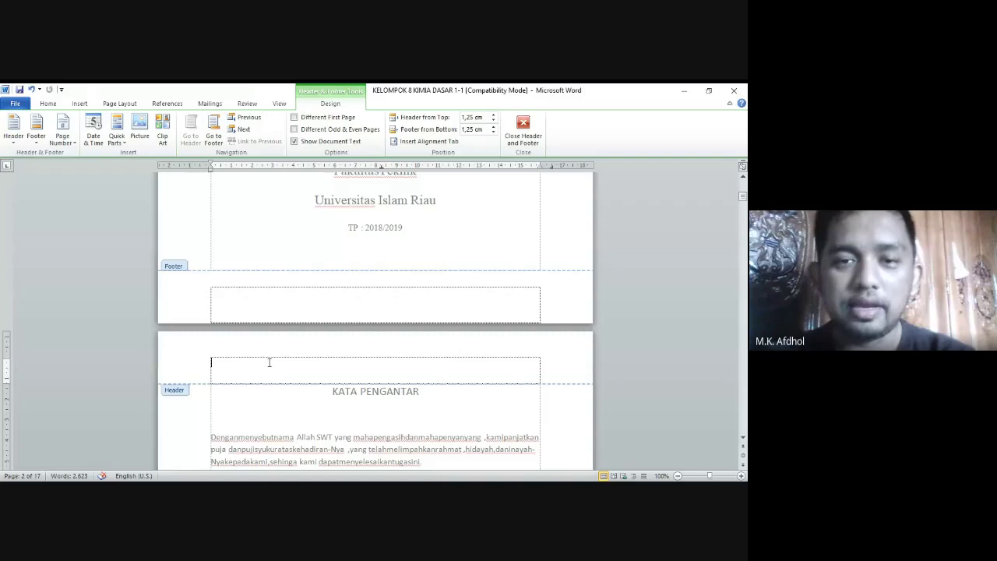
Step: Return to the body text and insert a section break between the cover page and the "KATA PENGANTAR" page
double_click(291, 267)
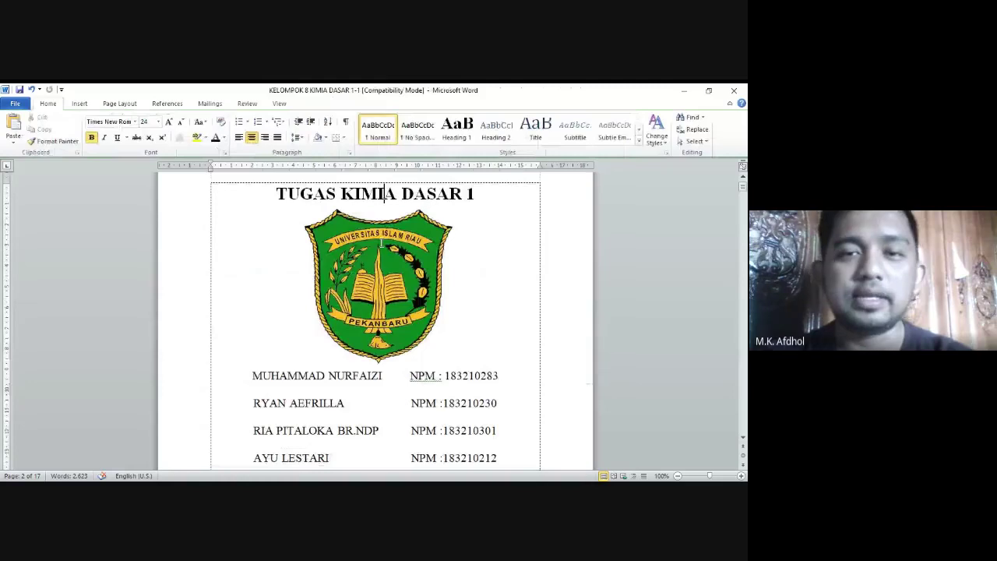
scroll(381, 241, down, 10)
click(329, 288)
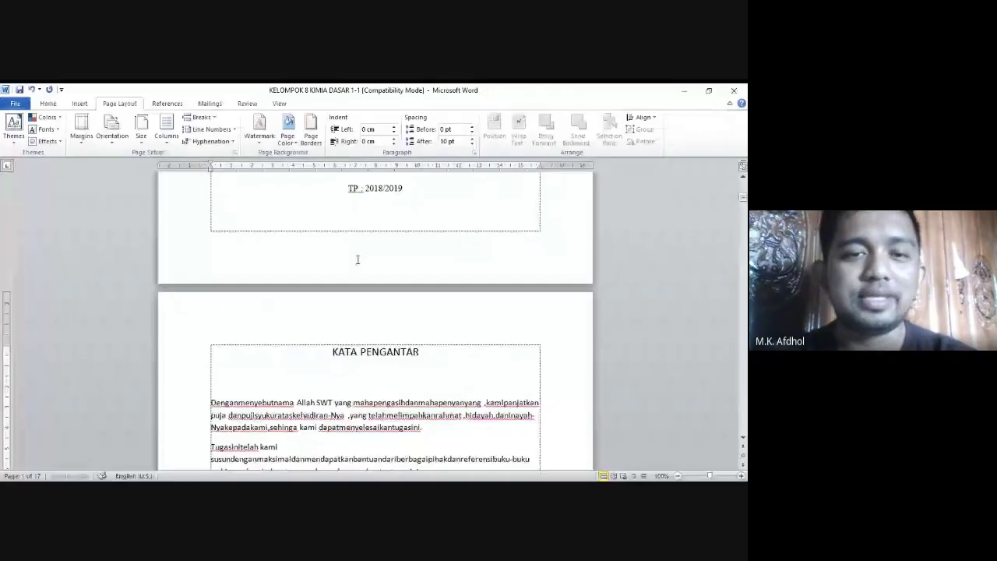
Step: Unlink the section 2 header above "KATA PENGANTAR" from the previous section
double_click(358, 260)
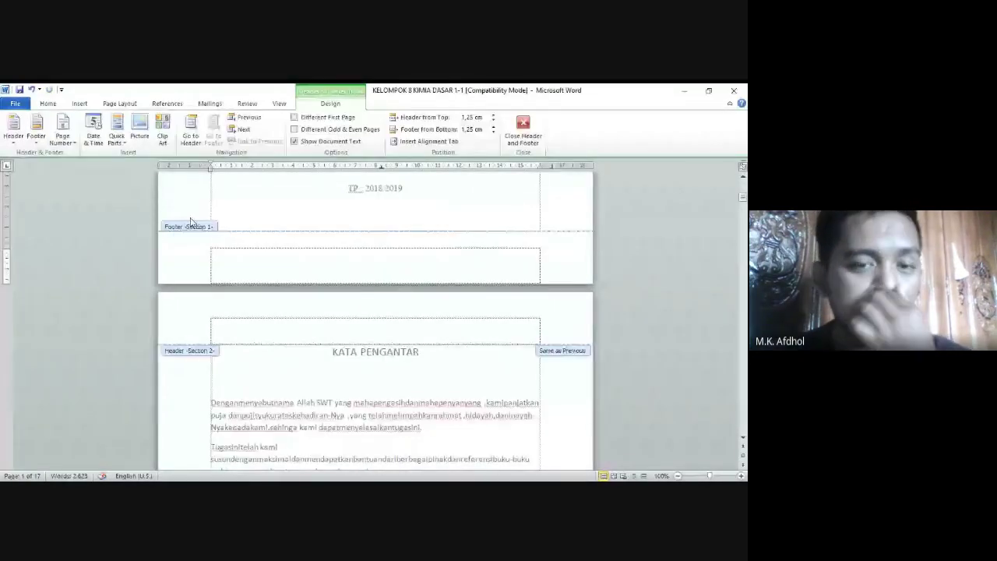
scroll(191, 224, up, 2)
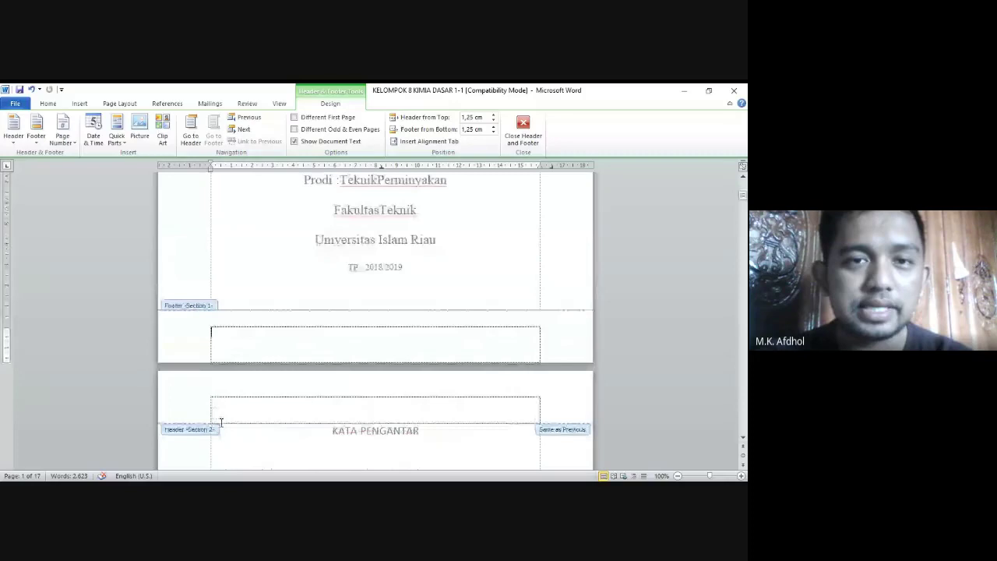
click(219, 419)
scroll(336, 302, down, 3)
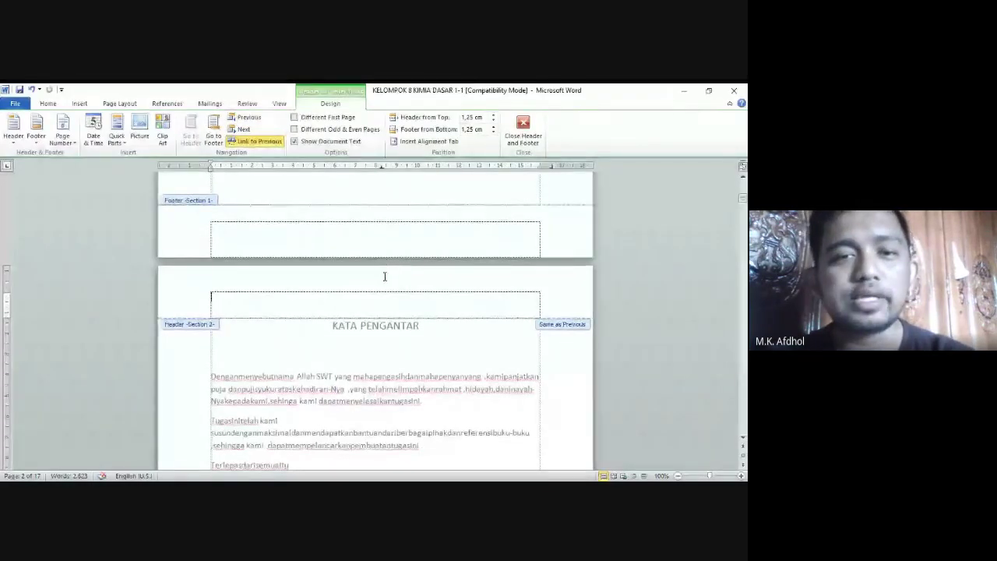
click(271, 143)
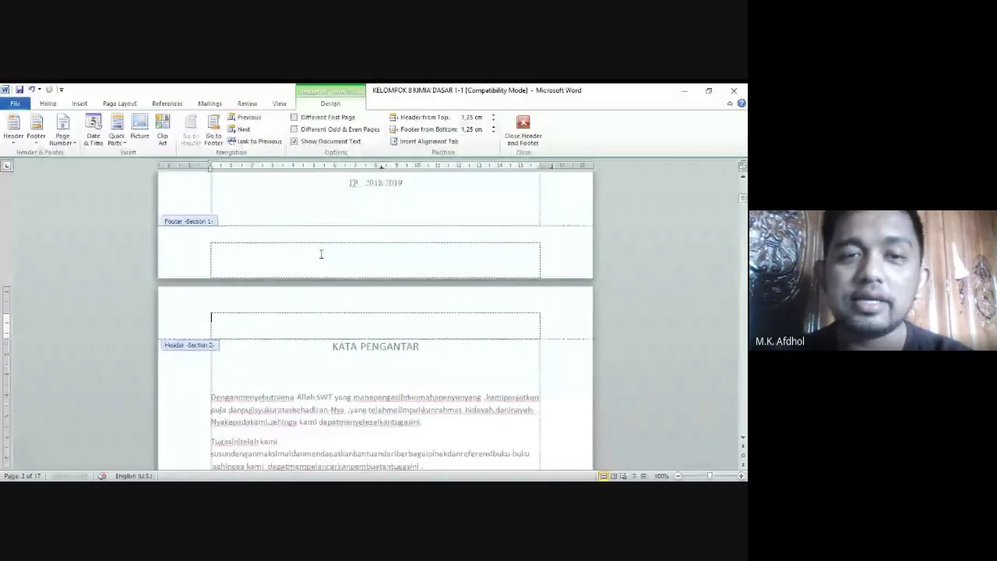
Step: Unlink the section 2 footer from the previous section, check the surrounding headers and footers, and return to the body text
click(214, 132)
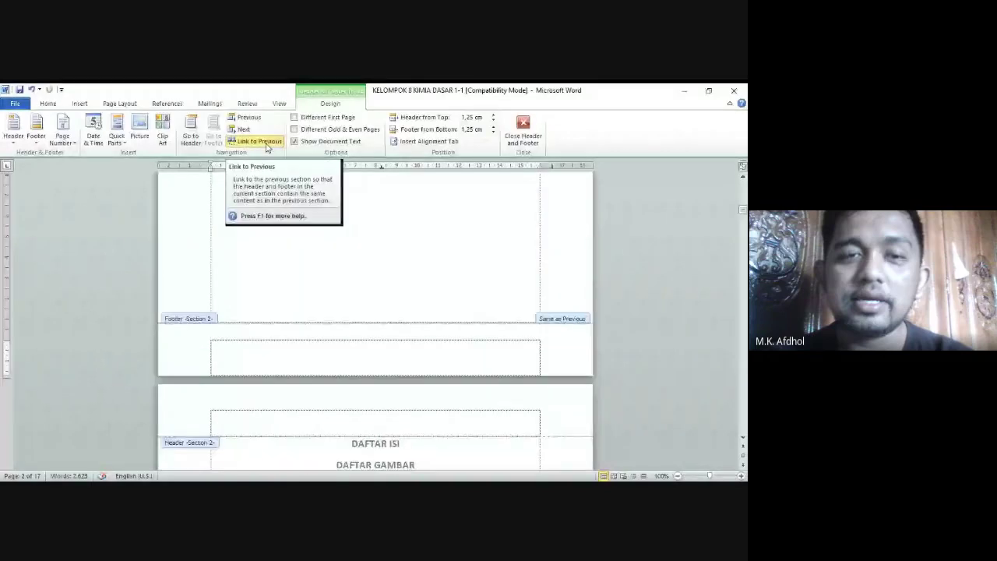
click(267, 143)
scroll(362, 297, up, 10)
scroll(362, 297, down, 3)
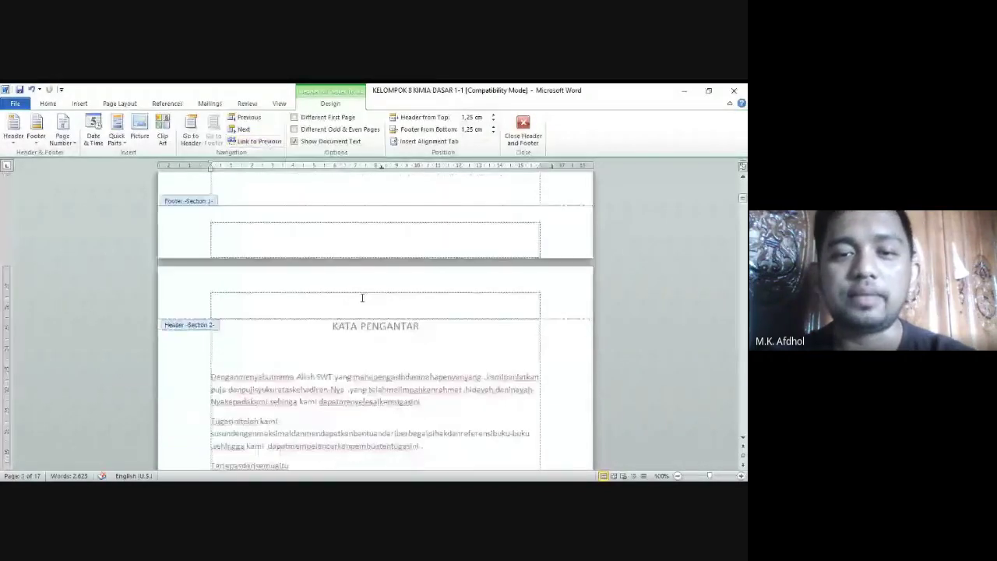
scroll(362, 300, down, 4)
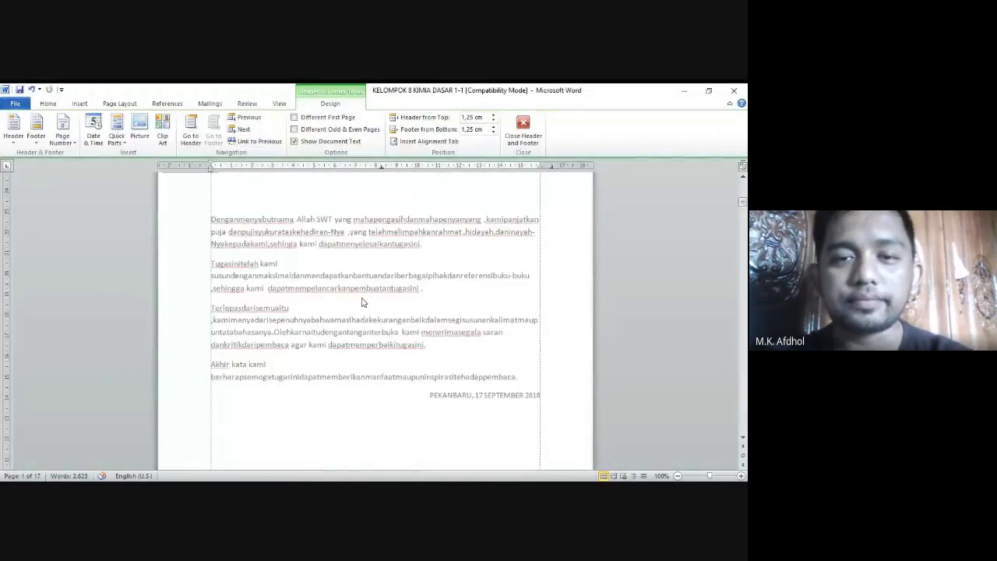
scroll(362, 302, up, 5)
double_click(362, 302)
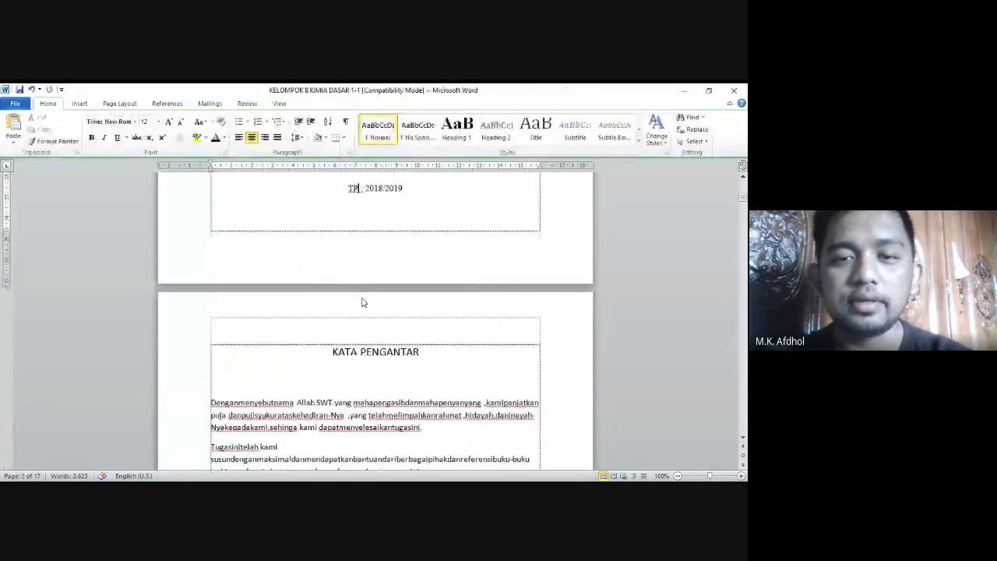
Step: Insert a section break before the "BAB I" heading so that it starts on a new page after "DAFTAR TABEL"
scroll(362, 300, up, 5)
scroll(362, 297, down, 6)
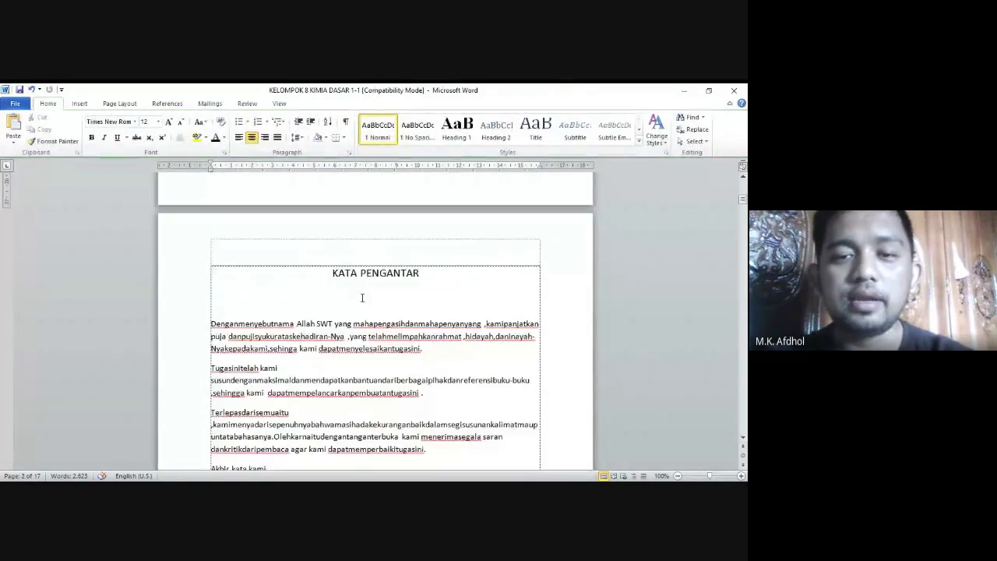
scroll(362, 298, down, 3)
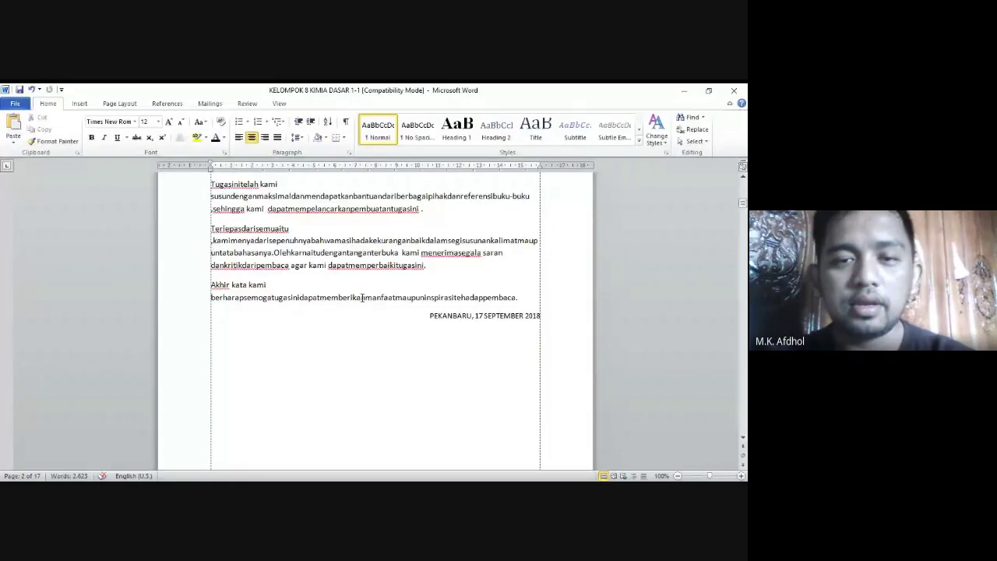
scroll(362, 300, down, 5)
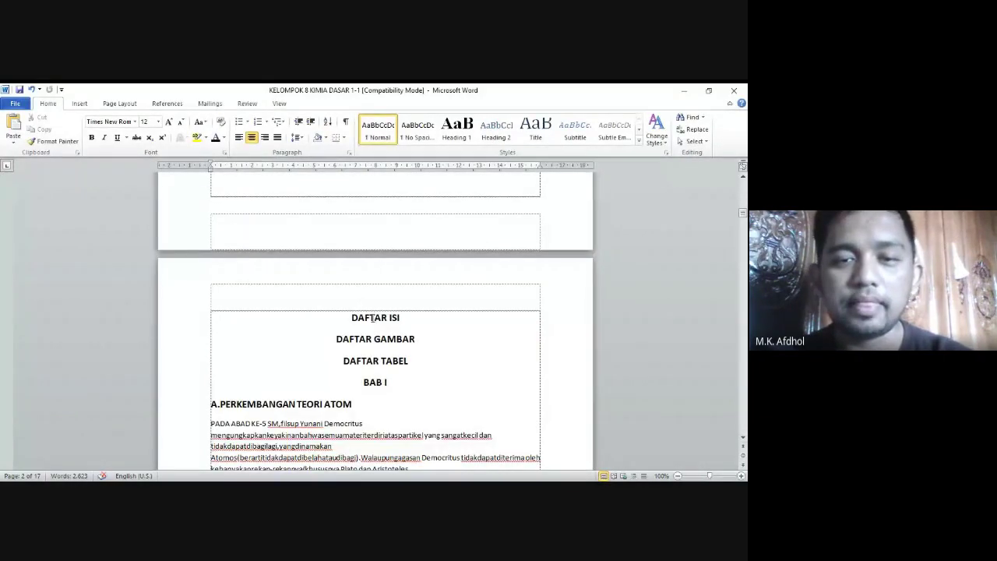
click(364, 382)
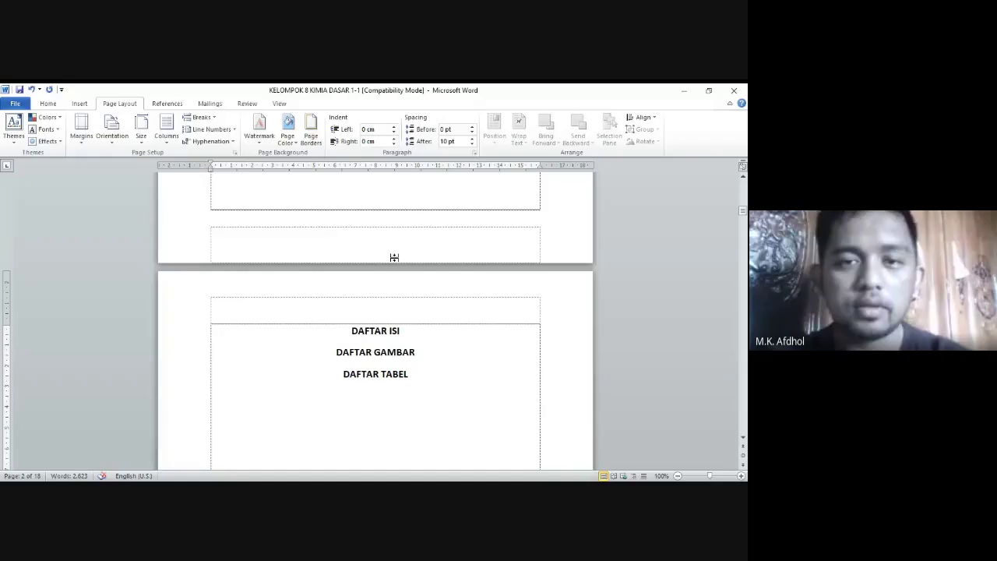
Step: Unlink the header of section 3, which starts at "BAB I", from the previous section and return to the body text
double_click(394, 258)
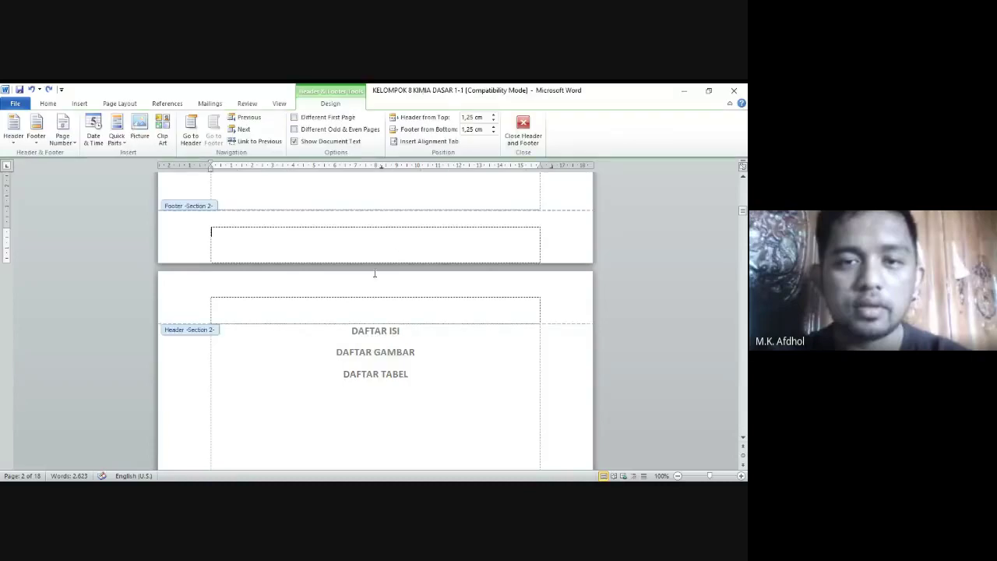
scroll(265, 310, down, 5)
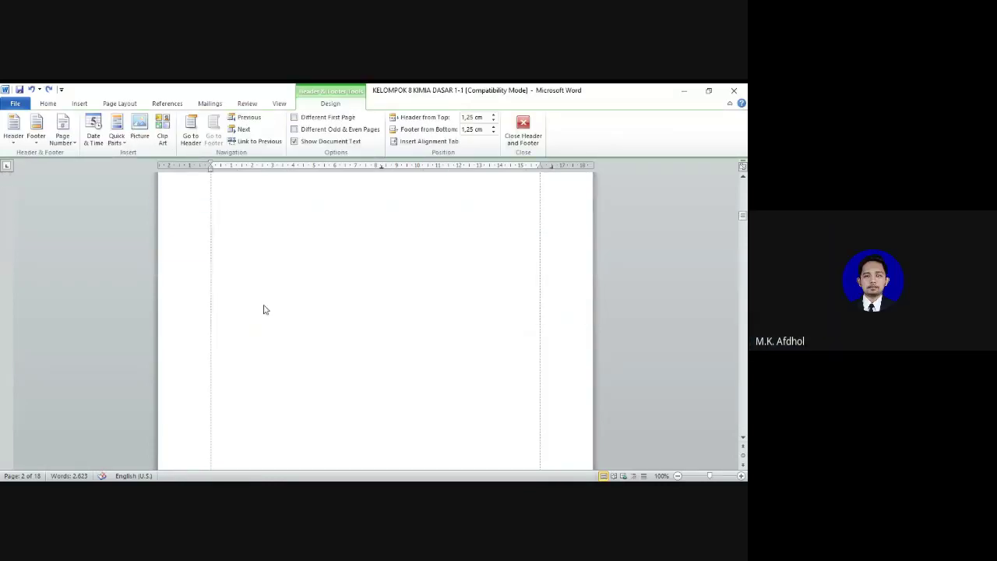
scroll(264, 310, down, 5)
scroll(266, 288, up, 1)
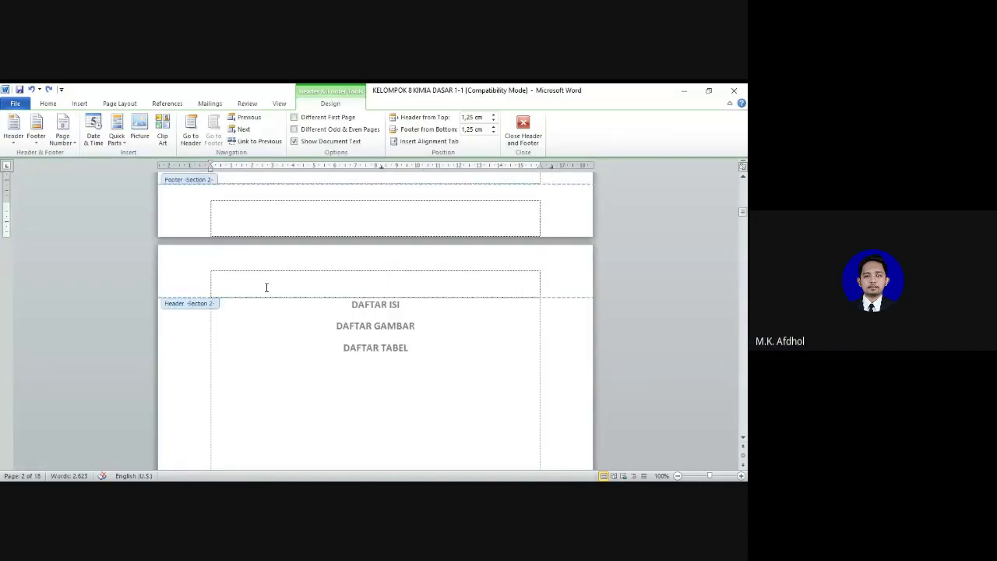
scroll(360, 322, up, 5)
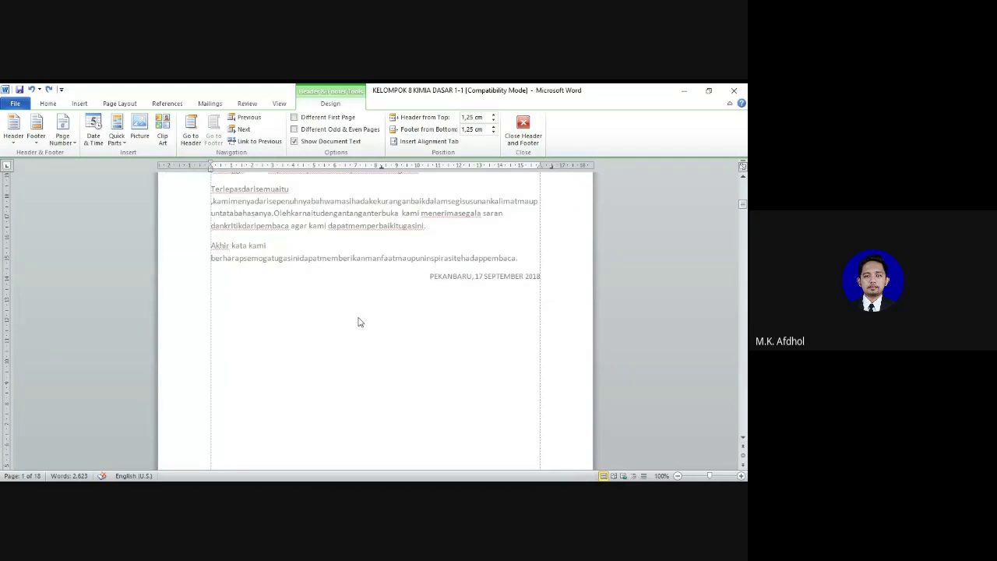
scroll(360, 322, down, 10)
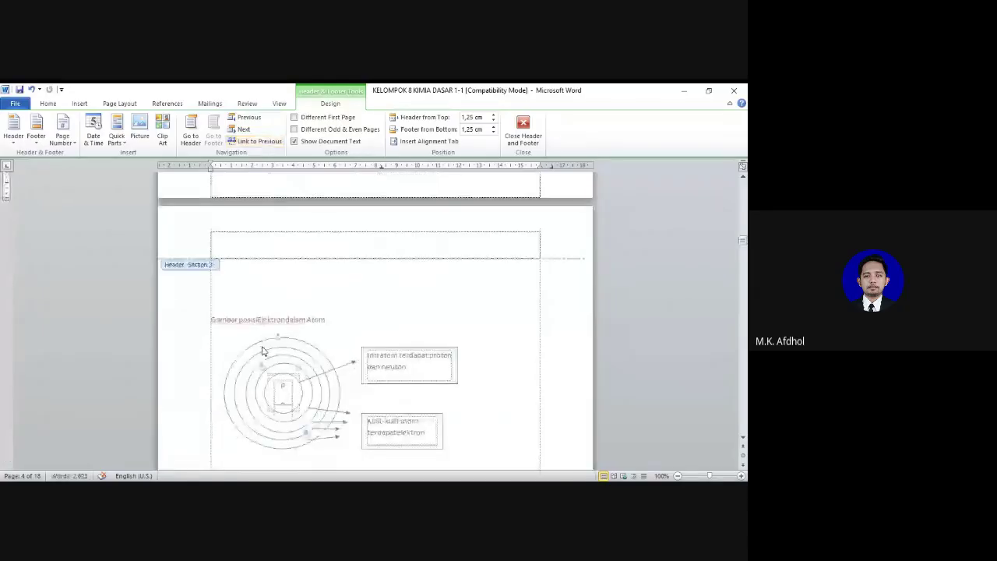
double_click(272, 338)
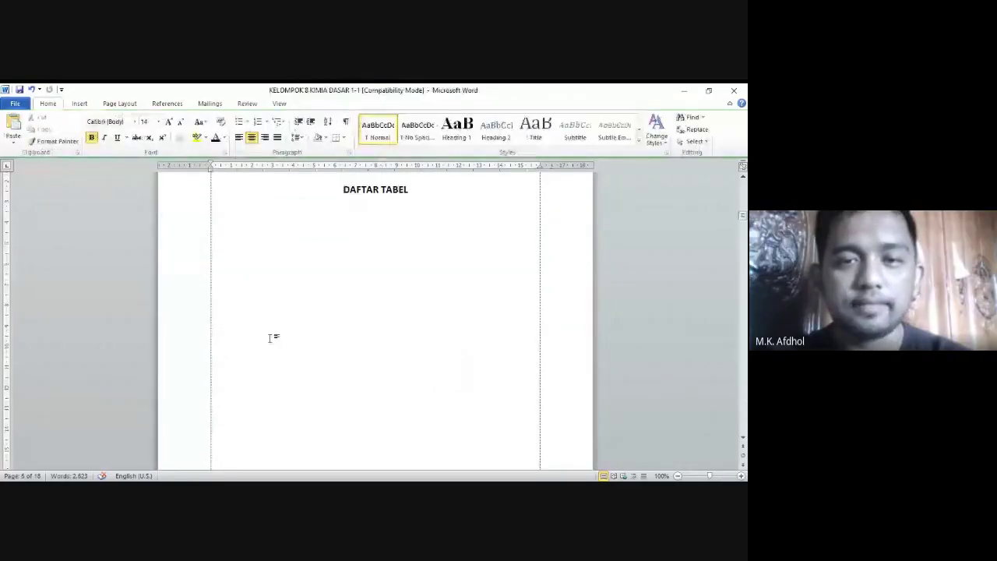
Step: Insert a Next Page section break directly before the "BAB II" heading
scroll(272, 338, down, 10)
scroll(272, 340, down, 5)
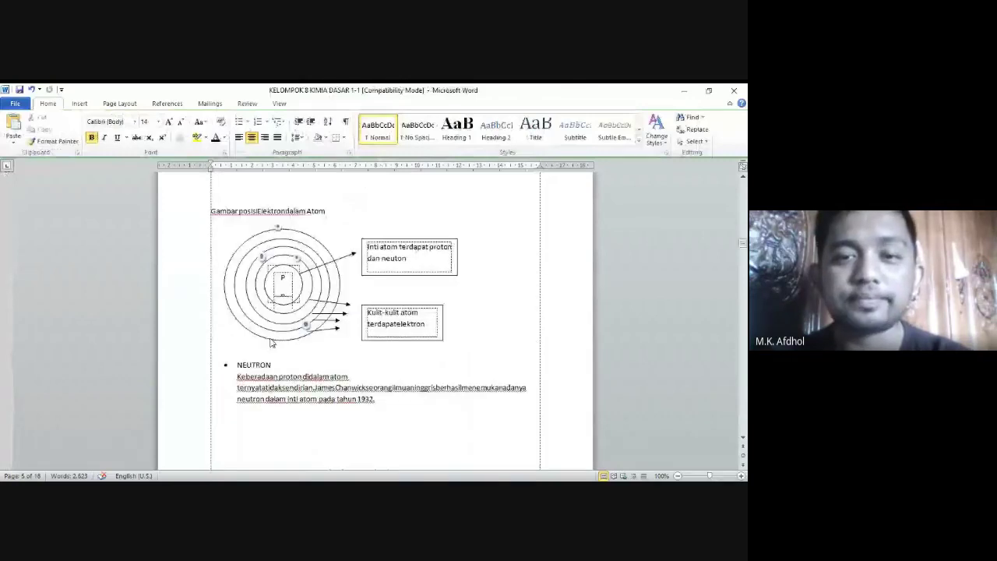
scroll(272, 343, down, 5)
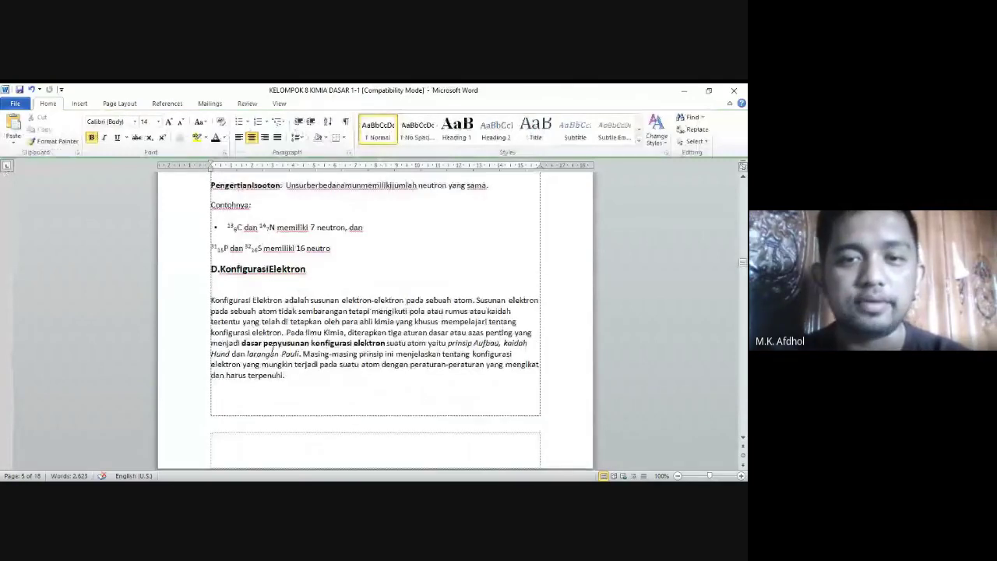
scroll(265, 337, down, 10)
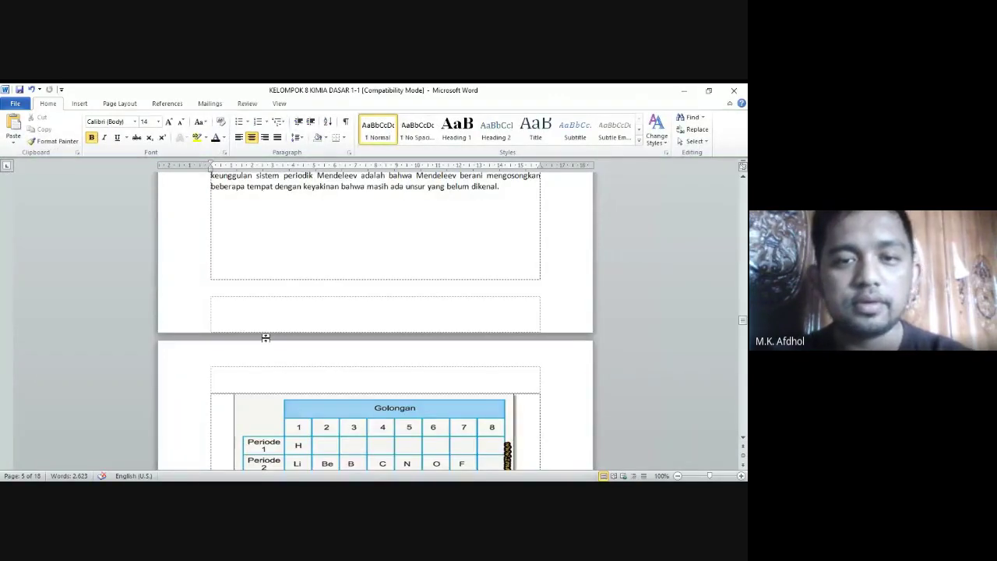
scroll(265, 337, down, 15)
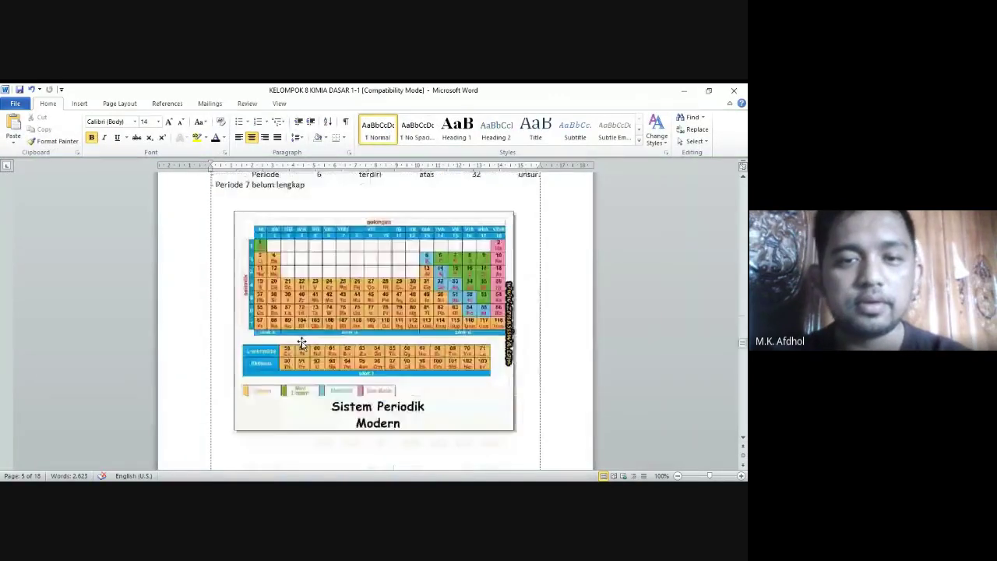
scroll(303, 345, down, 10)
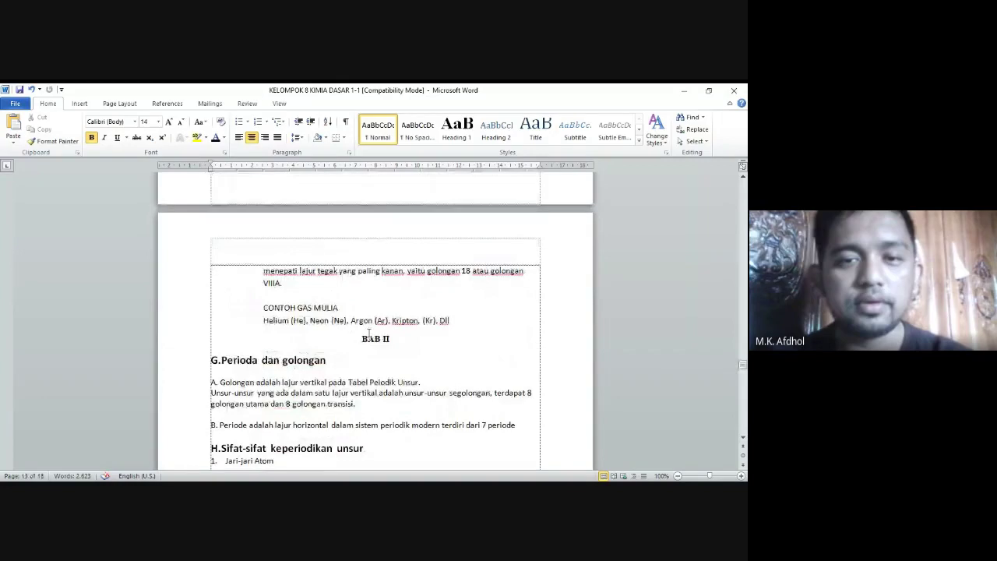
click(363, 337)
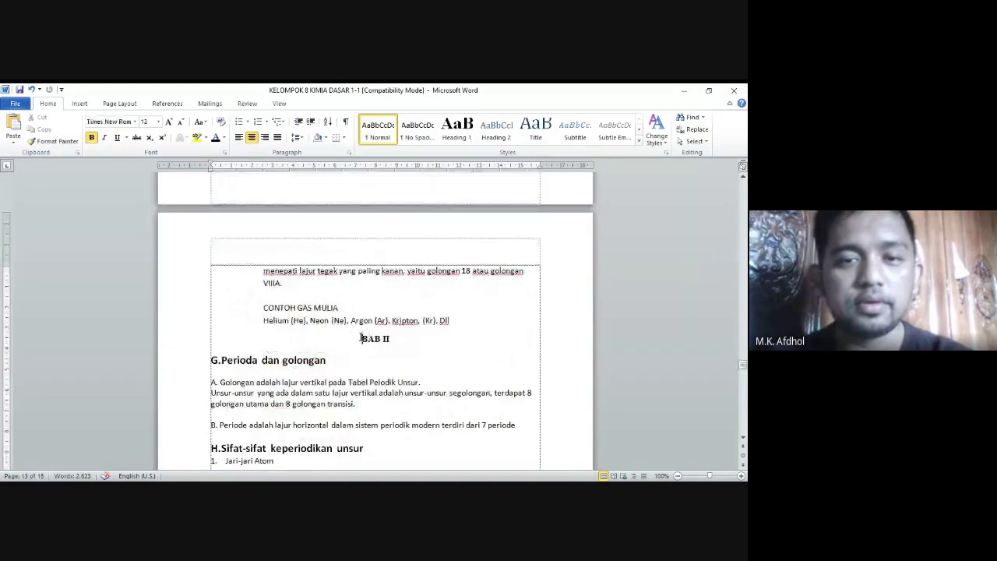
click(121, 103)
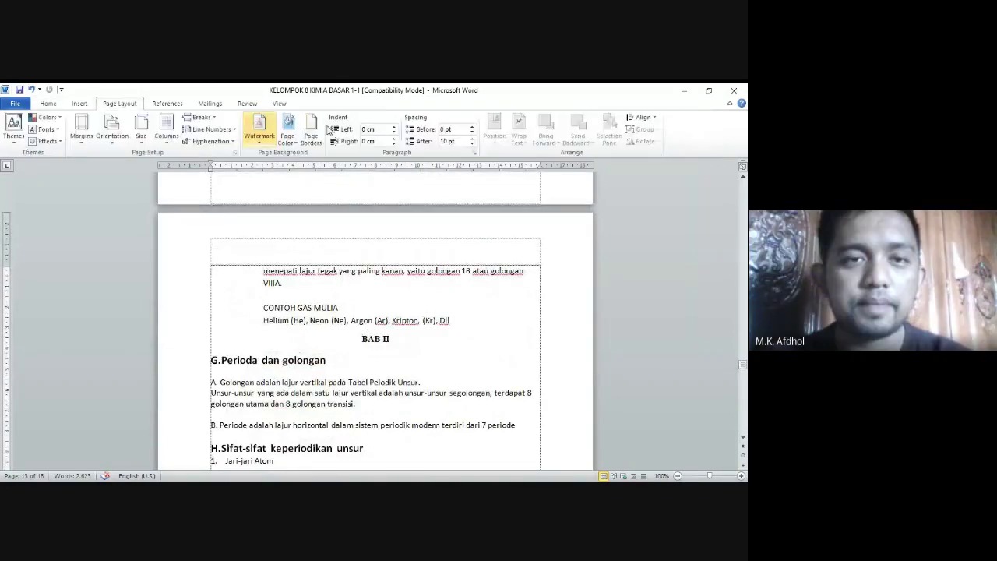
click(202, 117)
click(263, 256)
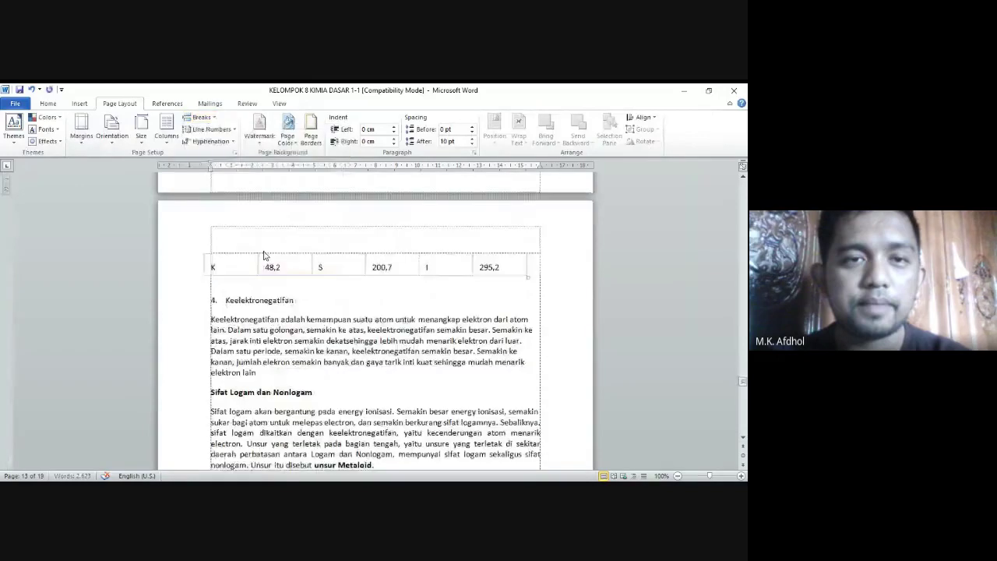
Step: Insert a Next Page section break directly before the "DAFTAR PUSAKA" heading
scroll(263, 254, down, 5)
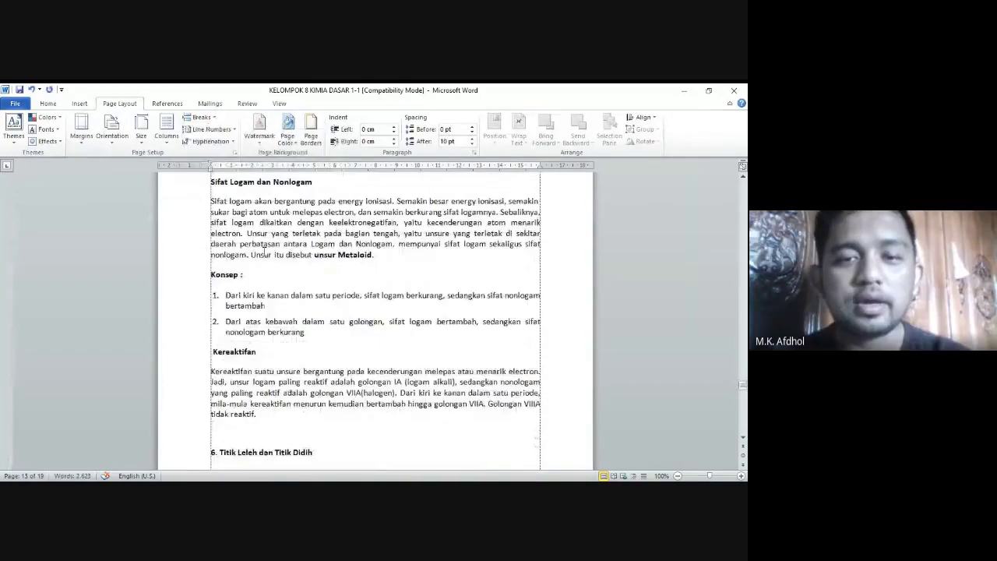
scroll(264, 251, down, 15)
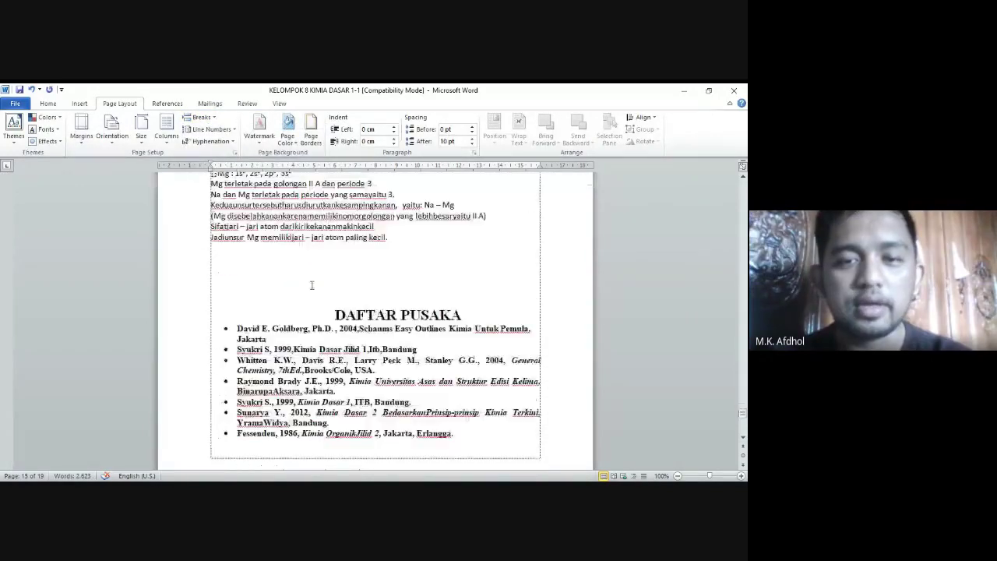
click(336, 315)
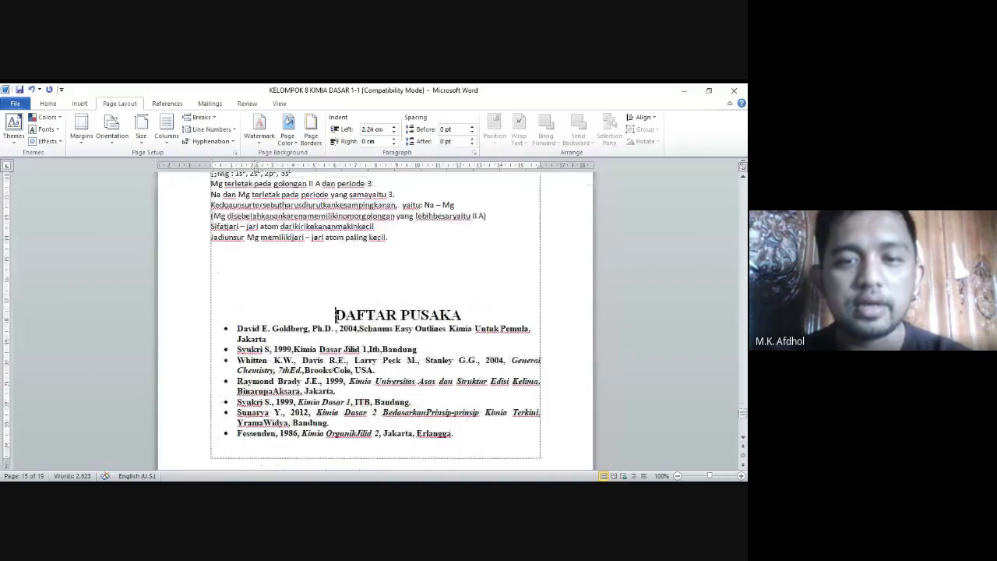
click(204, 118)
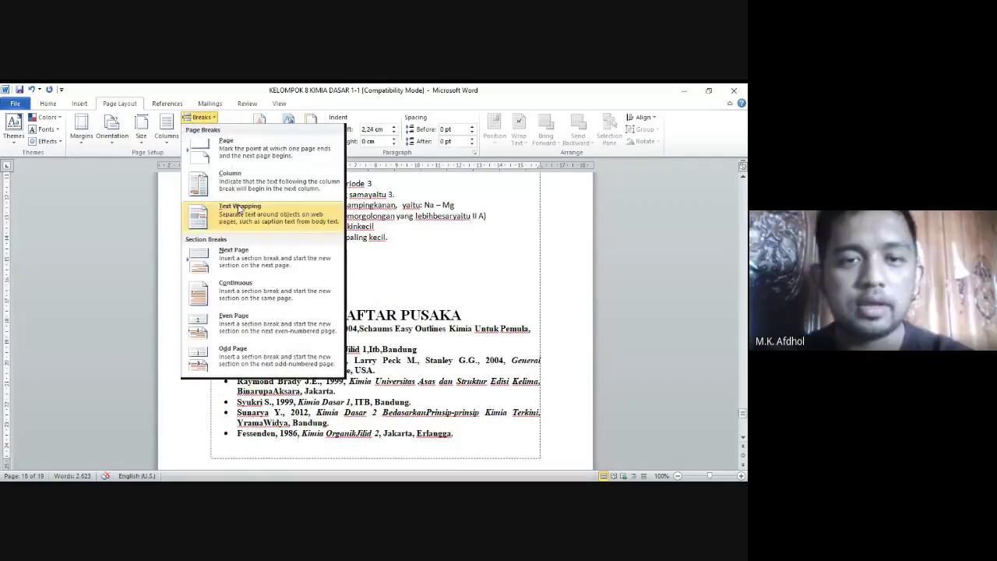
click(255, 255)
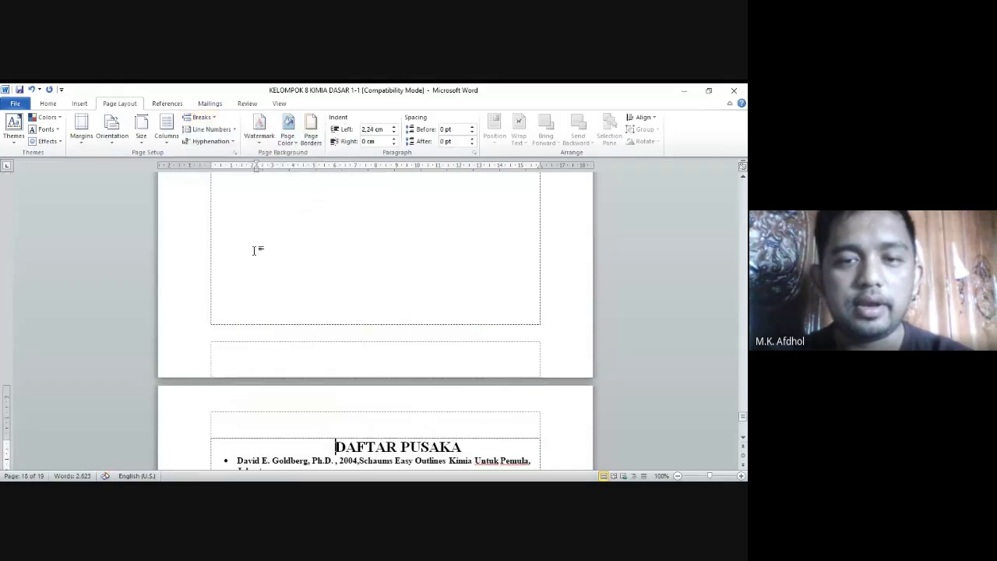
Step: Open the header and footer areas around the "DAFTAR PUSAKA" page, then review the pages back at the start of the document
scroll(312, 312, down, 3)
double_click(340, 271)
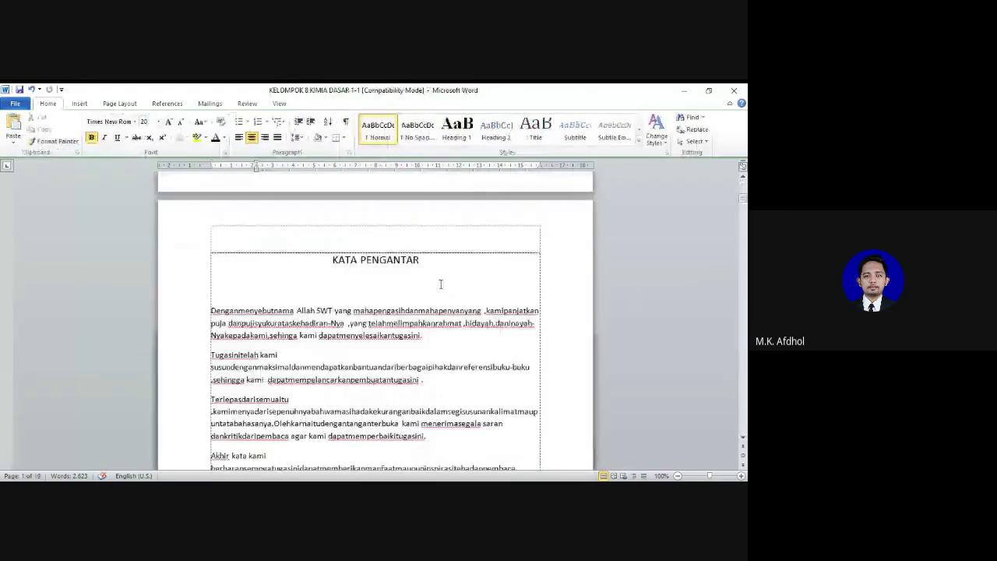
scroll(441, 284, up, 3)
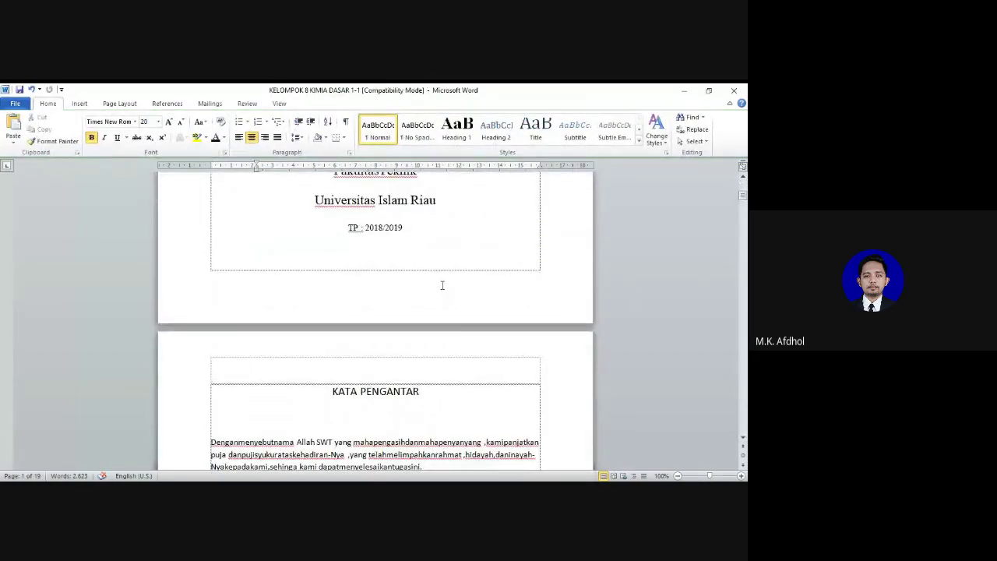
scroll(442, 286, up, 5)
scroll(443, 287, up, 6)
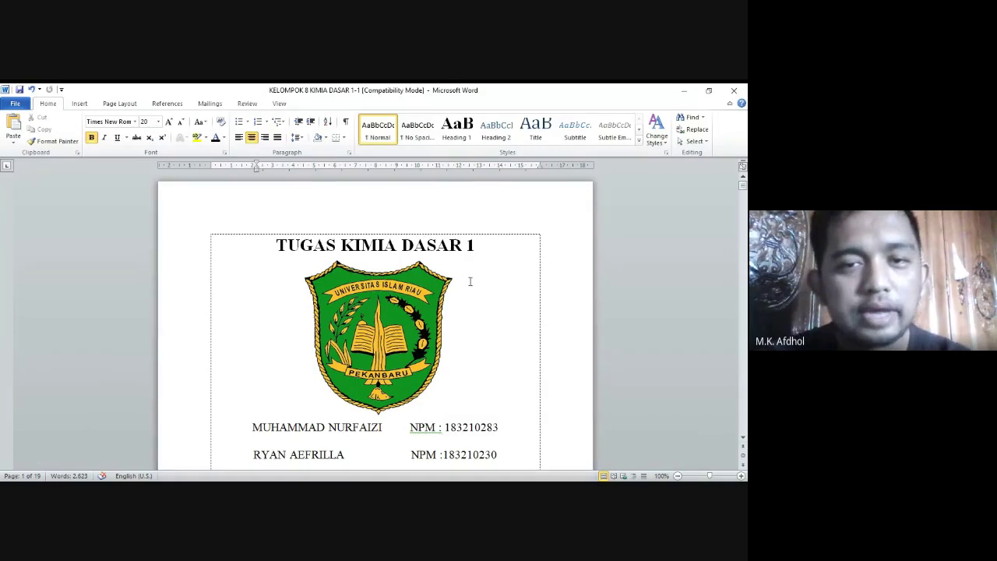
Step: Open the section 2 footer at the end of the "KATA PENGANTAR" page for editing
scroll(469, 281, down, 5)
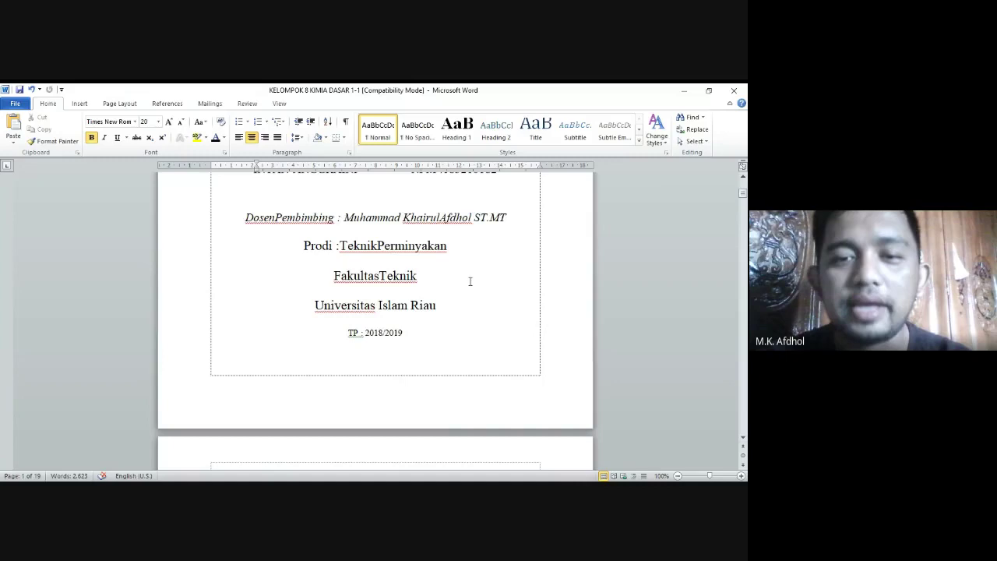
scroll(470, 281, down, 5)
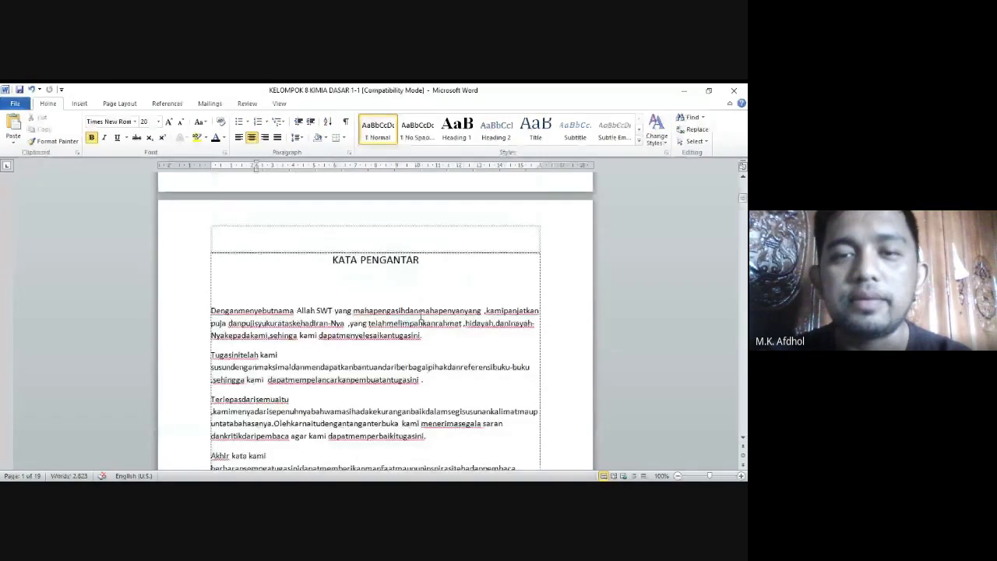
scroll(427, 293, down, 5)
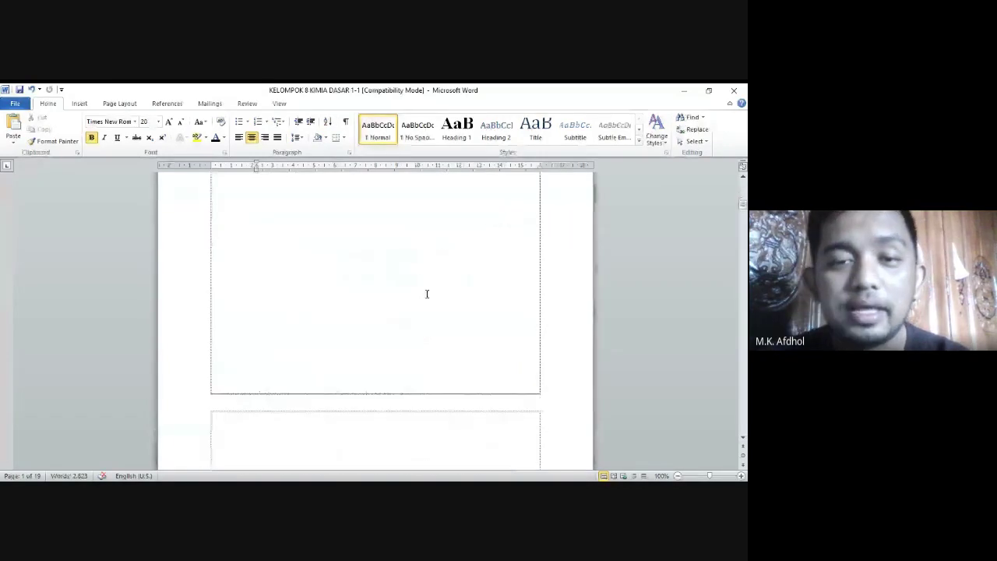
scroll(427, 293, down, 1)
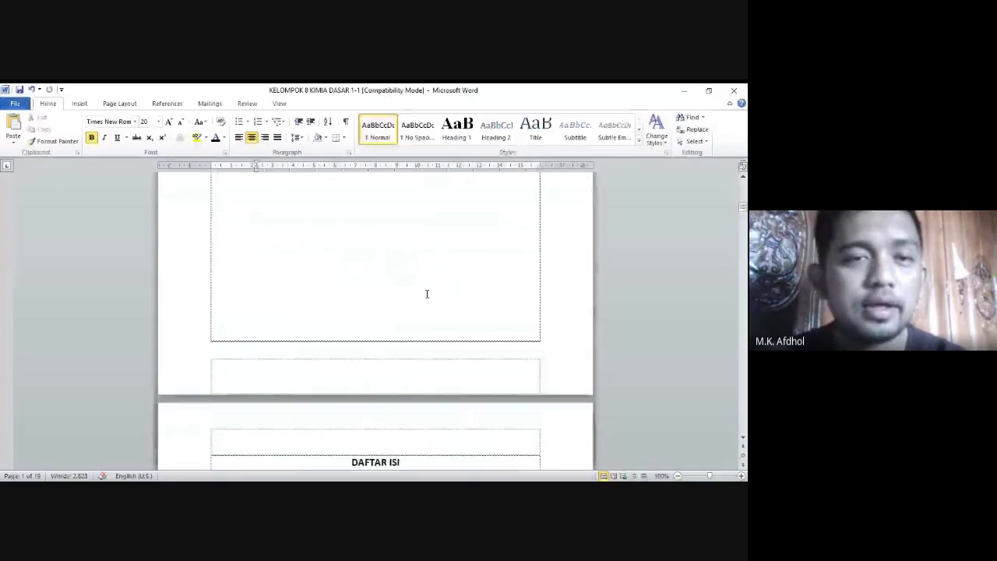
double_click(378, 363)
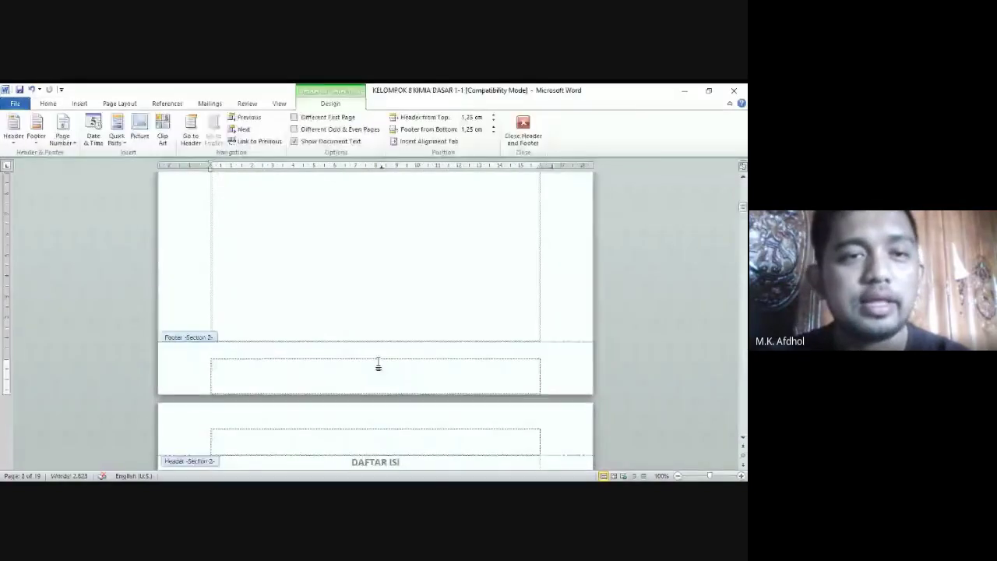
Step: Insert a bottom-of-page number in the Plain Number 2 style in the section 2 footer
click(62, 139)
click(63, 139)
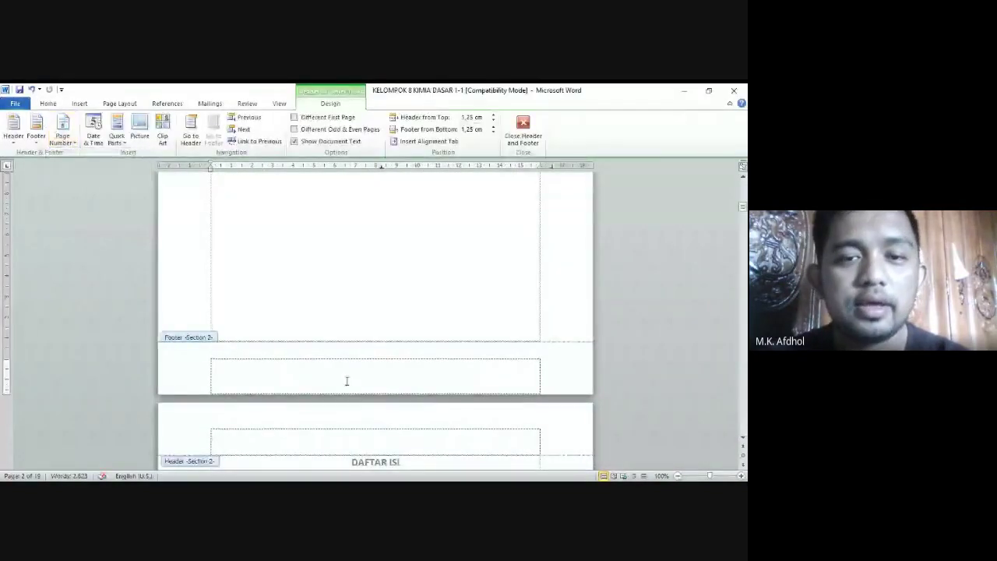
click(119, 104)
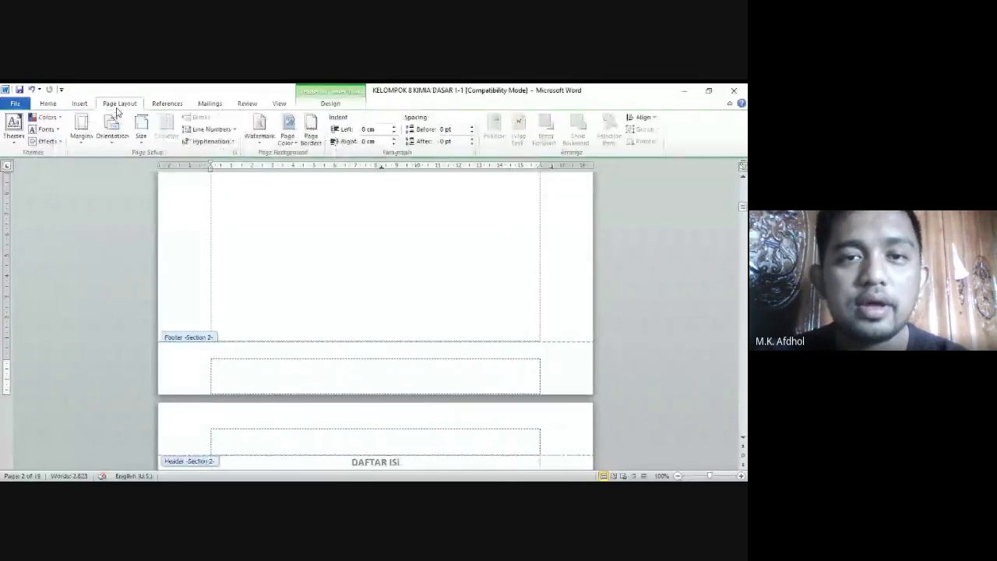
click(168, 103)
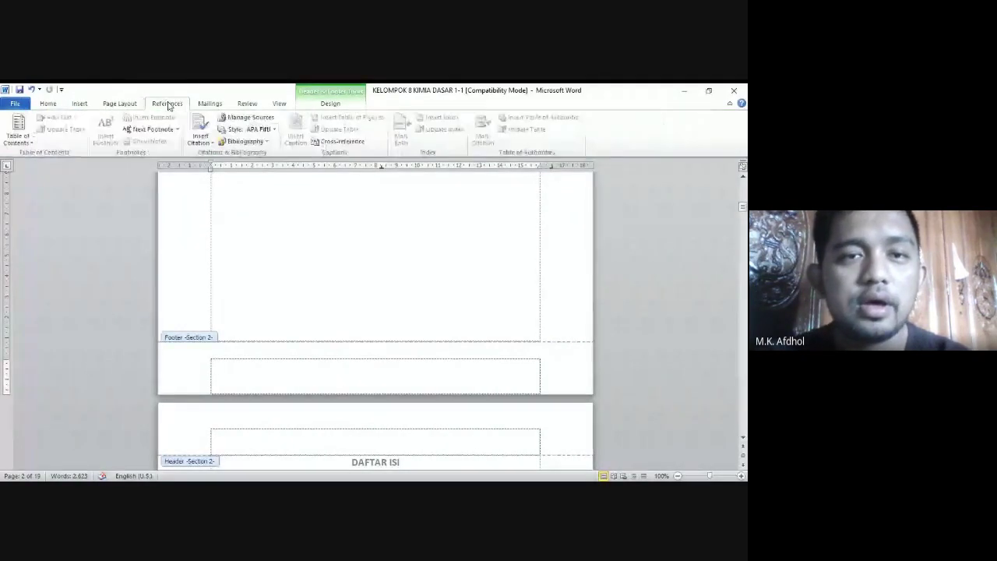
click(81, 105)
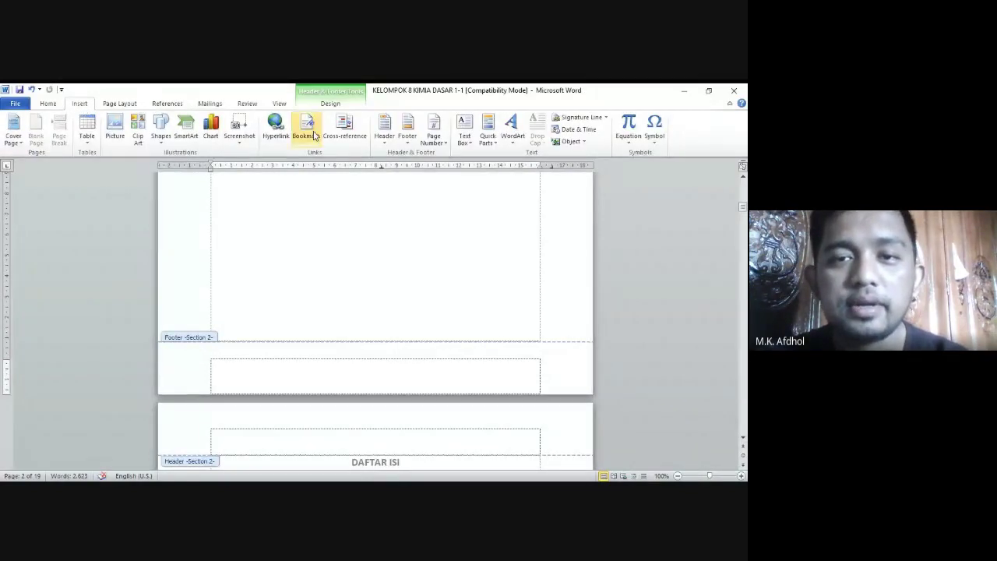
click(434, 130)
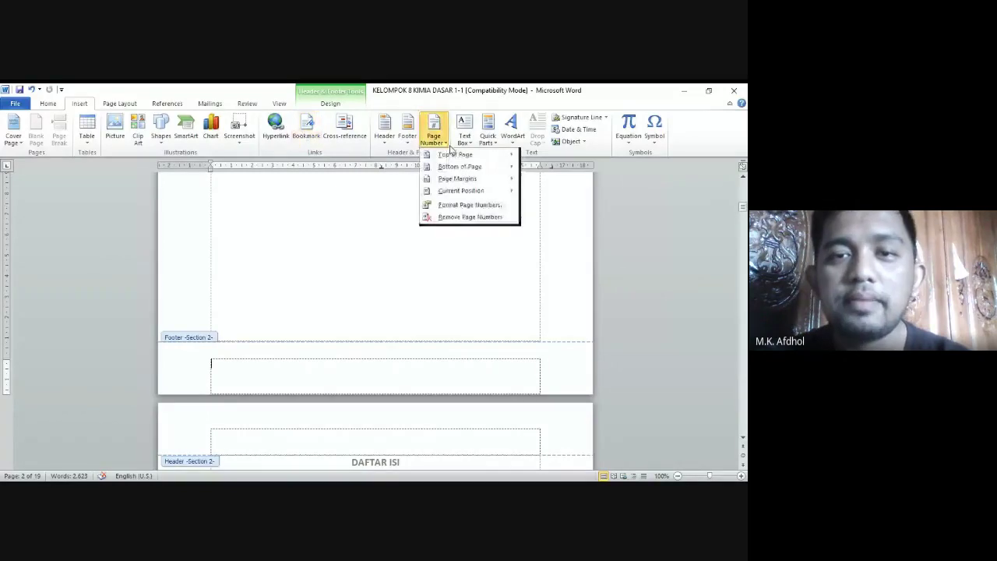
mouse_move(455, 158)
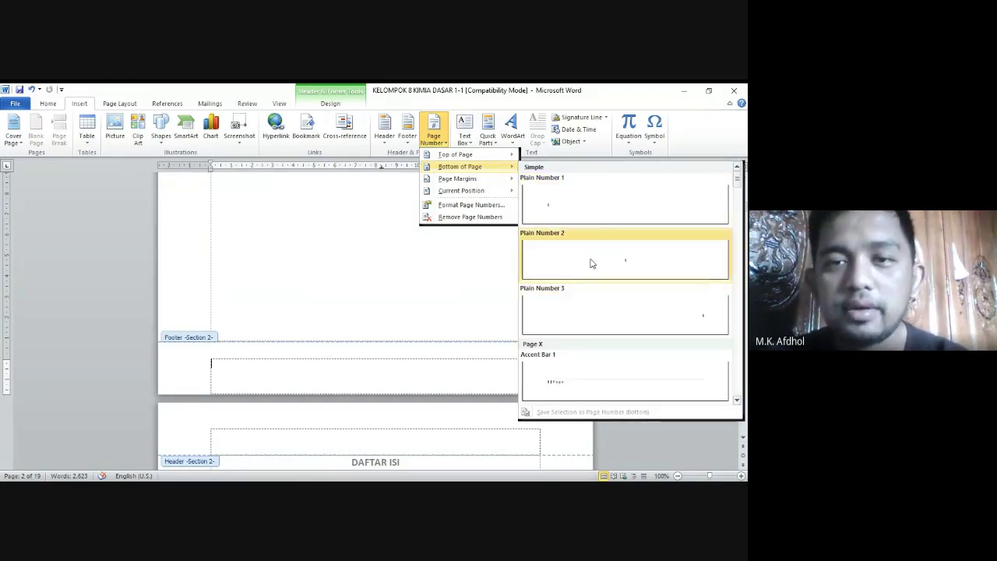
click(591, 263)
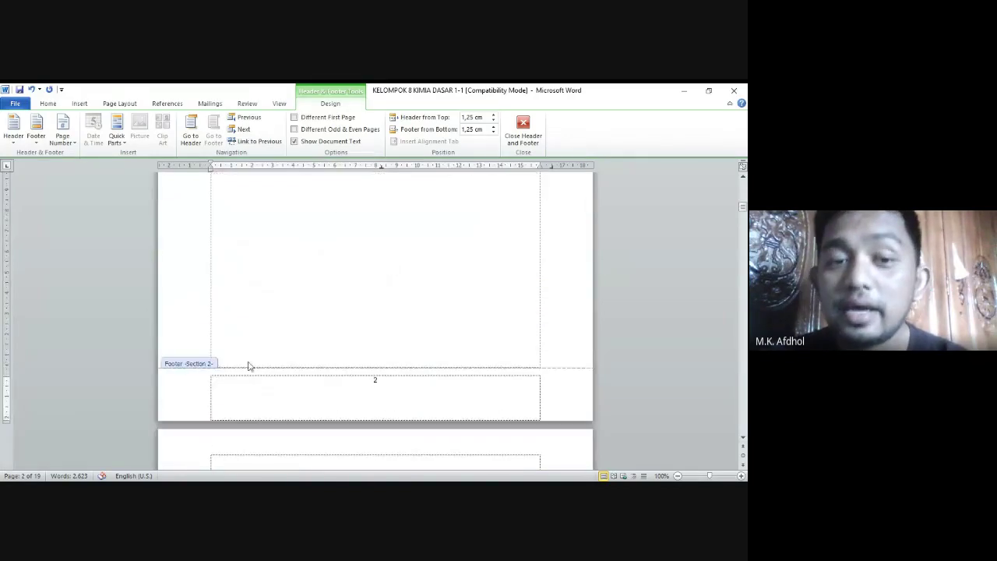
Step: Format the section 2 page numbers as i, ii, iii and start the numbering at i
click(381, 380)
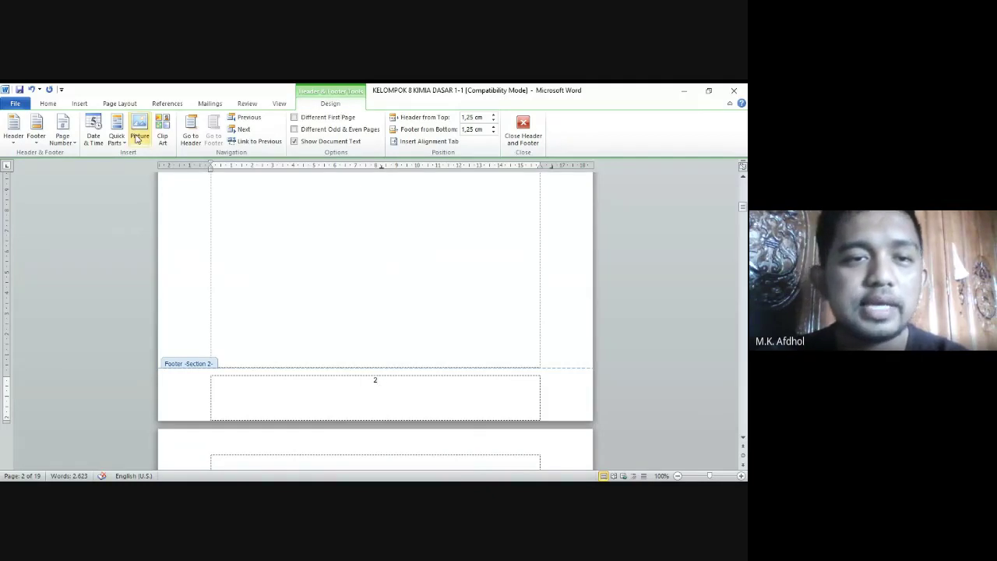
click(66, 148)
click(93, 204)
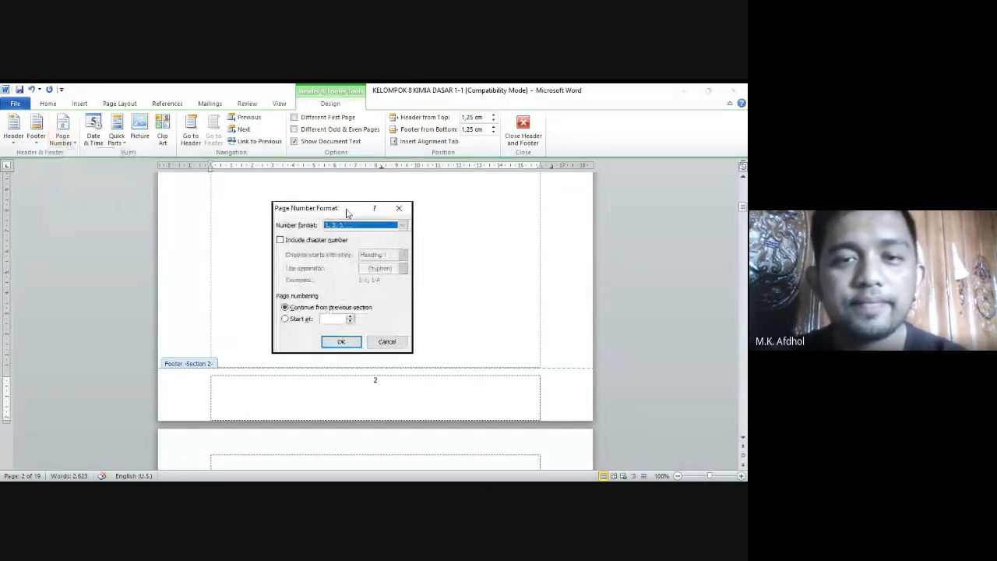
drag(347, 212, 136, 204)
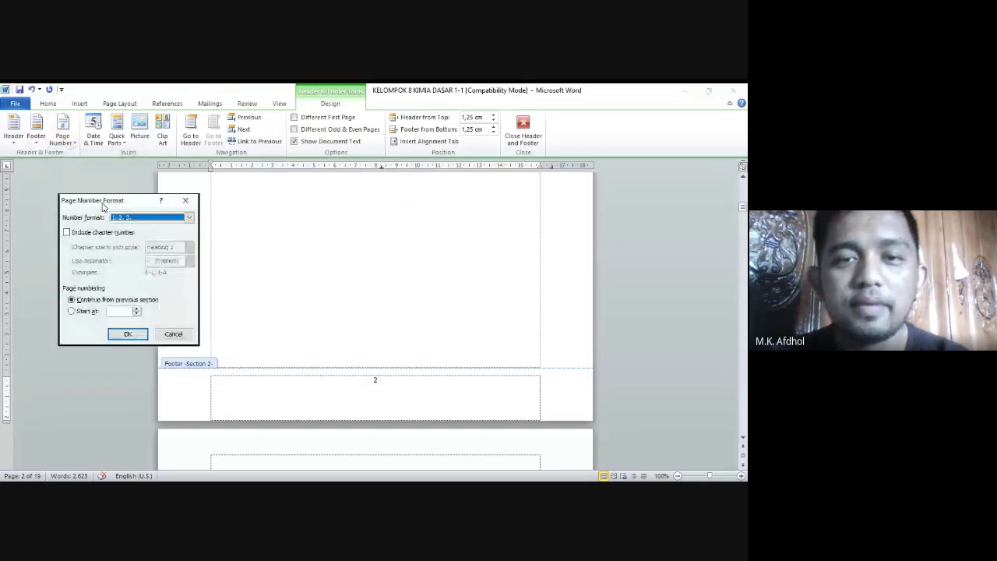
click(189, 219)
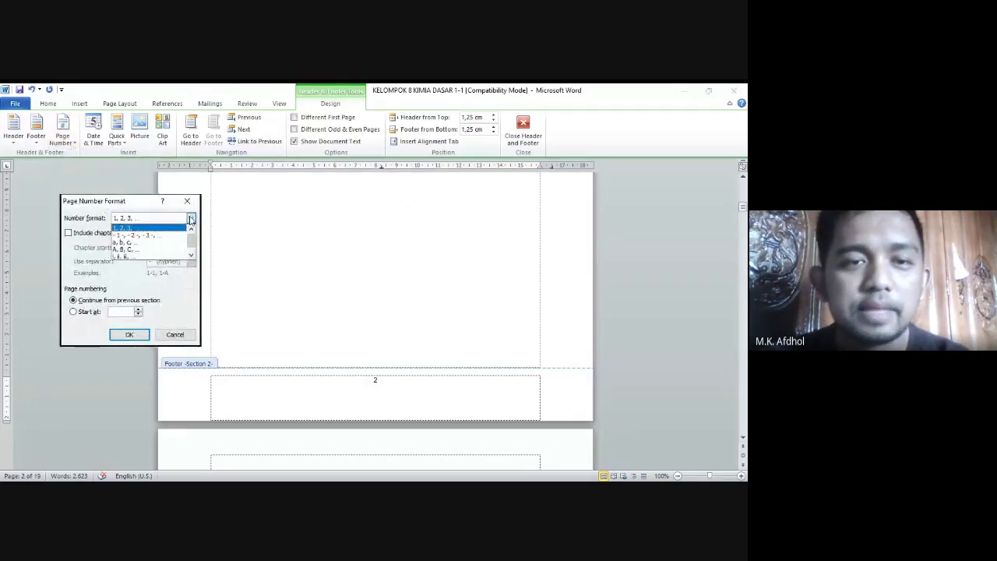
click(131, 256)
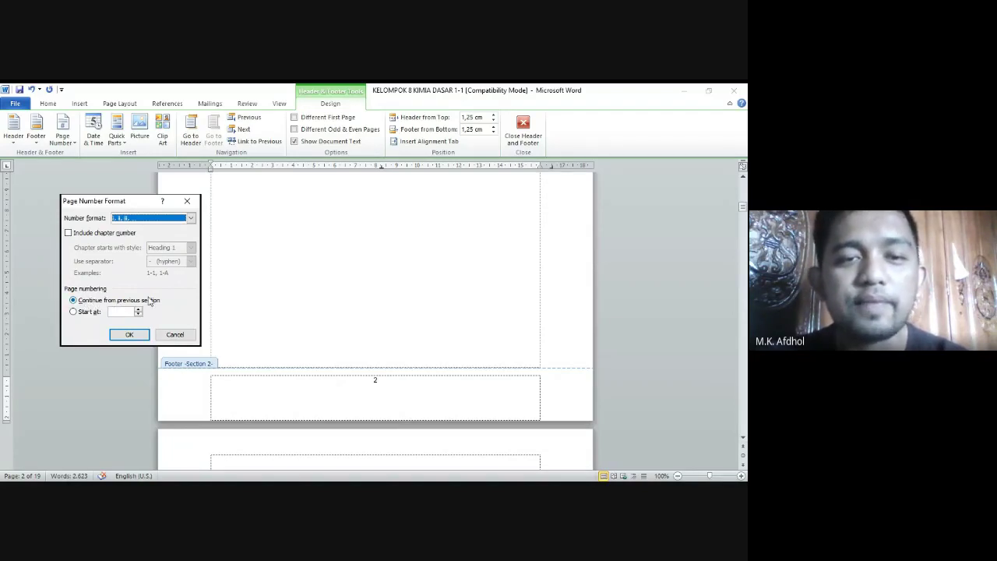
key(i)
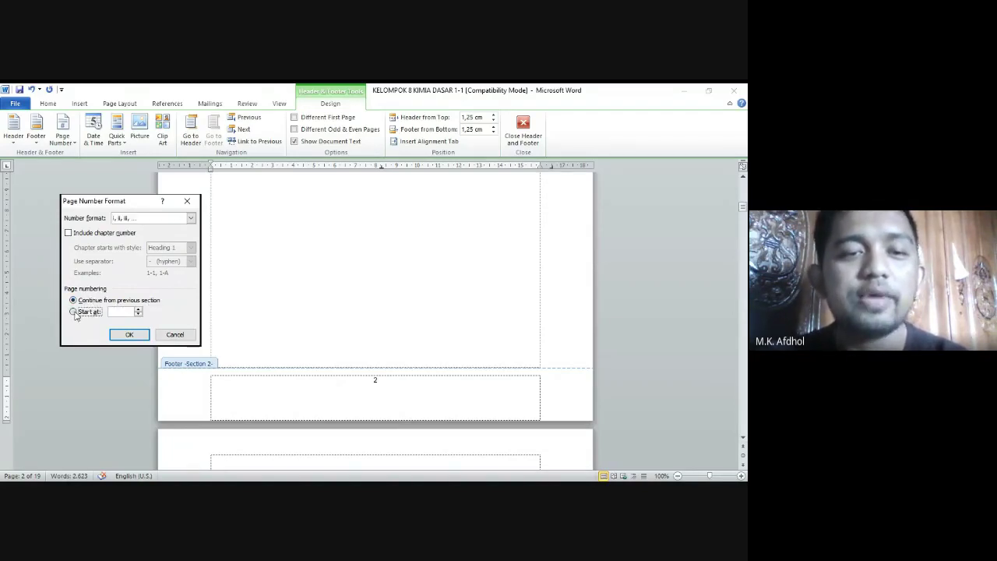
click(74, 312)
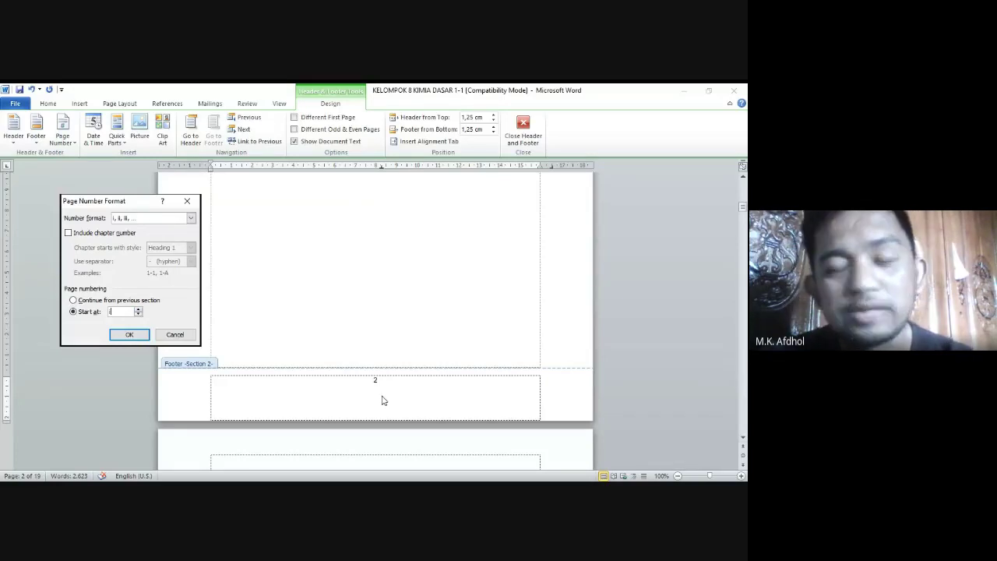
click(142, 336)
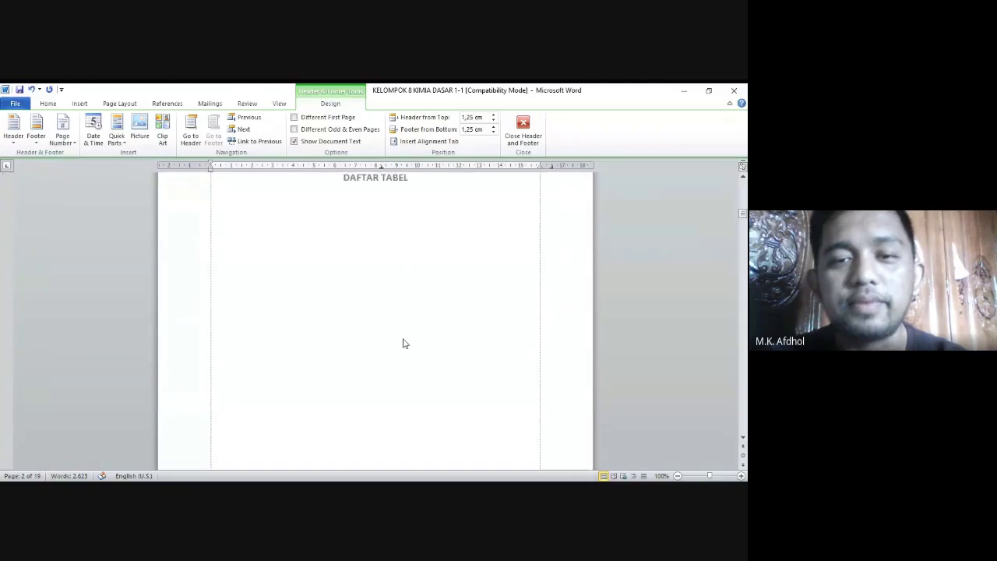
Step: Check the footer page numbers on the section 2 pages from "DAFTAR TABEL" up to the start of "BAB I"
scroll(404, 341, down, 1)
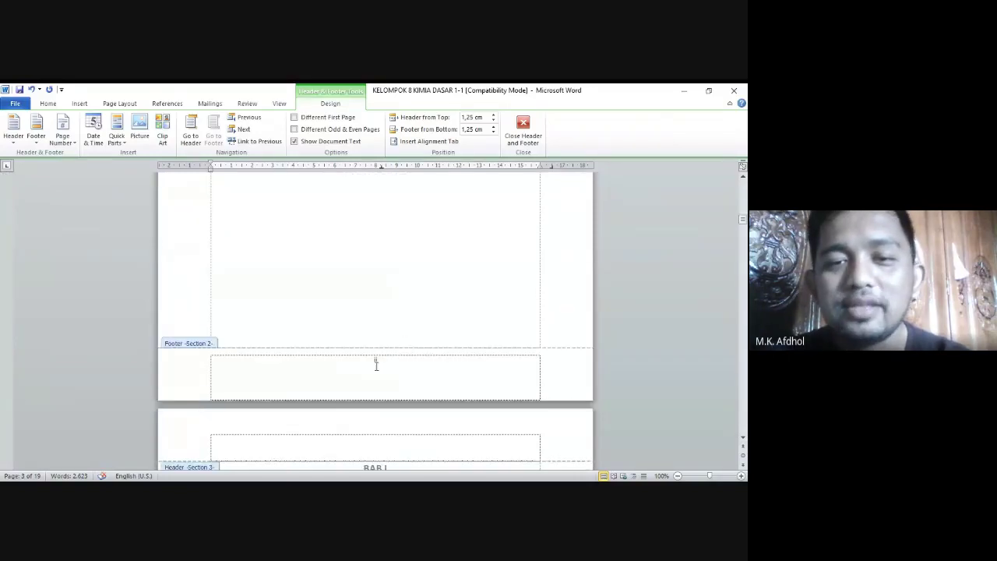
scroll(380, 335, down, 3)
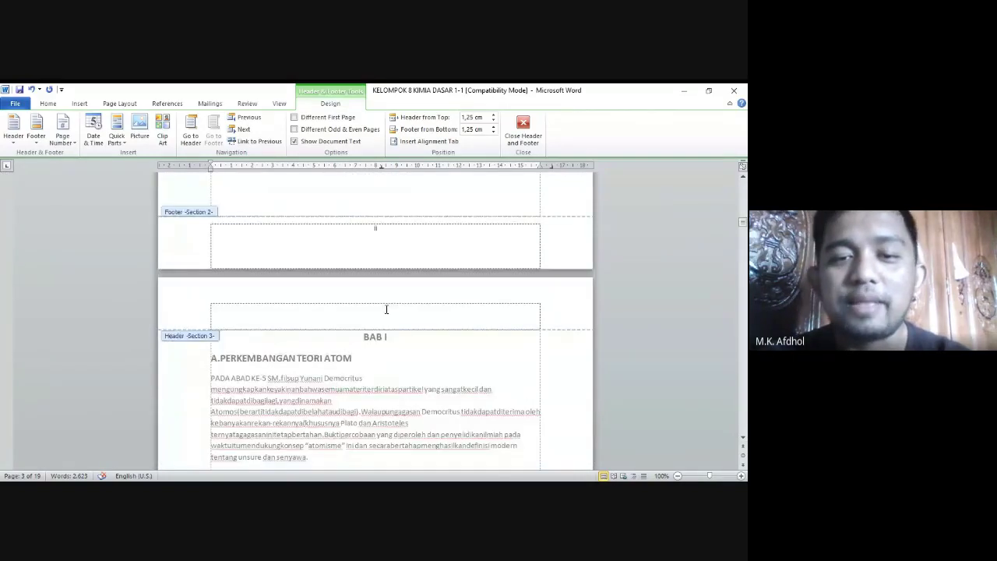
scroll(385, 257, down, 8)
scroll(374, 335, up, 10)
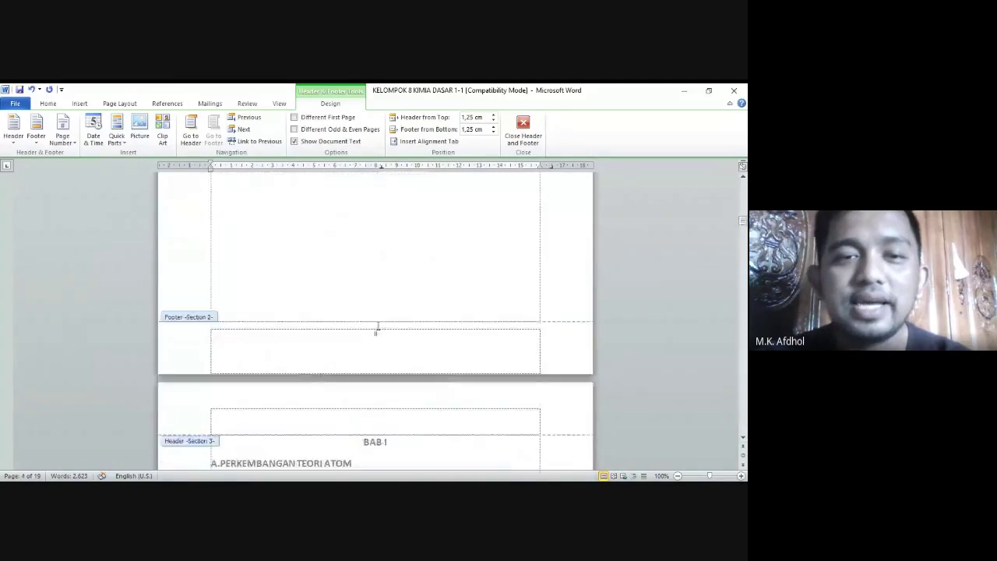
scroll(371, 335, down, 2)
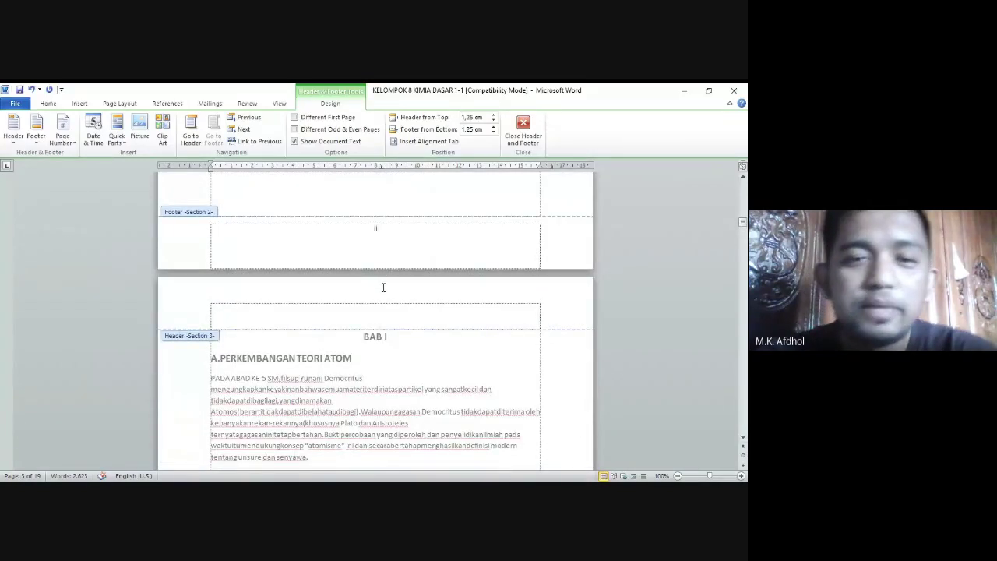
scroll(382, 287, up, 10)
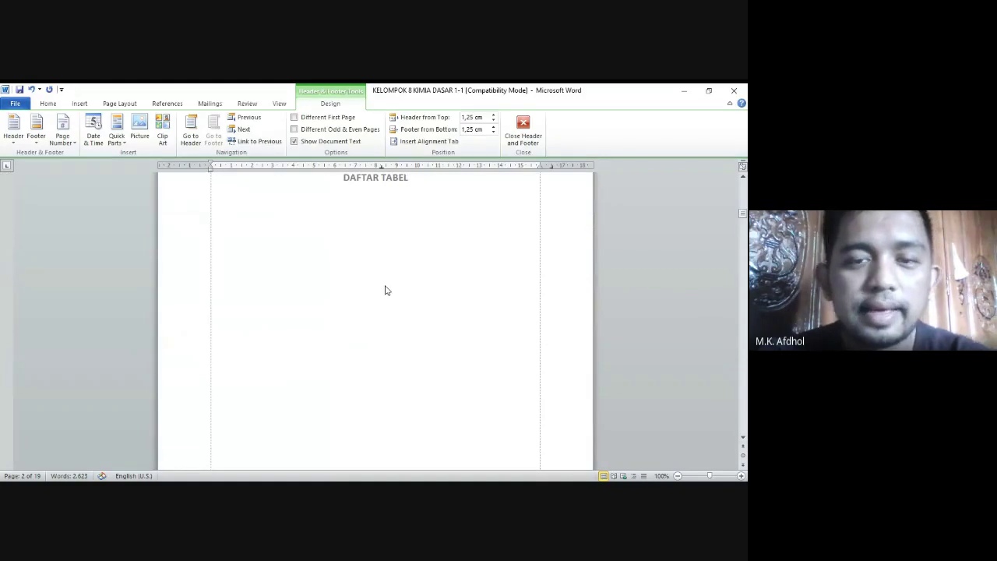
scroll(386, 291, down, 3)
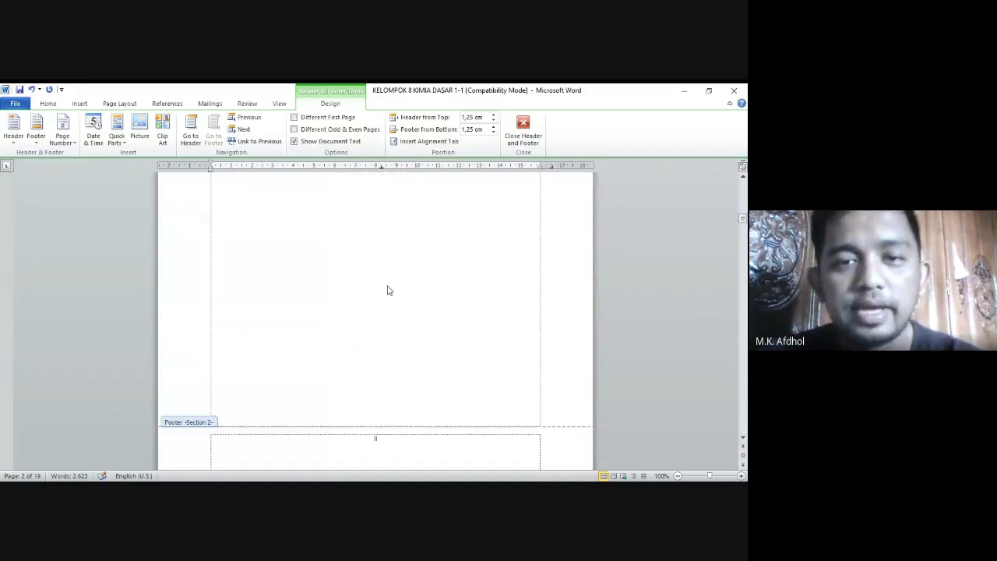
scroll(388, 288, down, 6)
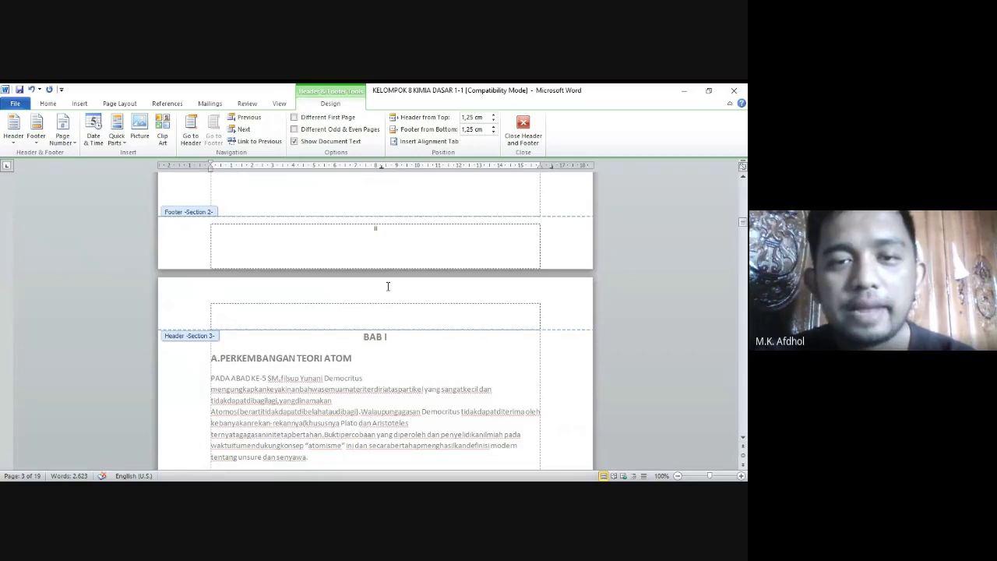
Step: Insert a bottom-of-page number in the Plain Number 2 style in the section 3 footer of the "BAB I" page
scroll(388, 286, down, 3)
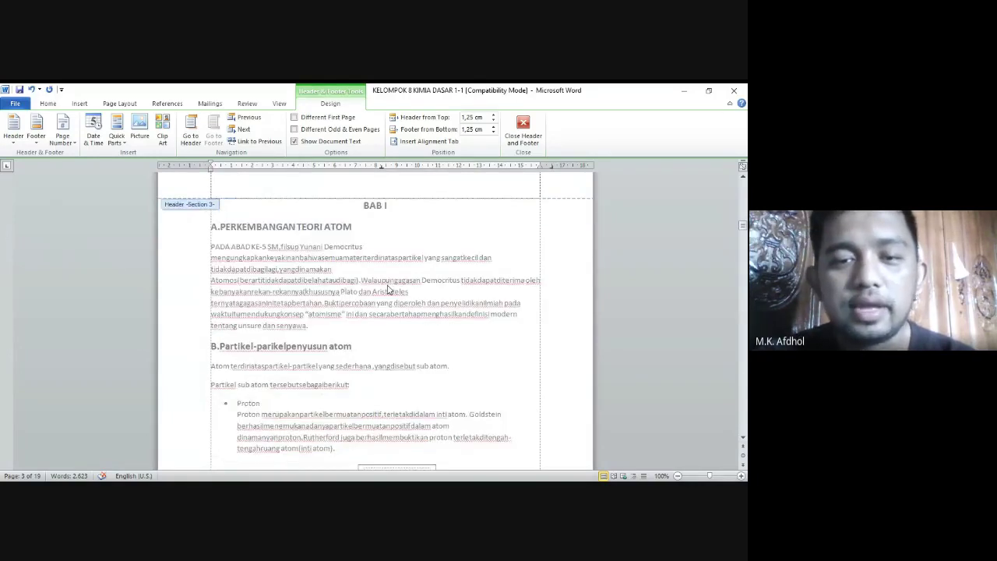
scroll(388, 292, down, 8)
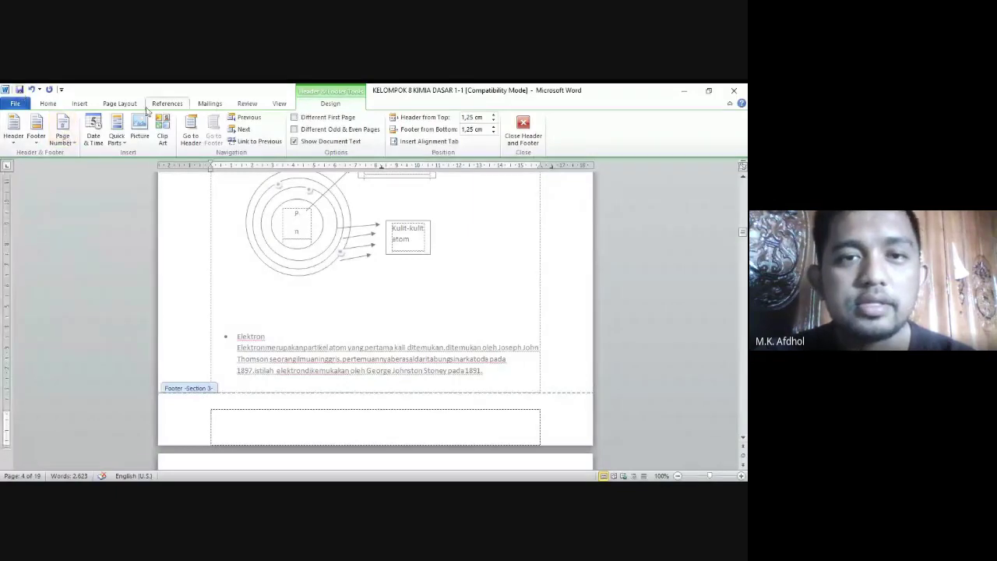
click(80, 104)
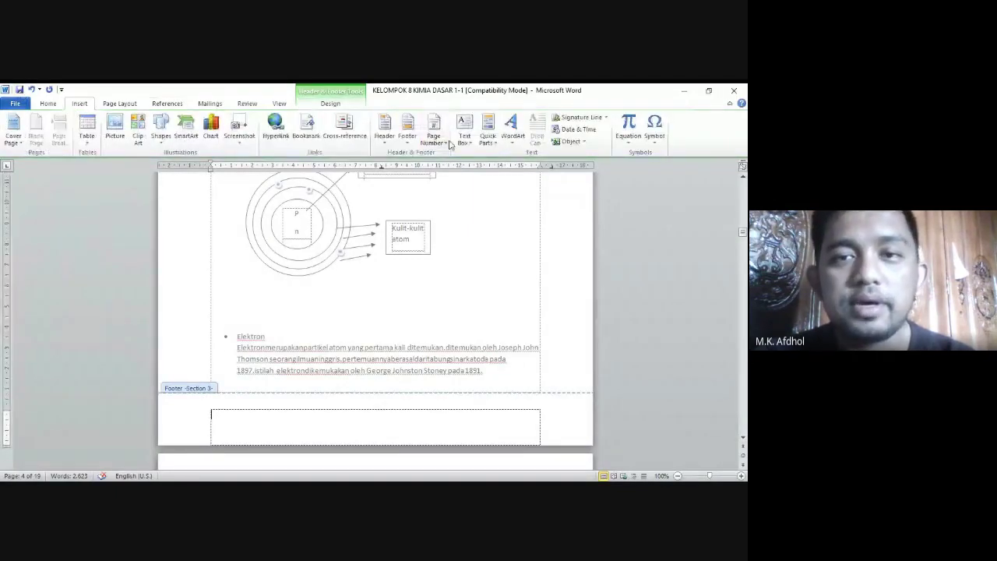
click(448, 139)
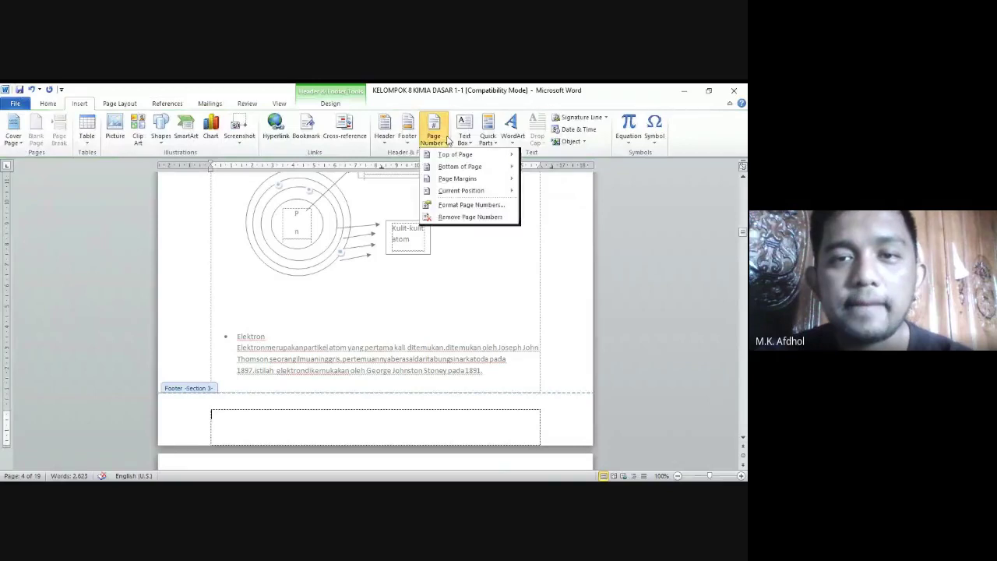
mouse_move(462, 159)
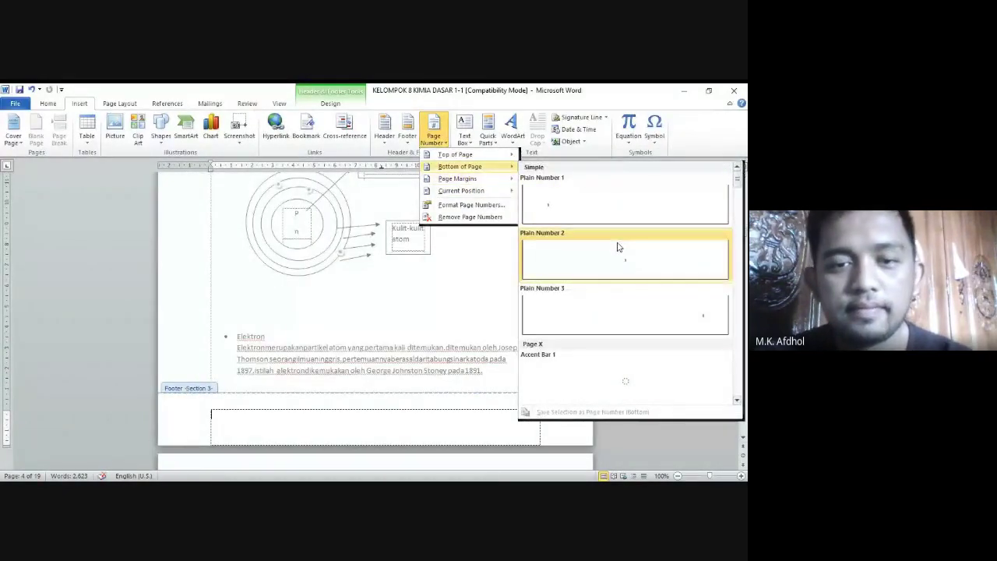
click(622, 259)
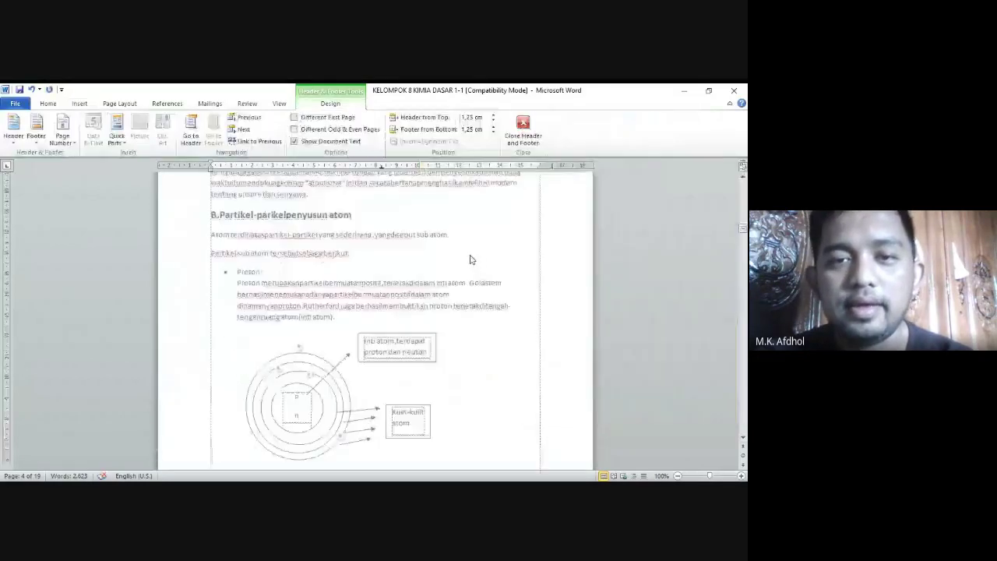
Step: Format the section 3 page numbers as 1, 2, 3 and start the numbering at 1
scroll(470, 260, up, 5)
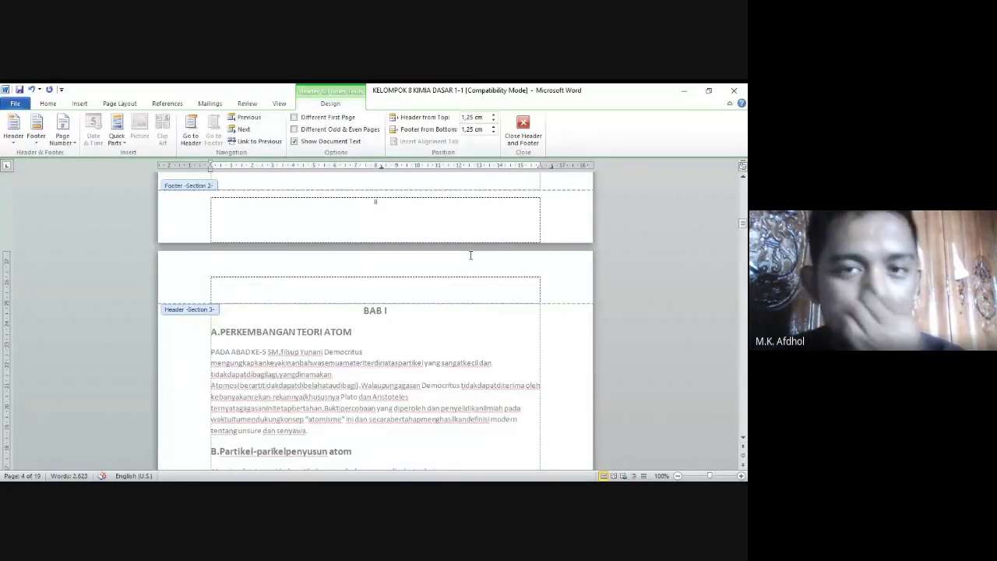
scroll(401, 205, down, 12)
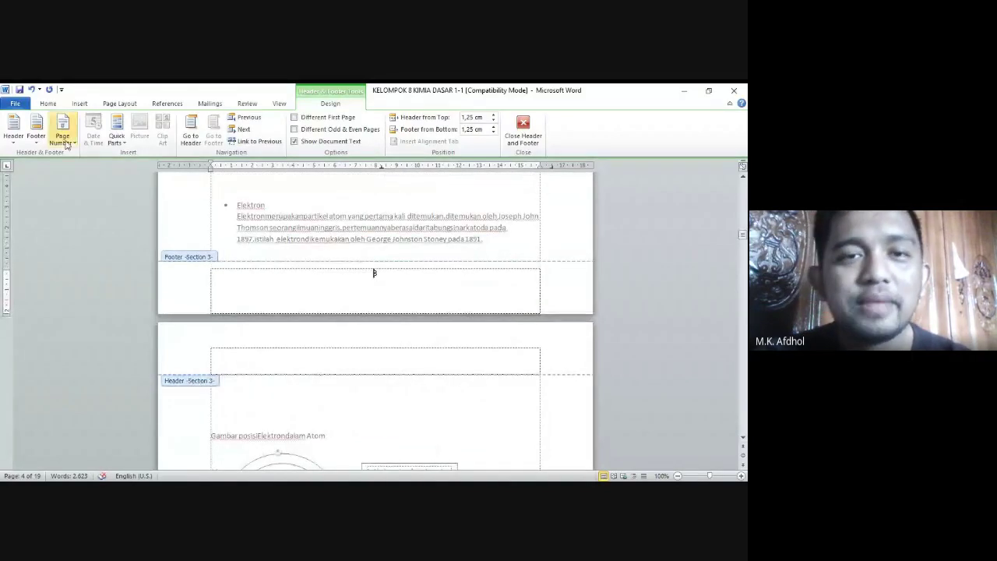
click(62, 131)
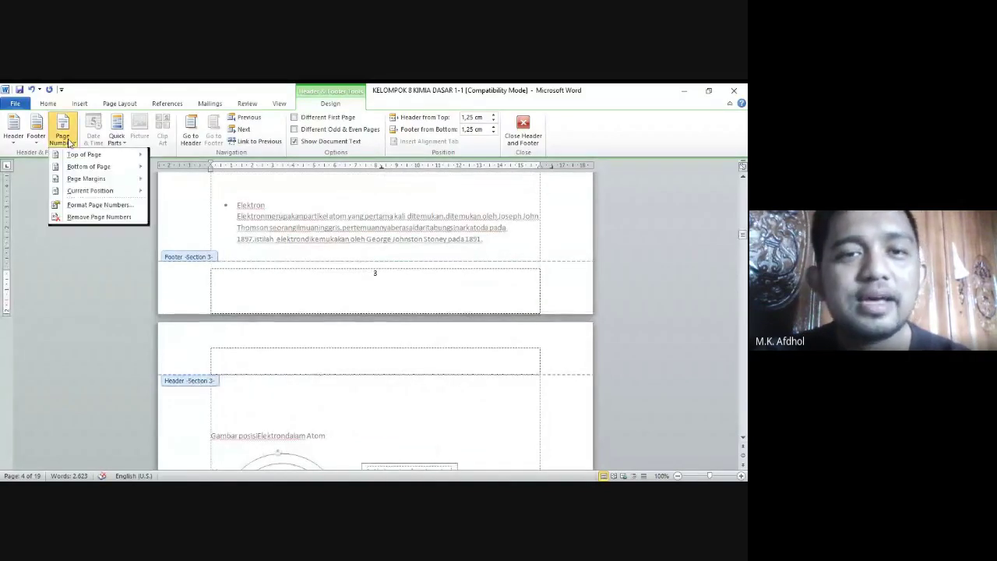
click(92, 205)
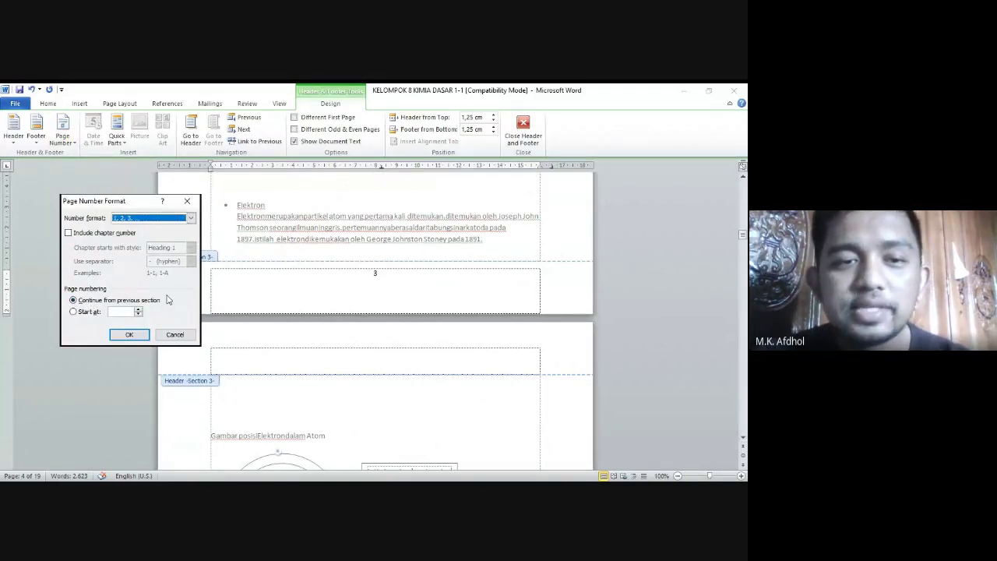
click(77, 312)
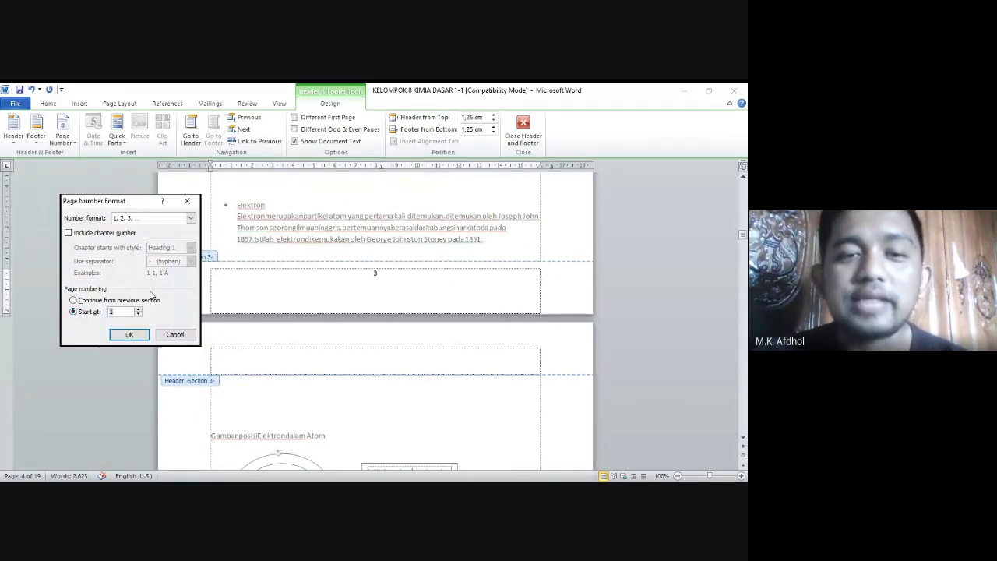
click(191, 219)
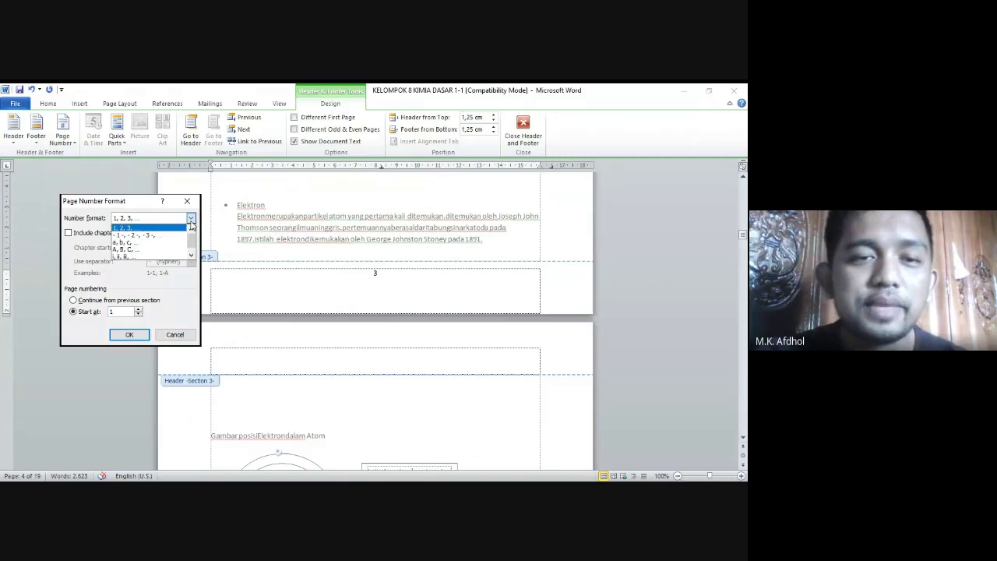
click(152, 227)
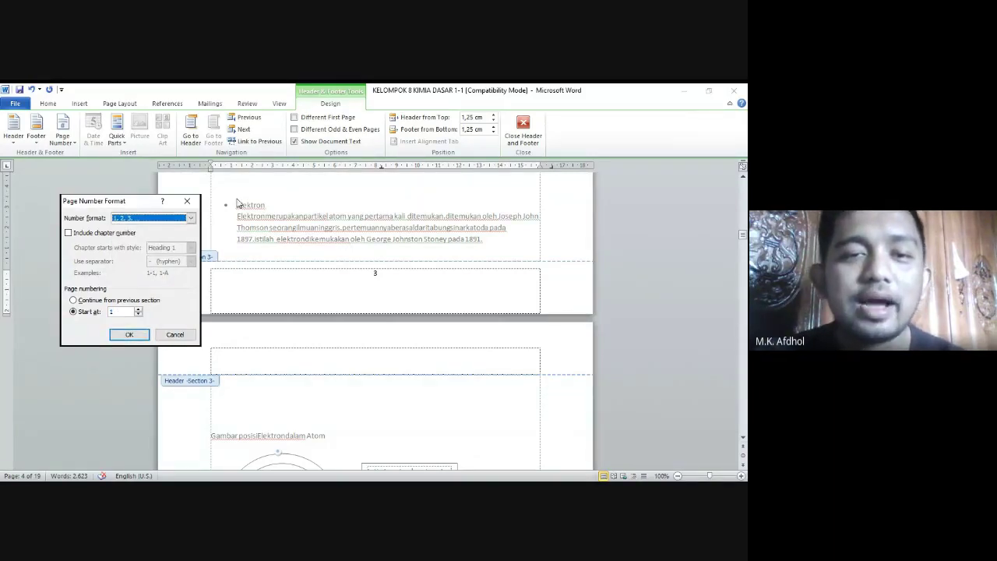
click(190, 218)
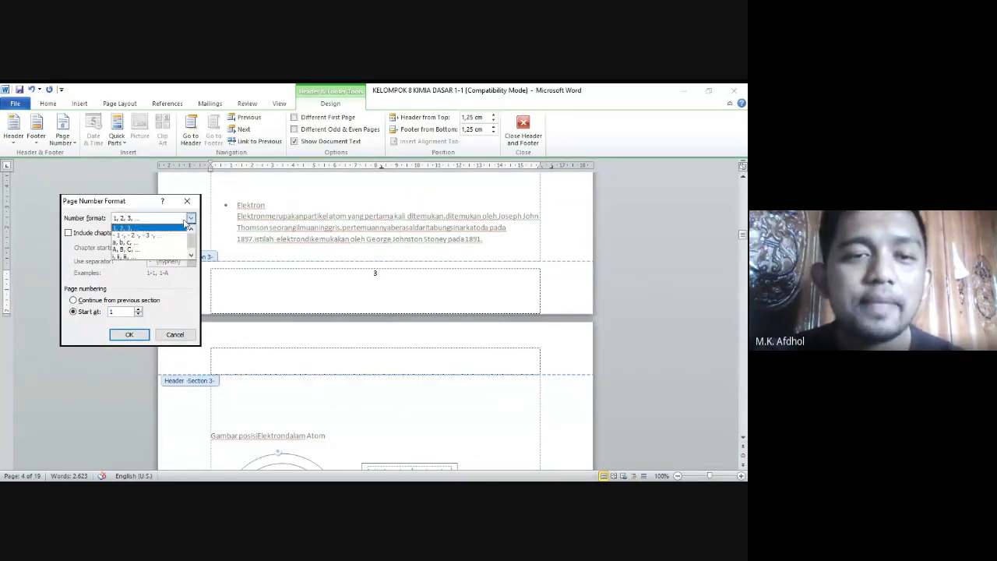
click(134, 336)
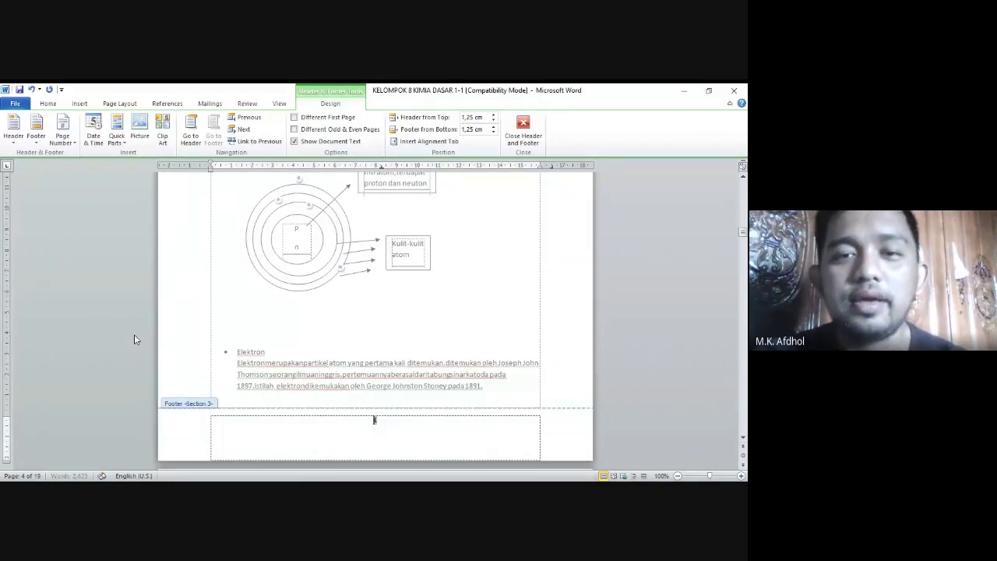
Step: Check the section 3 page number in the footer of the "BAB I" page and leave footer editing
scroll(483, 358, down, 5)
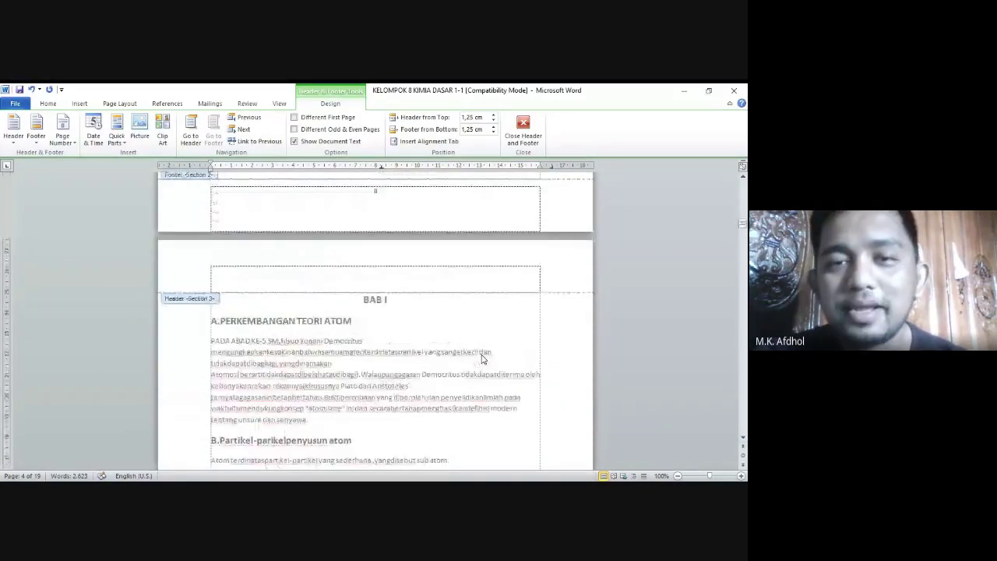
scroll(381, 340, down, 8)
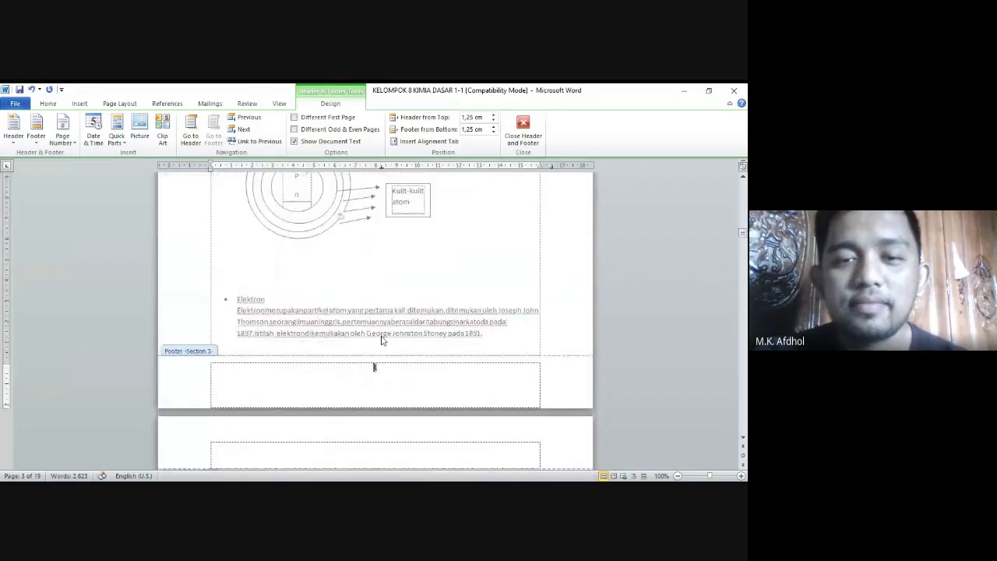
scroll(391, 371, down, 2)
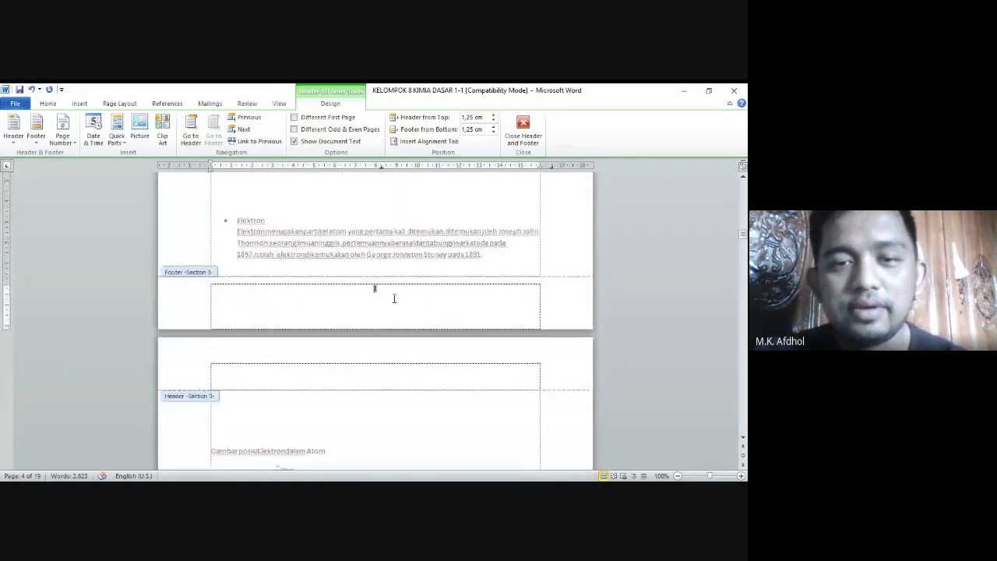
scroll(394, 300, down, 2)
scroll(396, 293, up, 1)
scroll(396, 285, up, 1)
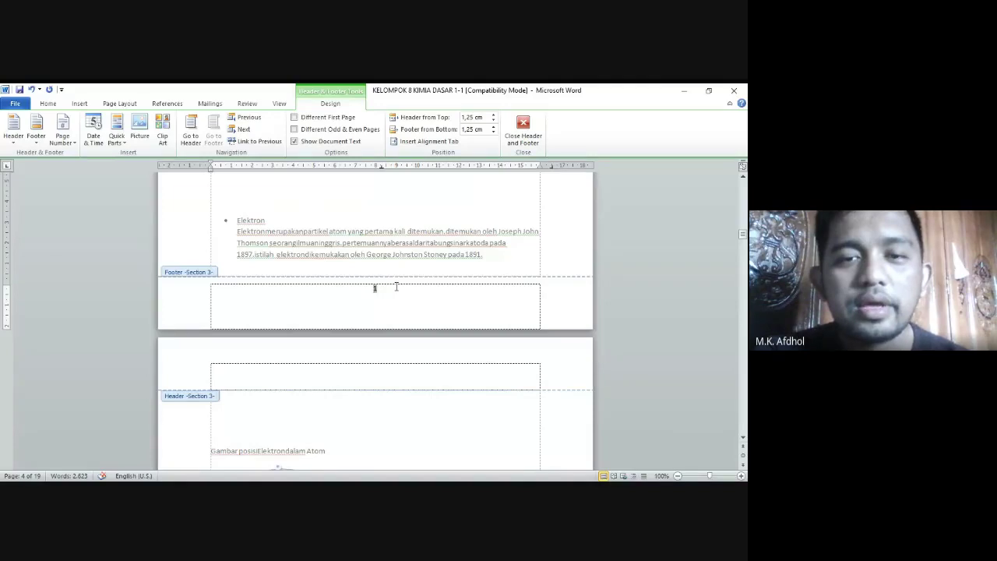
scroll(395, 287, up, 1)
scroll(396, 290, up, 5)
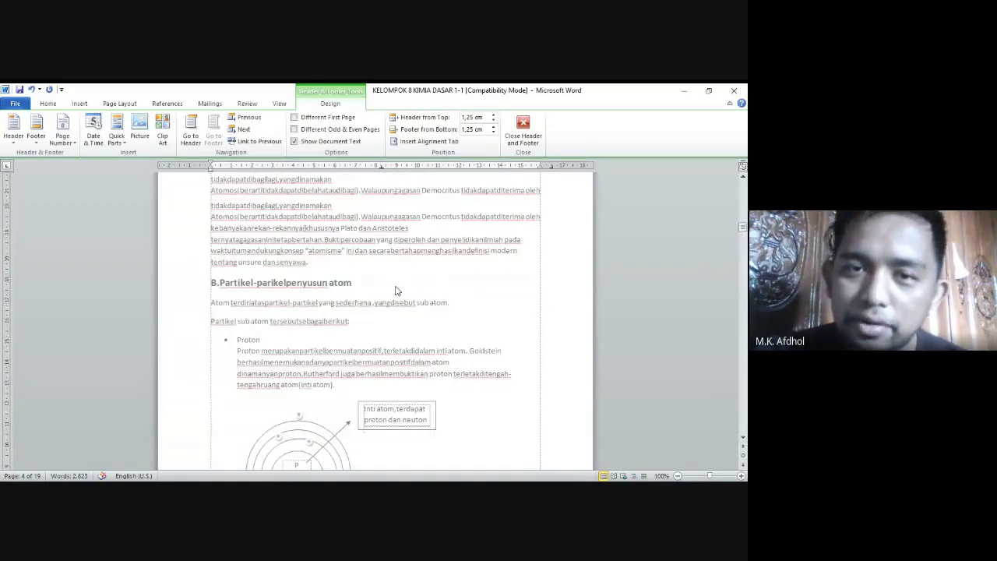
scroll(396, 290, up, 1)
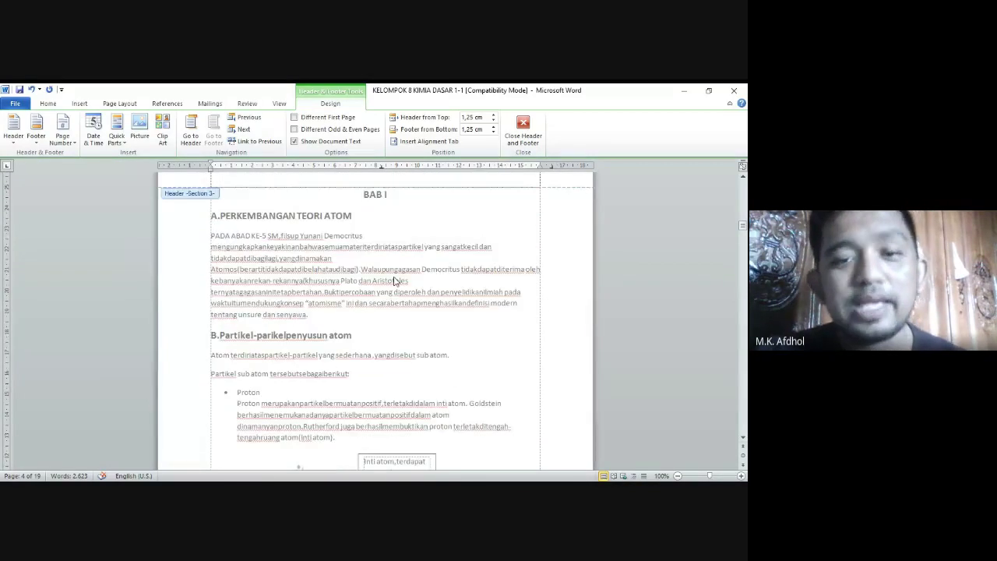
scroll(375, 209, down, 4)
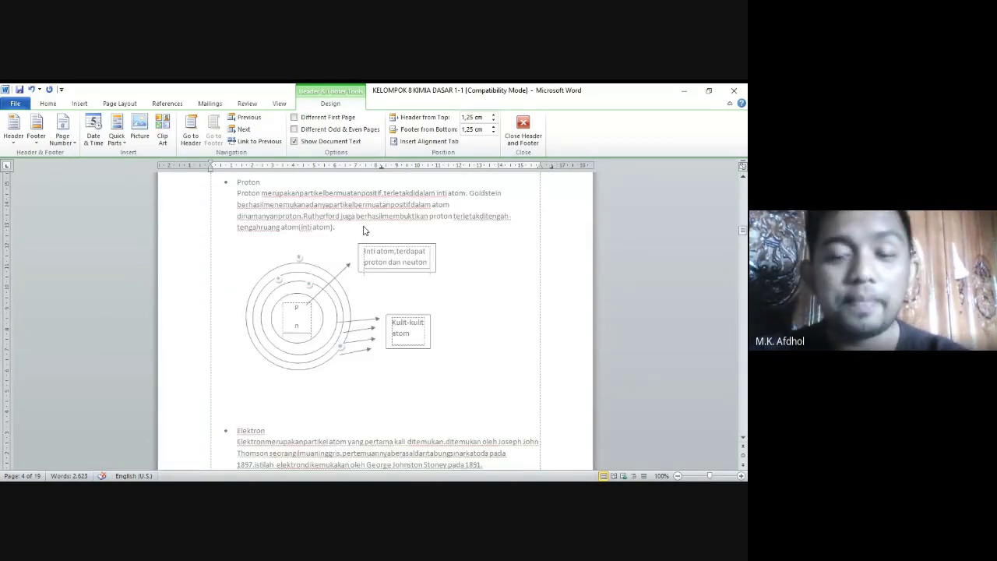
scroll(371, 343, down, 3)
click(372, 343)
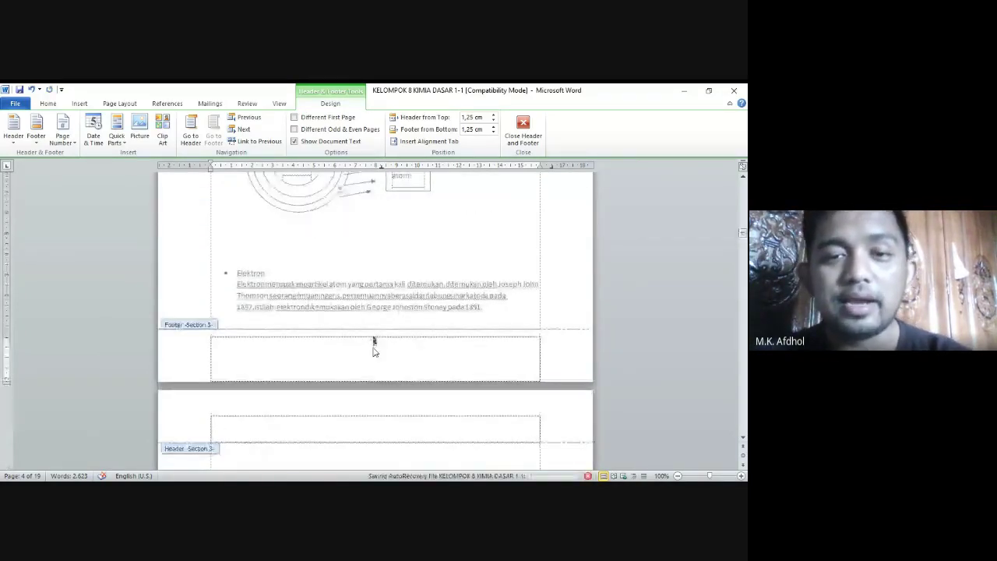
scroll(414, 334, down, 3)
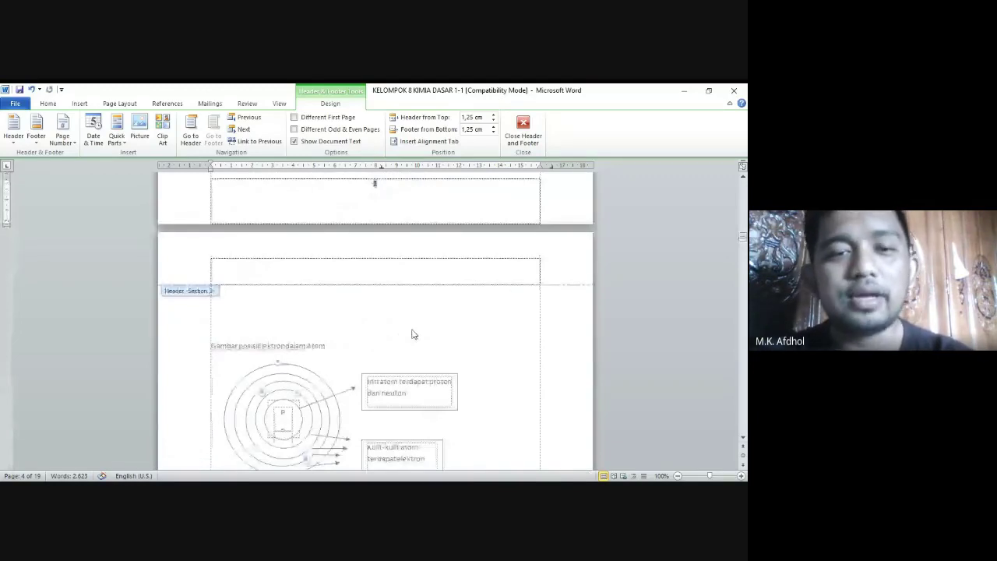
double_click(377, 313)
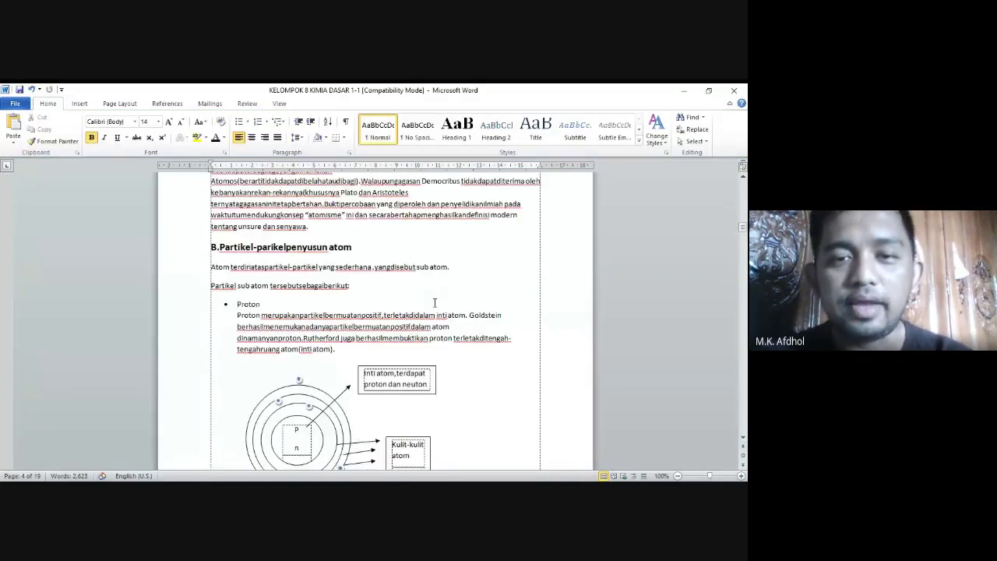
Step: Delete the blank lines before "Gambar posisi Elektron dalam Atom" so the caption joins the end of the Elektron paragraph
scroll(435, 302, up, 4)
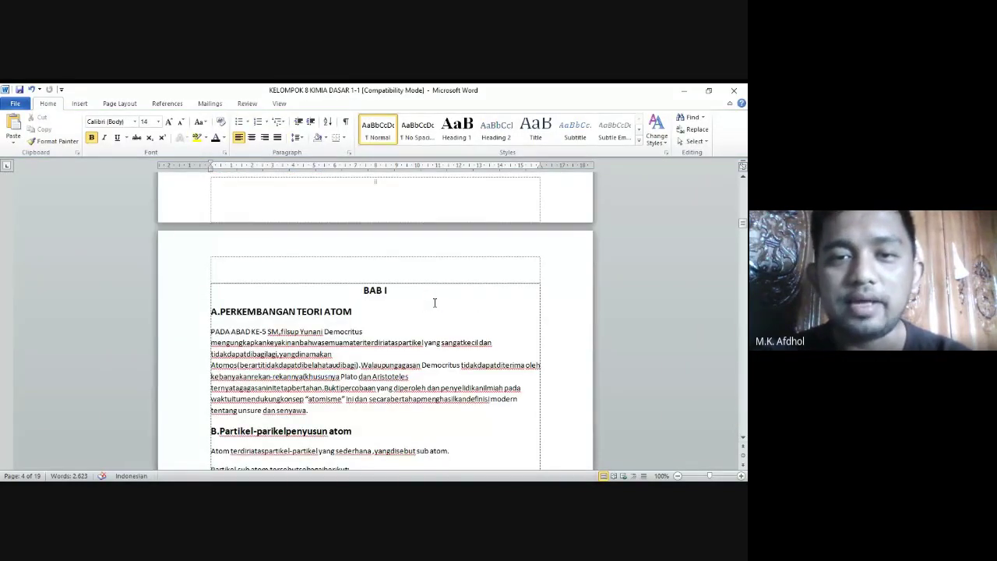
scroll(434, 302, down, 12)
scroll(435, 303, up, 2)
scroll(429, 273, down, 5)
scroll(424, 244, up, 2)
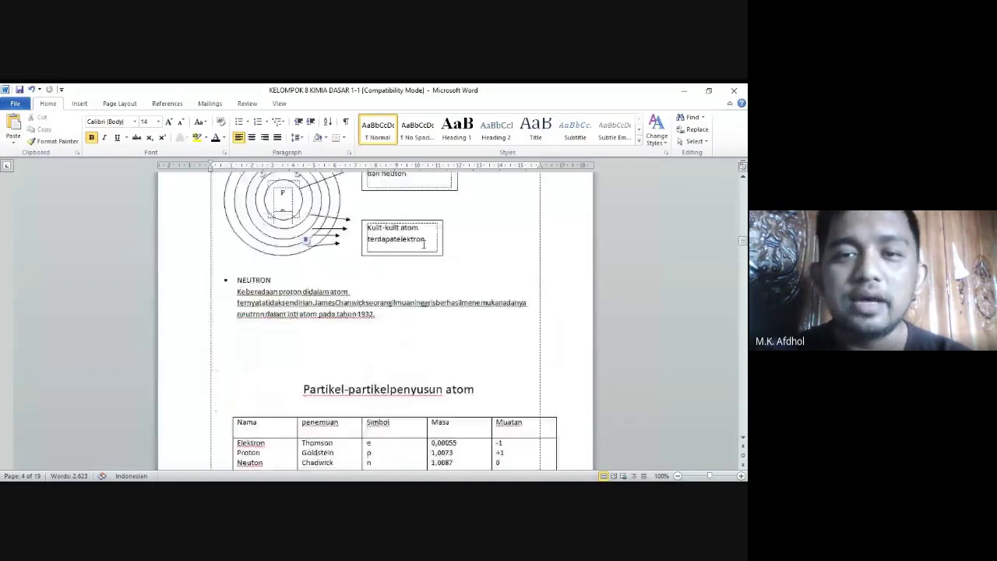
scroll(424, 244, up, 6)
click(261, 376)
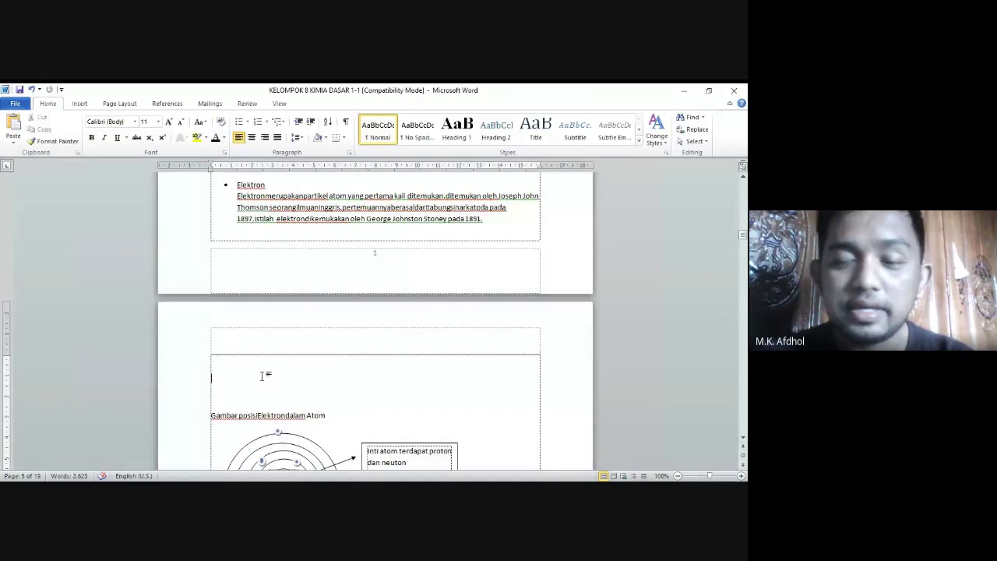
key(BackSpace)
key(BackSpace)
key(BackSpace)
key(BackSpace)
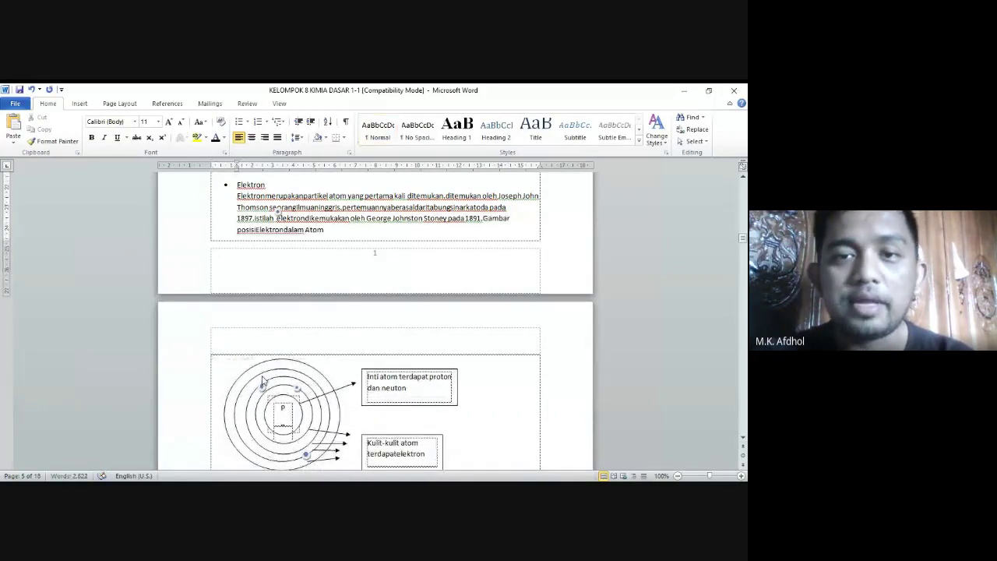
Step: Insert a next-page section break before the "Gambar posisi Elektron dalam Atom" caption
click(127, 106)
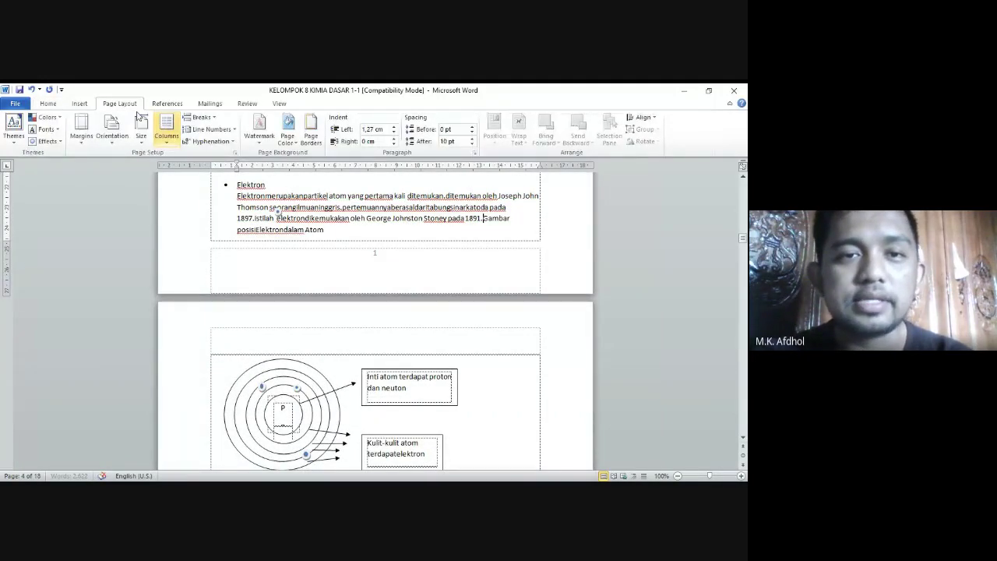
click(205, 119)
click(269, 258)
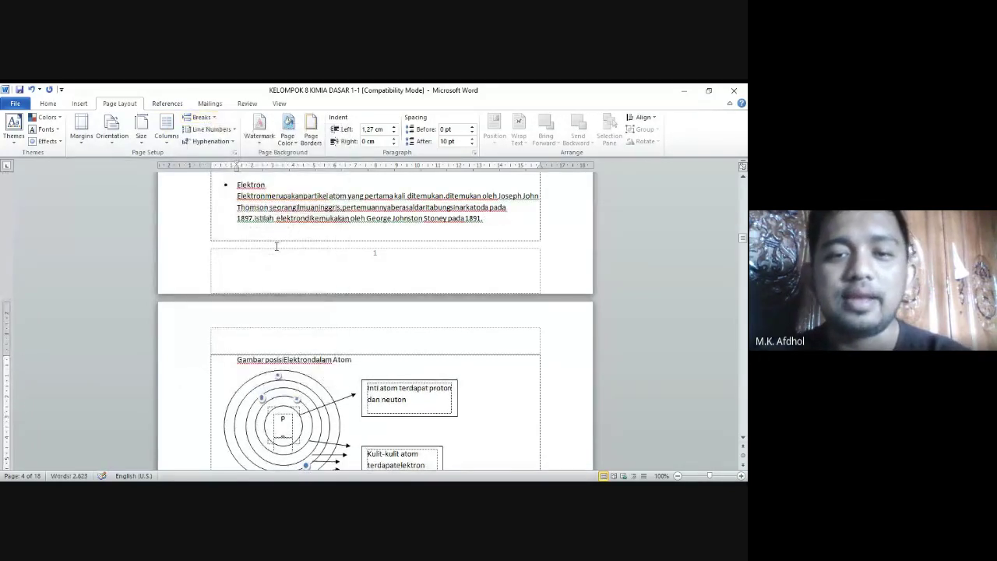
Step: Unlink the section 4 header and footer from the previous section
double_click(423, 349)
scroll(410, 327, down, 15)
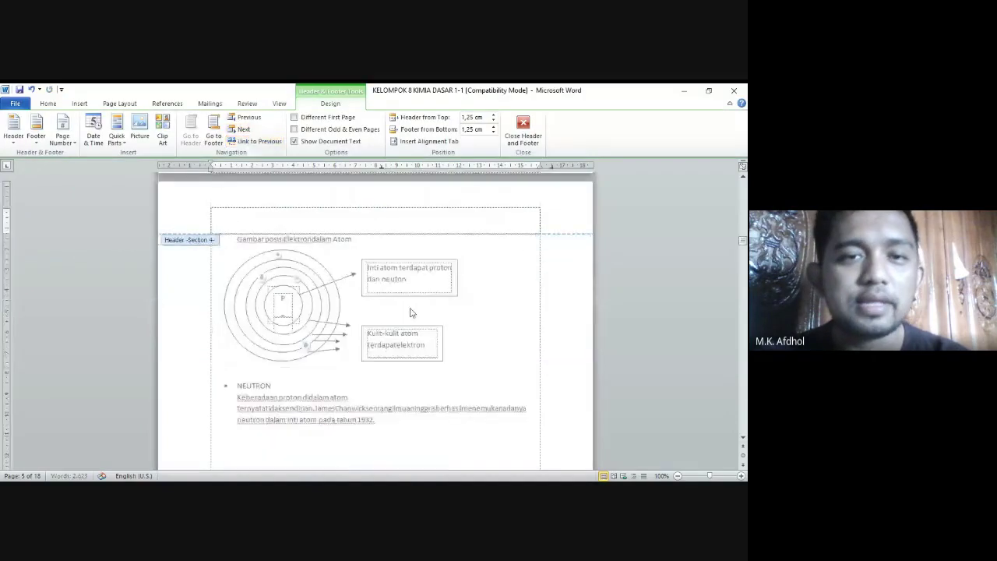
scroll(385, 372, down, 4)
click(385, 382)
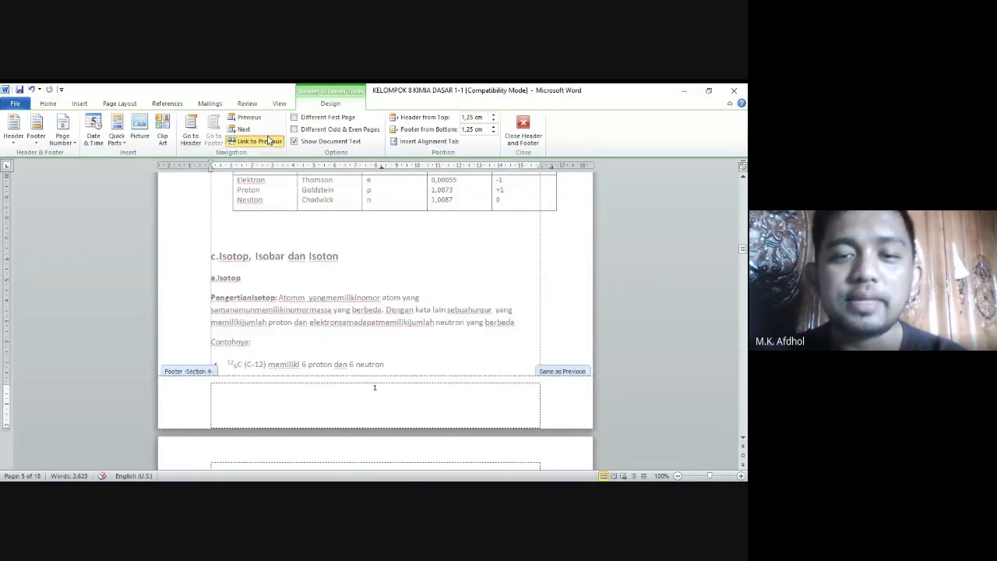
click(269, 140)
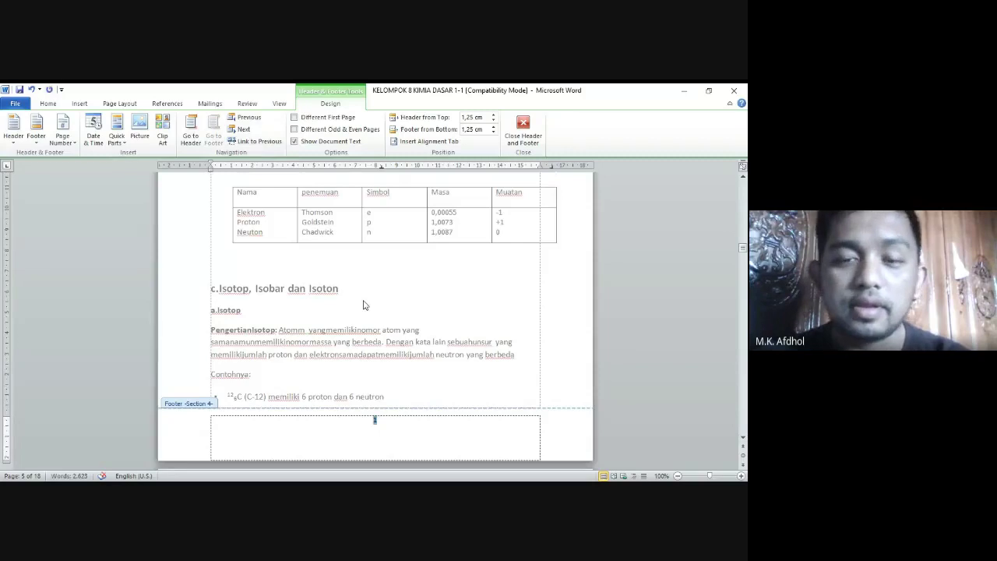
Step: Insert a top-of-page number in the Plain Number 3 style in the section 4 header
scroll(397, 306, up, 10)
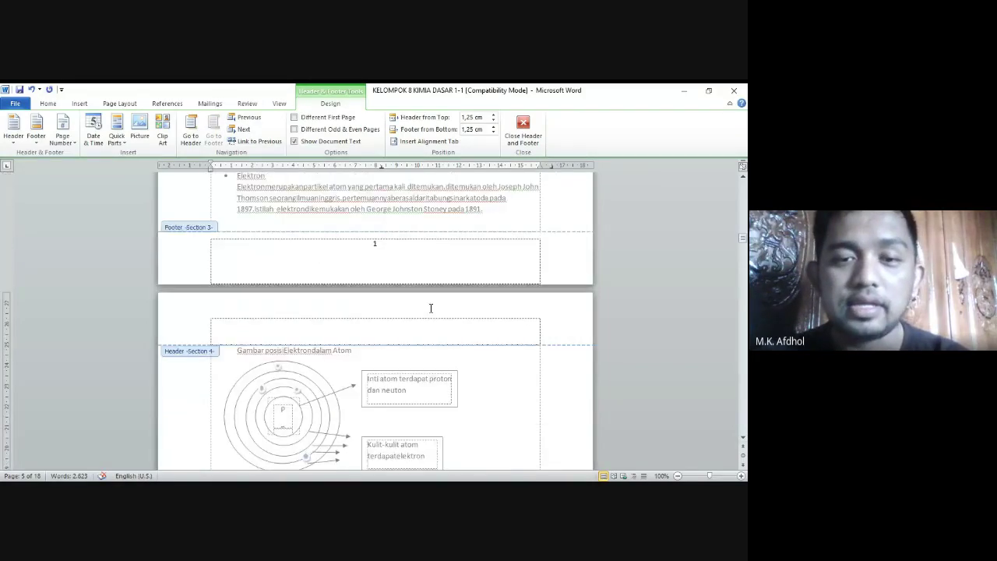
click(490, 328)
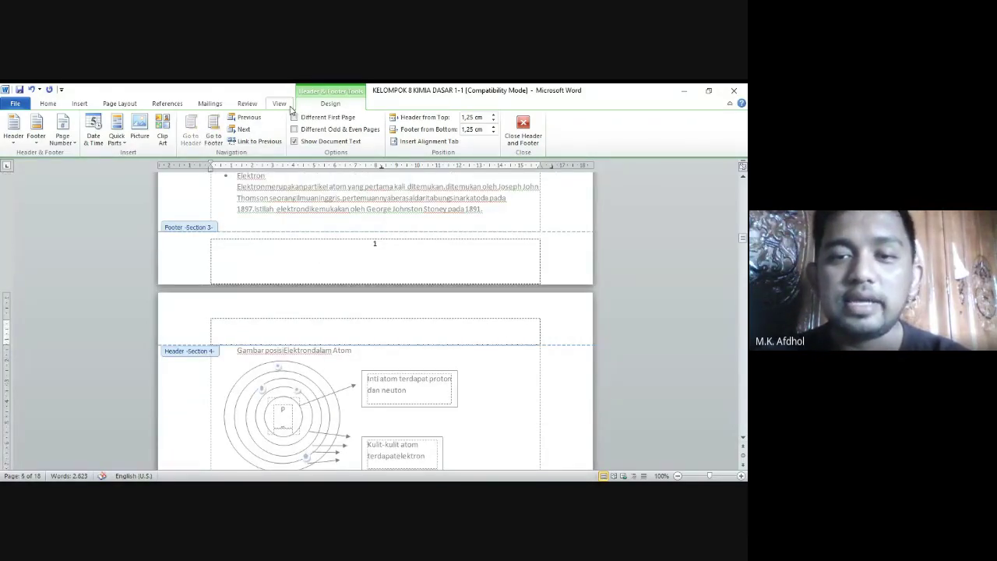
click(68, 144)
mouse_move(85, 154)
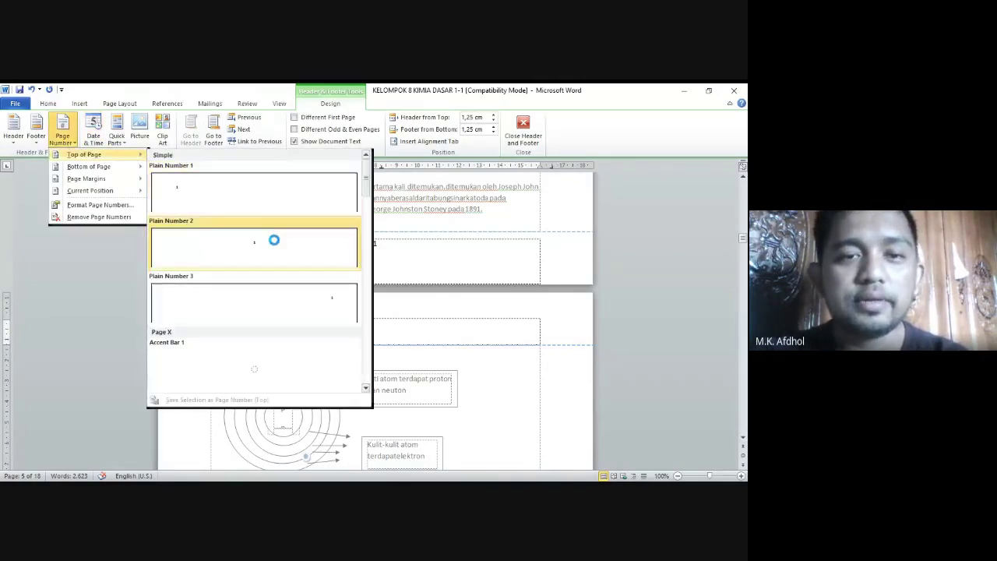
click(326, 310)
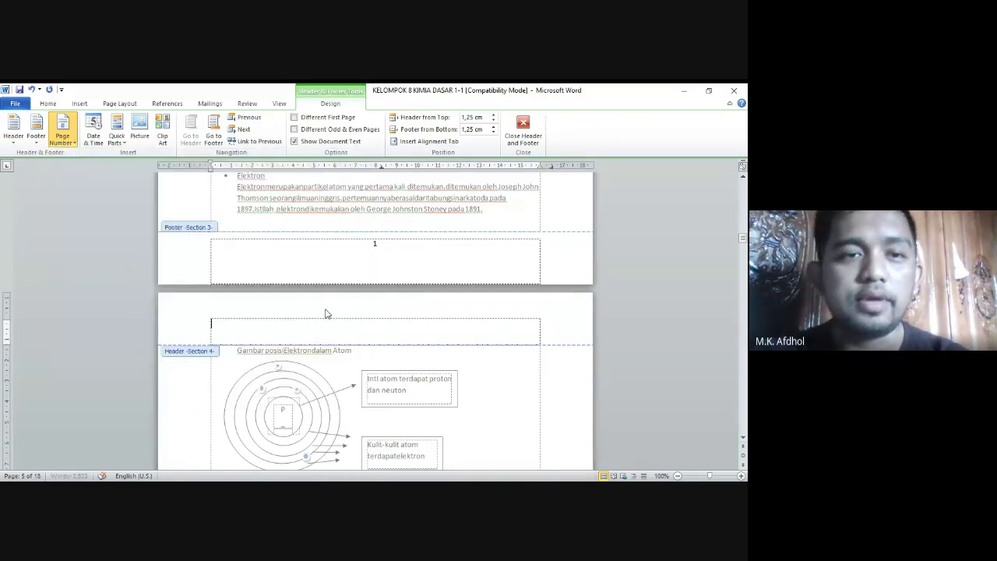
Step: Set the section 4 page numbering to continue from the previous section
click(63, 128)
click(101, 203)
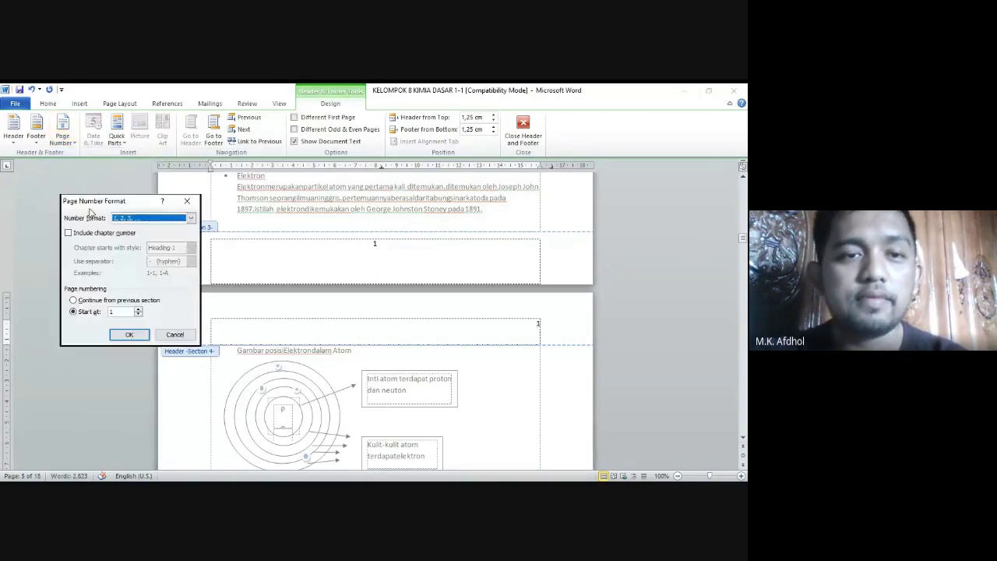
click(138, 310)
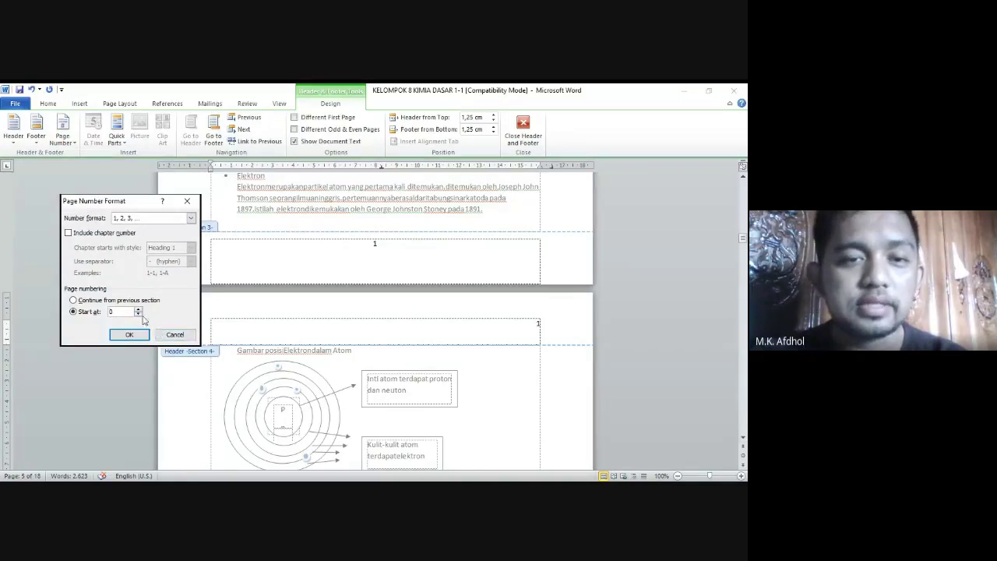
click(138, 315)
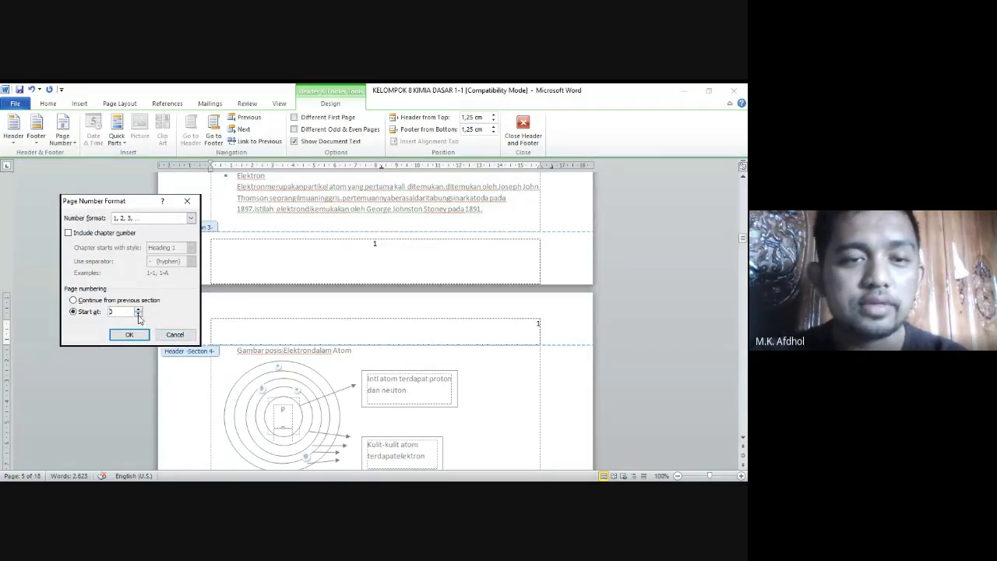
click(81, 301)
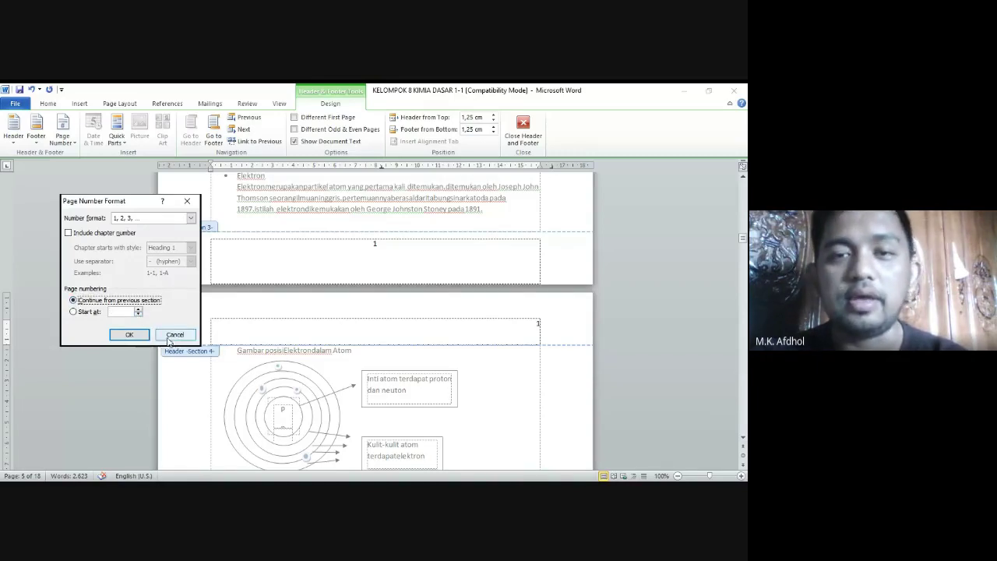
click(131, 334)
Step: Check the page numbers in the headers and footers from the section 3 footer through section 4 to the BAB II pages
scroll(317, 313, up, 3)
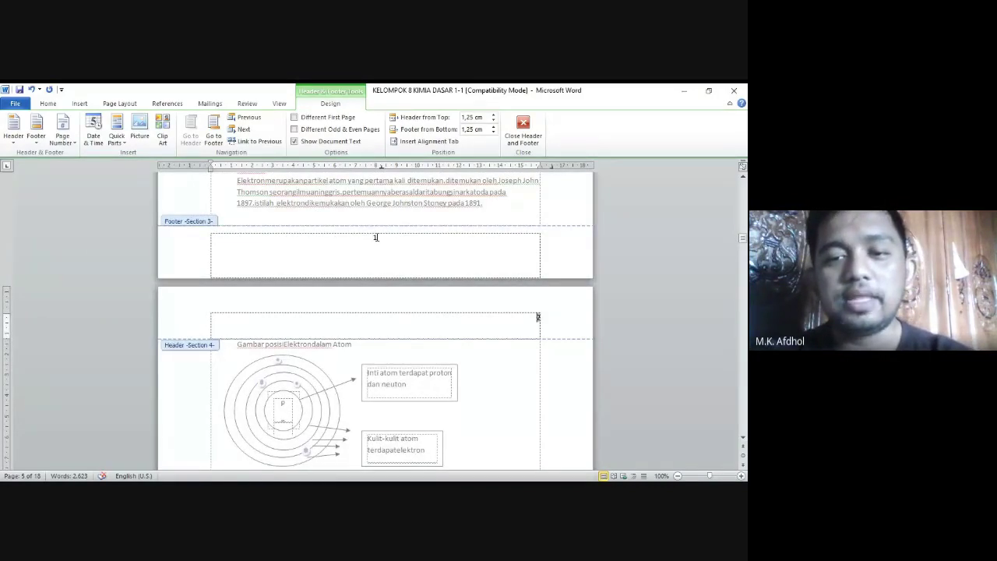
scroll(380, 265, down, 12)
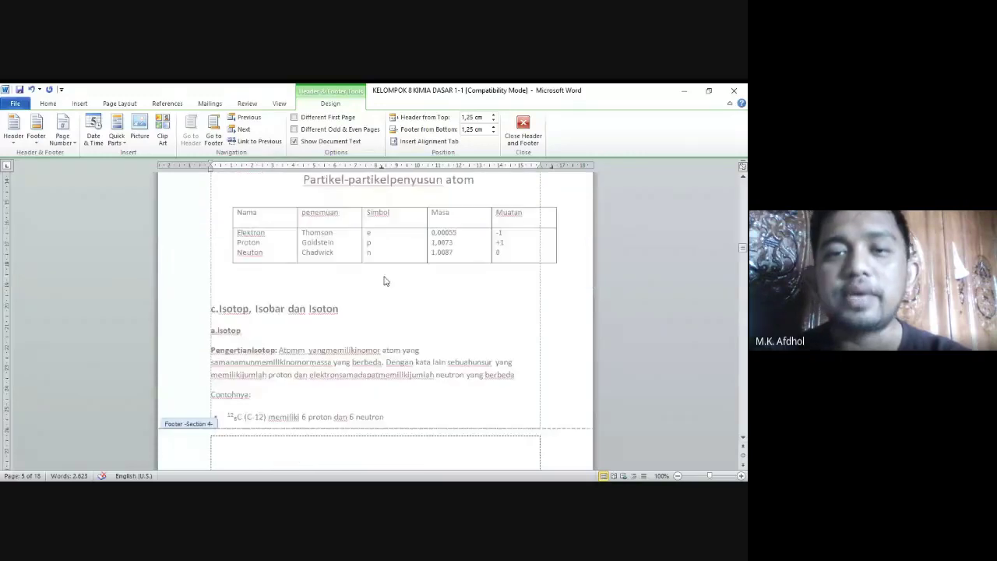
scroll(384, 281, up, 8)
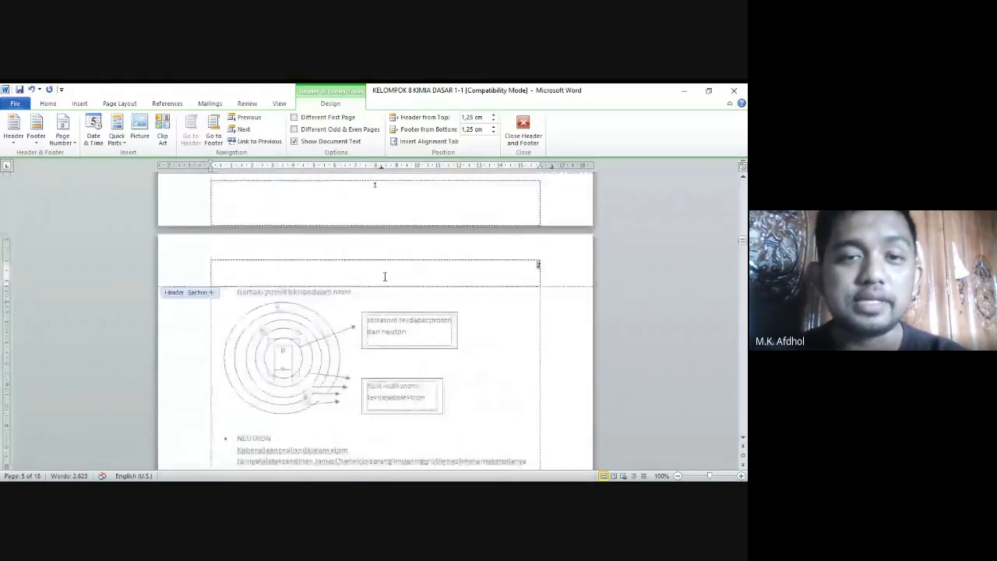
scroll(385, 275, down, 2)
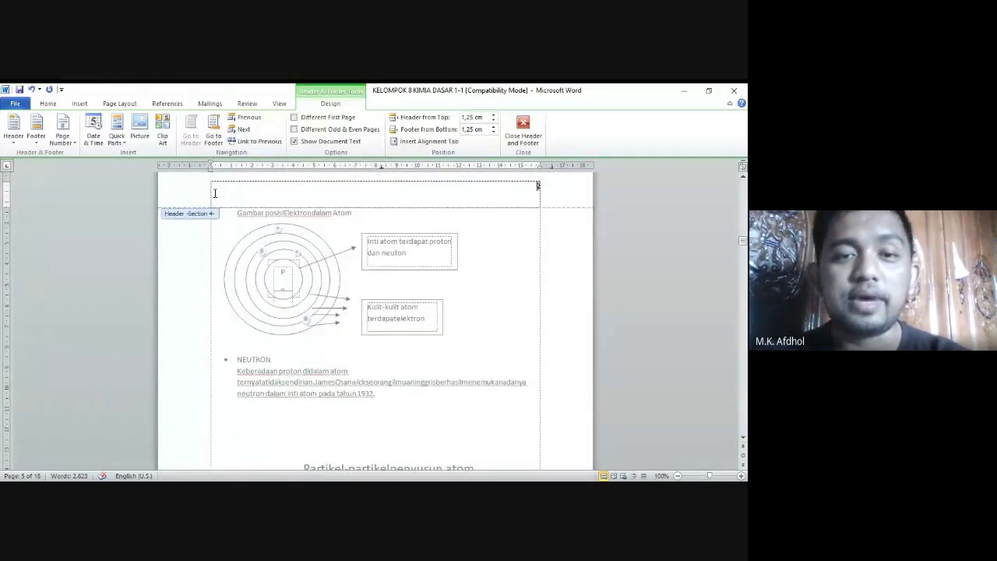
scroll(269, 246, up, 4)
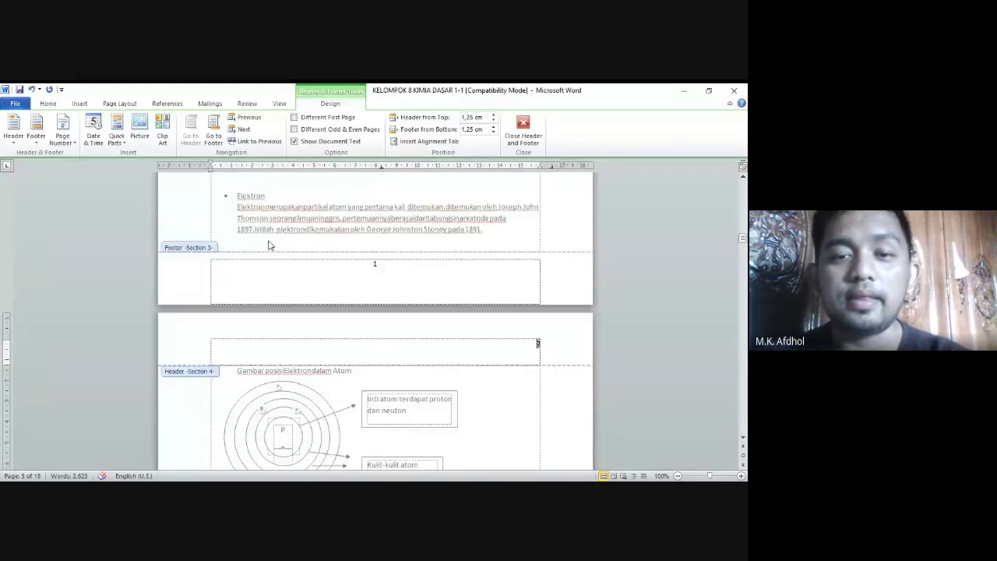
scroll(270, 246, down, 15)
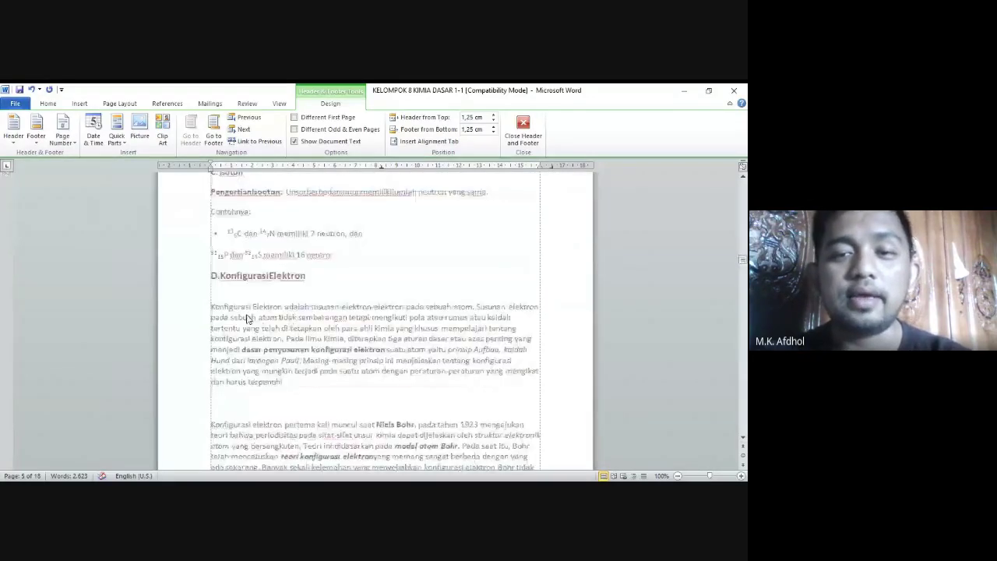
scroll(345, 379, down, 10)
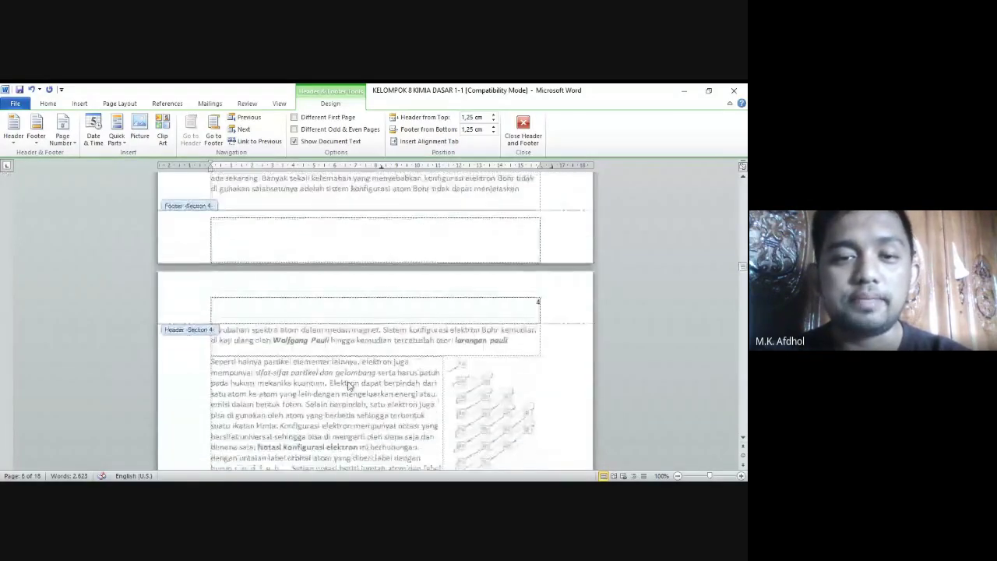
scroll(421, 319, down, 18)
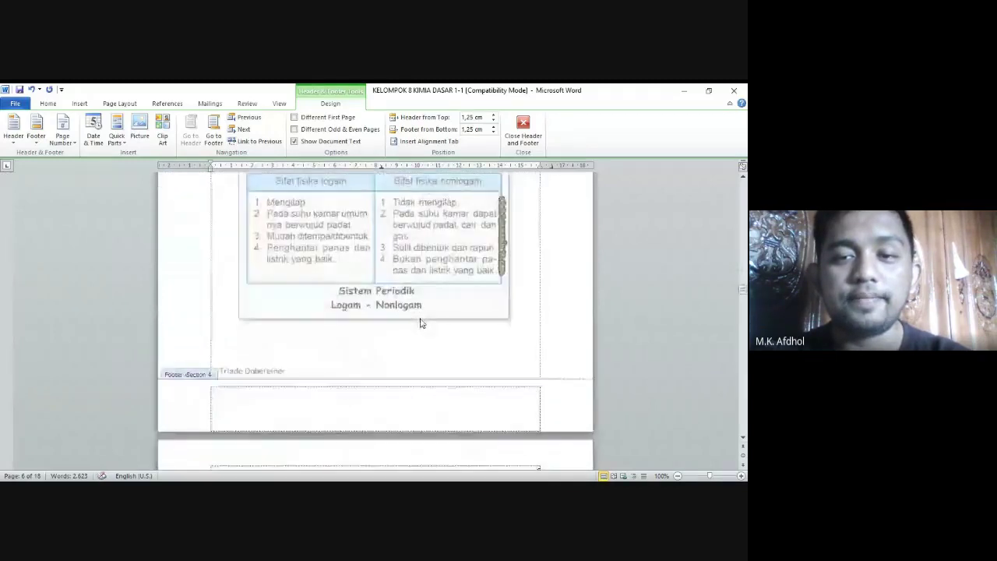
scroll(512, 326, down, 10)
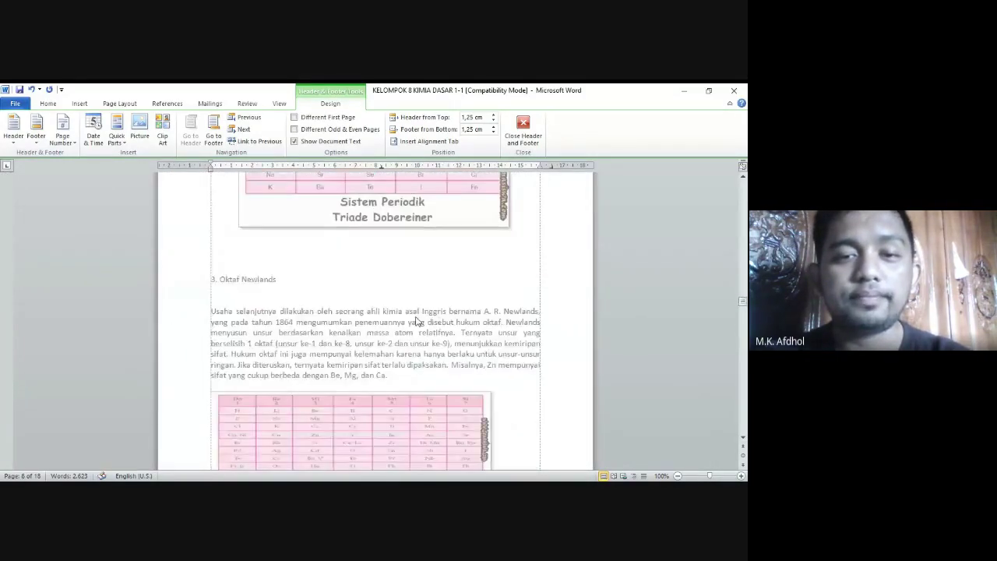
scroll(417, 320, down, 10)
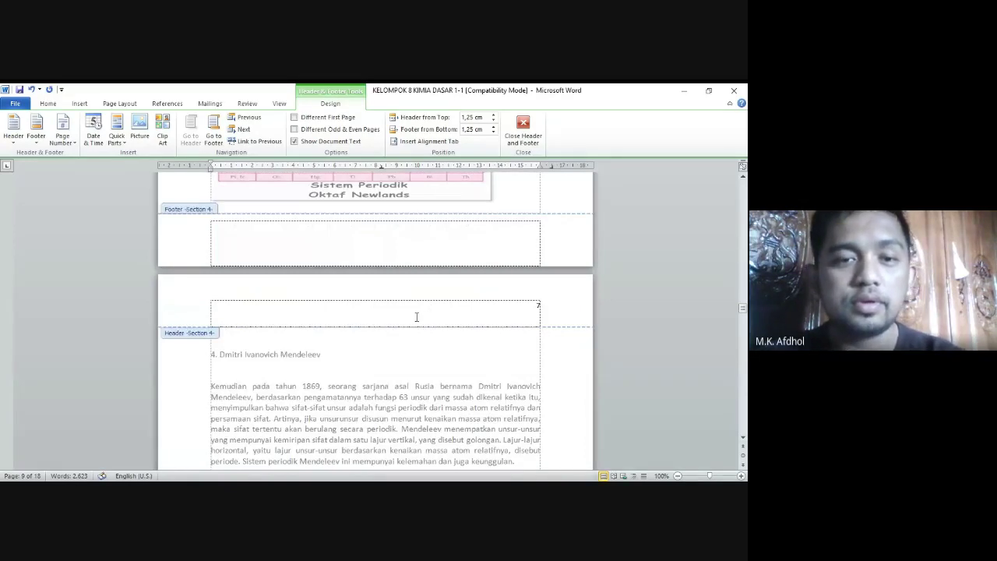
scroll(417, 317, down, 5)
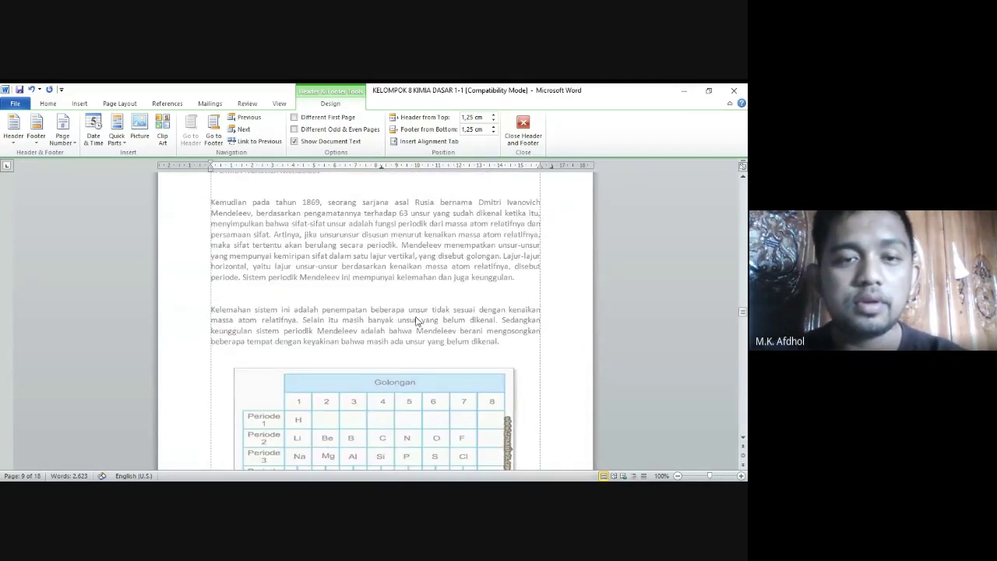
scroll(415, 323, down, 10)
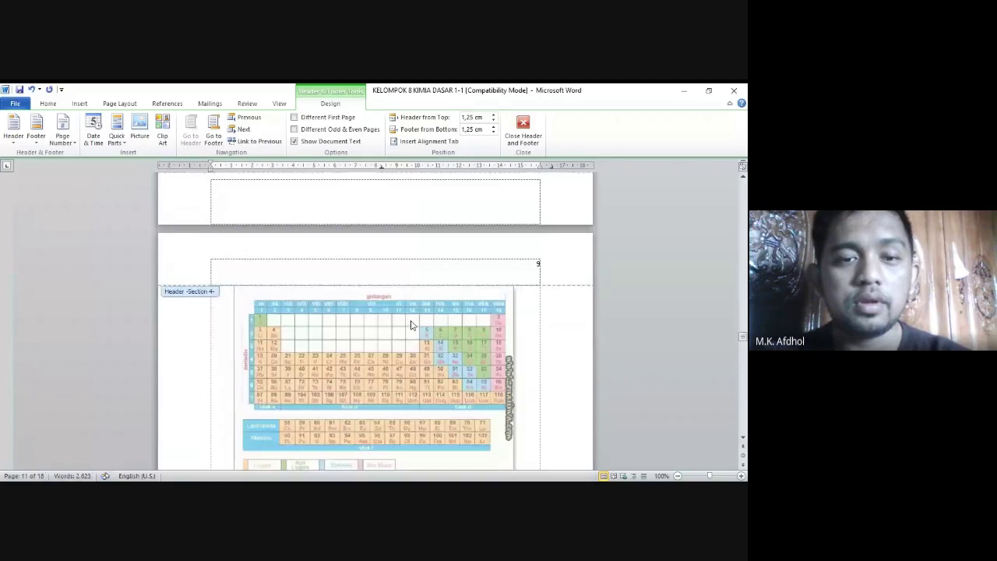
scroll(413, 325, down, 6)
scroll(413, 325, down, 10)
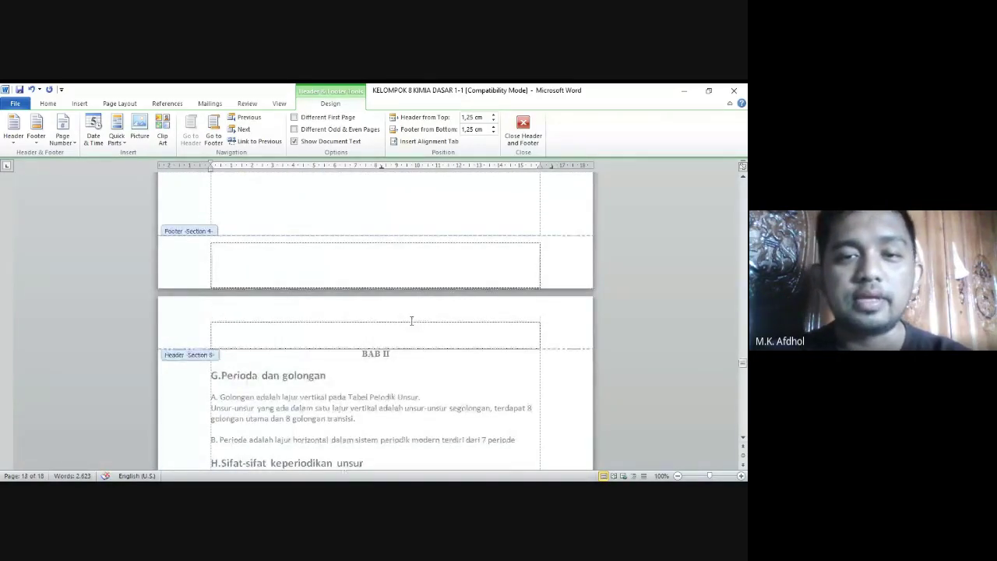
scroll(411, 321, down, 10)
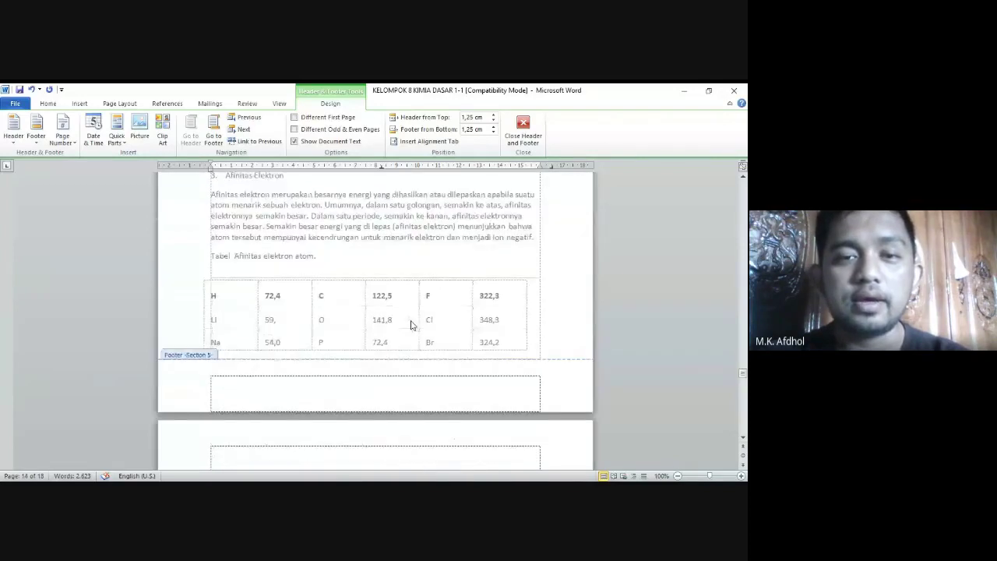
Step: Insert a bottom-of-page number in the Plain Number 2 style in the section 5 footer on the first BAB II page
scroll(411, 321, up, 10)
scroll(400, 311, down, 8)
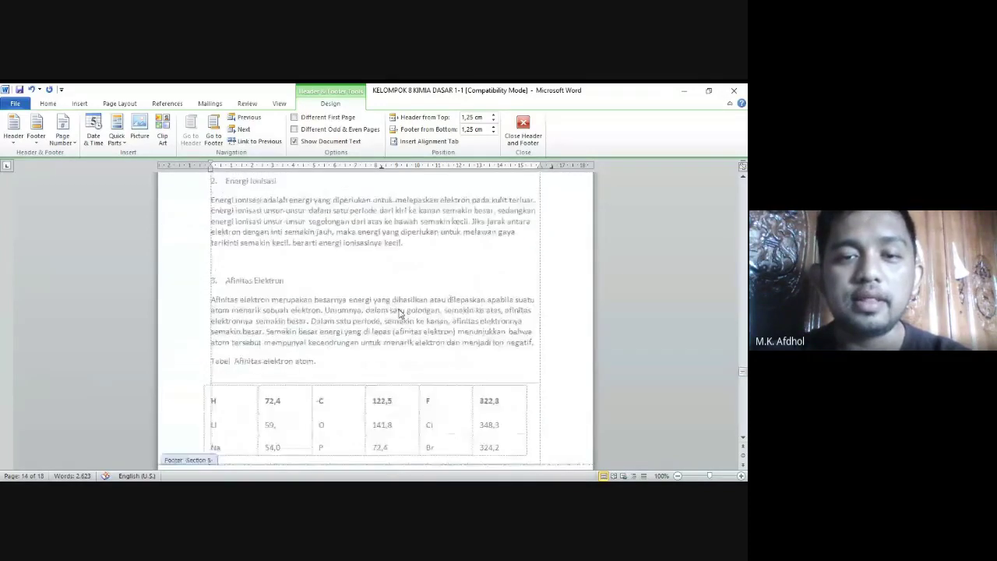
scroll(399, 312, down, 4)
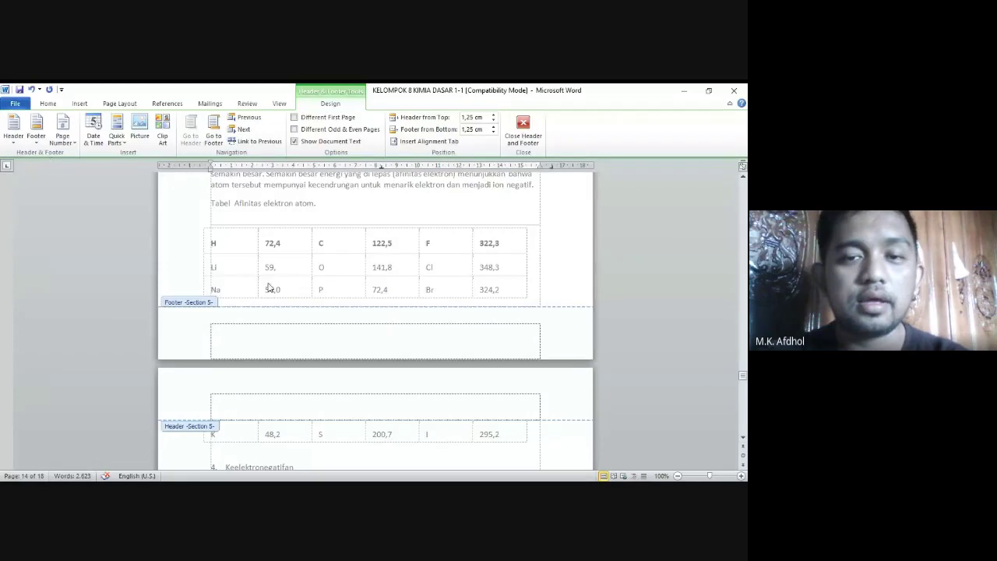
click(63, 131)
mouse_move(101, 166)
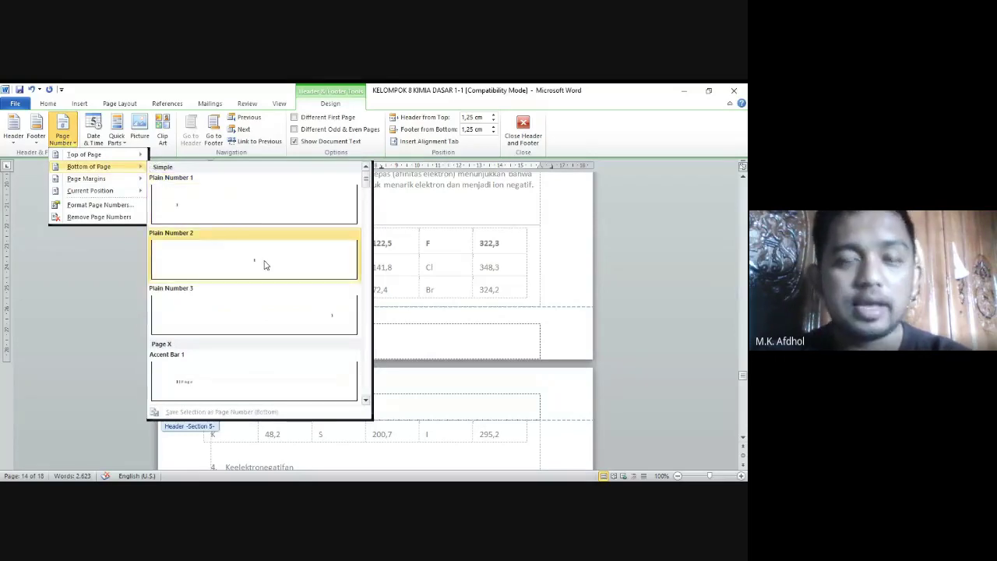
click(264, 266)
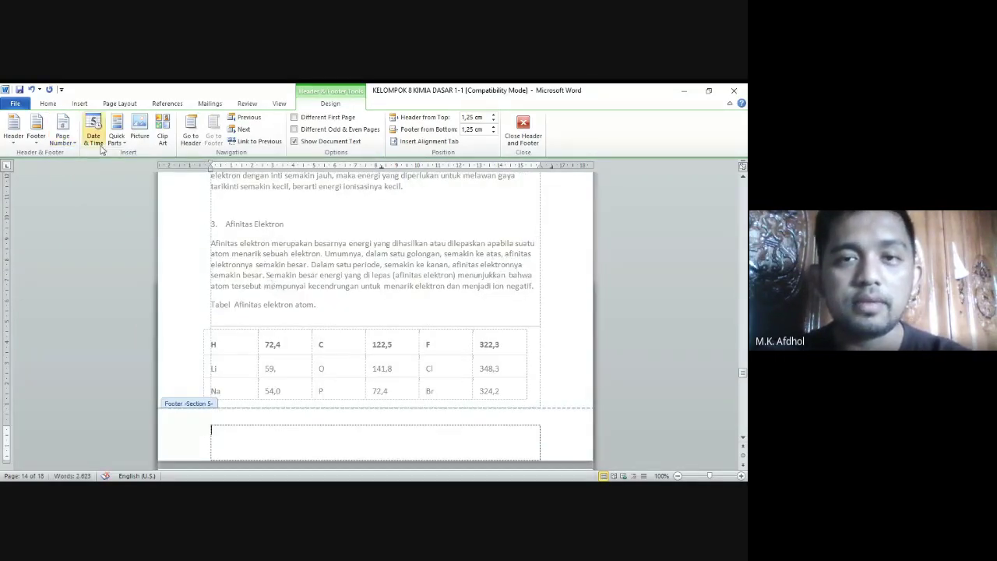
click(62, 128)
mouse_move(119, 173)
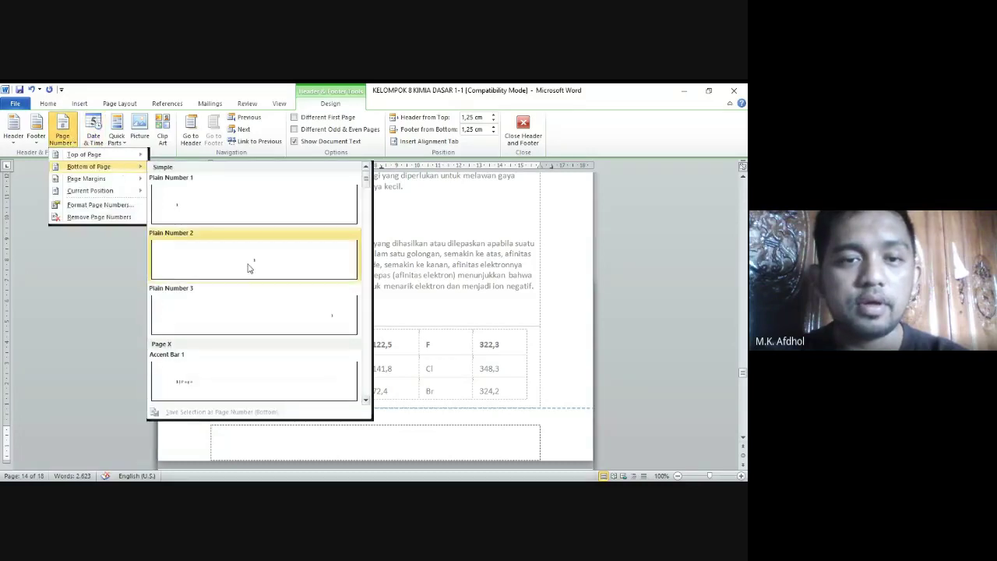
click(254, 268)
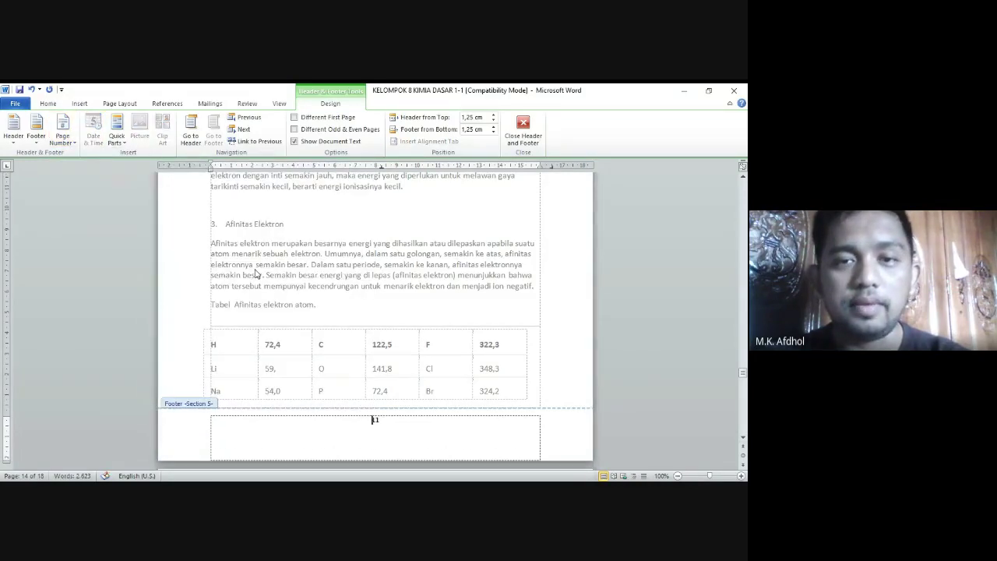
Step: Compare the header and footer page numbers on the last section 4 pages with those on the section 5 pages around BAB II
scroll(352, 267, up, 12)
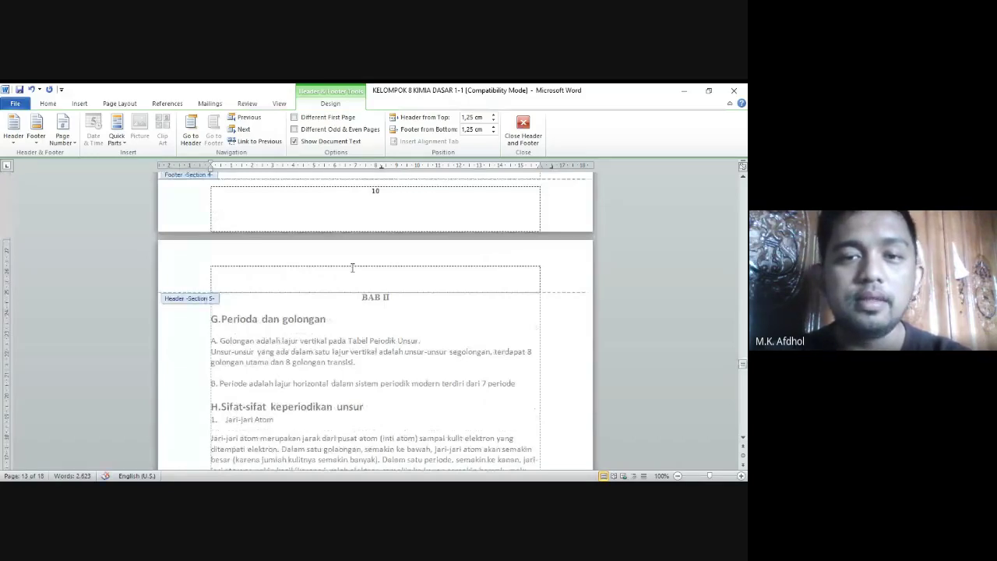
scroll(353, 267, up, 5)
scroll(352, 272, down, 15)
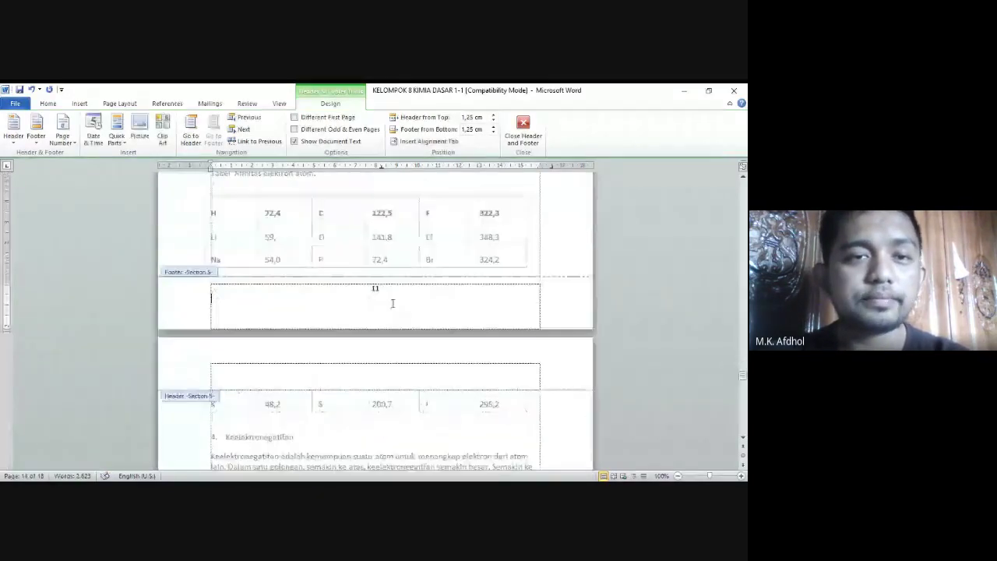
click(167, 104)
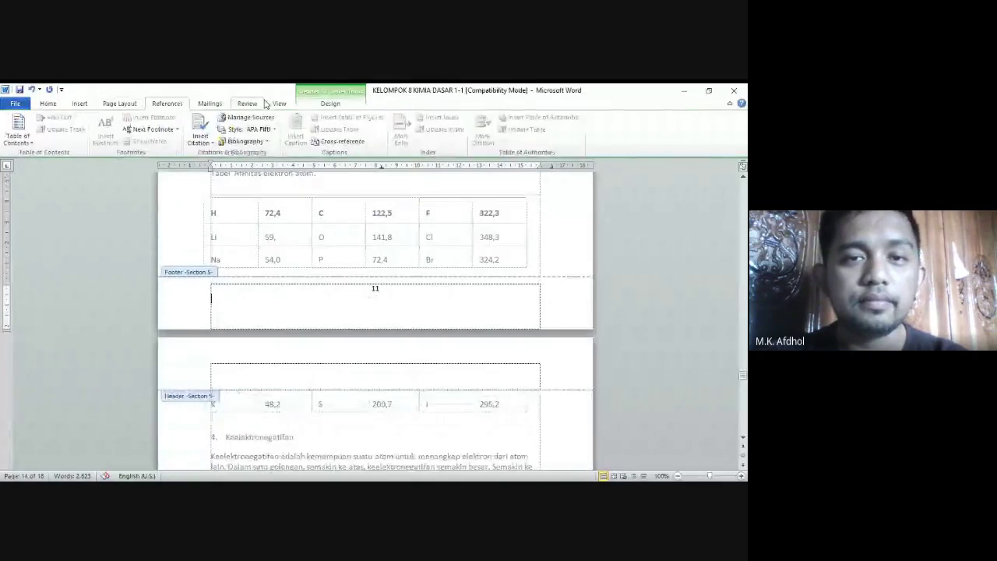
click(319, 106)
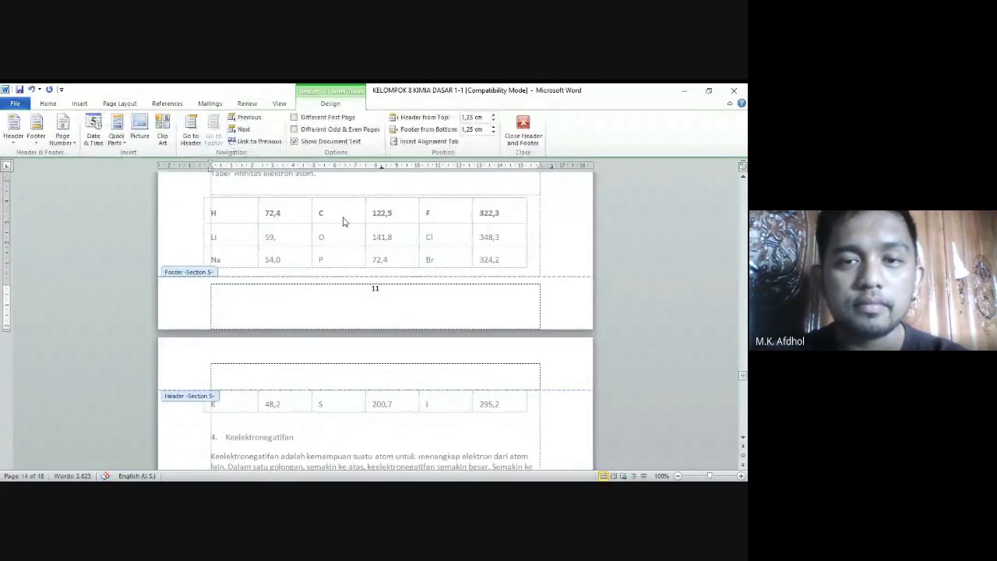
scroll(343, 222, up, 15)
click(385, 248)
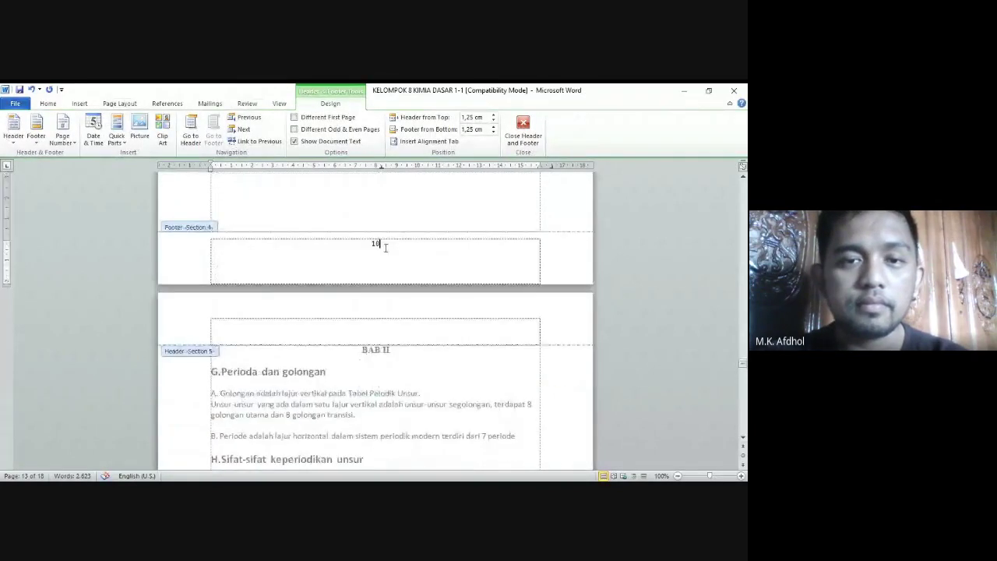
scroll(386, 248, up, 10)
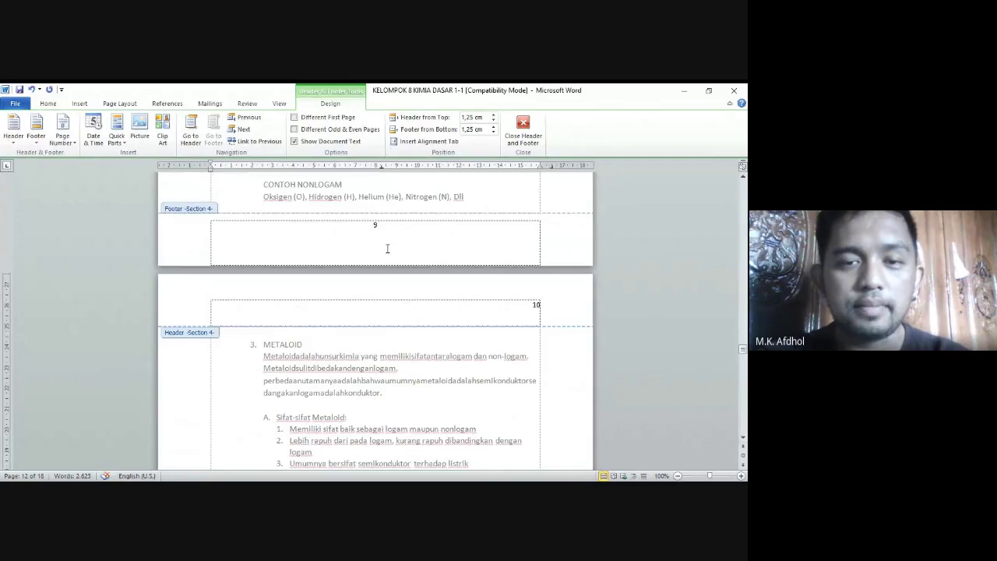
scroll(387, 247, down, 5)
scroll(387, 247, down, 9)
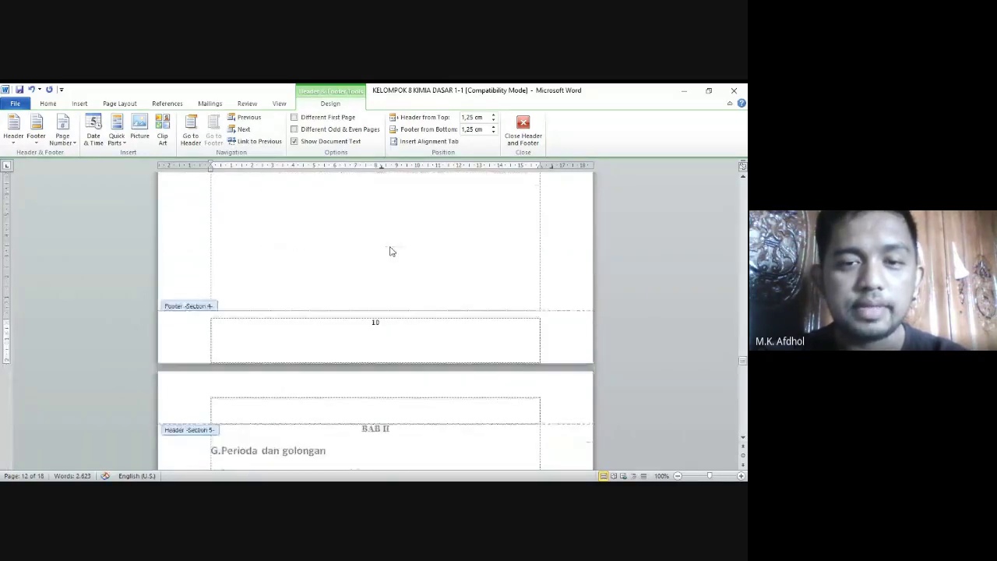
scroll(392, 251, down, 5)
scroll(391, 249, up, 3)
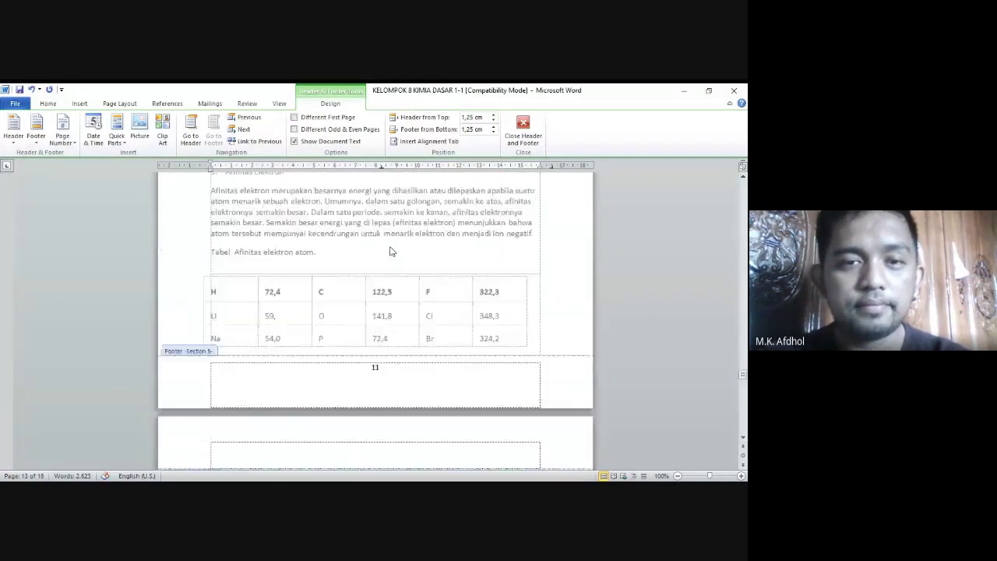
scroll(391, 249, down, 4)
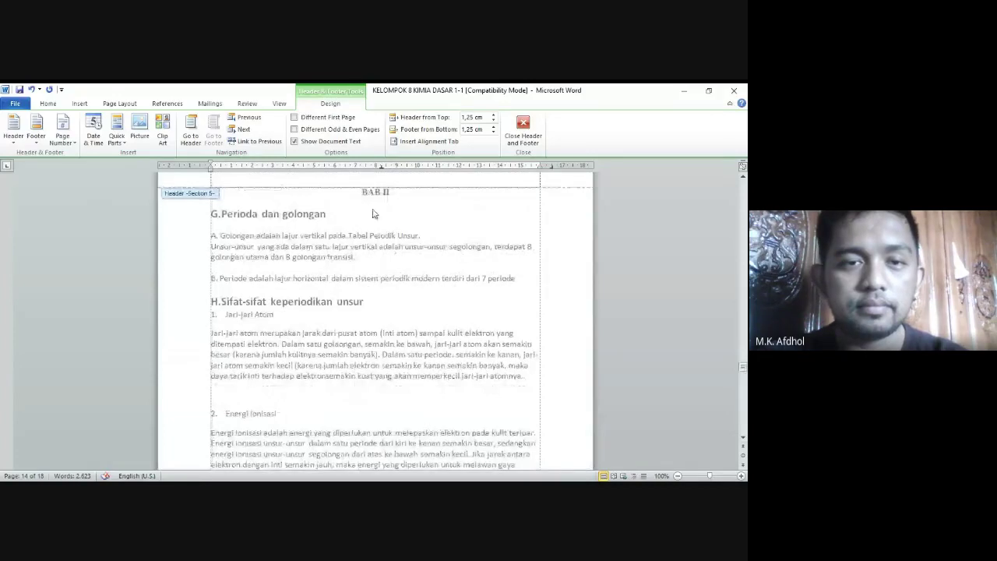
scroll(386, 220, up, 3)
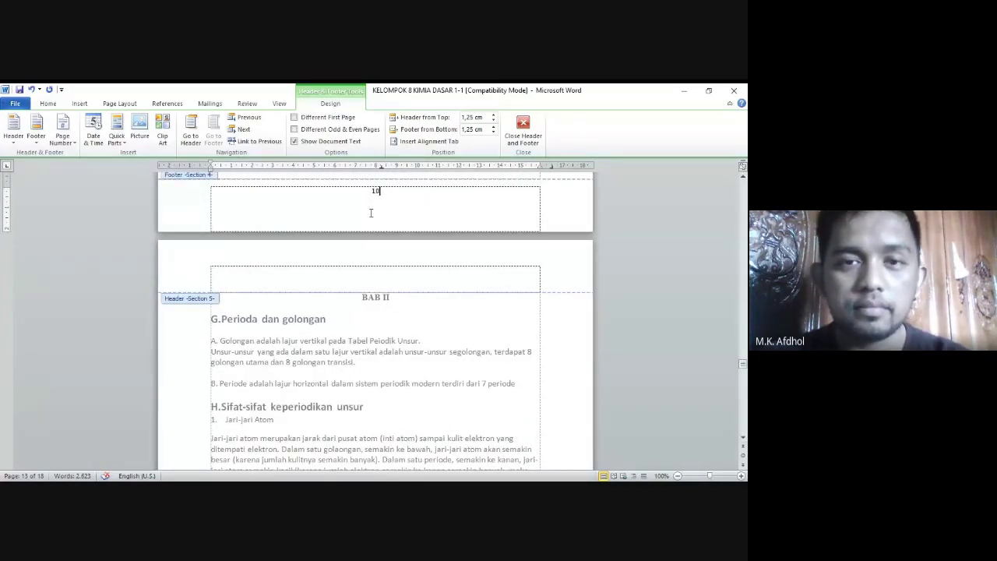
scroll(364, 234, down, 7)
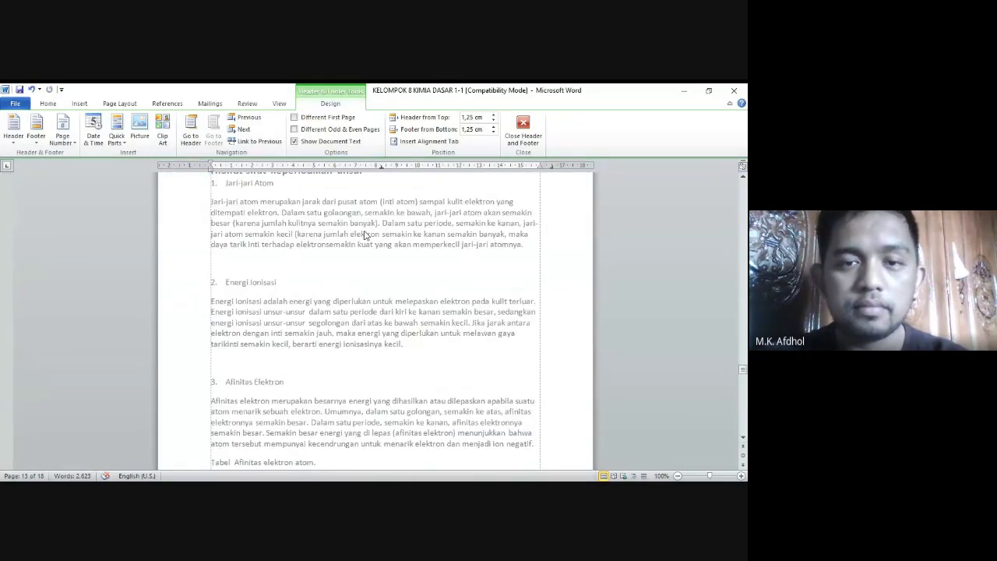
Step: Compare the header and footer page numbers on the METALOID page and the BAB II pages, and return to the document body
scroll(364, 234, down, 7)
scroll(366, 235, up, 12)
scroll(369, 236, up, 10)
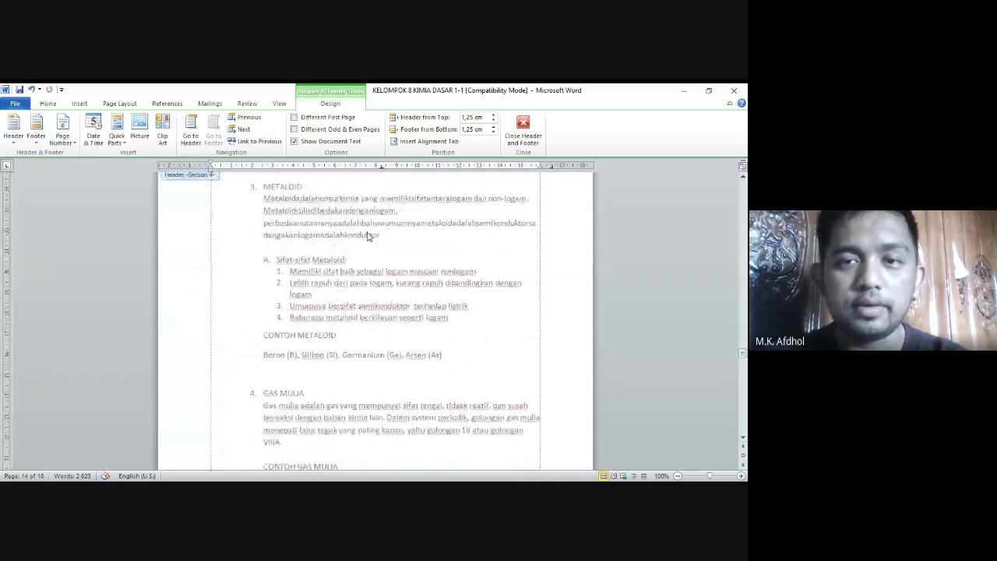
scroll(369, 234, up, 3)
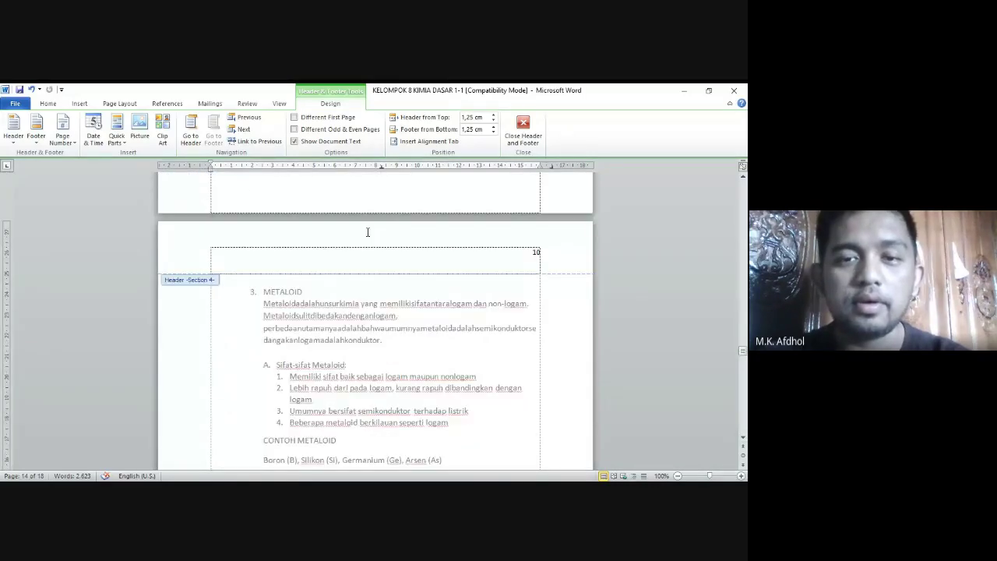
scroll(367, 233, down, 9)
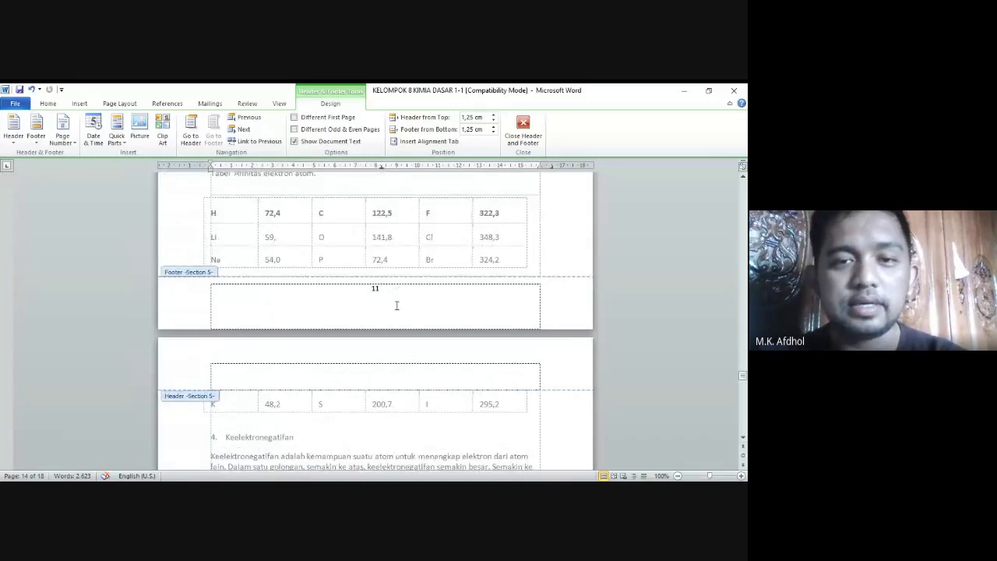
scroll(397, 306, up, 8)
scroll(396, 309, up, 7)
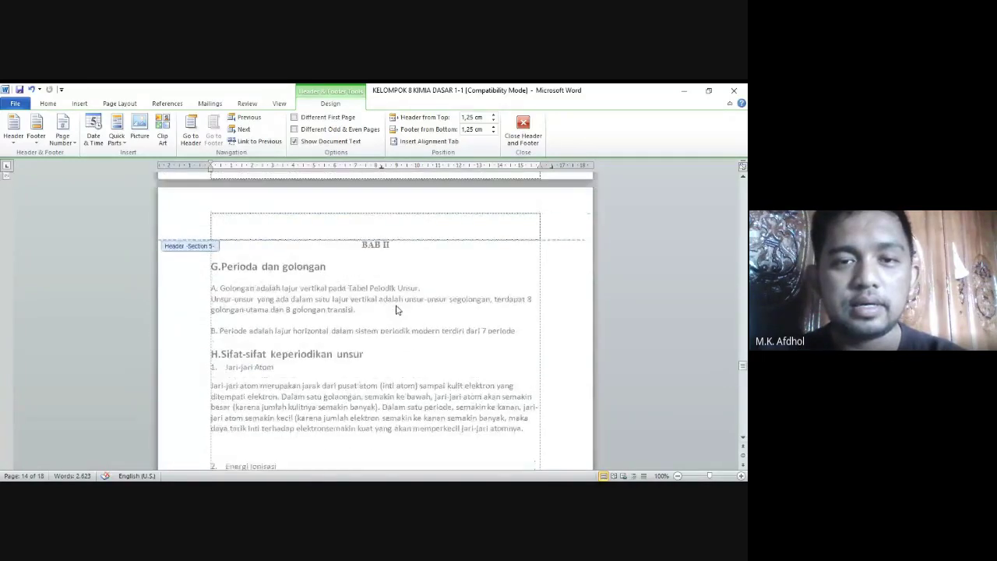
scroll(397, 312, up, 8)
double_click(399, 306)
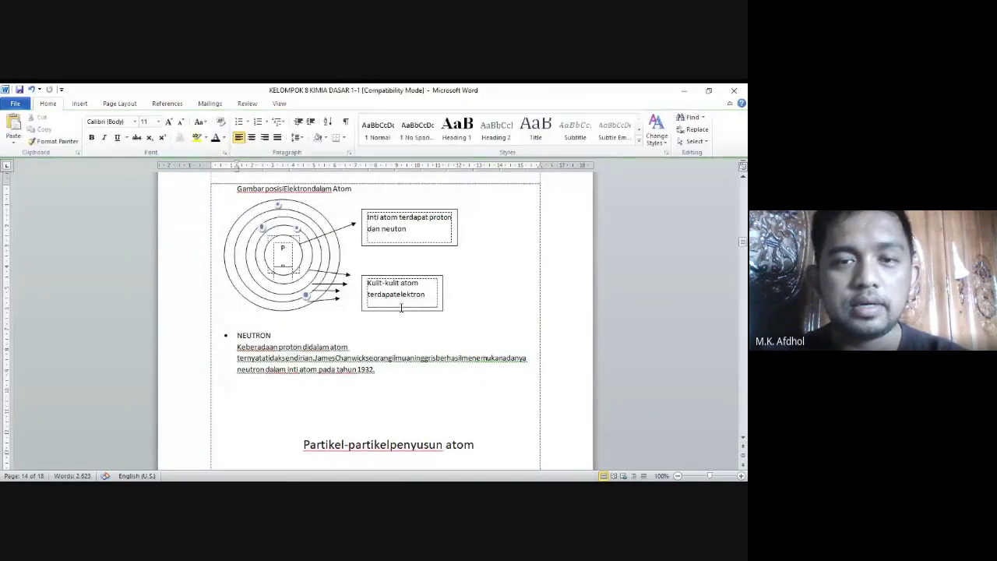
Step: Review the page numbers and page breaks from the Sistem Periodik pages through BAB II to the split Afinitas Elektron table
scroll(407, 313, down, 16)
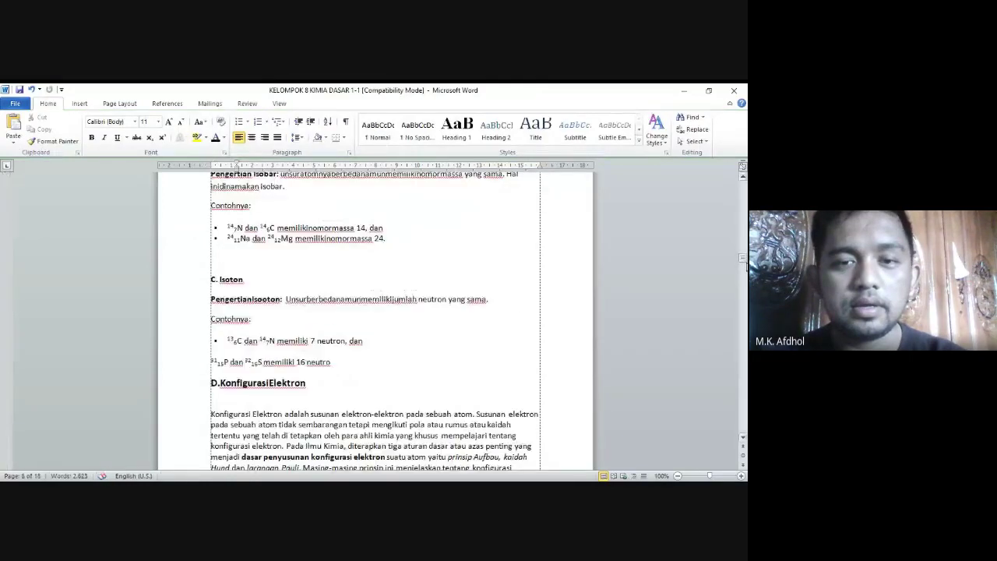
drag(743, 263, 742, 341)
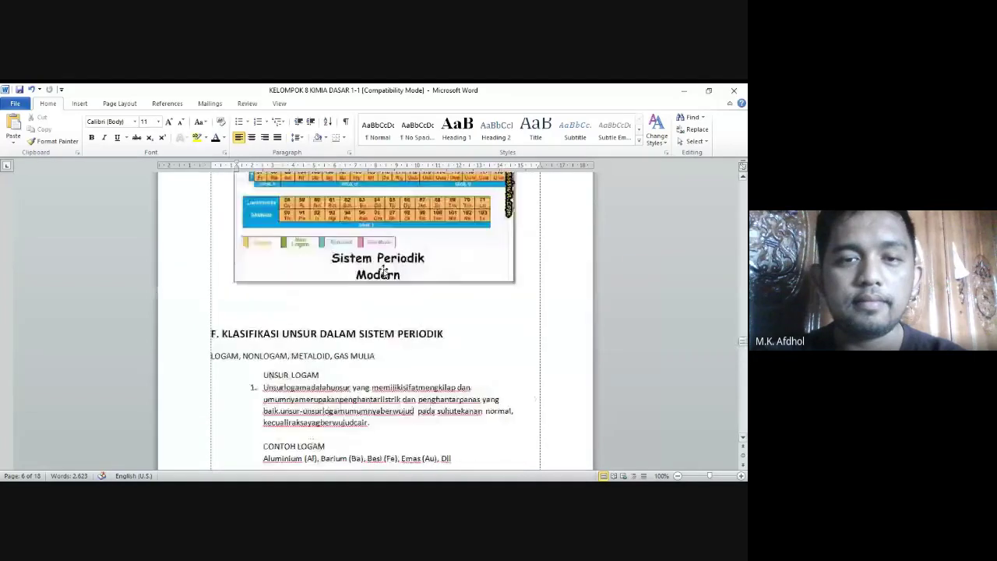
scroll(383, 270, up, 5)
scroll(383, 270, down, 20)
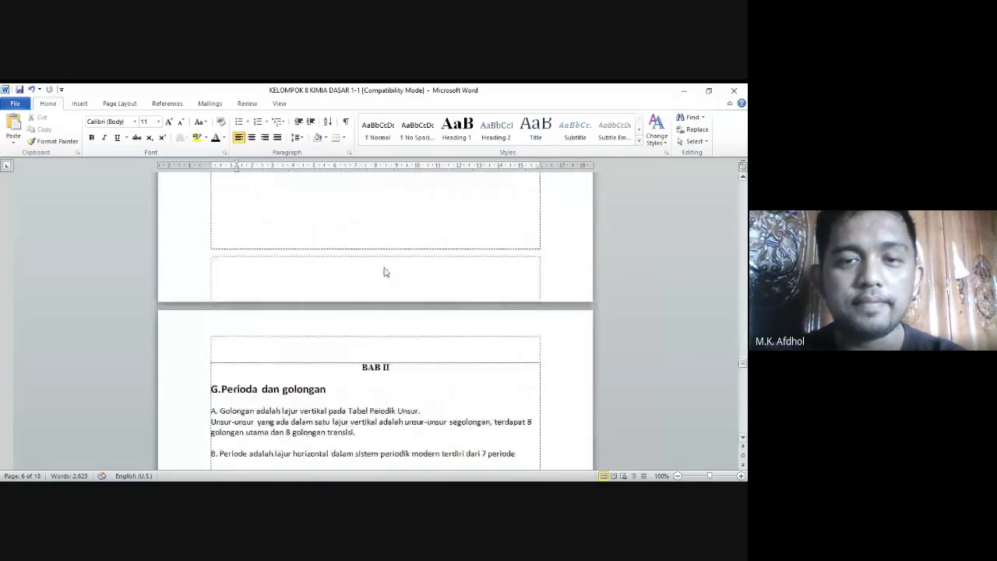
scroll(383, 272, down, 15)
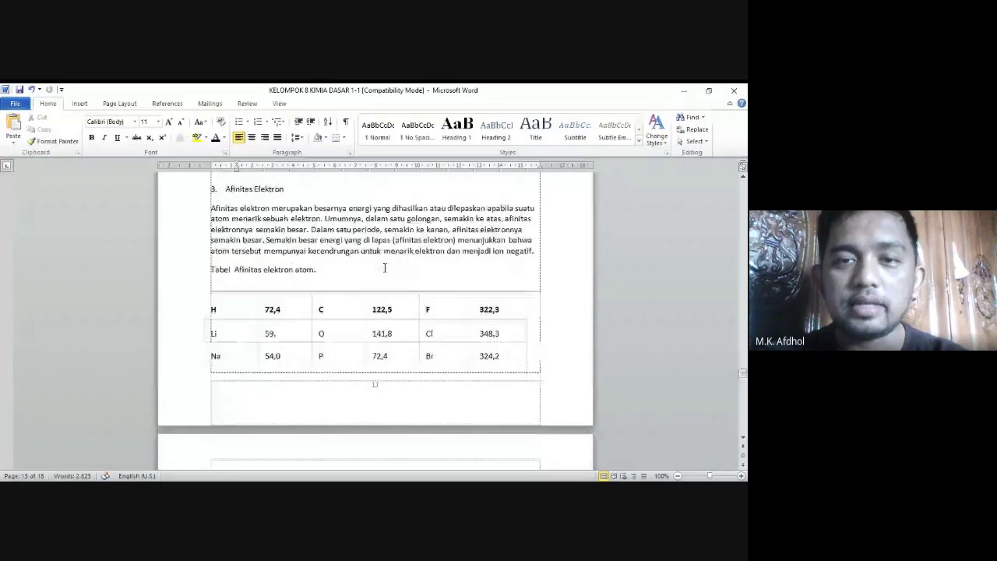
scroll(385, 270, up, 10)
scroll(386, 269, up, 5)
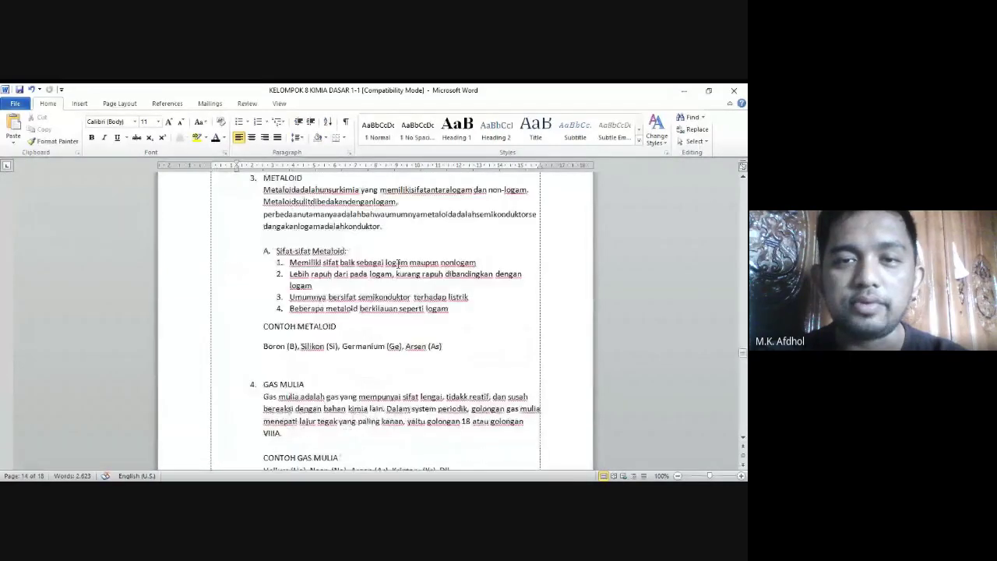
scroll(398, 263, up, 5)
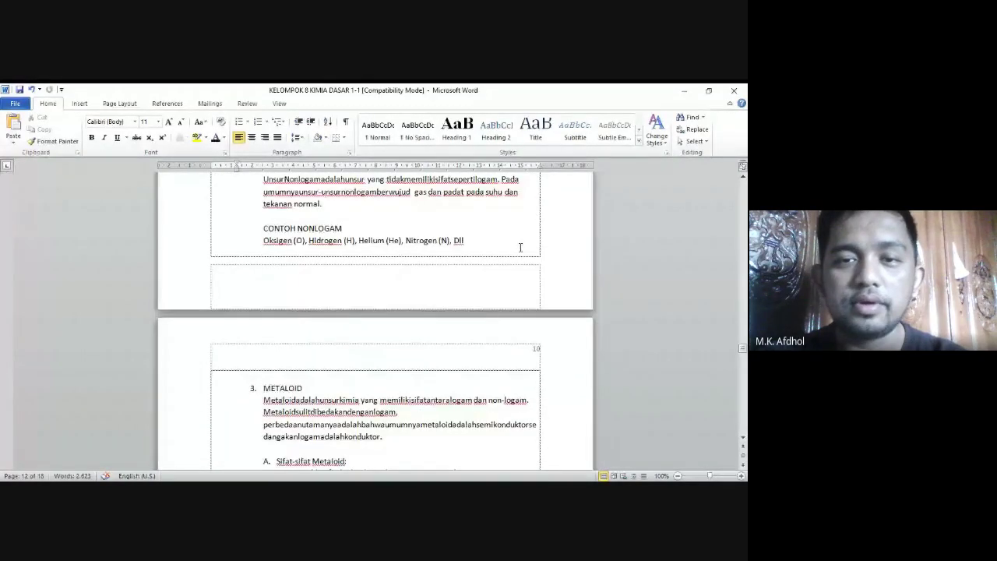
scroll(520, 247, down, 15)
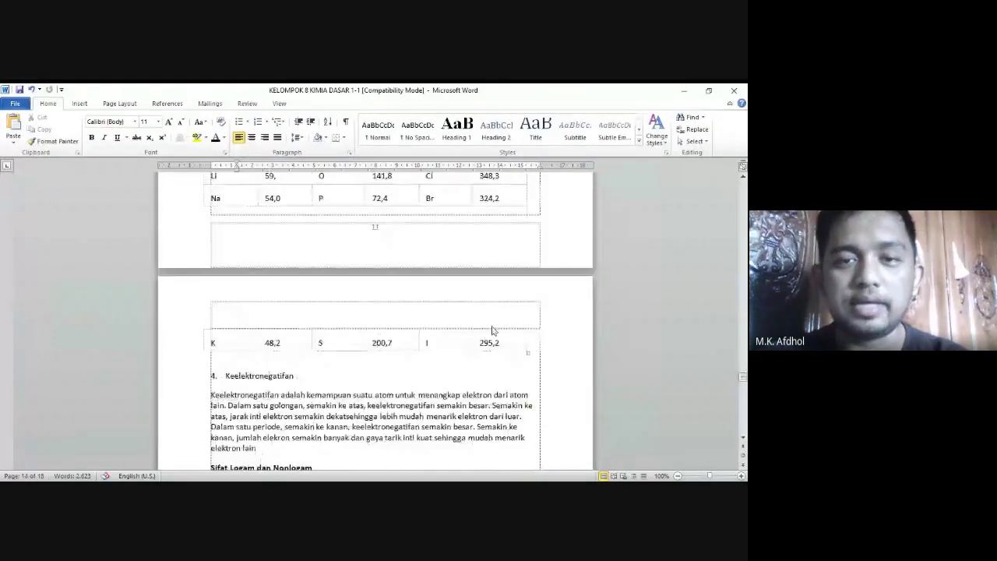
scroll(483, 319, up, 5)
scroll(322, 324, up, 2)
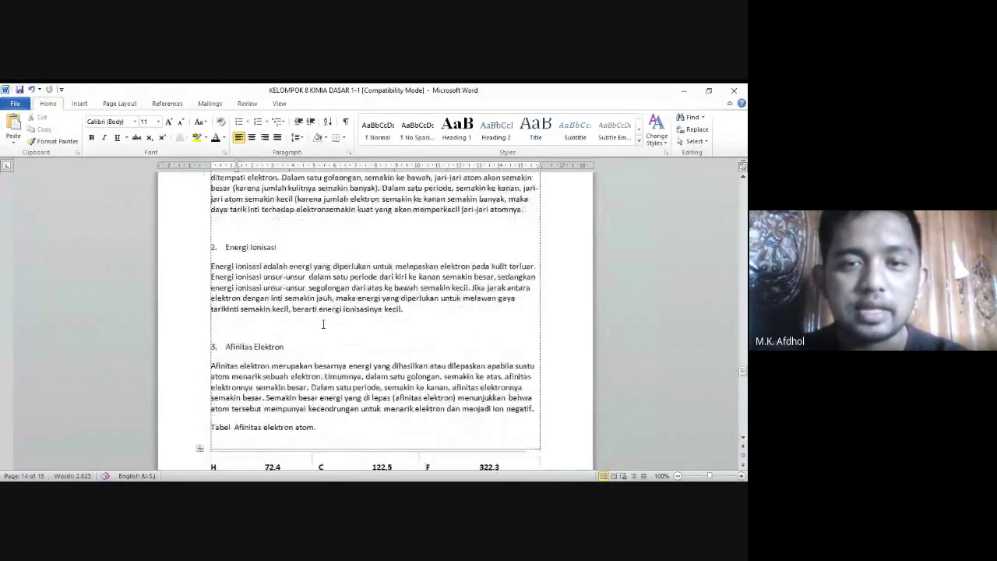
scroll(323, 324, down, 2)
scroll(306, 310, down, 7)
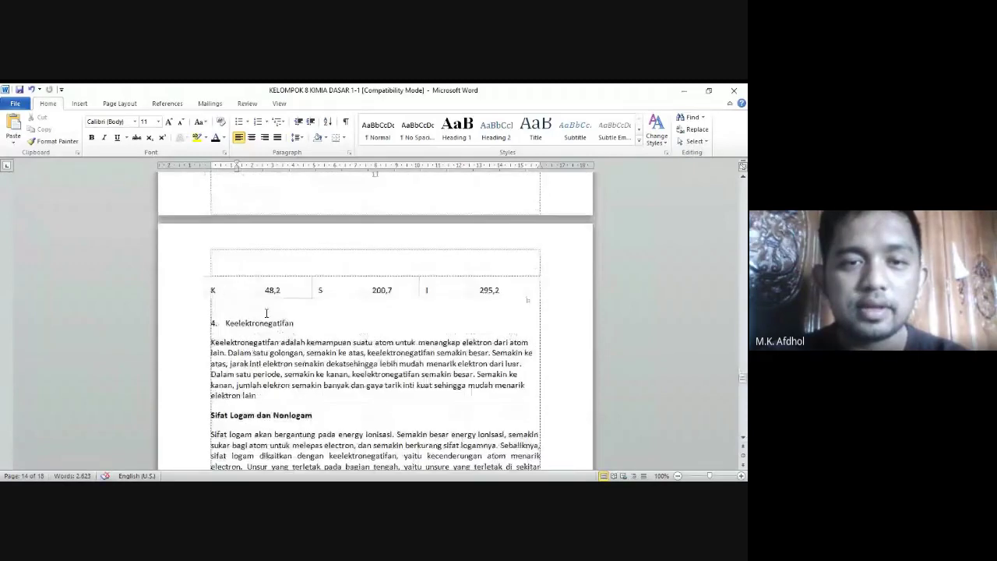
Step: Delete the empty lines above the Afinitas Elektron, Energi Ionisasi and H. Sifat-sifat keperiodikan unsur headings in BAB II
scroll(300, 296, up, 3)
scroll(303, 265, up, 1)
scroll(272, 266, up, 2)
click(261, 248)
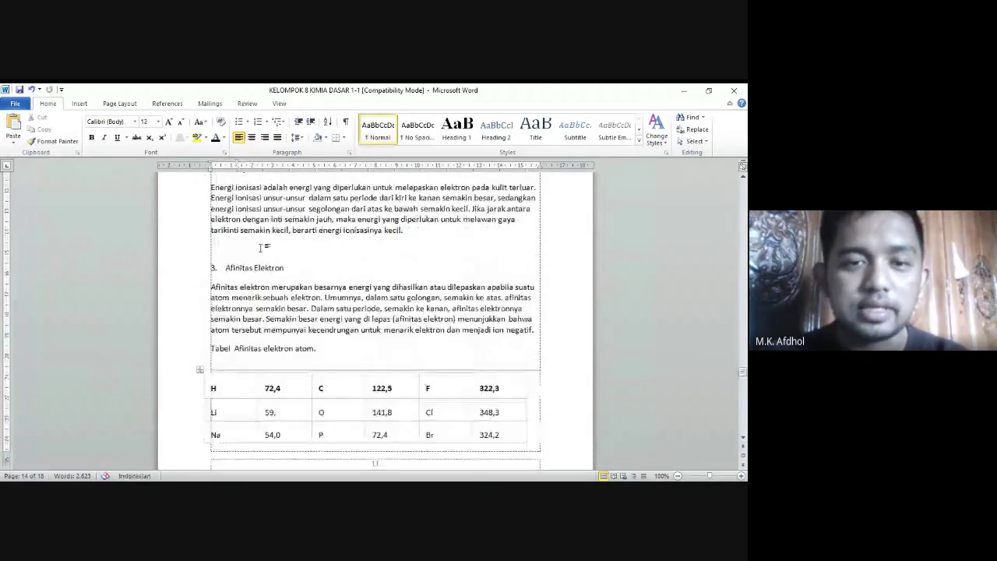
scroll(273, 253, down, 5)
scroll(289, 258, up, 8)
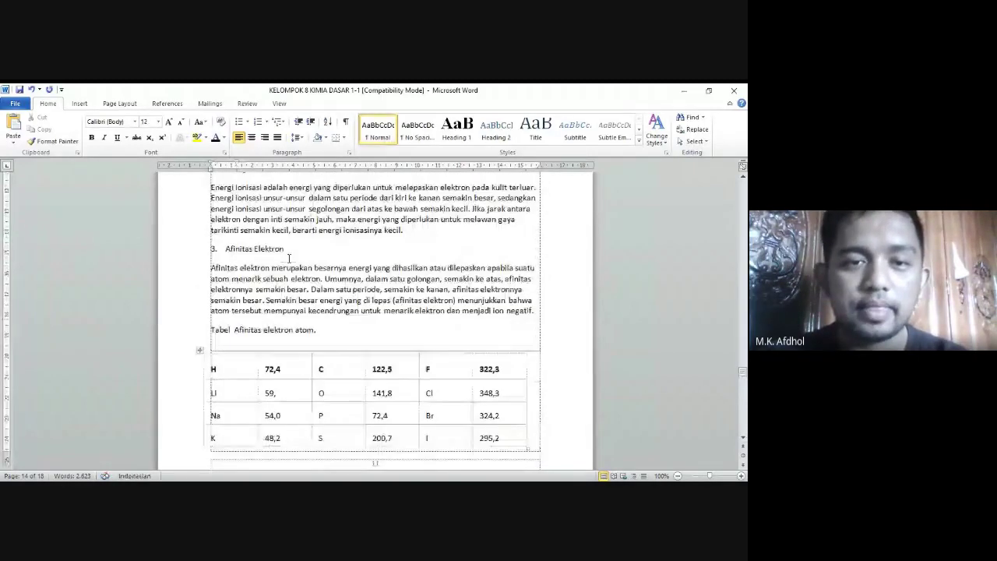
scroll(237, 281, down, 1)
scroll(237, 281, up, 3)
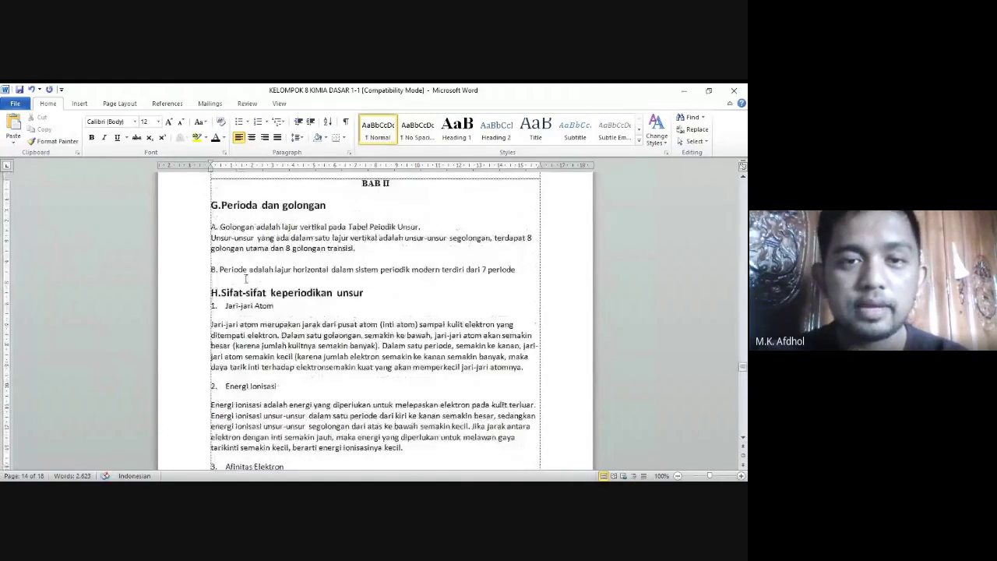
key(Delete)
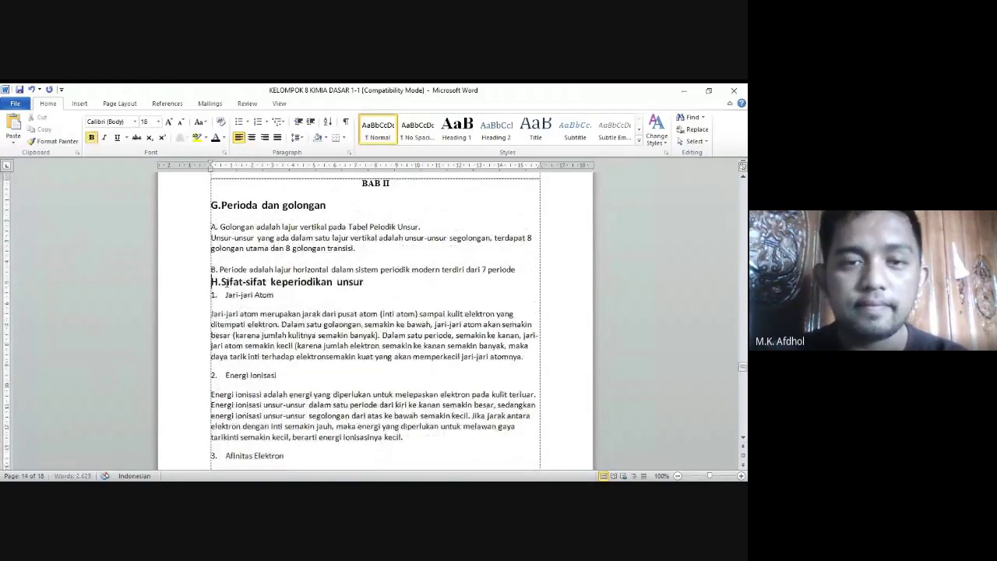
Step: Insert a Next Page section break below the Afinitas elektron table, before the Keelektronegatifan heading
scroll(233, 286, down, 10)
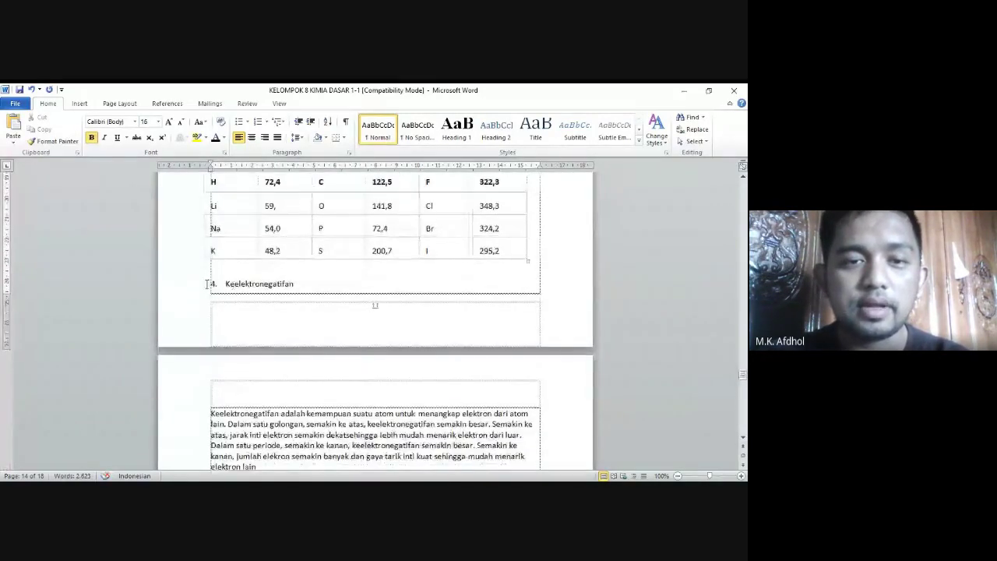
click(214, 263)
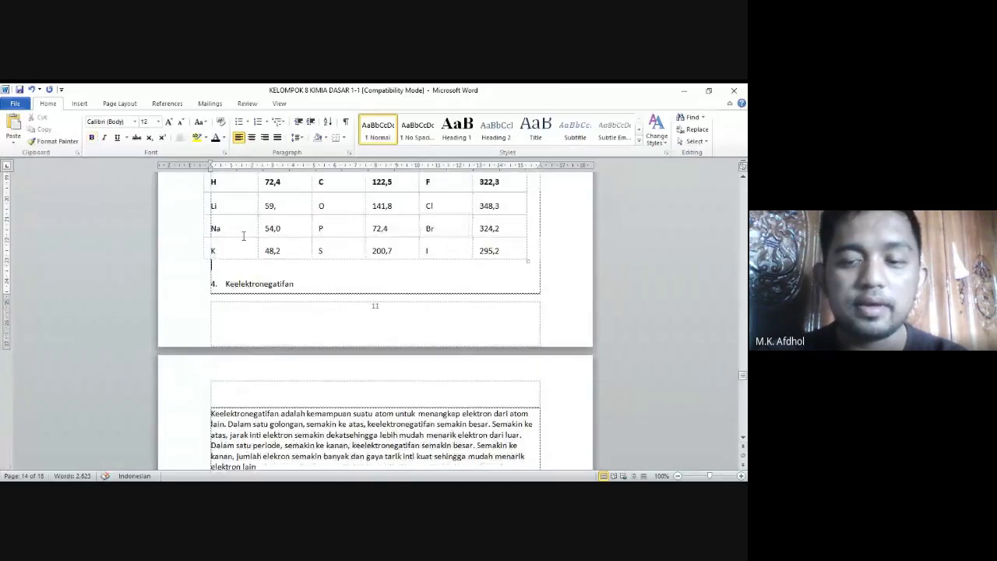
click(120, 104)
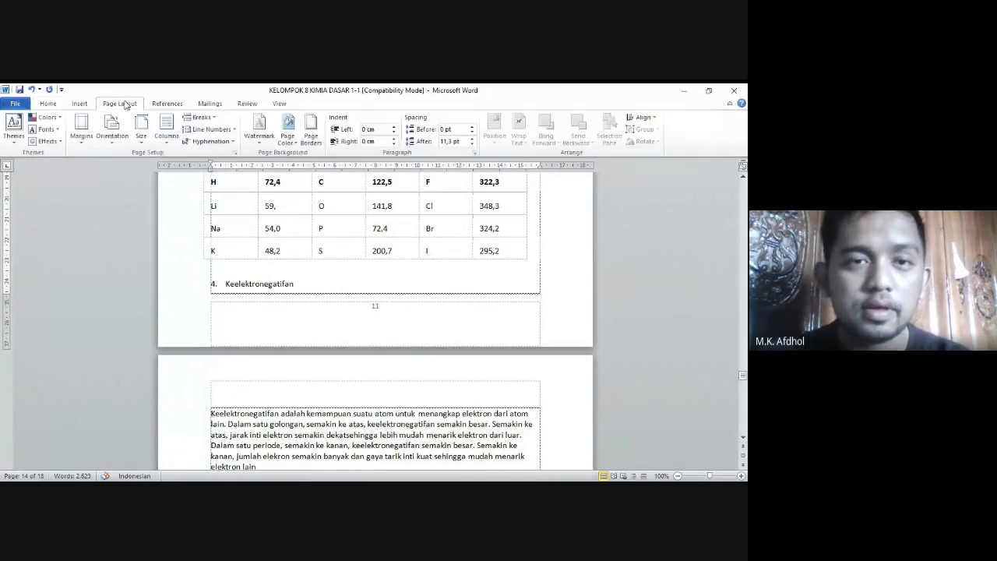
click(200, 117)
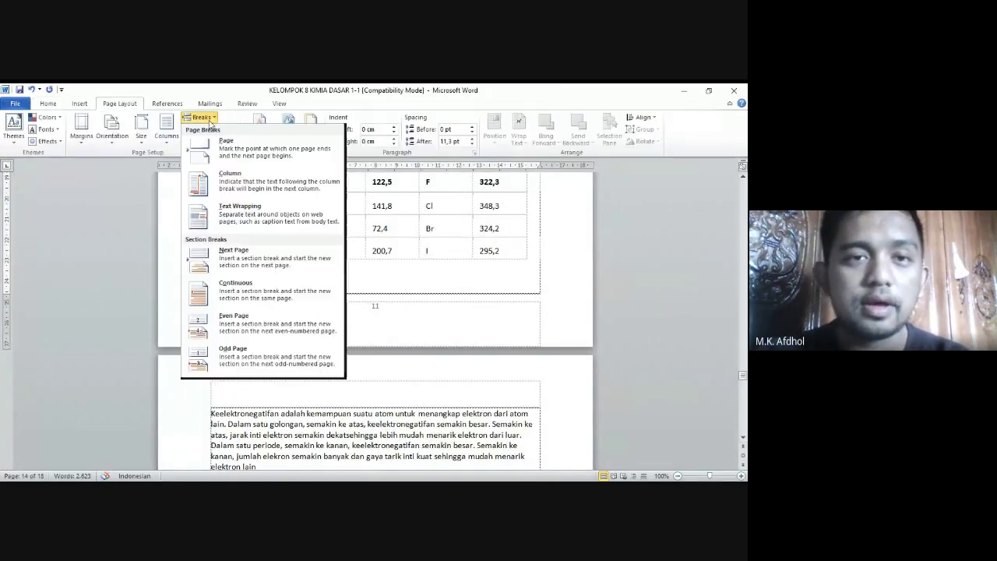
click(268, 267)
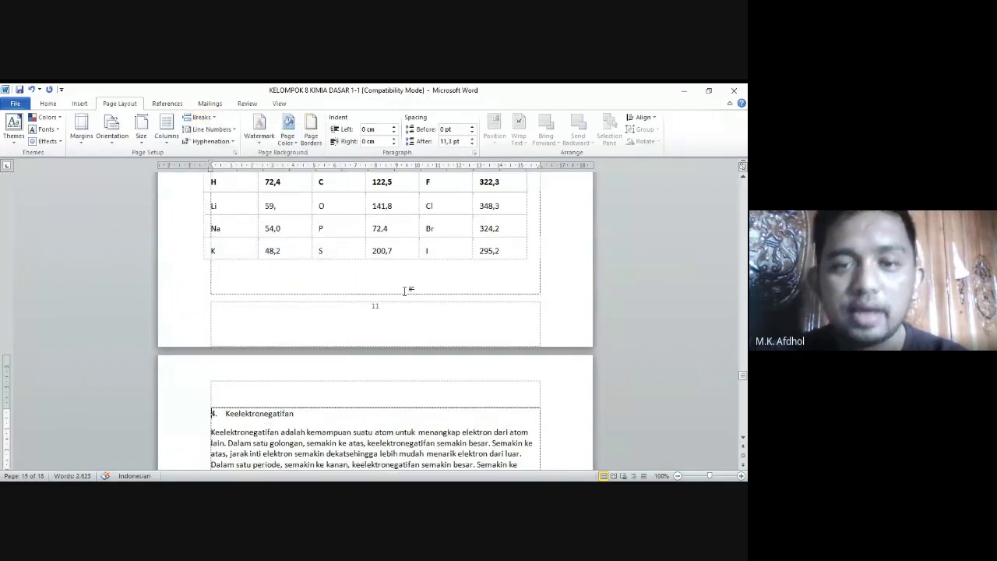
Step: Unlink the section 6 header on the Keelektronegatifan page from the previous section
scroll(405, 291, up, 4)
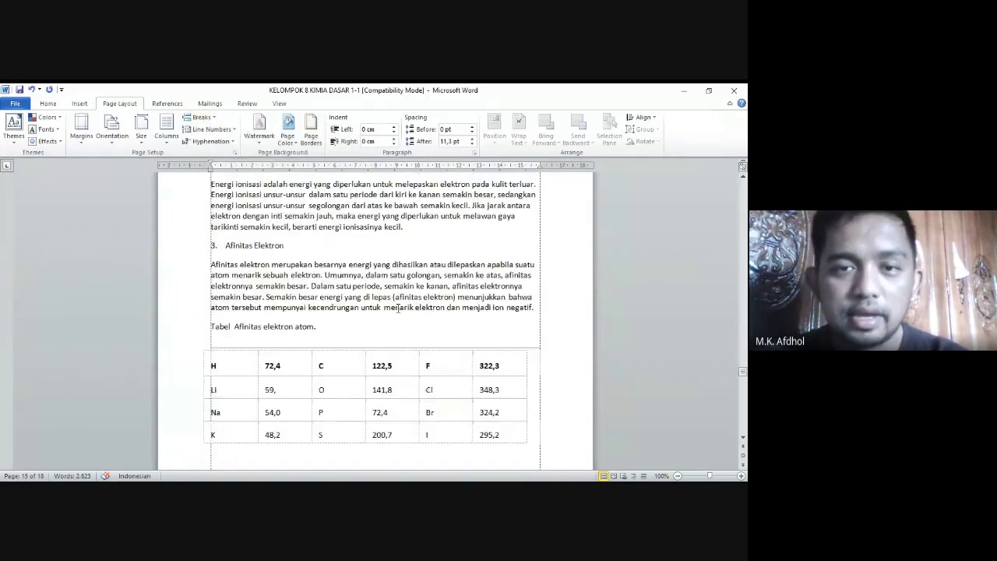
scroll(374, 335, down, 3)
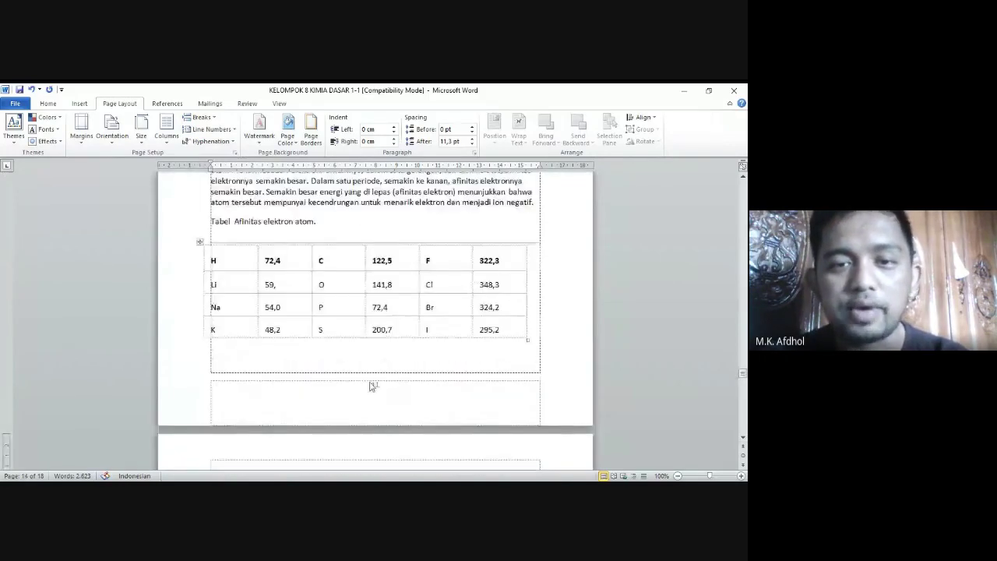
scroll(372, 386, down, 1)
scroll(346, 364, down, 2)
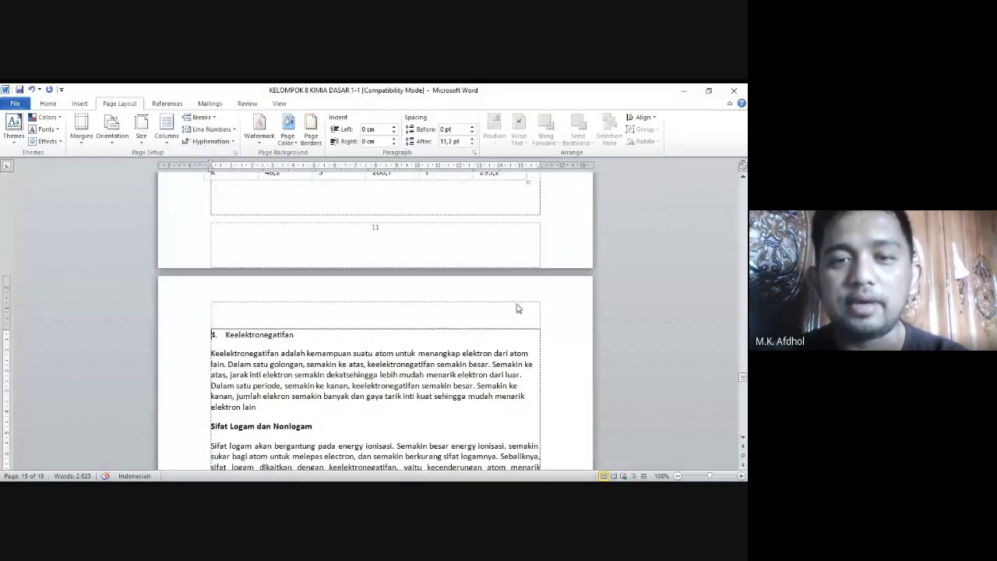
double_click(529, 315)
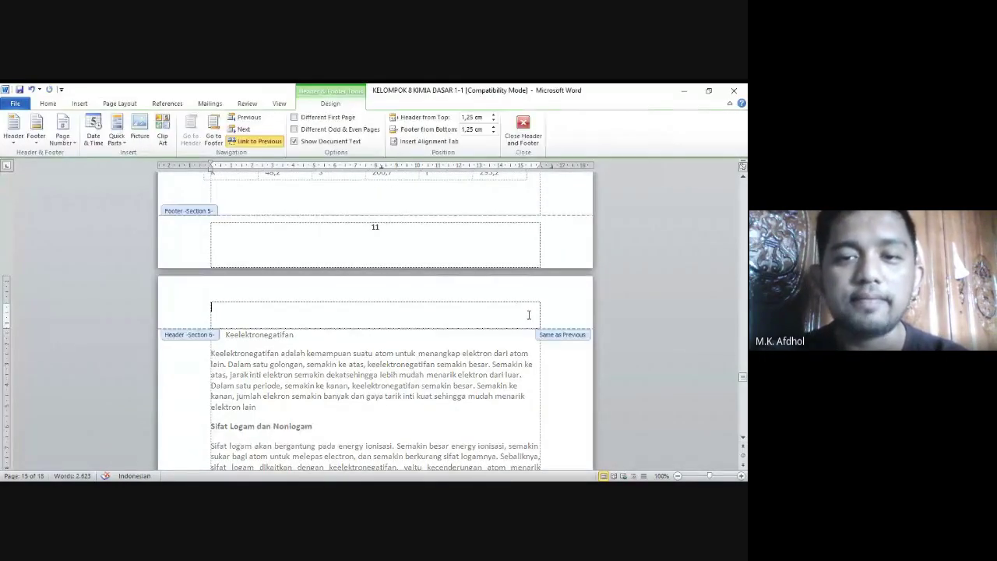
scroll(331, 216, down, 6)
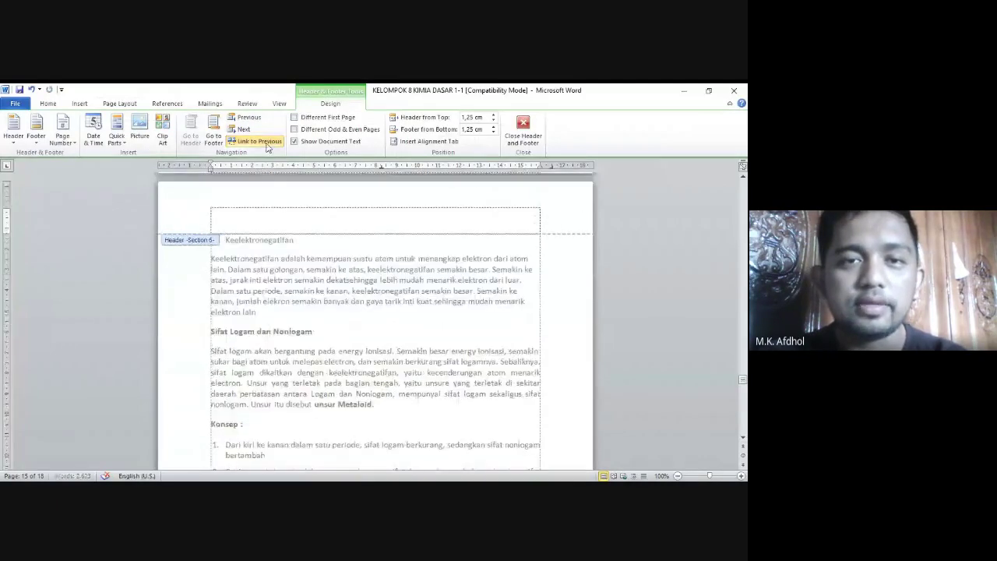
Step: Unlink the section 6 footer from the previous section and delete its page number
scroll(330, 216, down, 5)
click(375, 284)
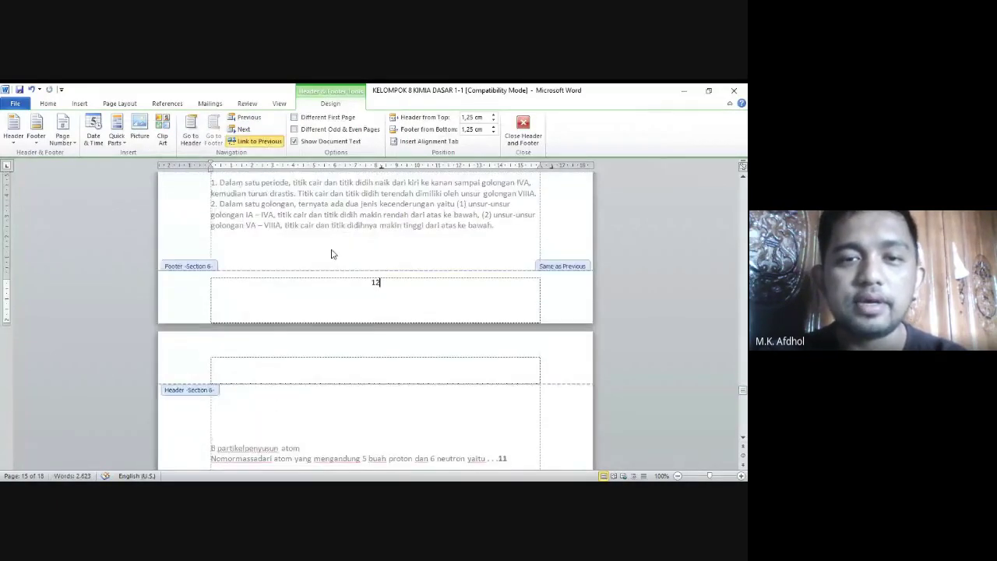
click(262, 142)
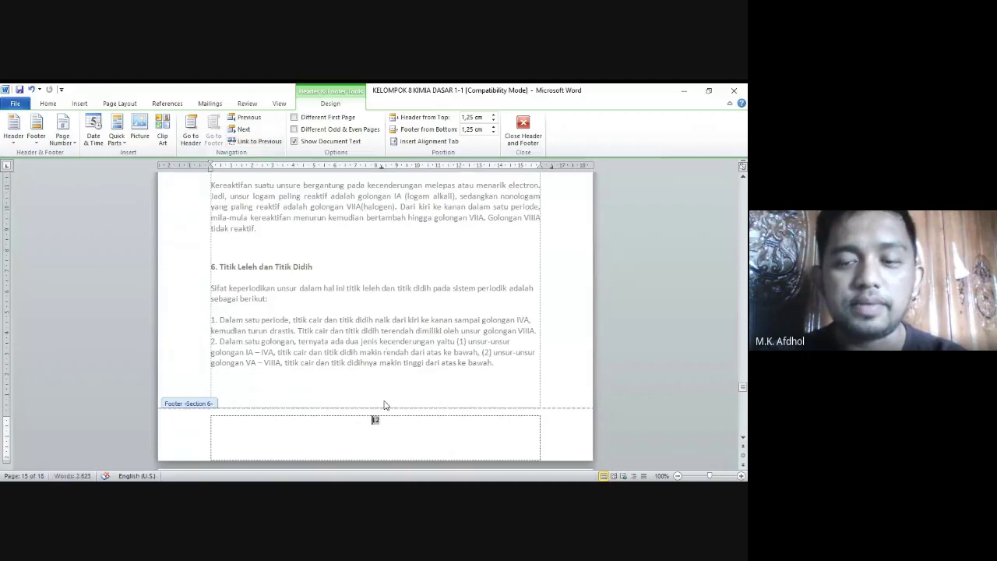
key(Delete)
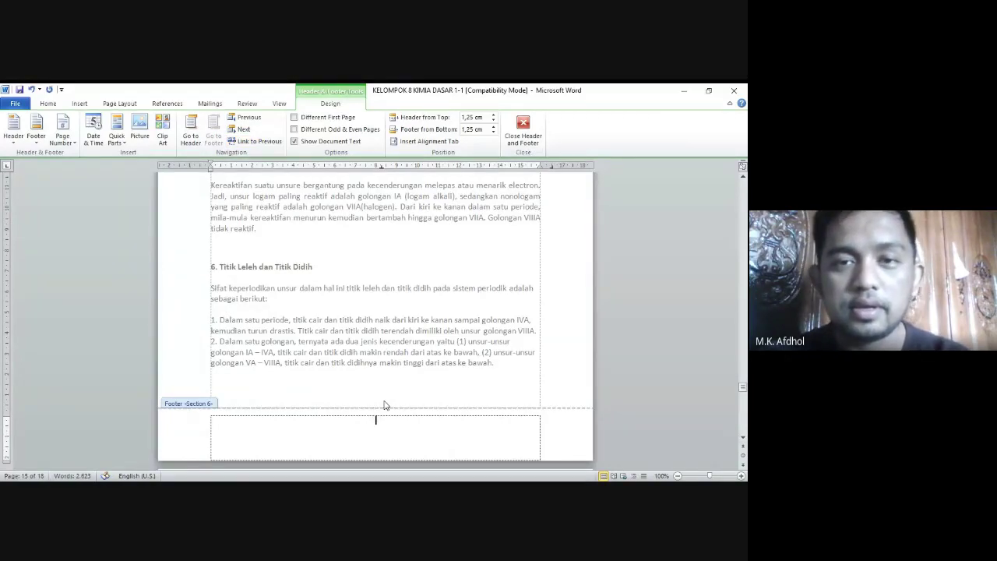
Step: Insert a top-of-page number in the Plain Number 3 style in the section 6 header on the Keelektronegatifan page
scroll(384, 405, up, 5)
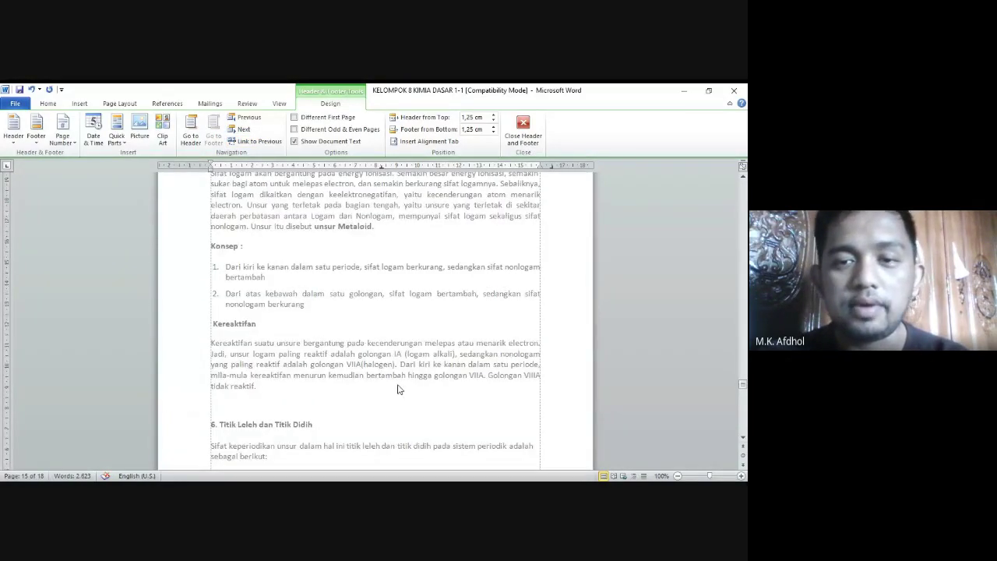
scroll(398, 390, up, 8)
click(566, 336)
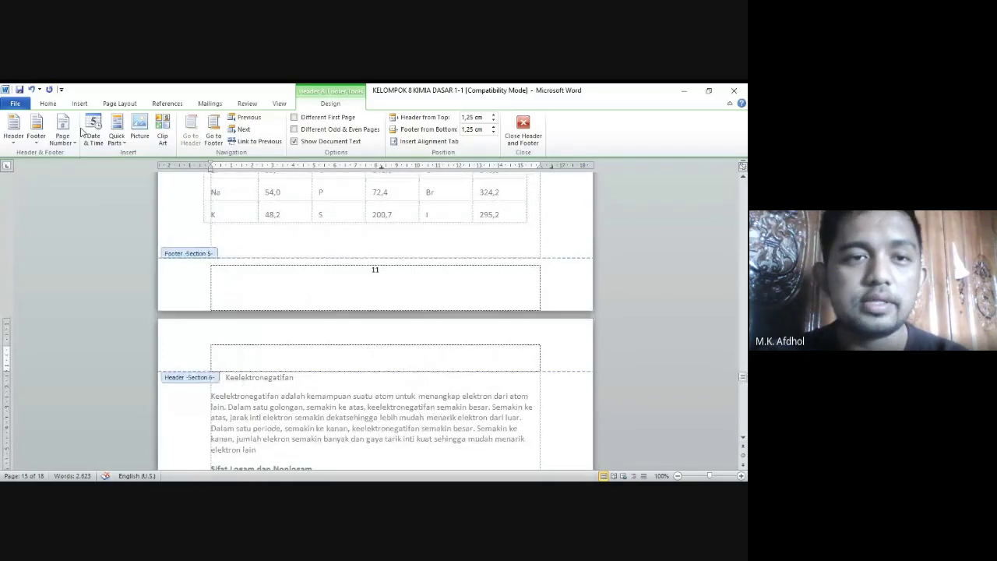
click(67, 137)
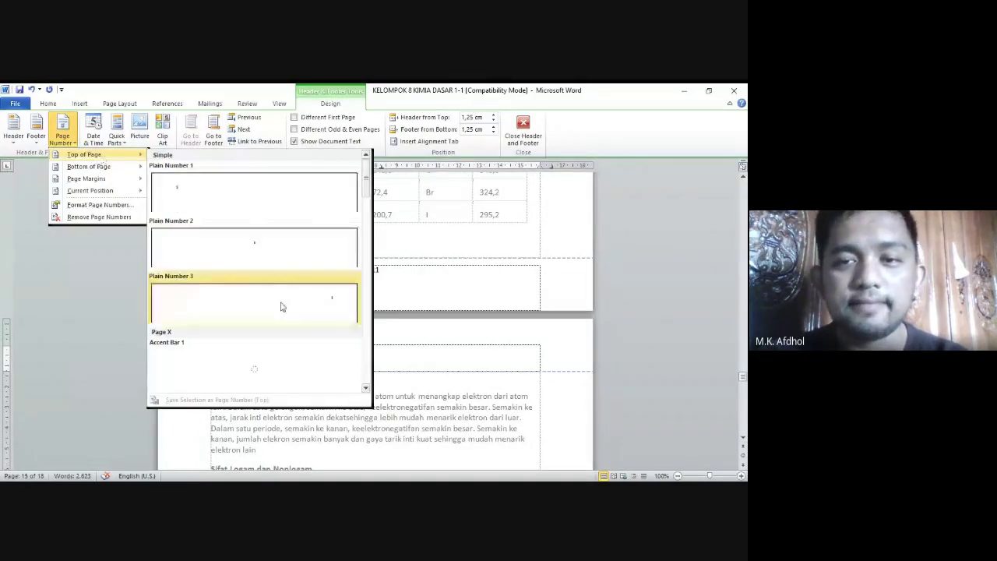
click(283, 307)
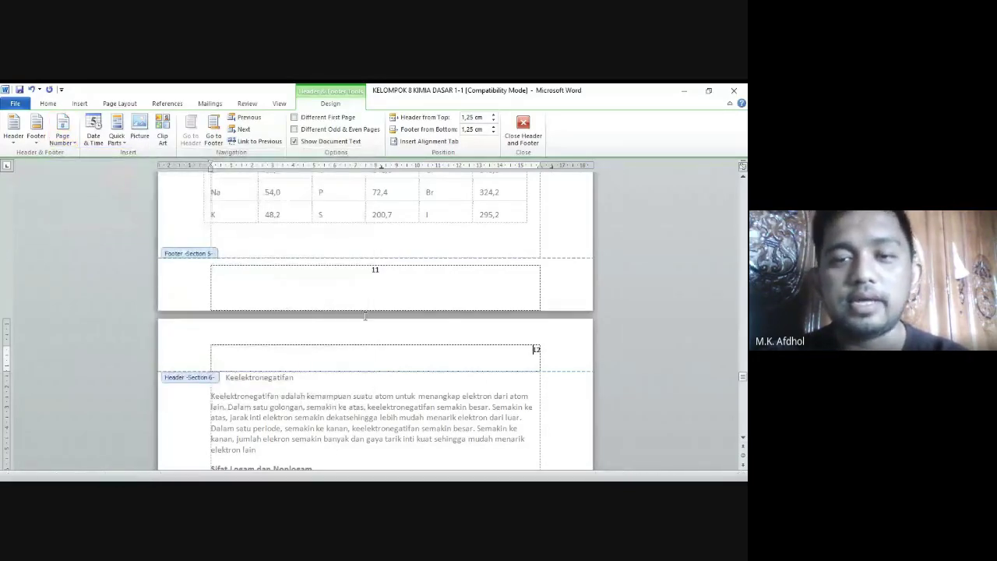
Step: Insert a bottom-of-page number in the Plain Number 2 style in the section 7 footer of the DAFTAR PUSAKA page
scroll(365, 316, down, 20)
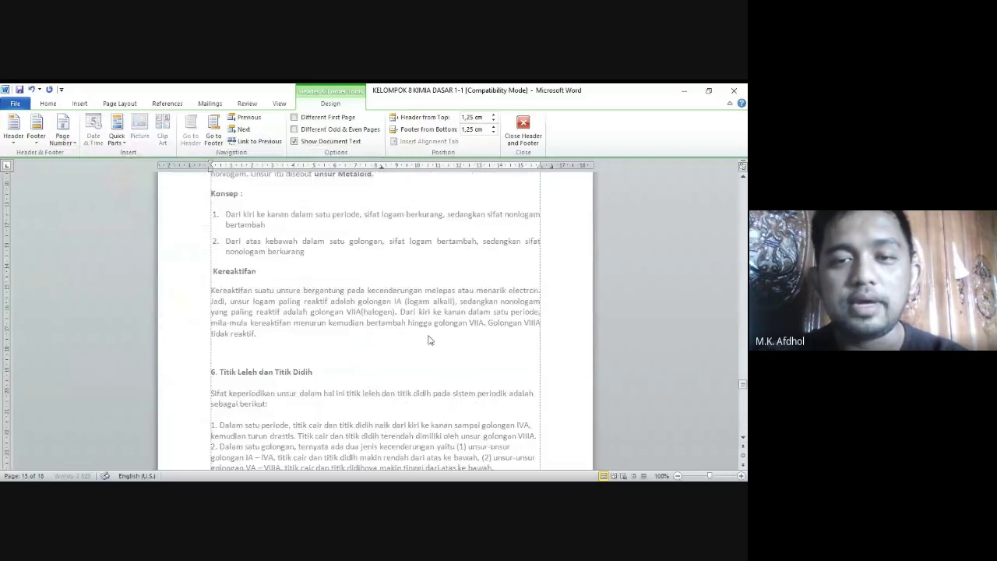
scroll(427, 335, down, 5)
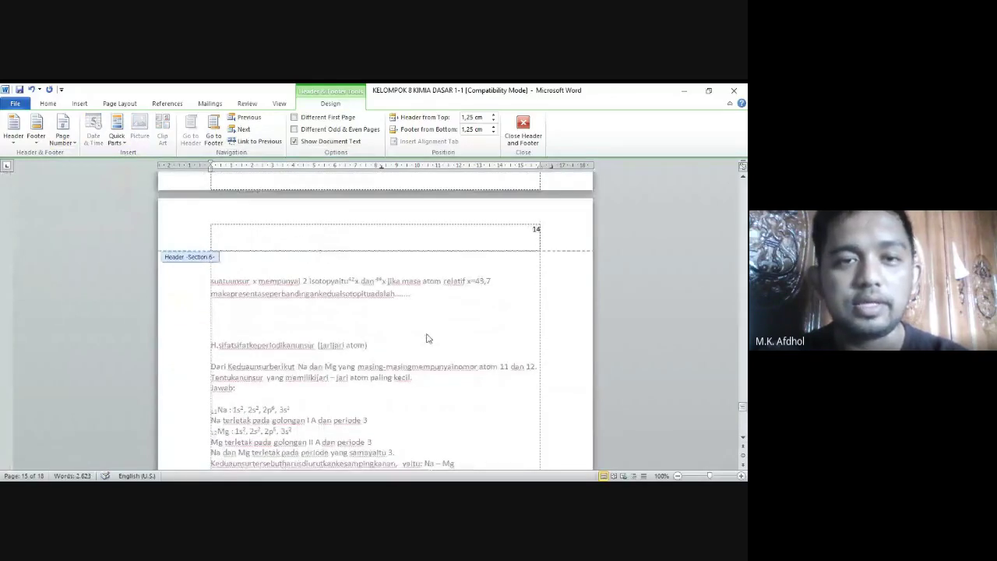
scroll(427, 338, down, 6)
key(ctrl+End)
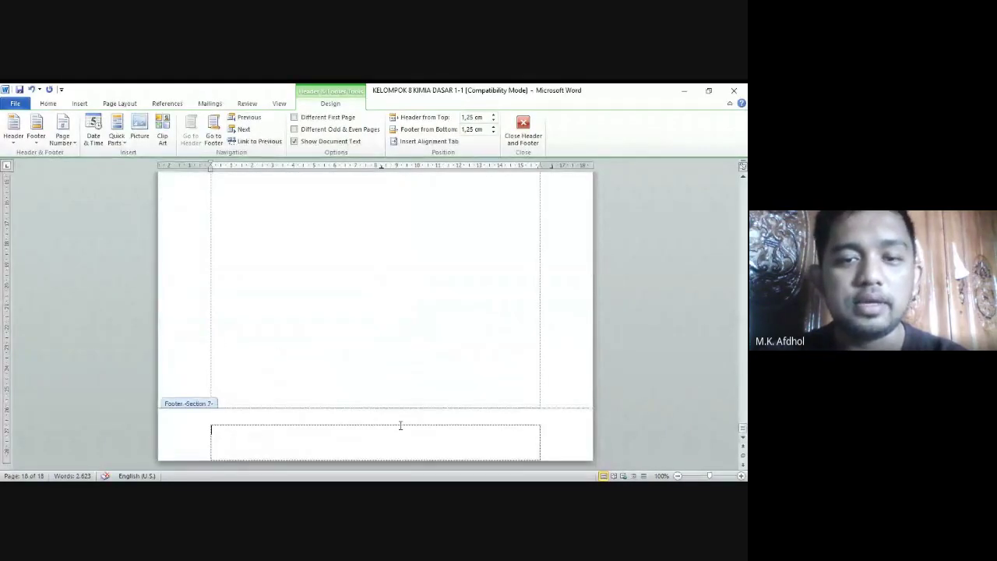
click(401, 427)
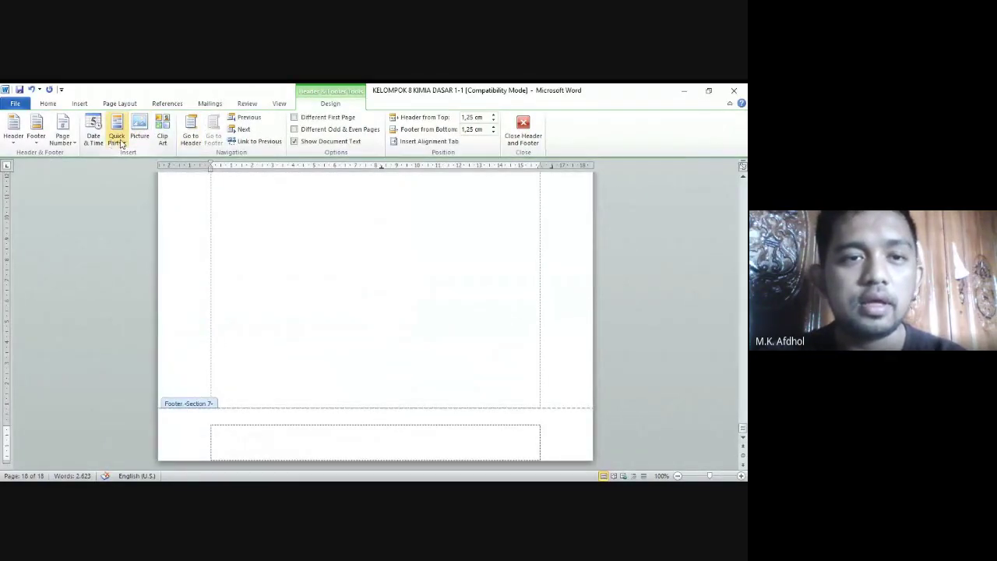
click(76, 146)
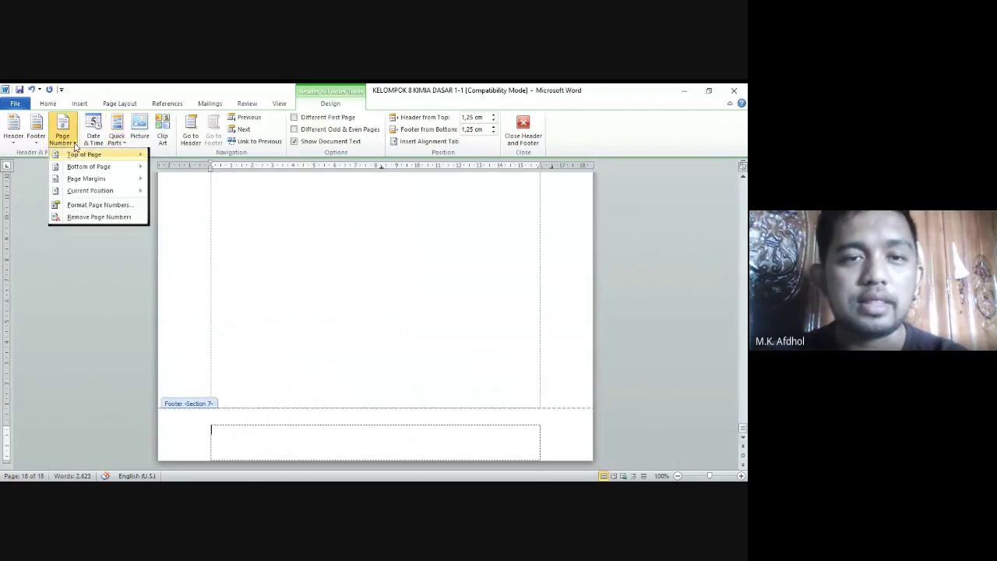
mouse_move(102, 167)
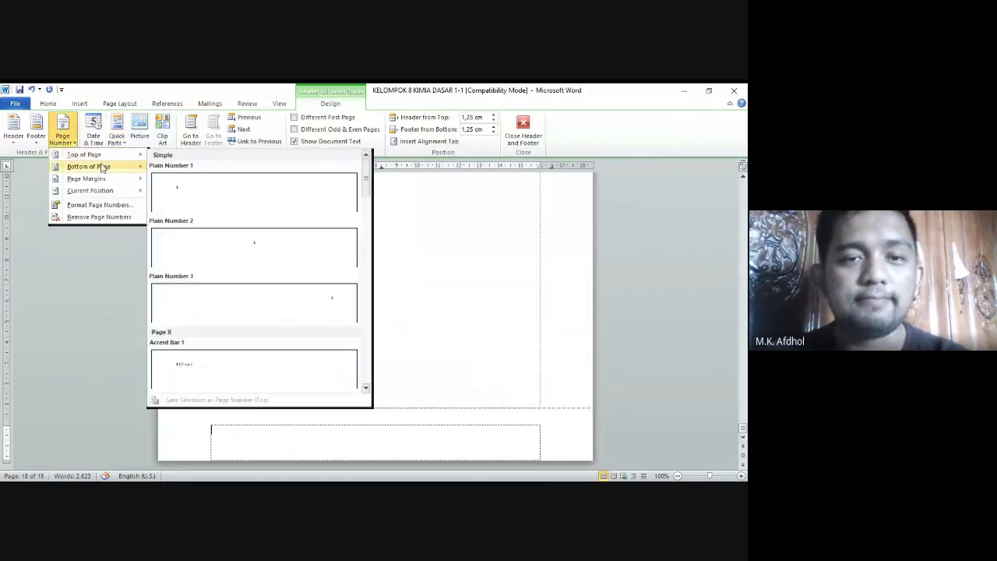
click(252, 259)
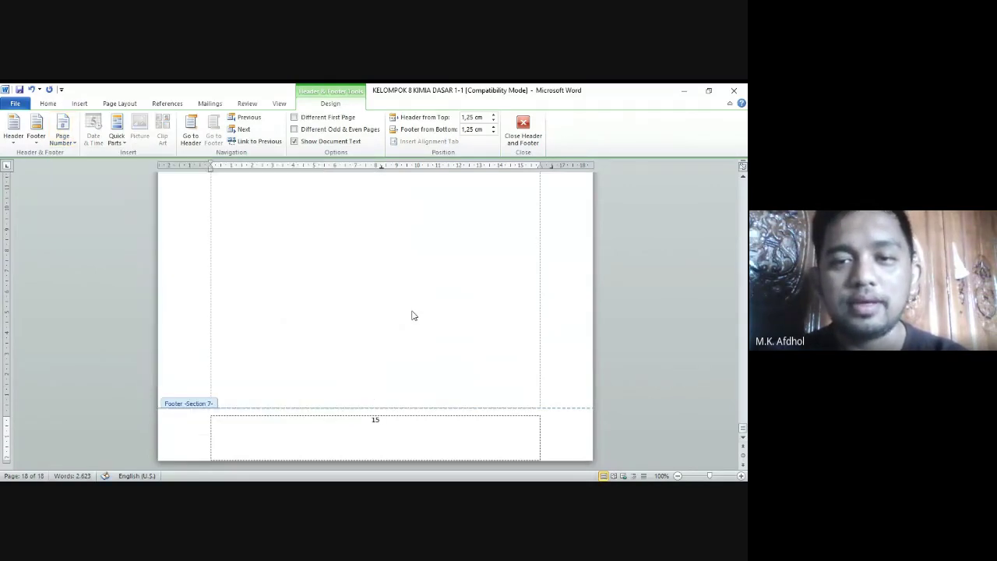
Step: Check the headers and footers from the DAFTAR PUSAKA page back to the Sistem periodik page and close header and footer editing
scroll(414, 316, down, 5)
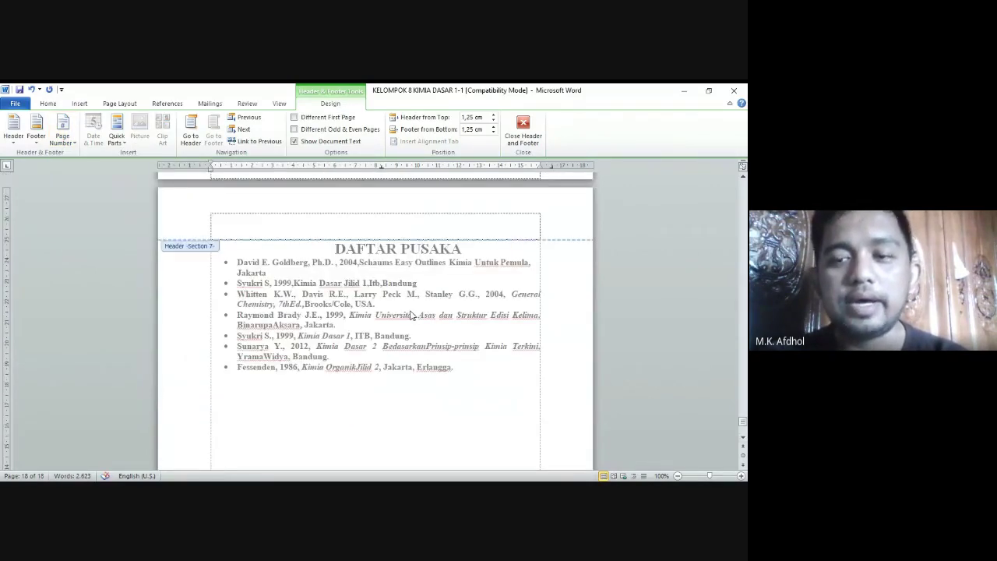
scroll(408, 309, up, 10)
scroll(405, 304, up, 5)
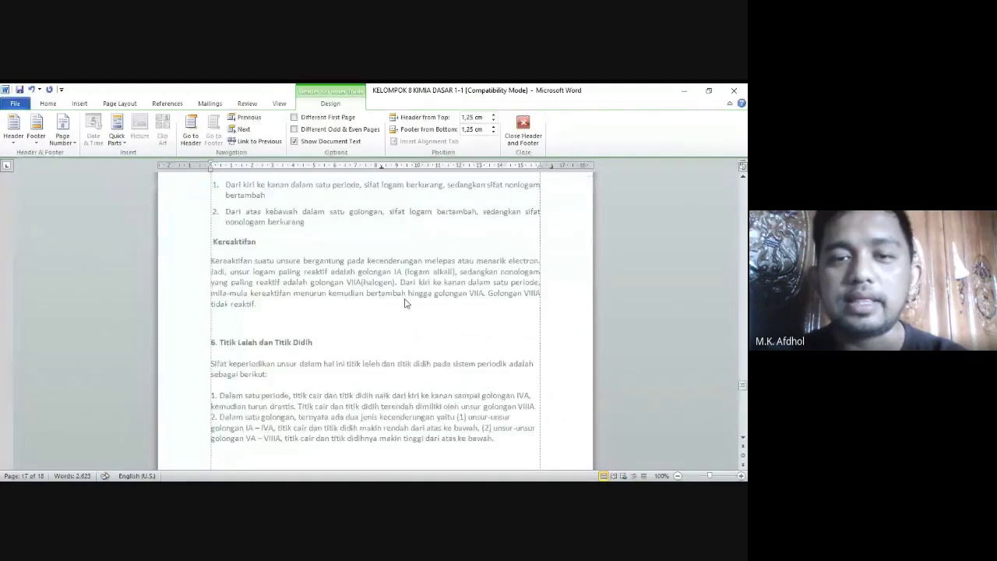
scroll(405, 304, up, 20)
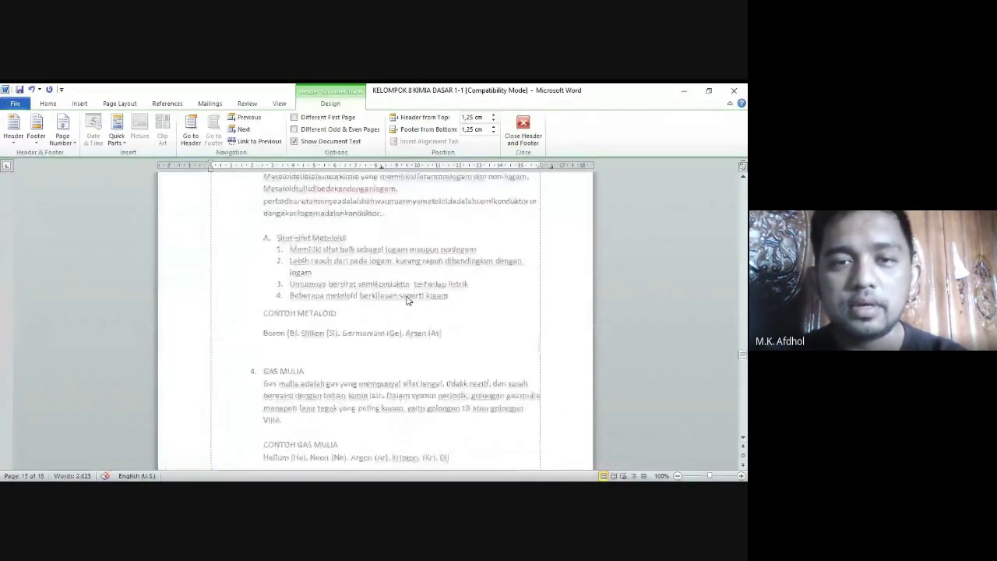
scroll(407, 301, up, 1)
scroll(407, 301, up, 4)
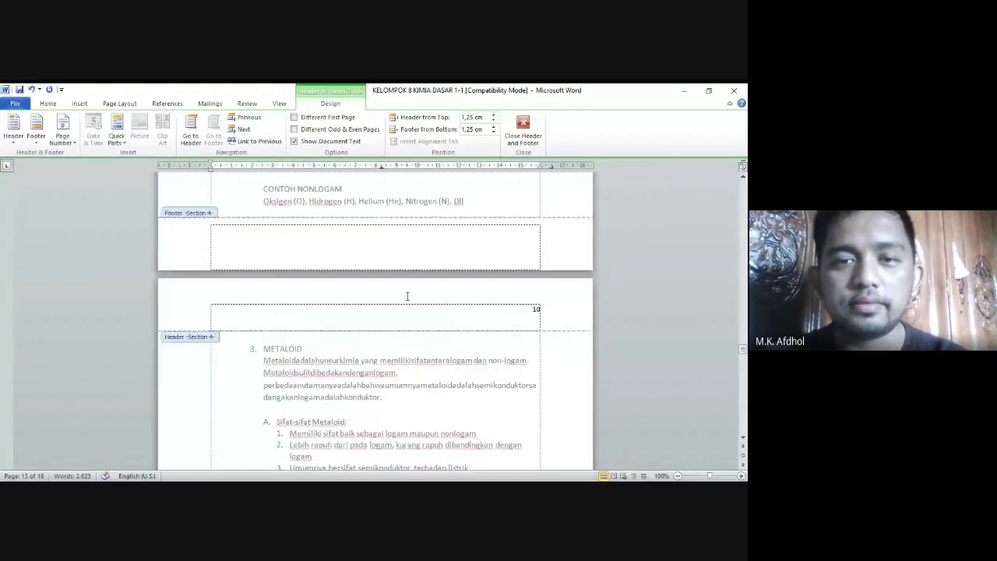
scroll(407, 298, up, 5)
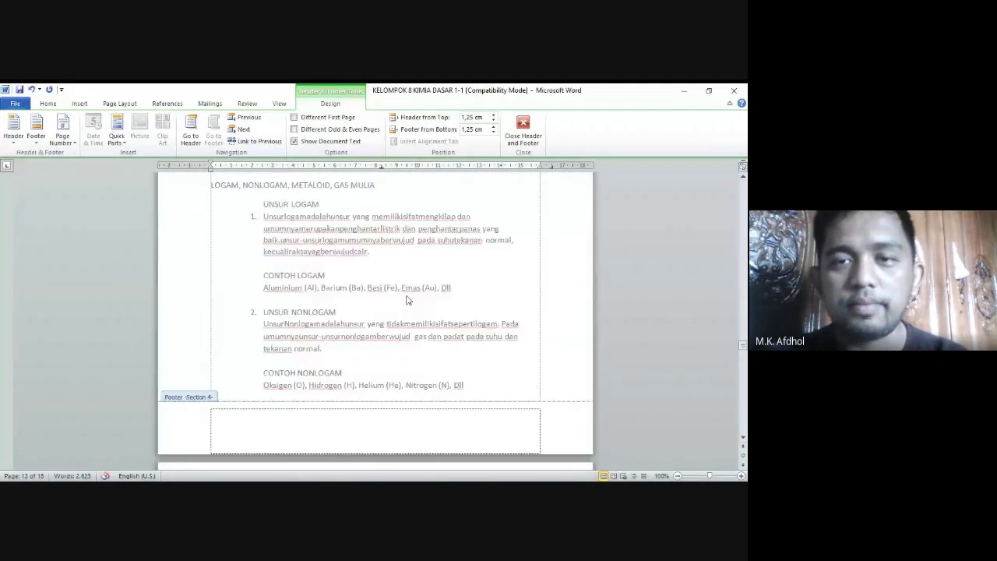
scroll(407, 300, up, 15)
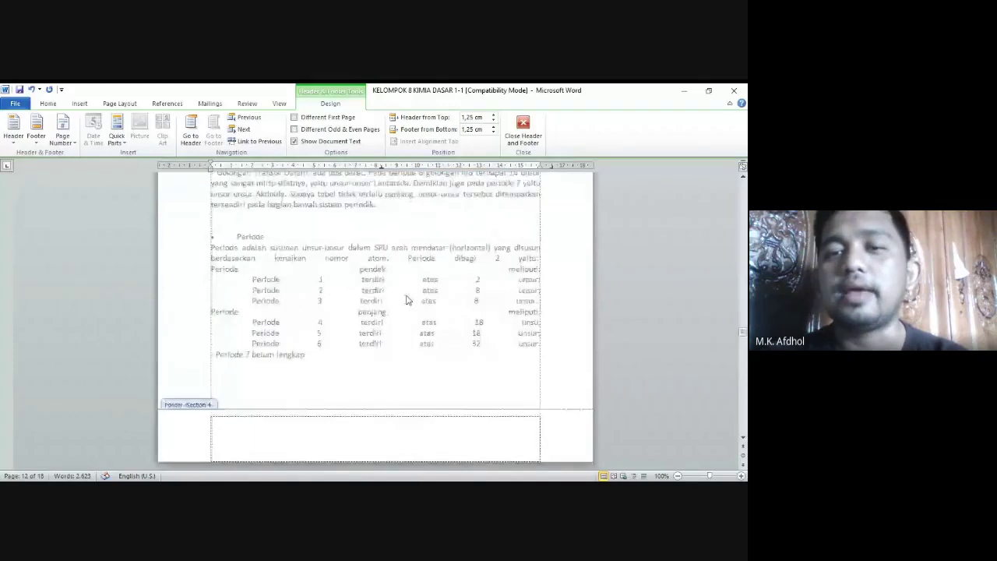
scroll(407, 300, up, 10)
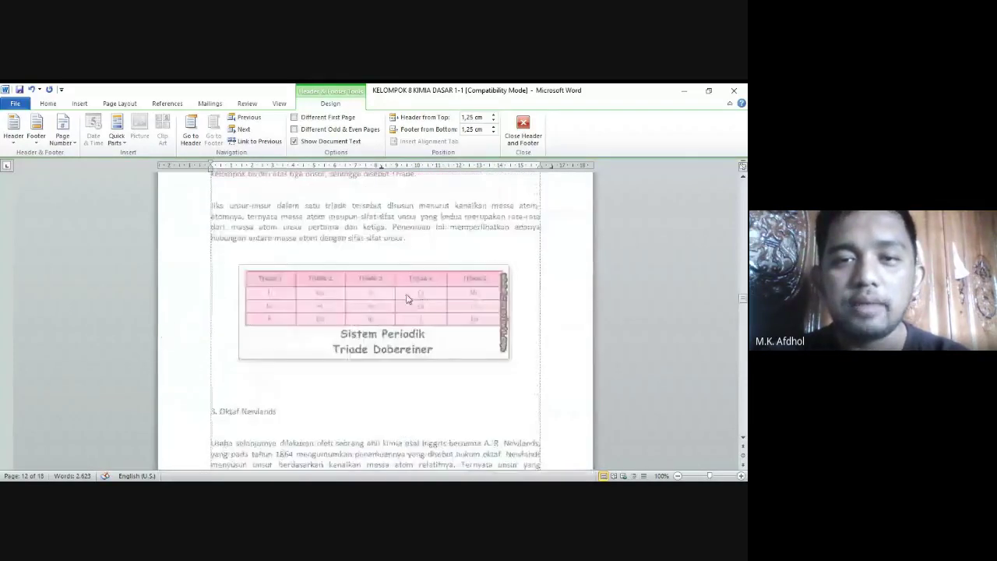
scroll(407, 296, up, 4)
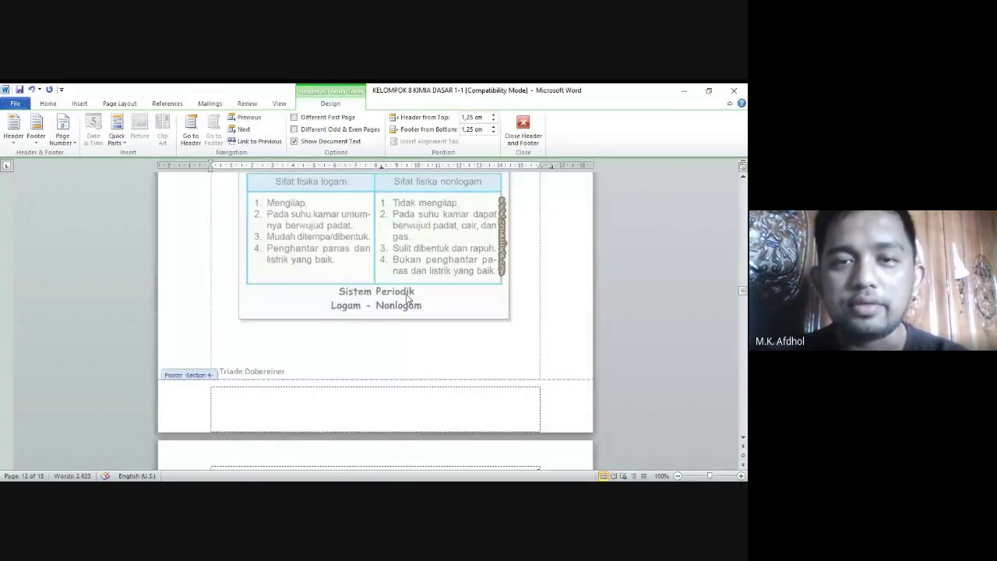
scroll(407, 299, up, 10)
scroll(407, 299, up, 5)
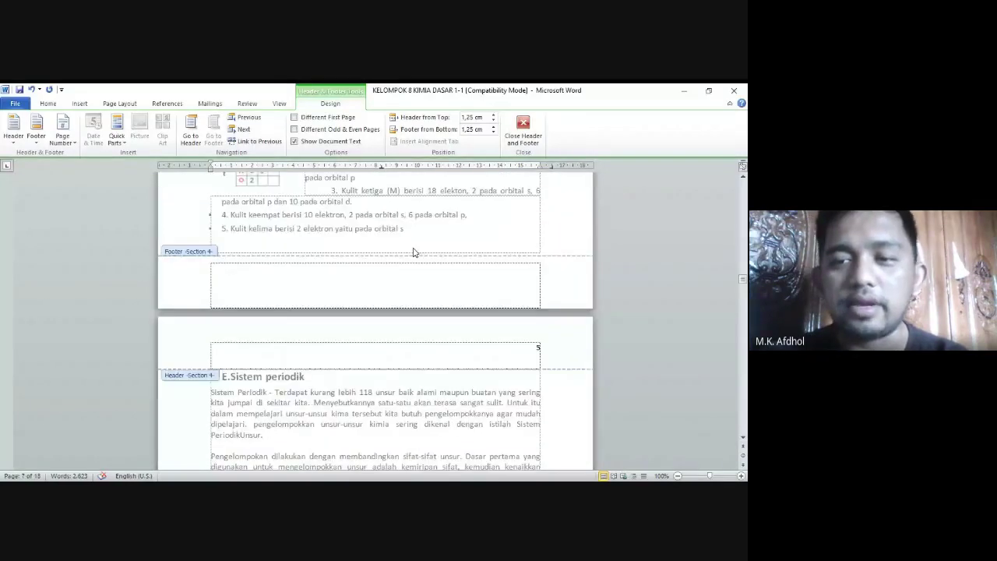
click(414, 251)
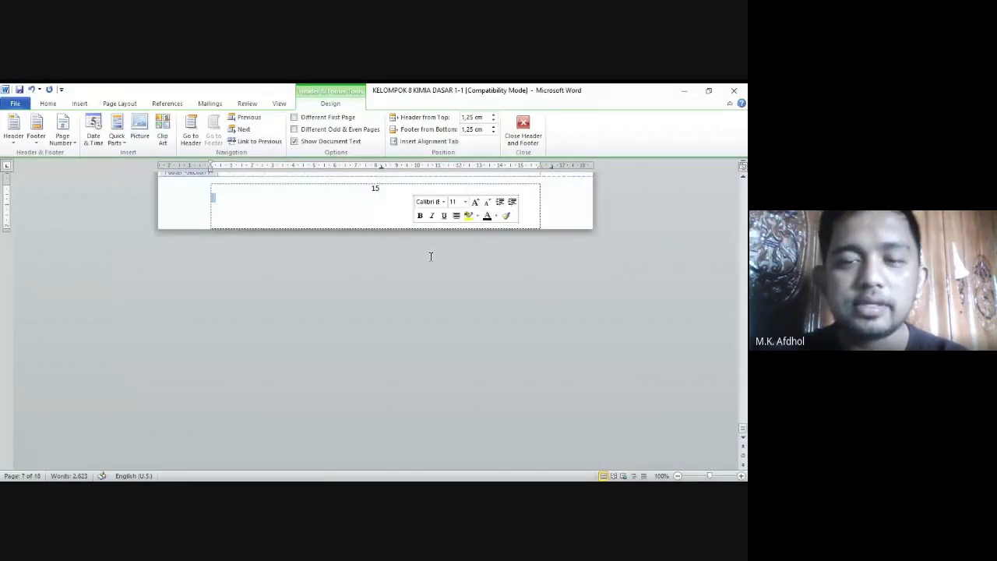
double_click(430, 256)
Step: Examine the page numbering from the cover page through the front matter and BAB I to the Isotop, Isobar dan Isoton heading
drag(743, 381, 743, 179)
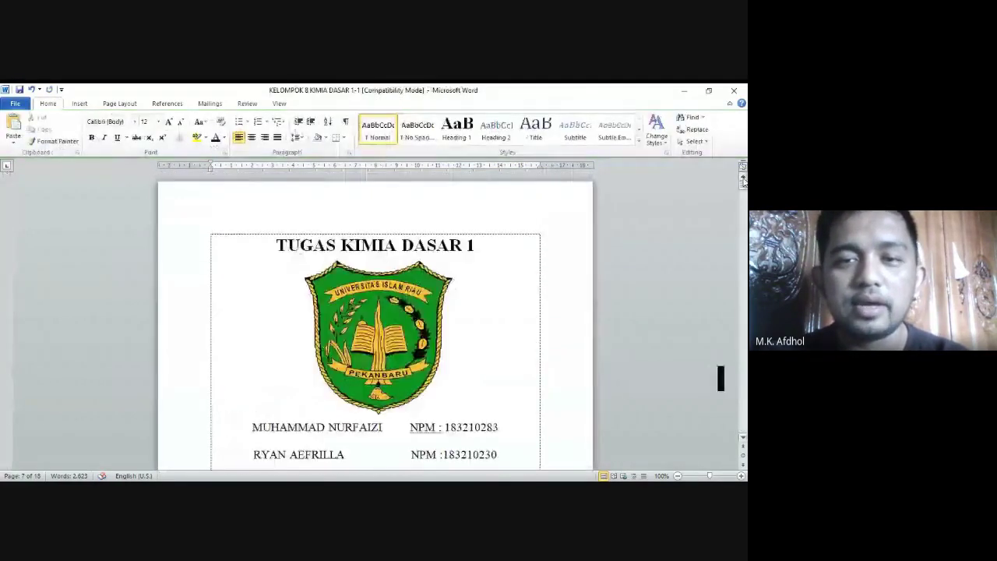
scroll(391, 299, down, 15)
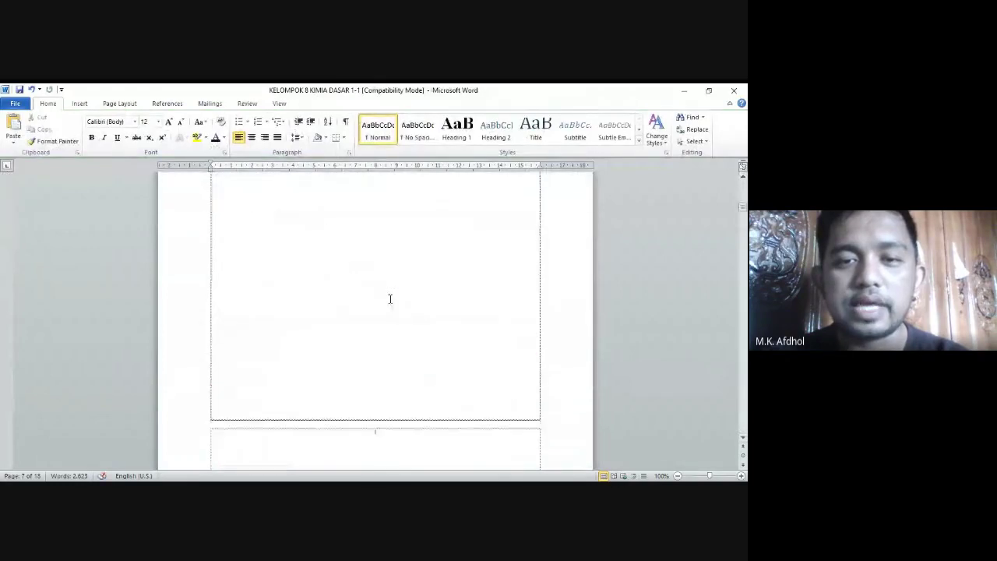
scroll(391, 299, down, 12)
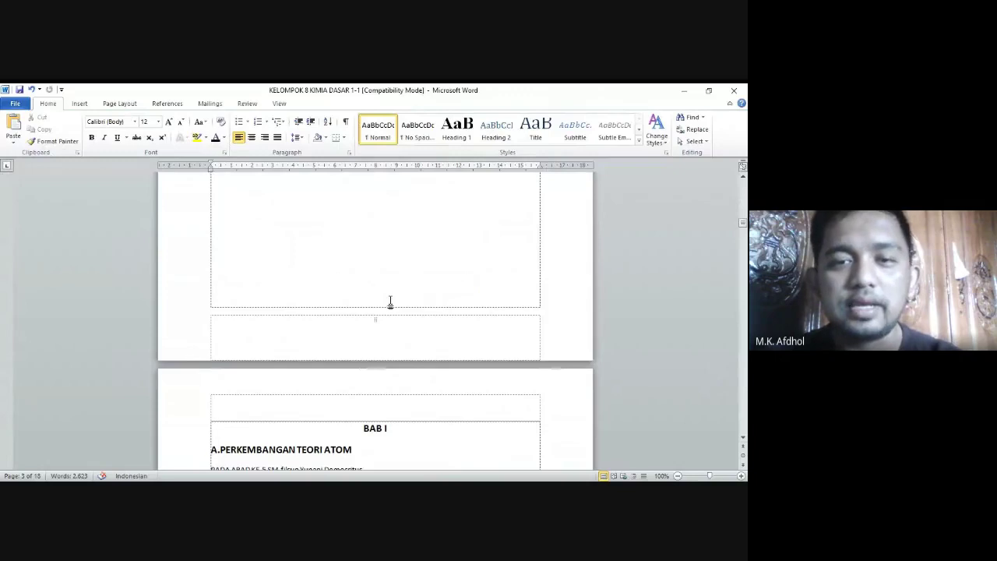
scroll(390, 302, down, 4)
scroll(406, 288, down, 10)
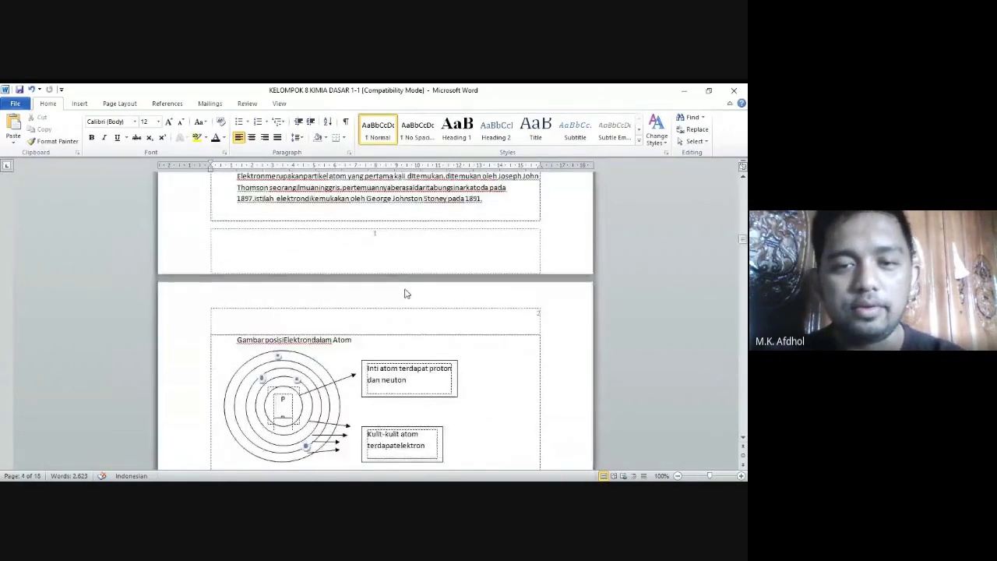
scroll(405, 294, down, 3)
scroll(406, 289, down, 5)
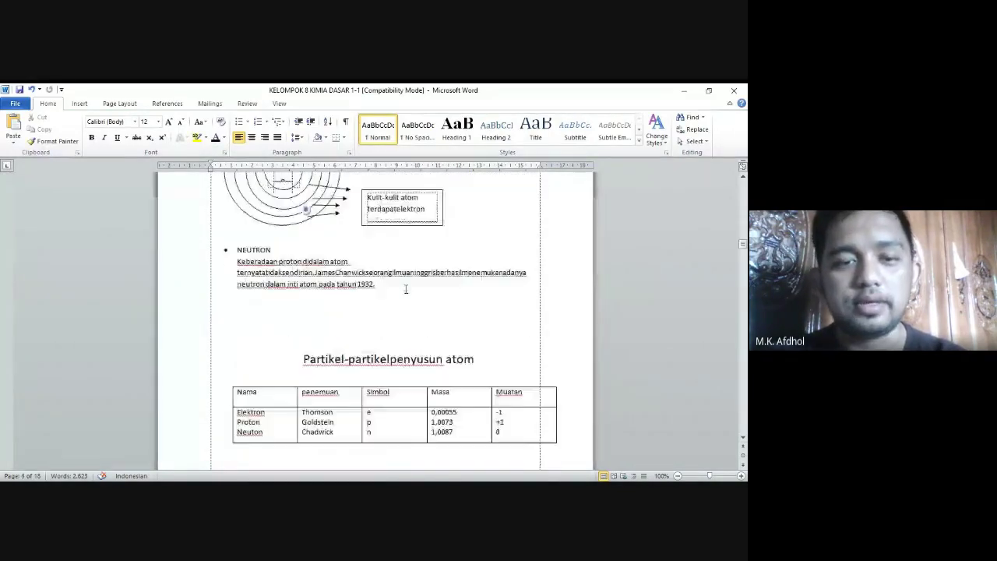
scroll(405, 289, down, 3)
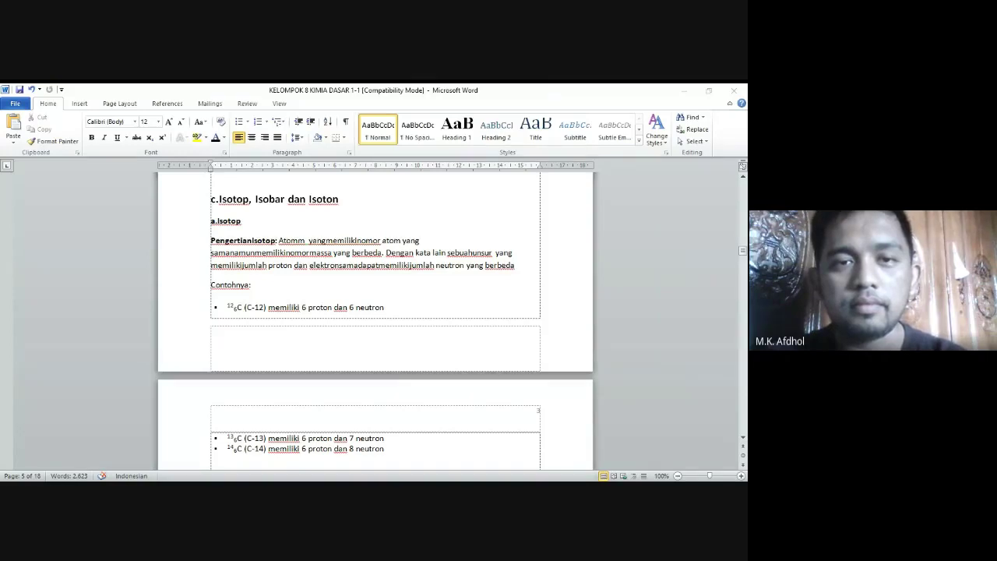
click(313, 98)
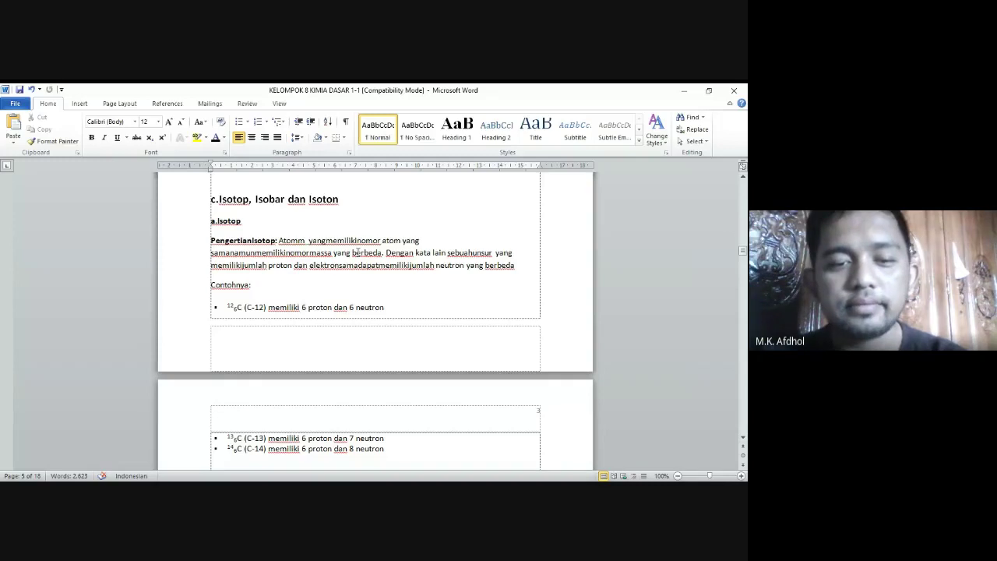
scroll(356, 252, up, 3)
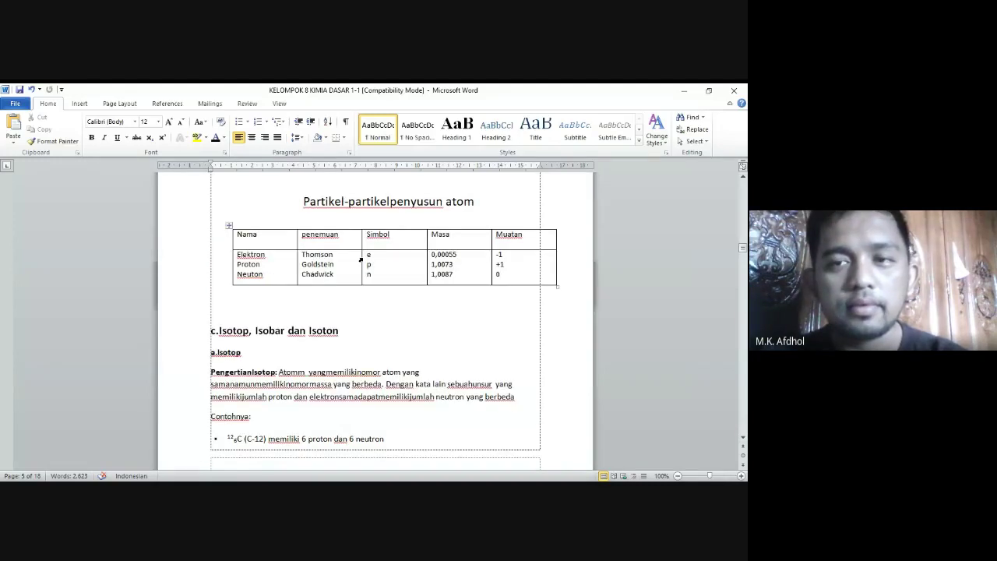
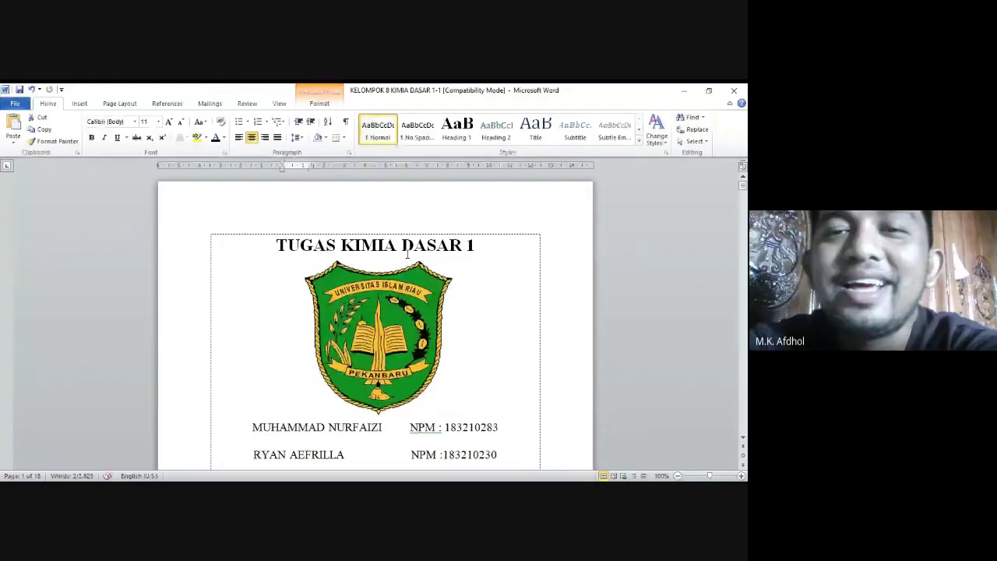
Step: Open header editing on the KATA PENGANTAR page and compare the Link to Previous option in the section 1 and section 2 headers
scroll(407, 281, down, 8)
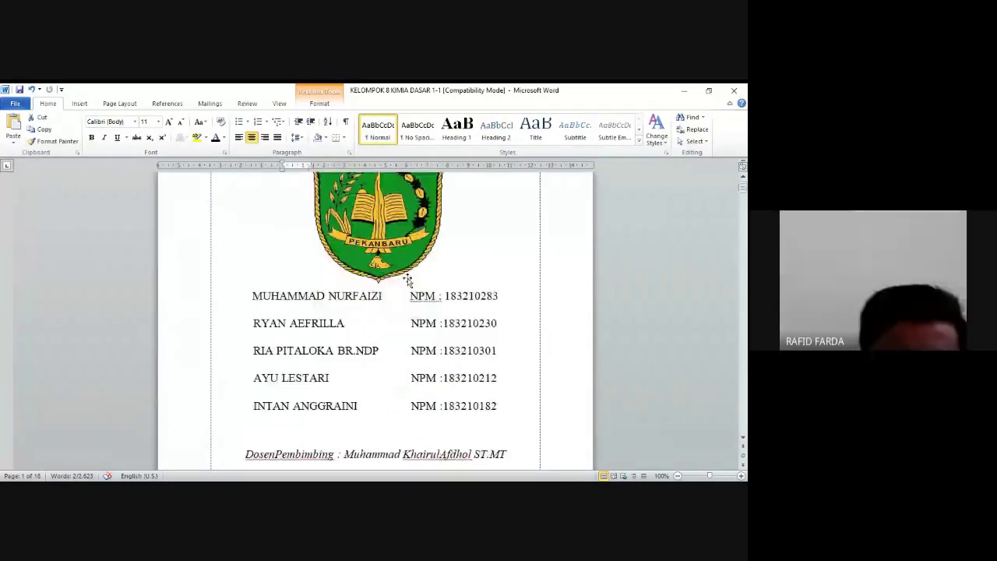
scroll(397, 288, down, 4)
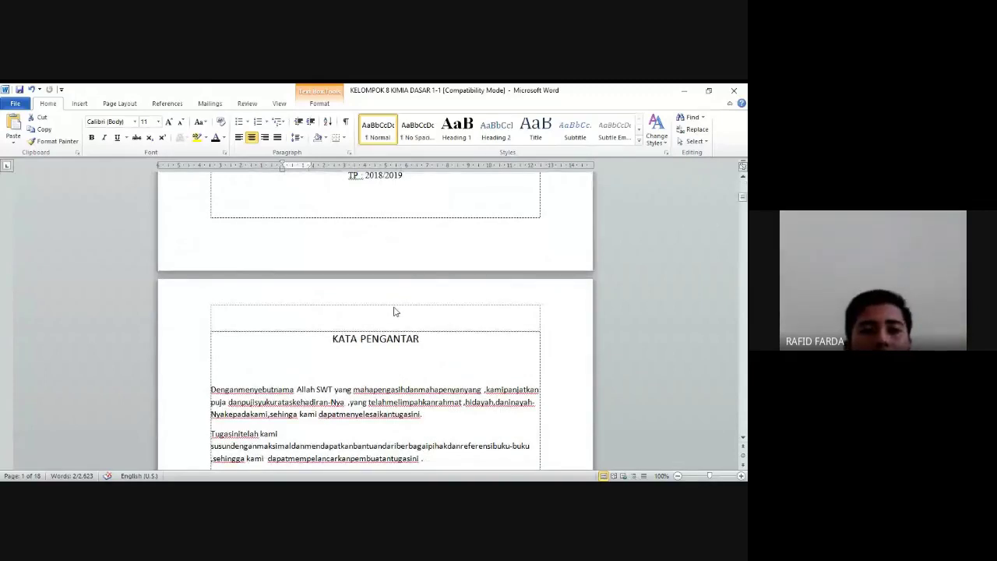
double_click(393, 312)
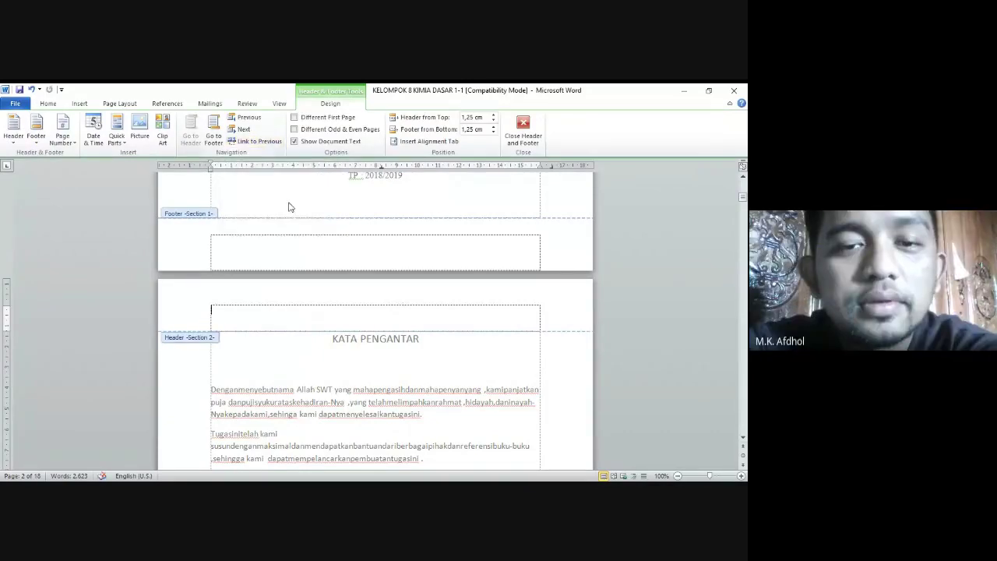
scroll(394, 241, up, 12)
click(394, 230)
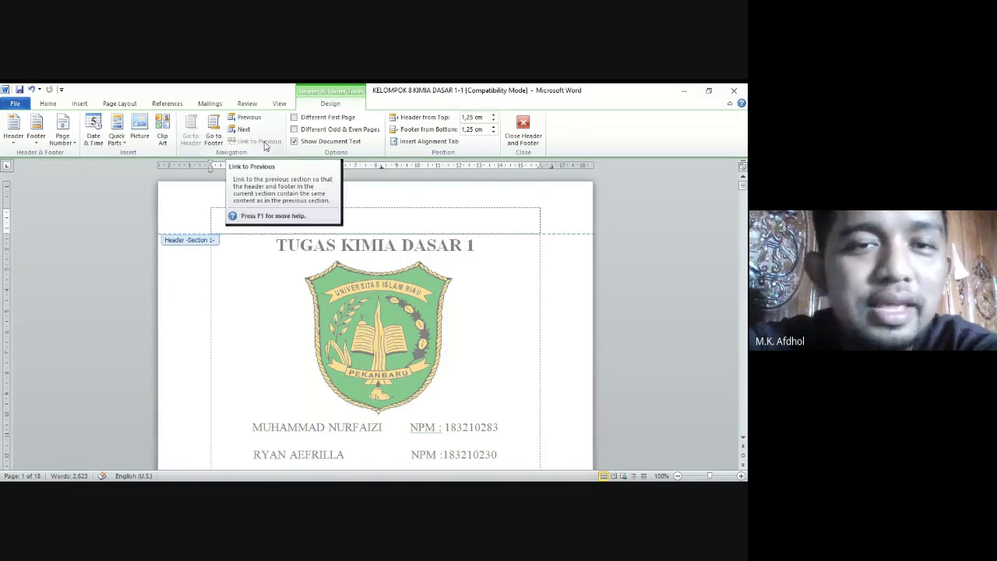
scroll(360, 328, down, 12)
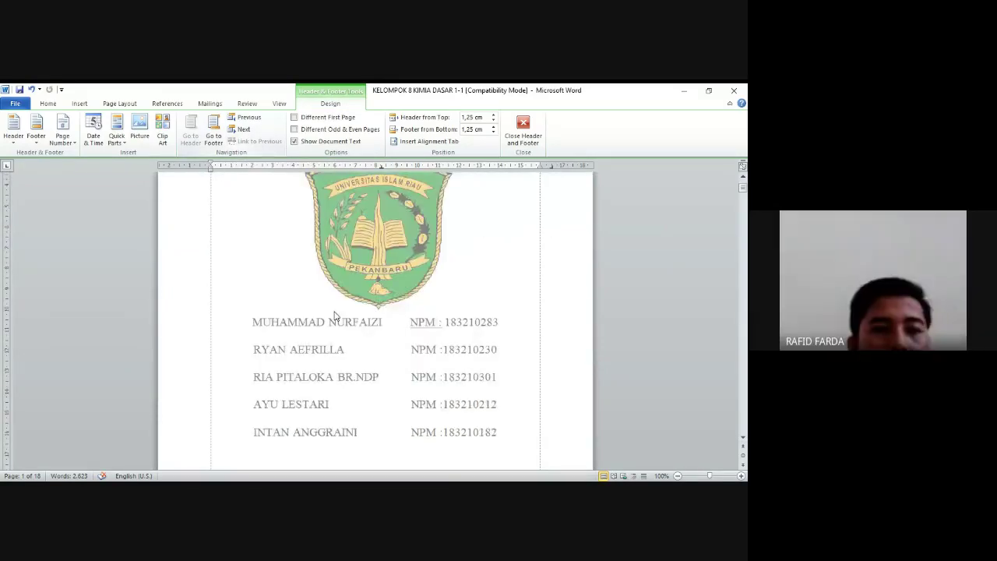
click(379, 322)
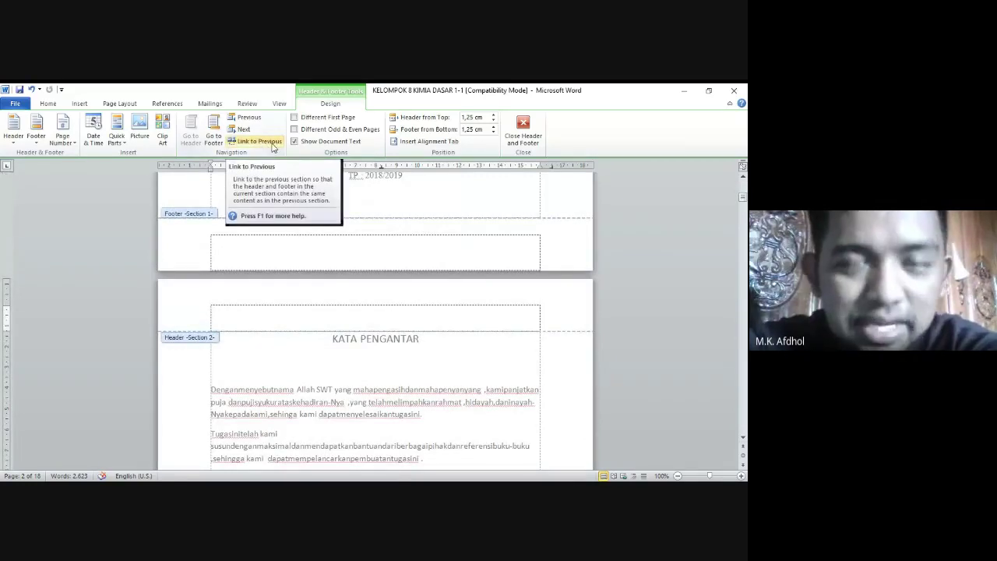
click(274, 145)
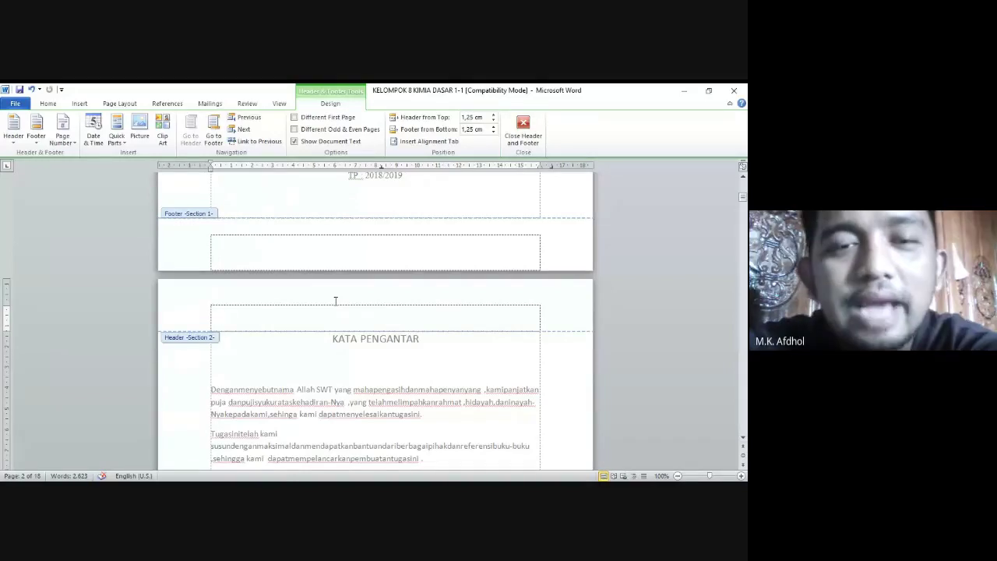
click(232, 330)
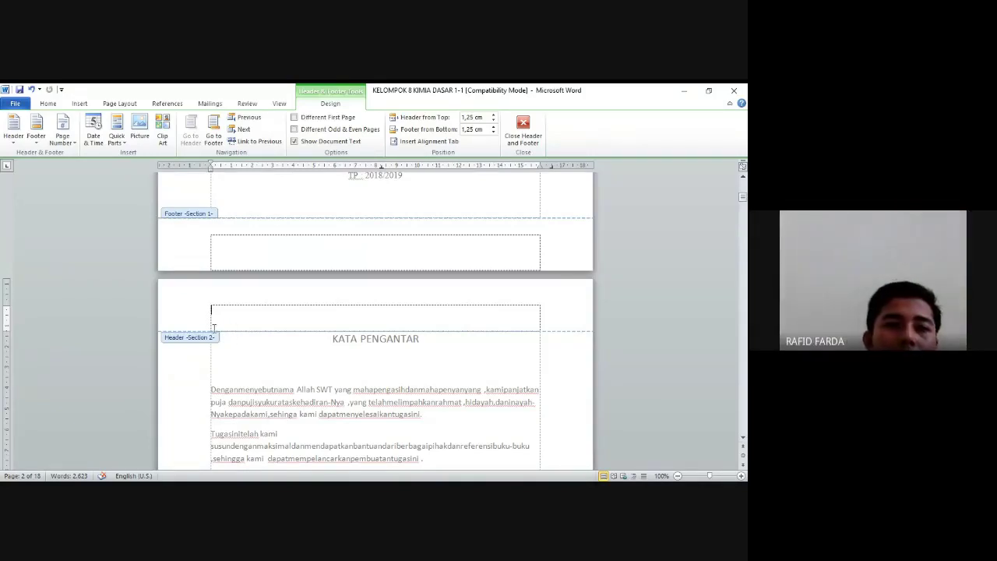
Step: Examine the section 1 and section 2 headers and footers between the cover page and the DAFTAR ISI page
scroll(324, 379, down, 6)
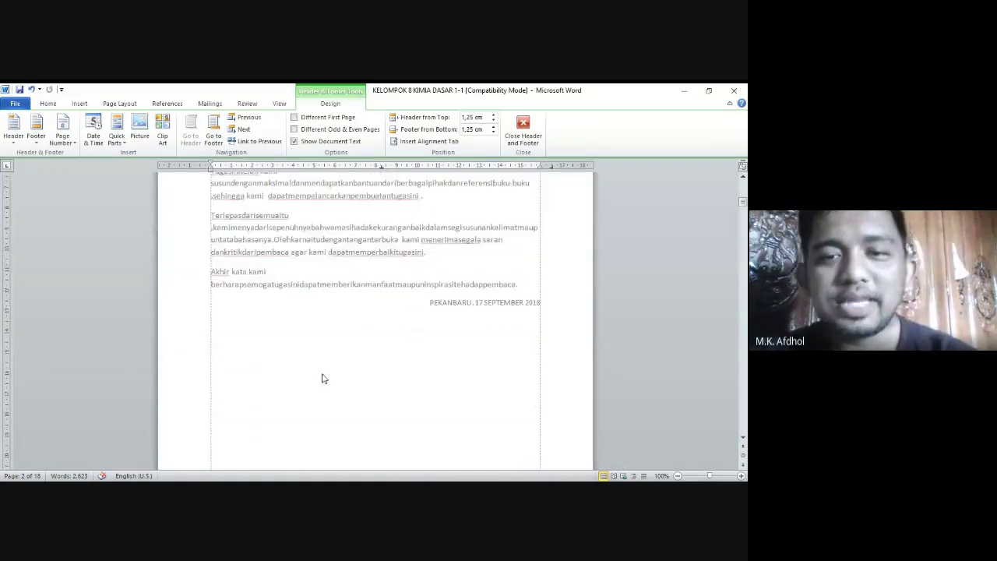
scroll(324, 378, down, 5)
scroll(319, 389, down, 1)
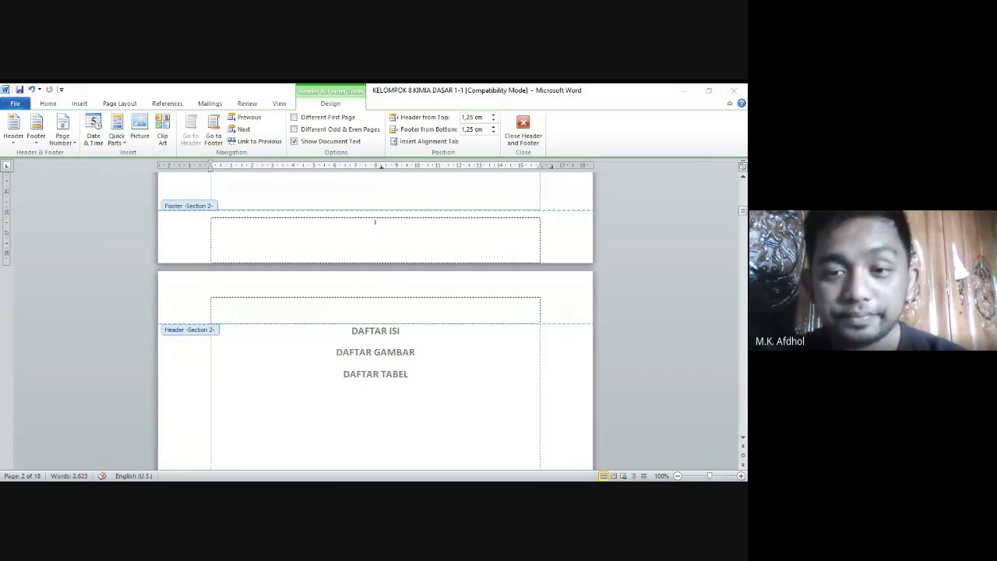
click(396, 423)
scroll(301, 323, up, 15)
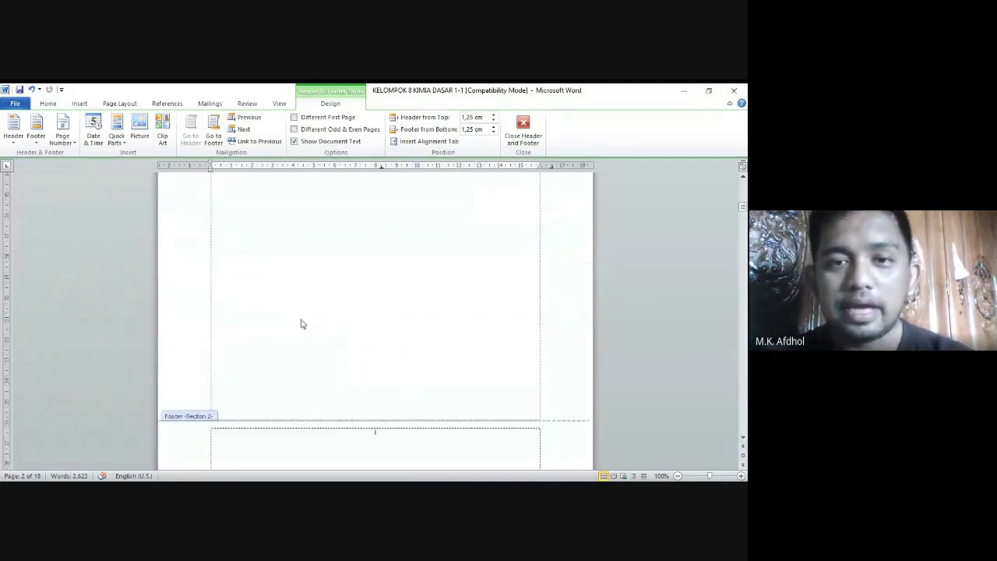
scroll(301, 314, down, 12)
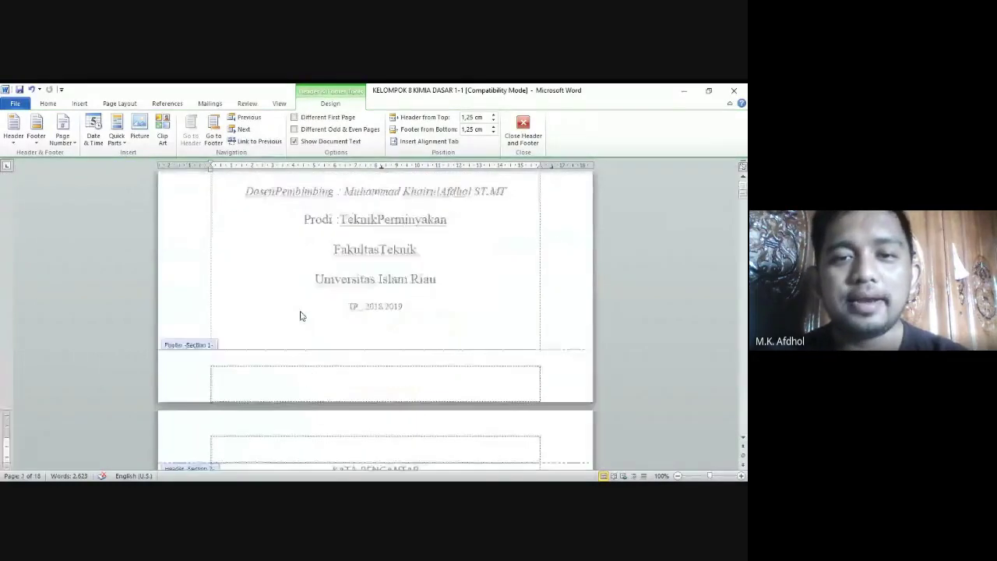
scroll(319, 383, down, 15)
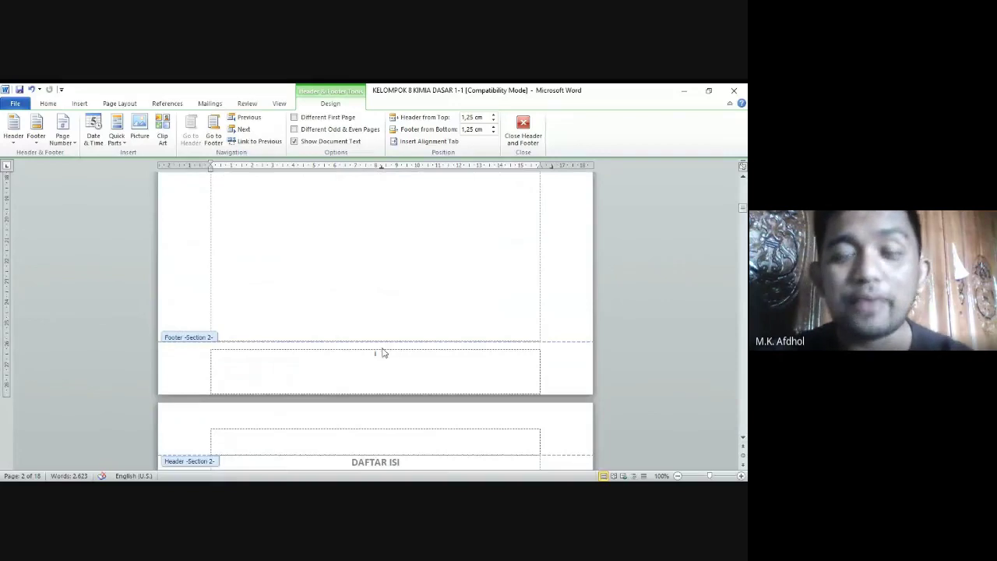
Step: Examine the header and footer page numbers from the DAFTAR ISI page through BAB I to the KonfigurasiElektron heading
scroll(384, 363, down, 5)
scroll(383, 363, down, 15)
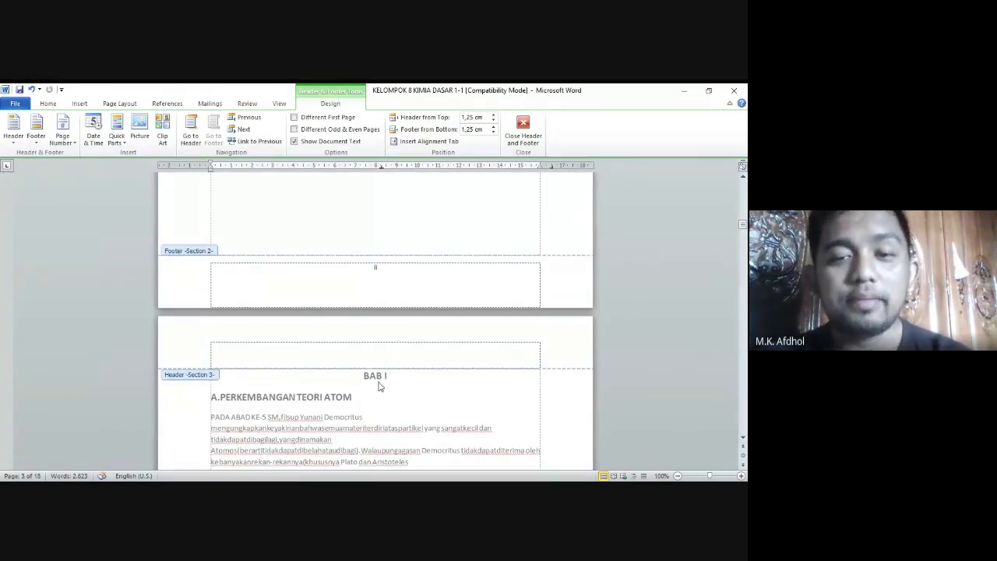
scroll(382, 386, down, 8)
scroll(399, 324, down, 10)
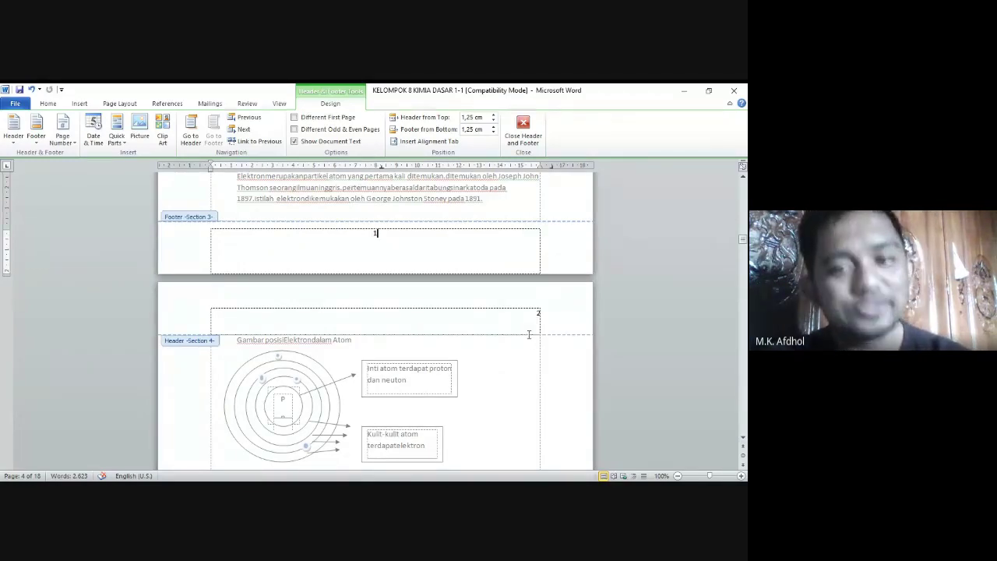
scroll(529, 334, down, 10)
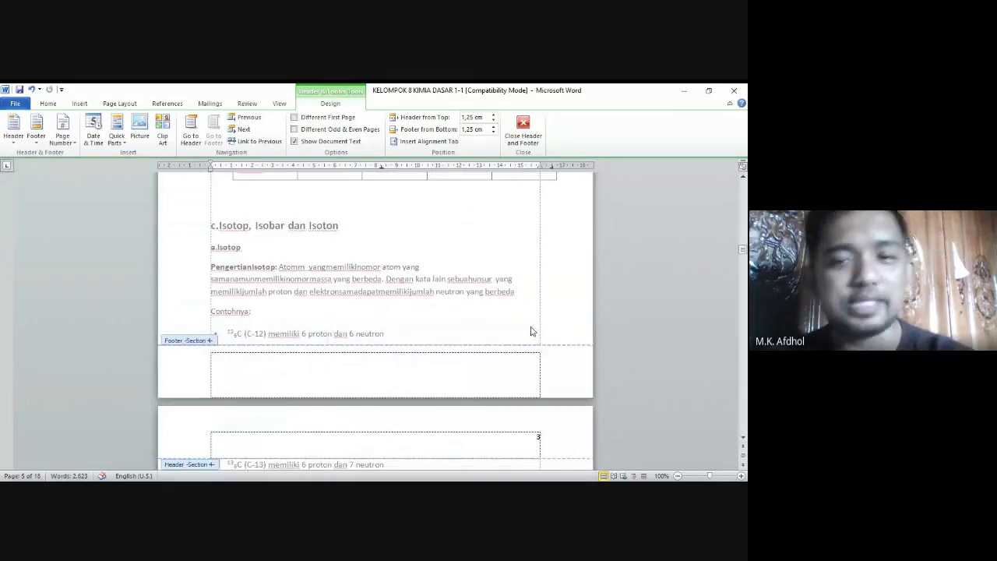
scroll(532, 331, down, 8)
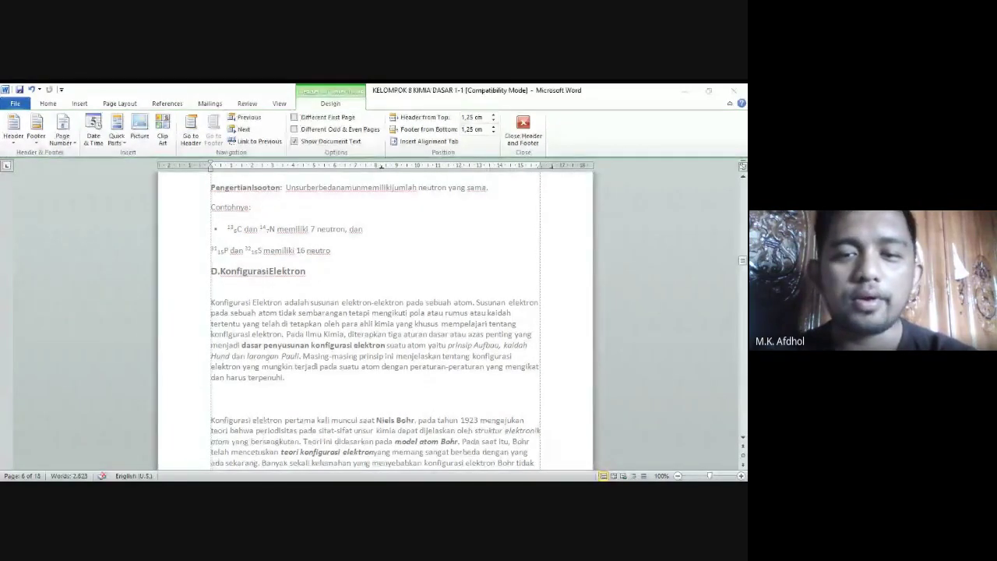
click(569, 427)
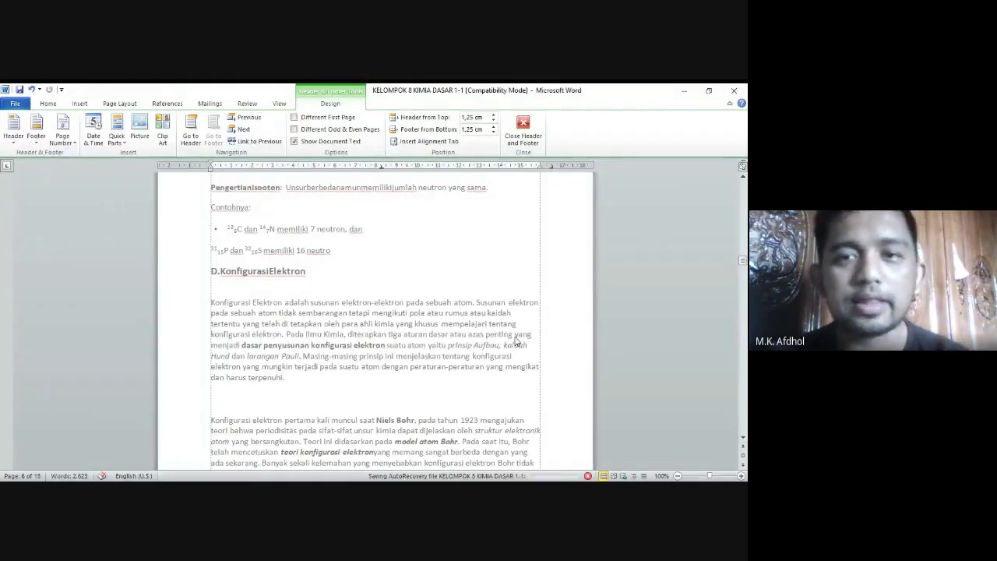
Step: Examine the page numbers in the headers and footers of the first chapter pages and return to the body text
scroll(510, 336, up, 2)
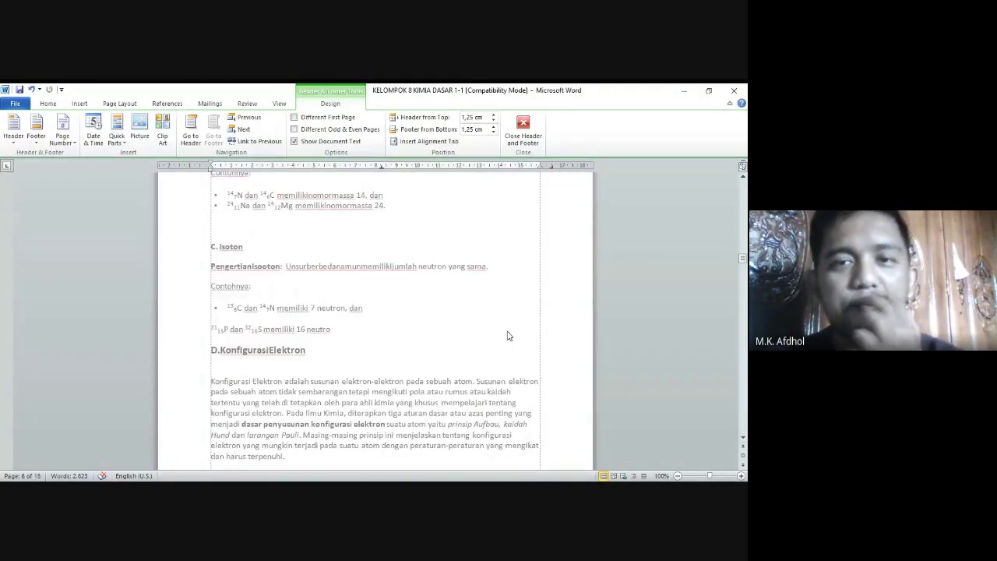
scroll(508, 336, up, 4)
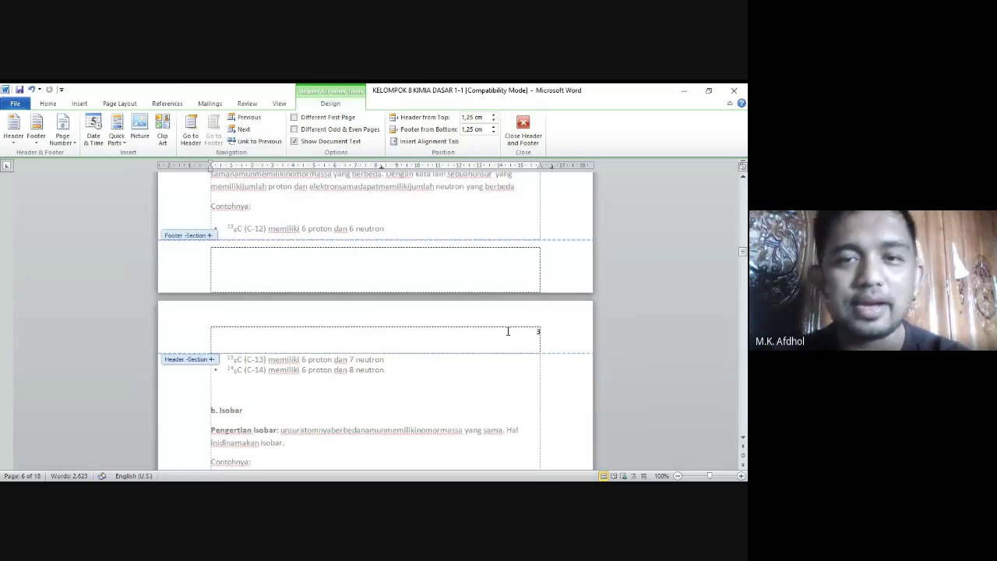
scroll(506, 335, up, 3)
scroll(506, 335, up, 10)
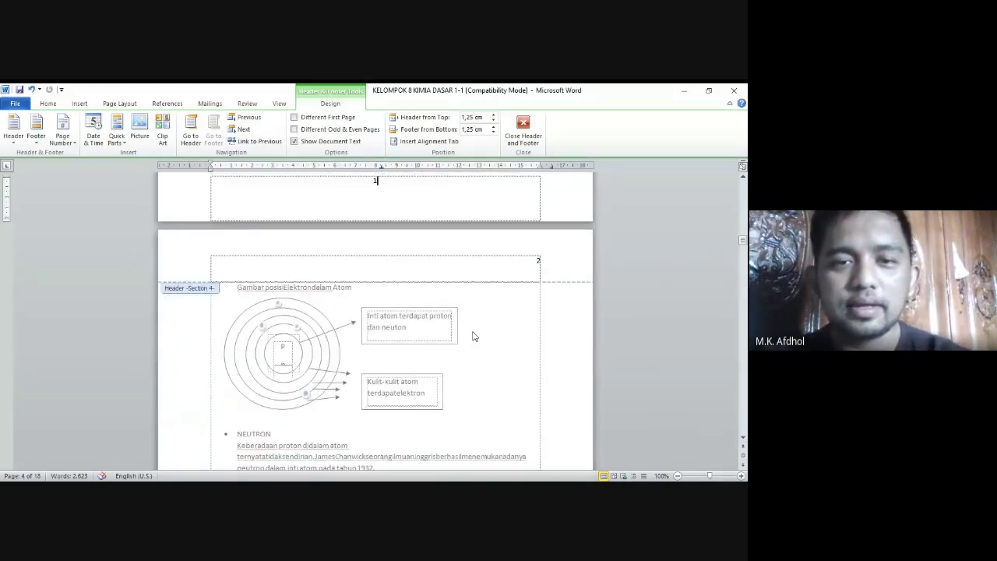
scroll(472, 334, up, 2)
triple_click(217, 285)
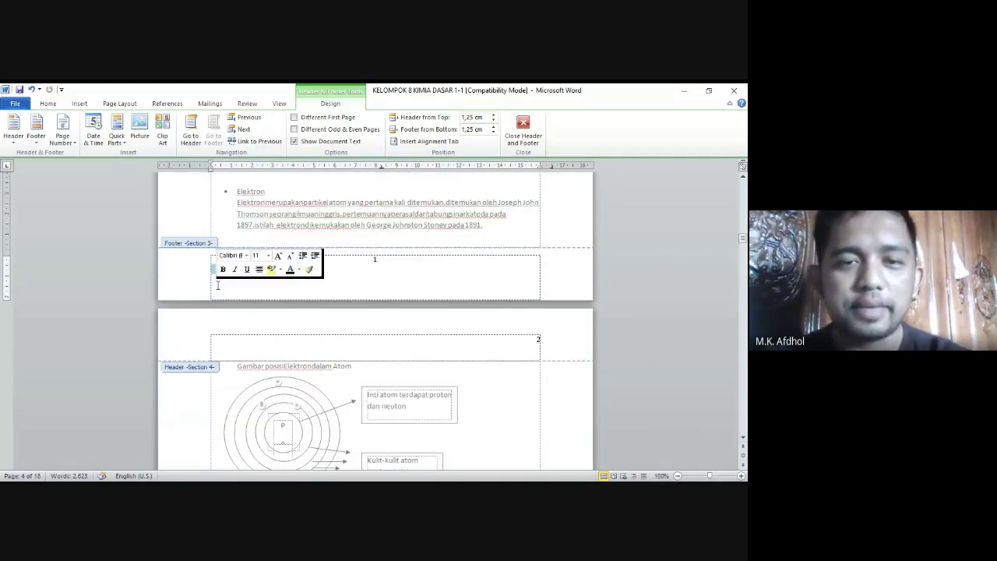
double_click(358, 394)
scroll(351, 381, down, 5)
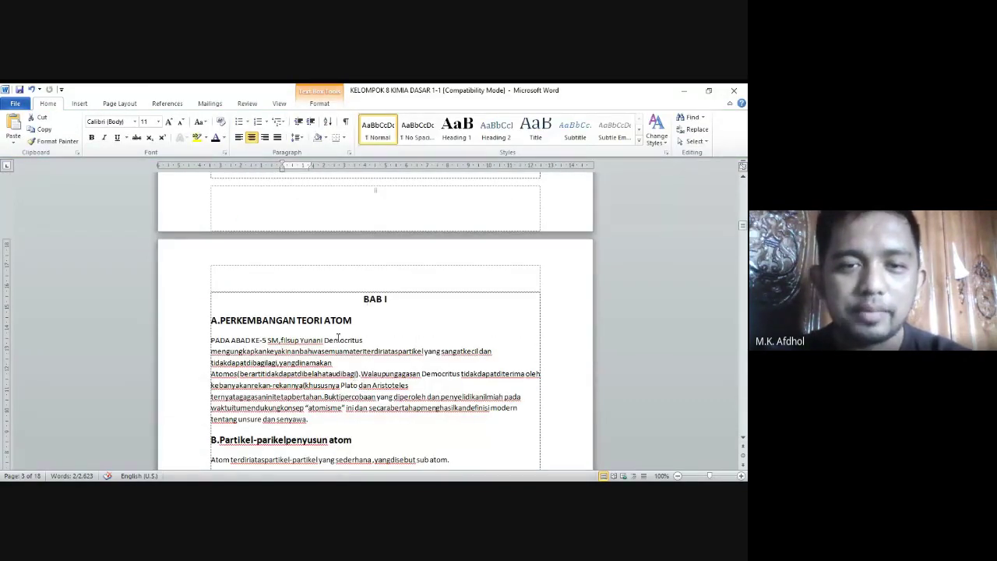
click(364, 304)
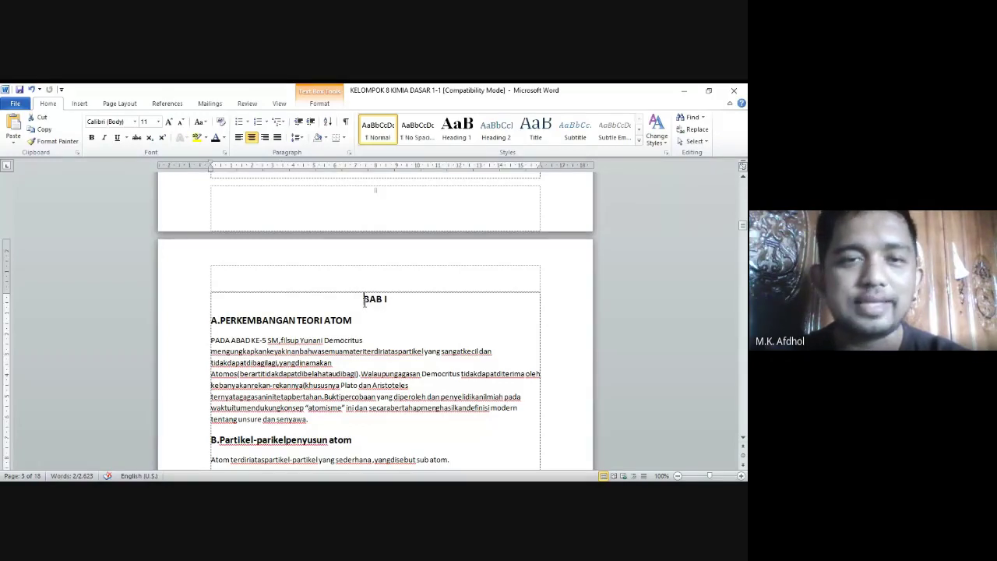
click(127, 106)
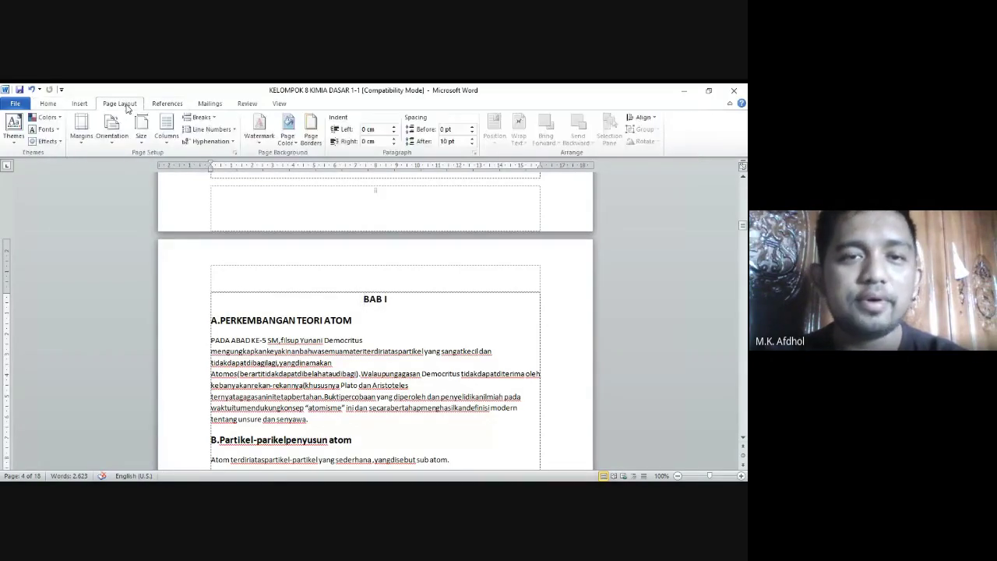
click(201, 117)
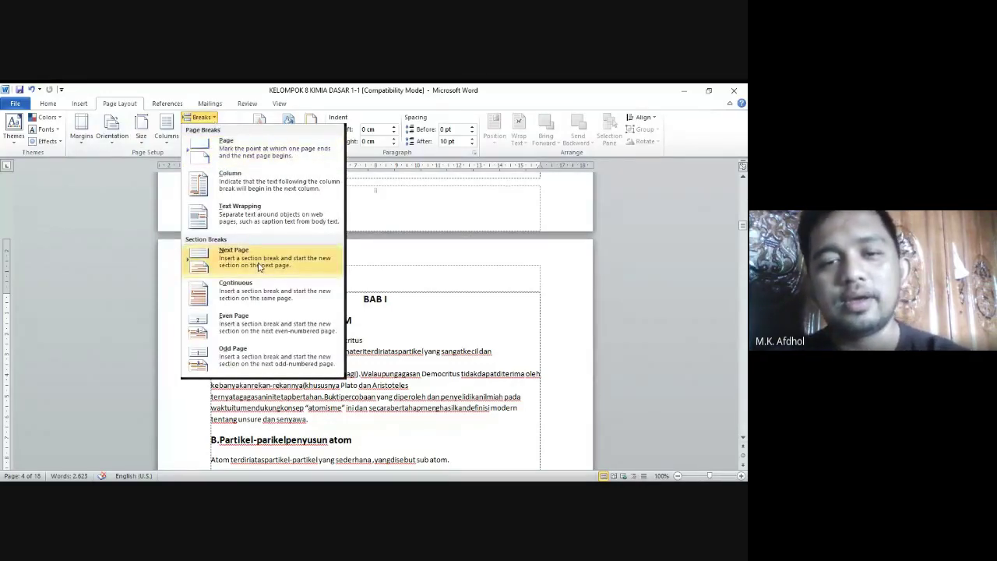
click(502, 339)
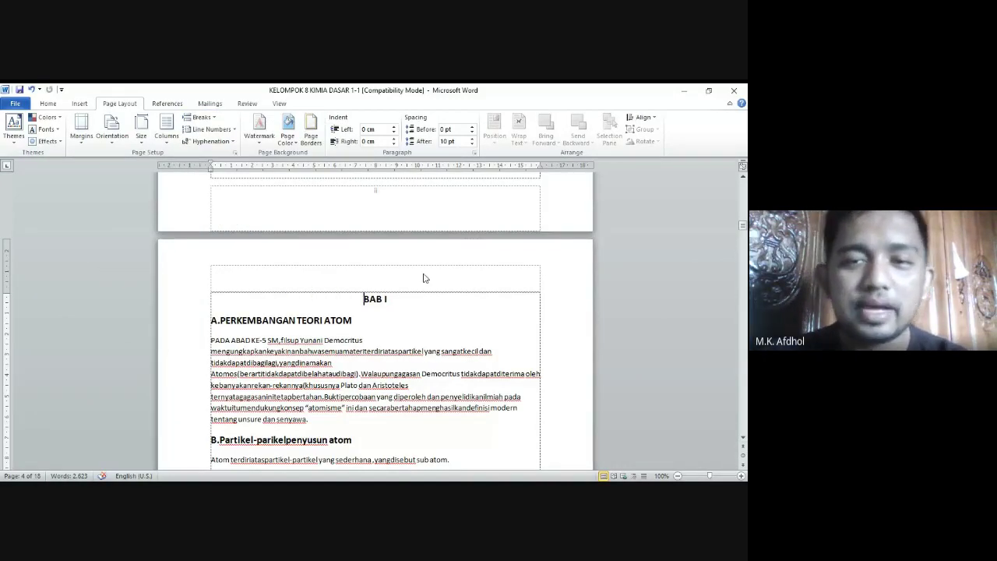
Step: Examine the section headers and footers from the first BAB I pages back to the cover page and leave header editing
double_click(424, 278)
scroll(424, 284, down, 12)
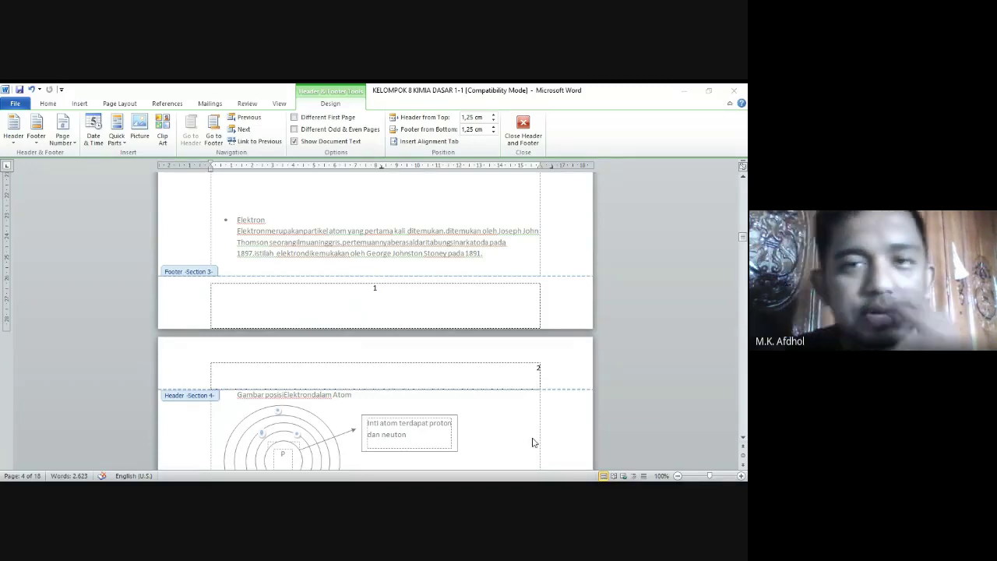
scroll(464, 360, up, 15)
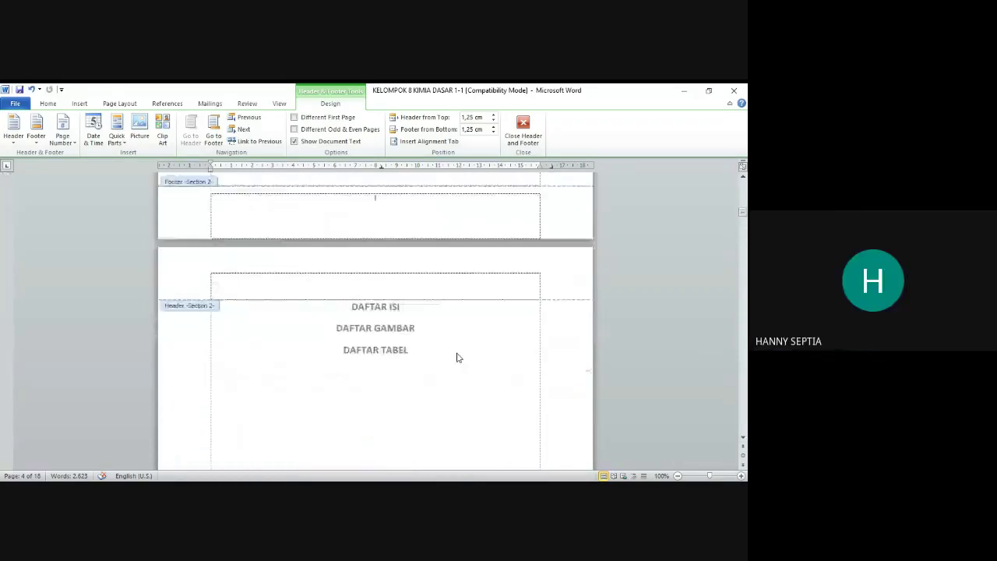
scroll(457, 358, up, 8)
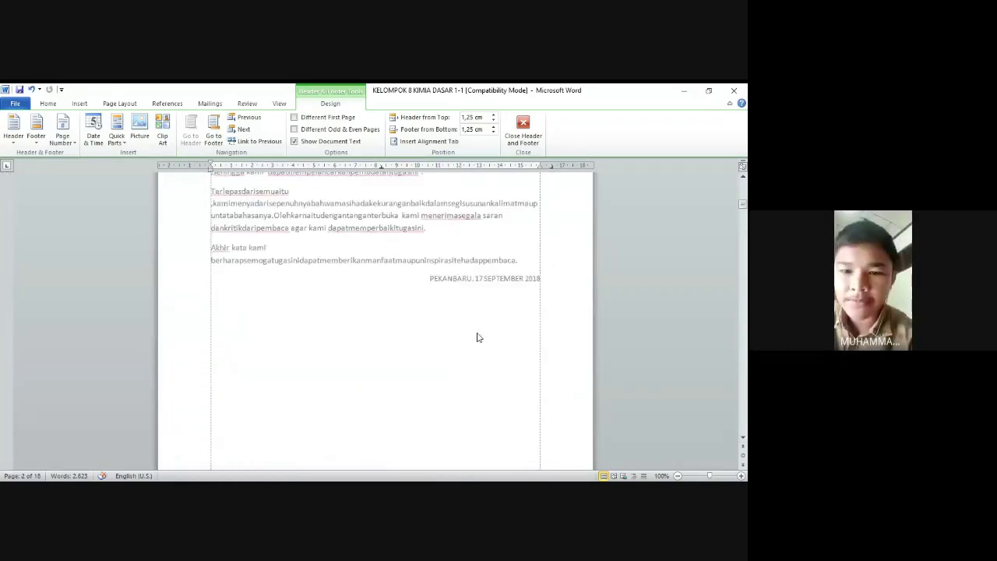
scroll(472, 319, up, 5)
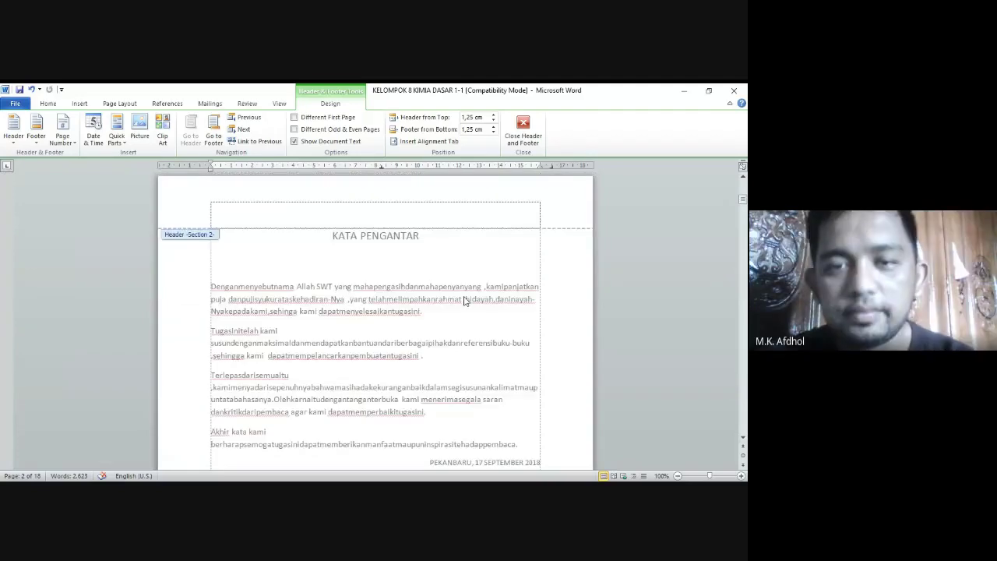
scroll(465, 302, up, 10)
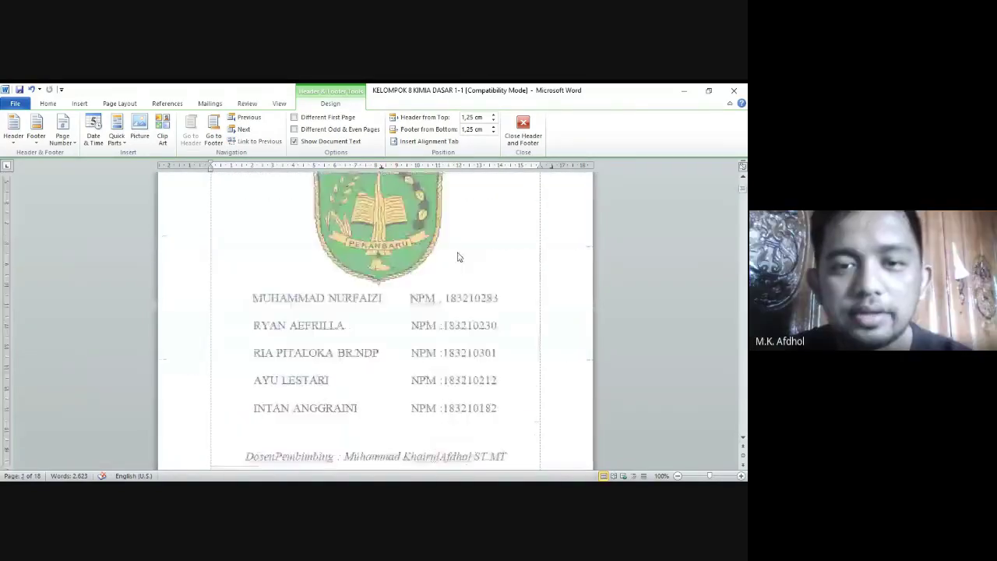
double_click(450, 316)
scroll(450, 316, up, 10)
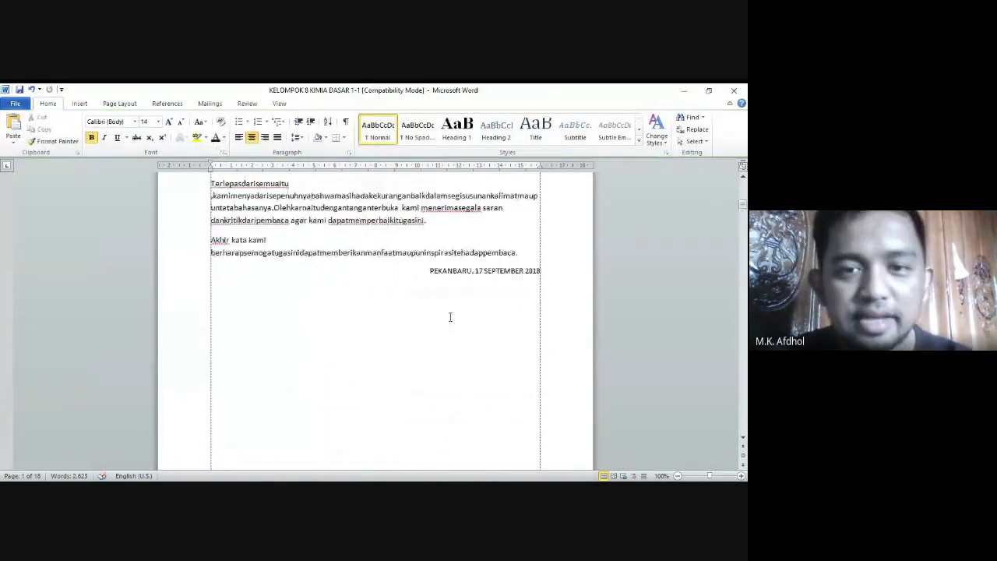
scroll(451, 317, up, 5)
Step: Insert Next Page section breaks before the DAFTAR GAMBAR and DAFTAR TABEL headings so each starts its own page
scroll(449, 317, down, 10)
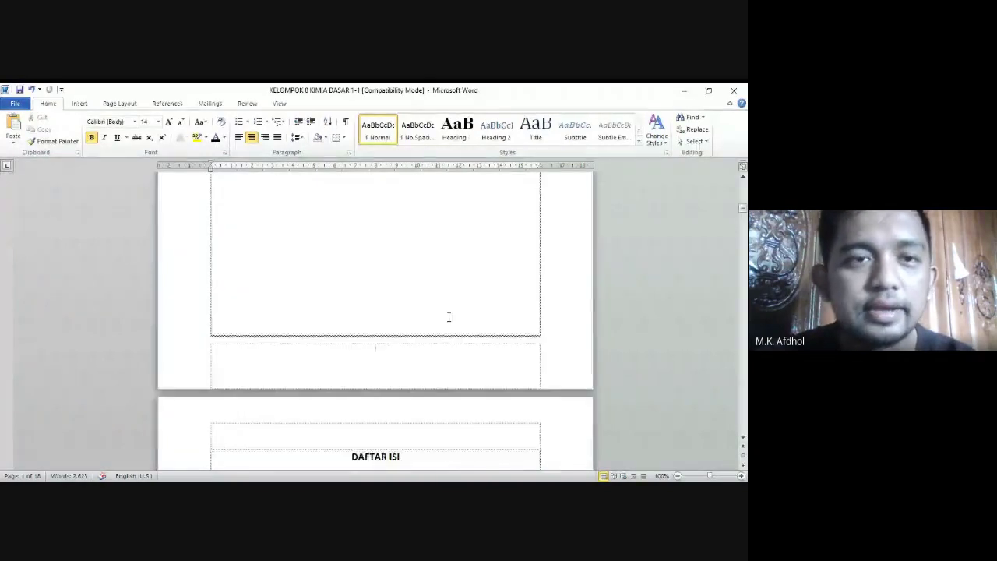
scroll(448, 317, down, 3)
click(336, 347)
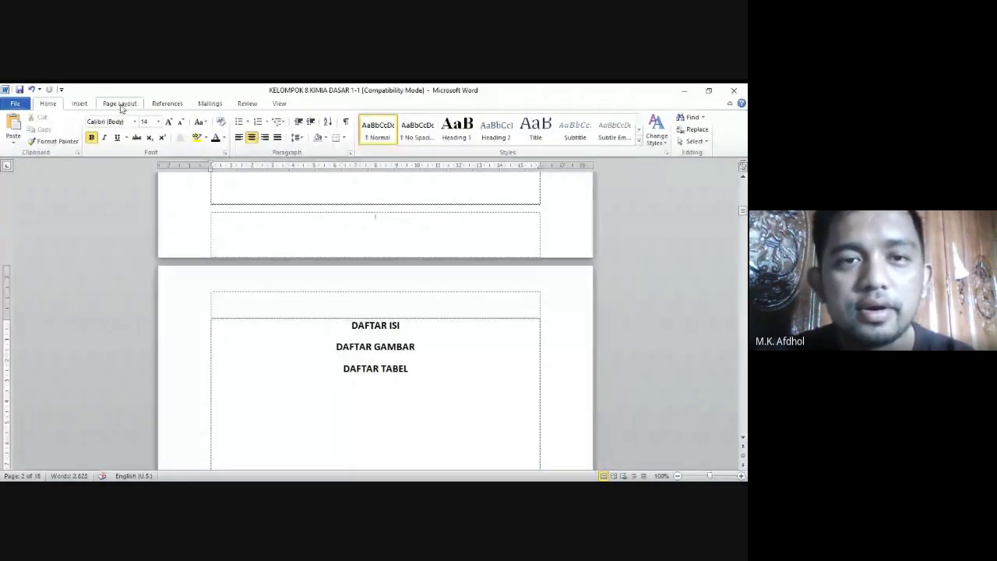
click(121, 105)
click(200, 117)
click(226, 257)
click(200, 117)
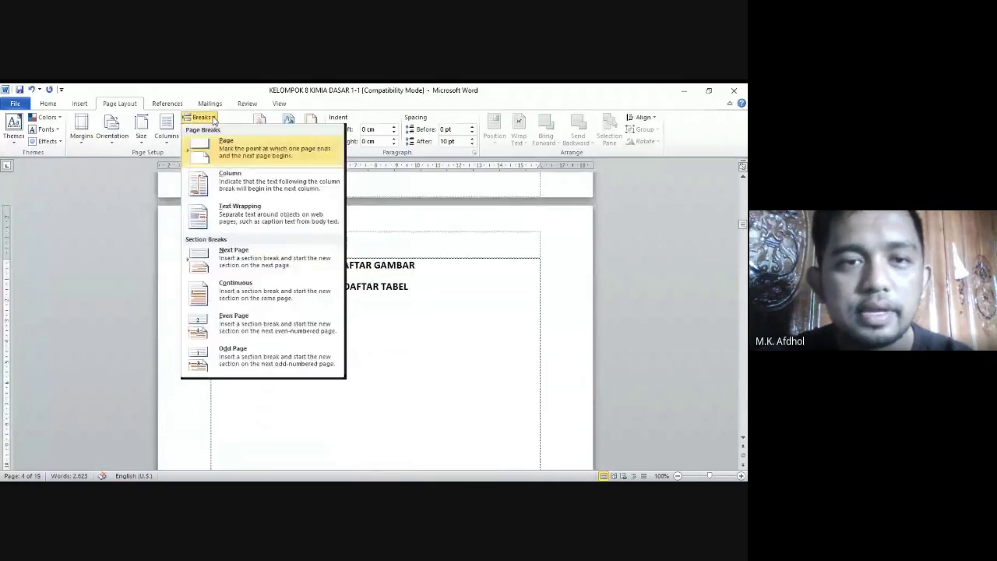
click(225, 253)
Step: Examine the footer page numbers on the DAFTAR ISI, DAFTAR GAMBAR and DAFTAR TABEL pages
scroll(317, 243, down, 5)
scroll(323, 248, up, 6)
scroll(324, 250, down, 5)
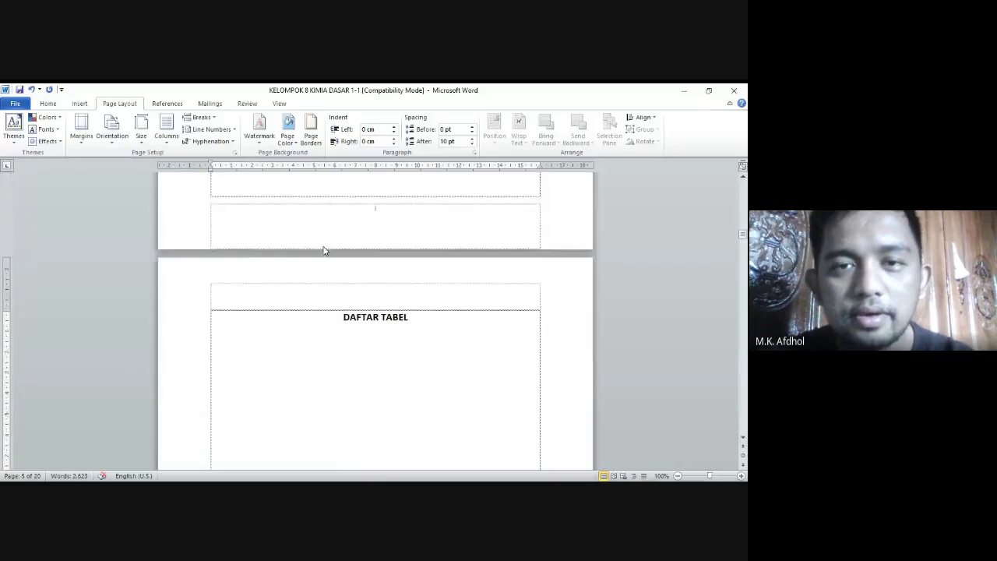
scroll(327, 247, up, 8)
scroll(330, 243, down, 3)
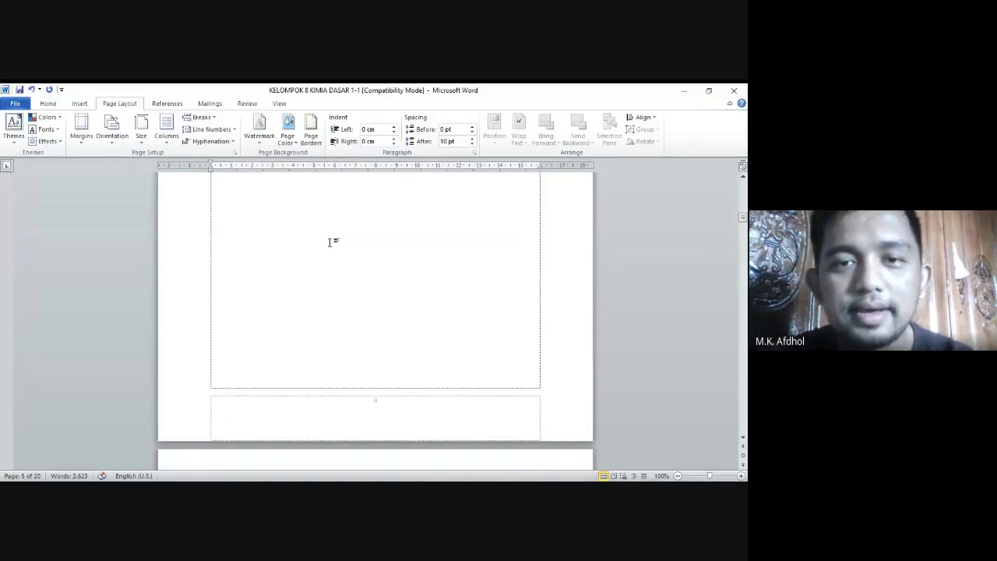
scroll(329, 241, up, 3)
scroll(331, 240, down, 3)
scroll(340, 261, up, 3)
scroll(343, 268, down, 3)
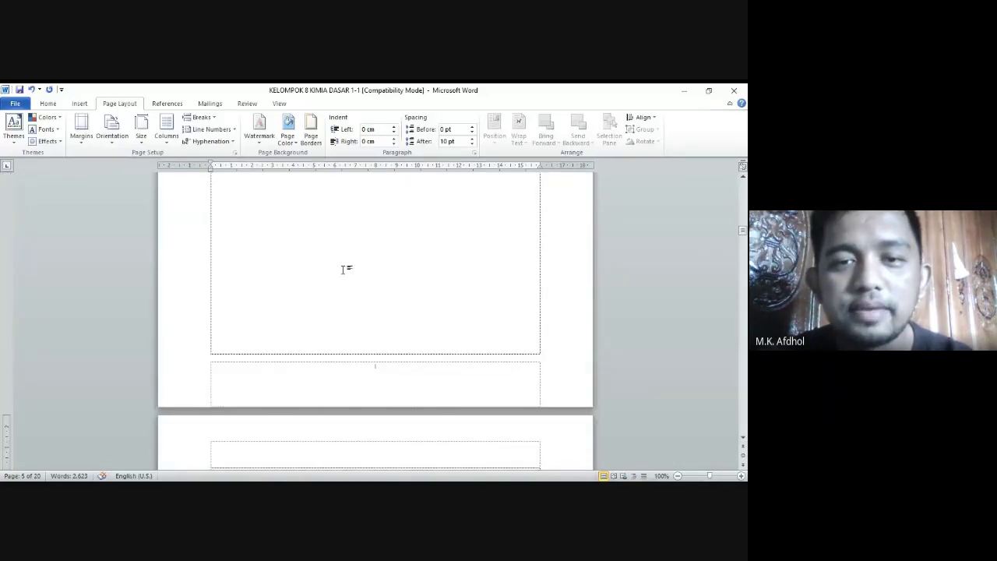
Step: Format the page numbers in the DAFTAR GAMBAR section's footer to continue from the previous section
scroll(366, 257, down, 3)
double_click(381, 238)
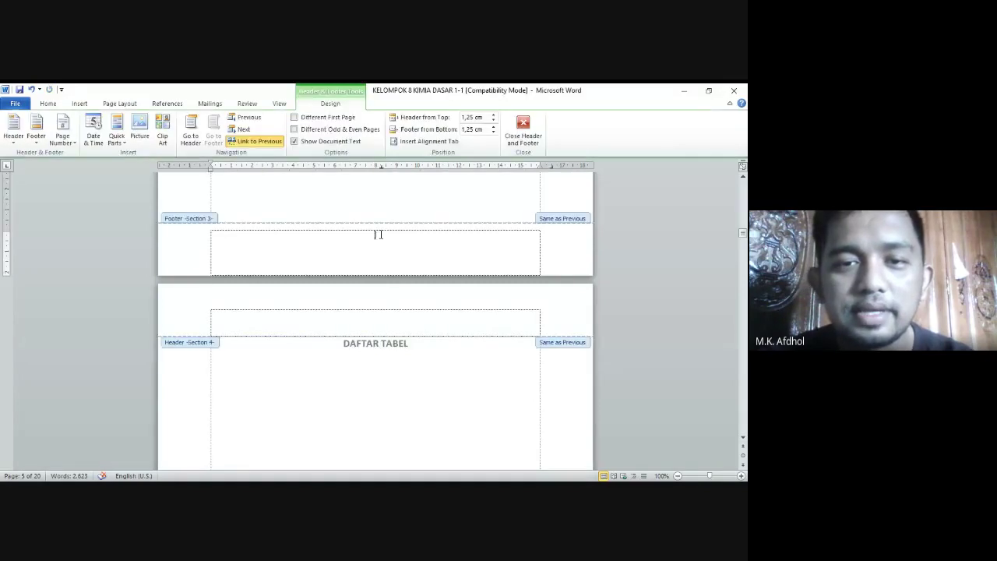
click(61, 138)
click(93, 204)
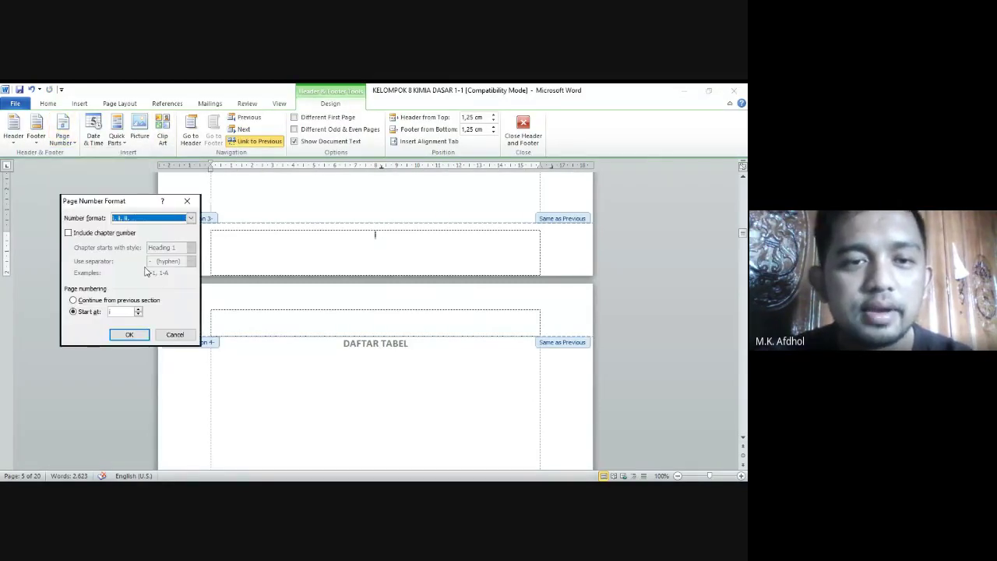
click(89, 302)
click(129, 335)
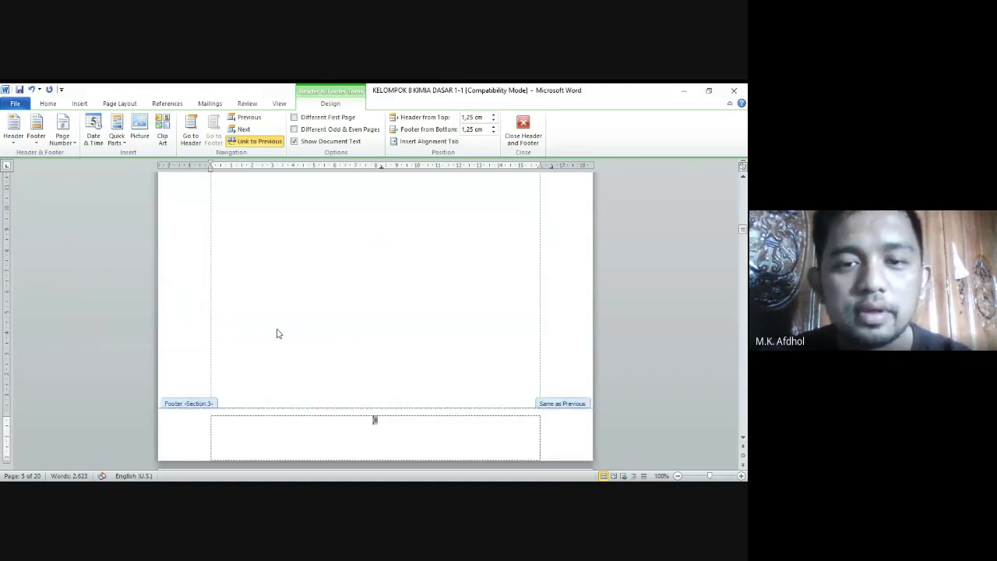
Step: Make the DAFTAR TABEL section's footer page numbering continue from the previous section
scroll(288, 324, down, 10)
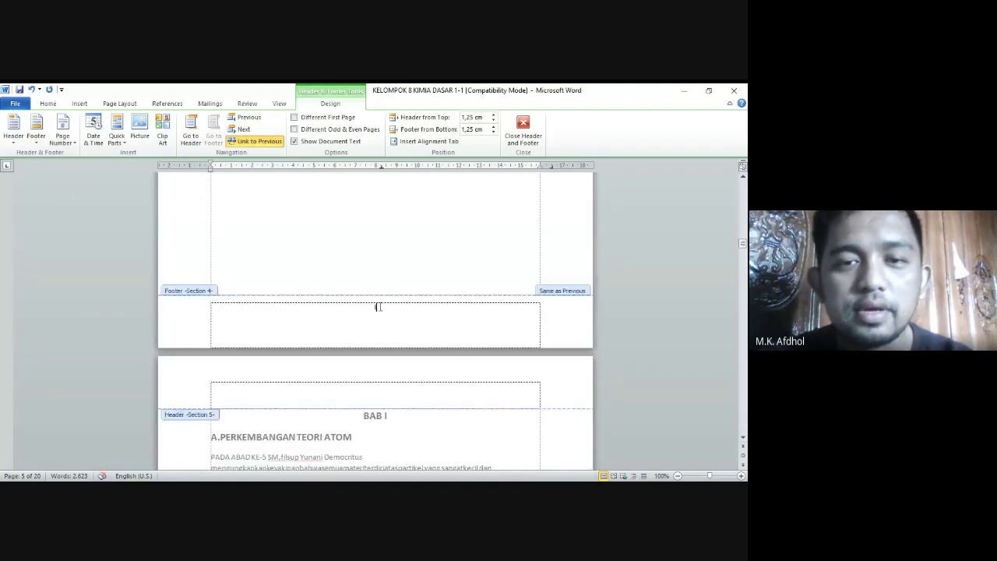
click(62, 137)
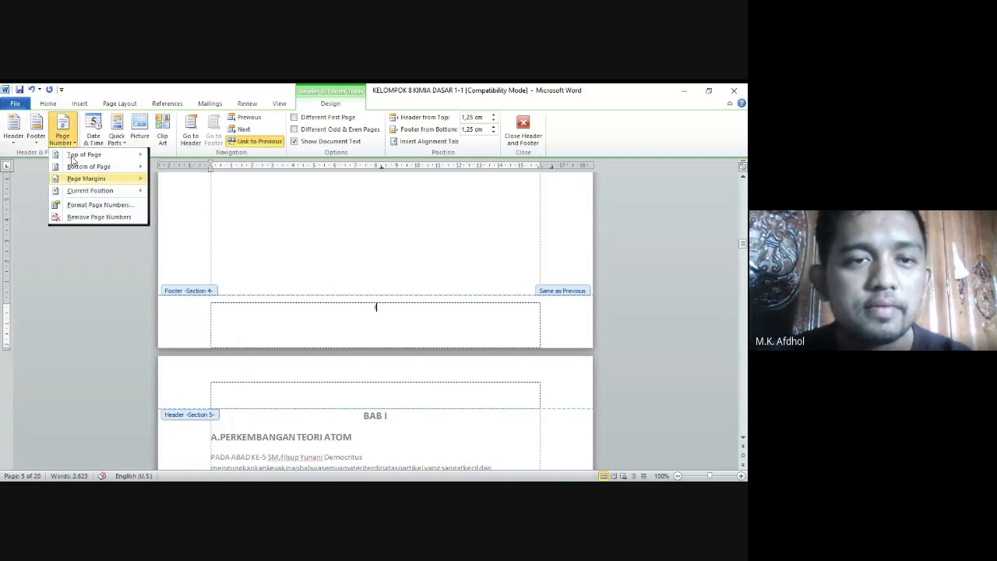
click(88, 208)
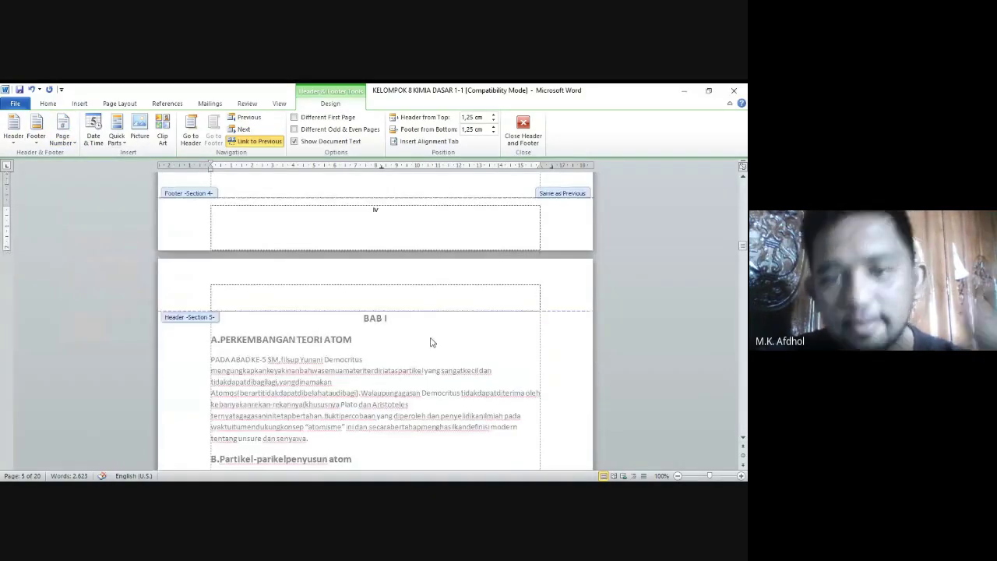
Step: Examine the page numbering across the front matter from the cover to DAFTAR TABEL, closing header and footer editing along the way
scroll(432, 343, up, 10)
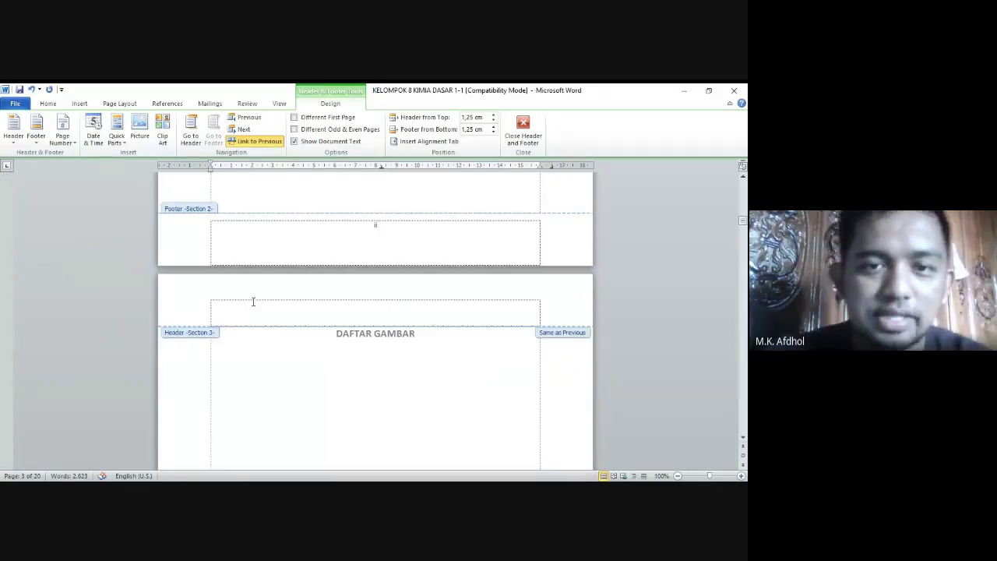
scroll(264, 304, up, 6)
scroll(262, 307, up, 5)
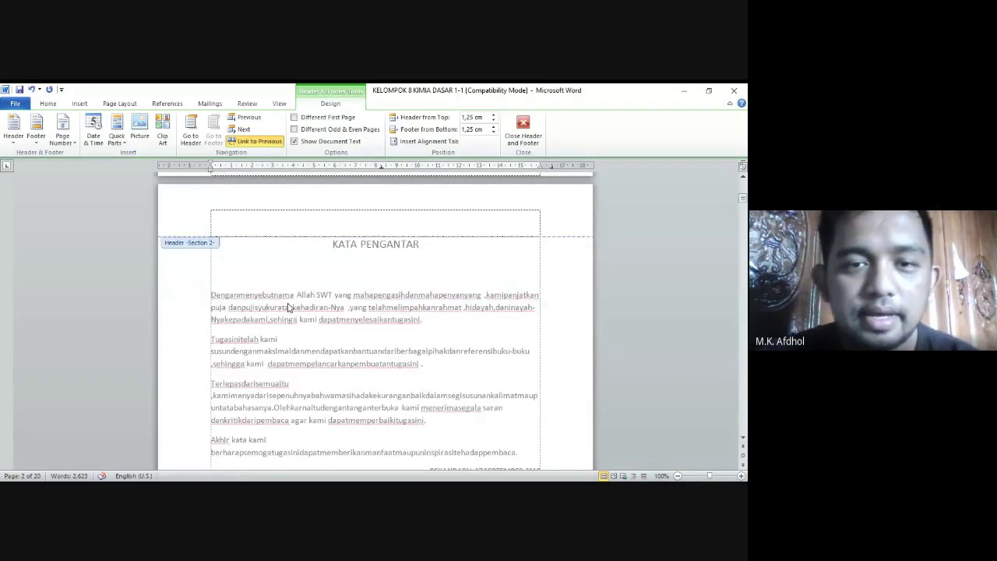
scroll(290, 304, up, 5)
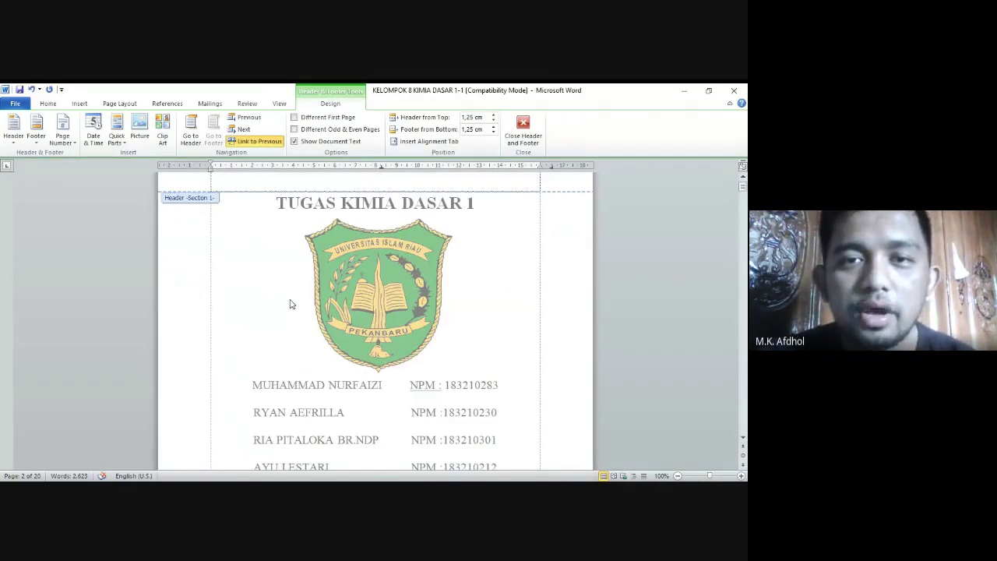
scroll(290, 304, down, 5)
scroll(290, 299, up, 2)
double_click(370, 249)
scroll(369, 249, down, 15)
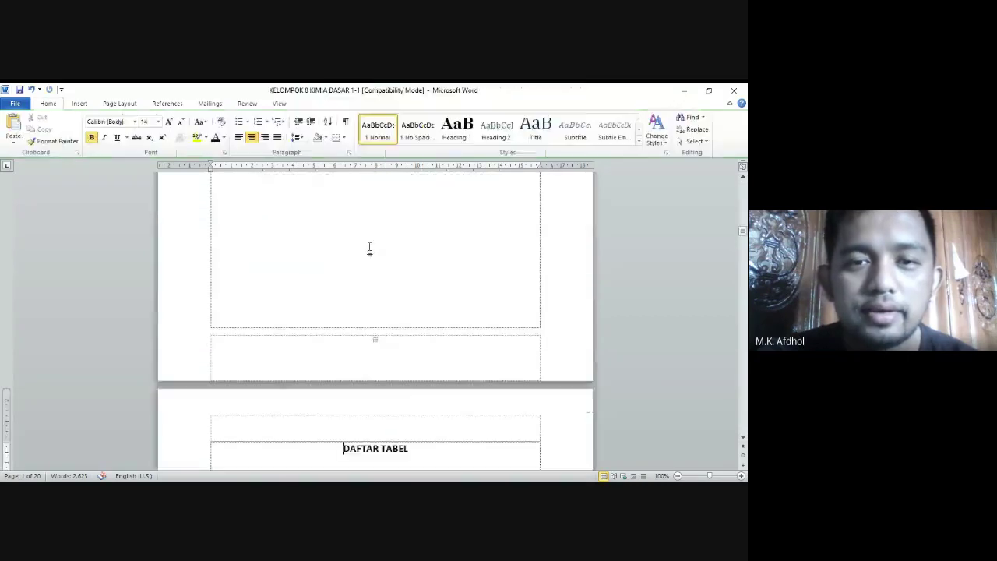
scroll(370, 250, up, 15)
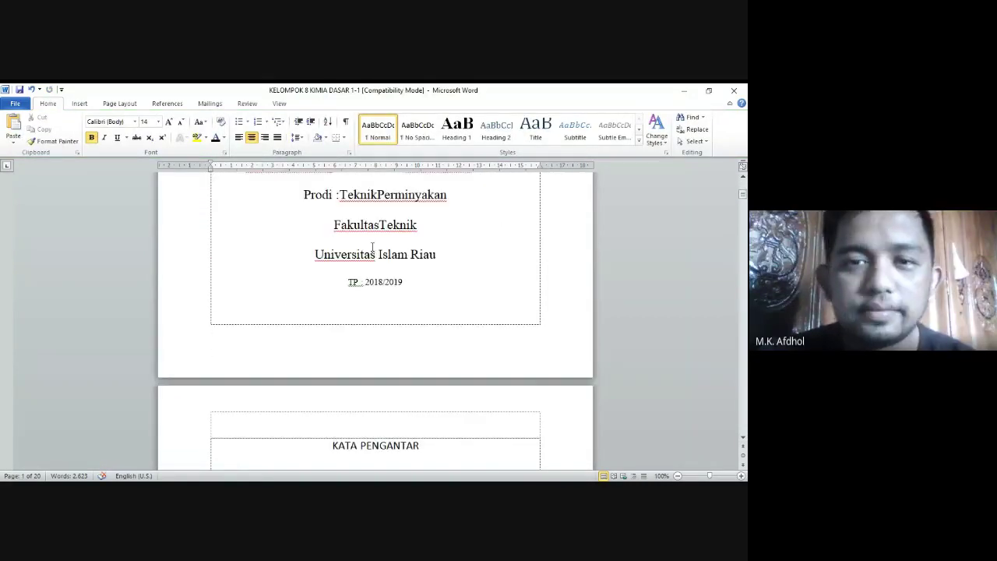
scroll(372, 248, up, 8)
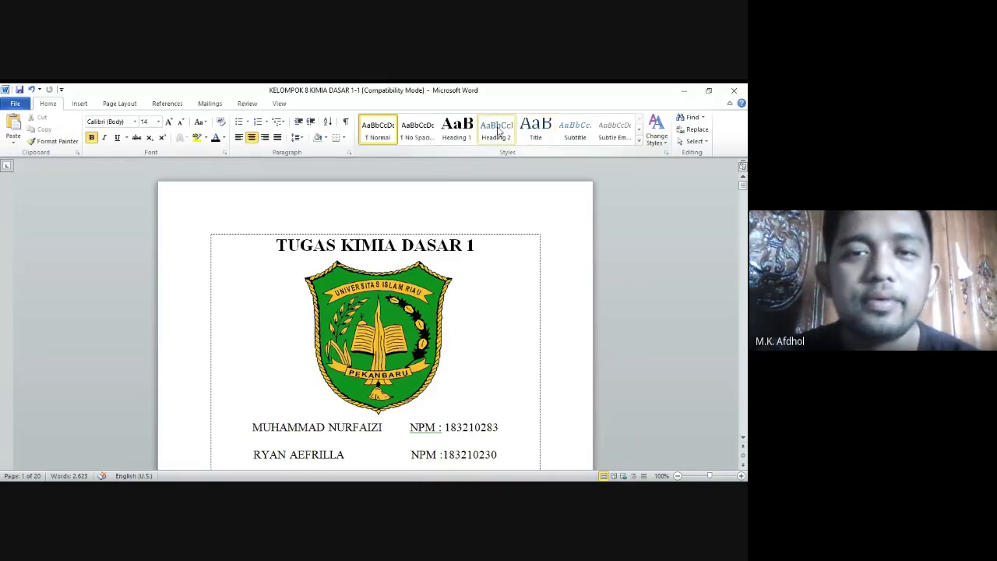
scroll(477, 286, down, 15)
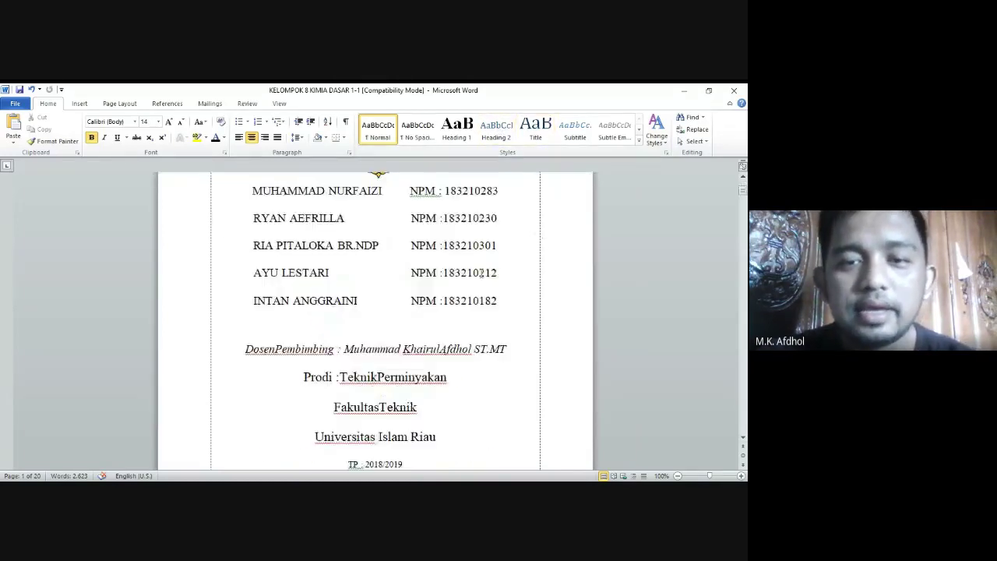
scroll(477, 286, down, 4)
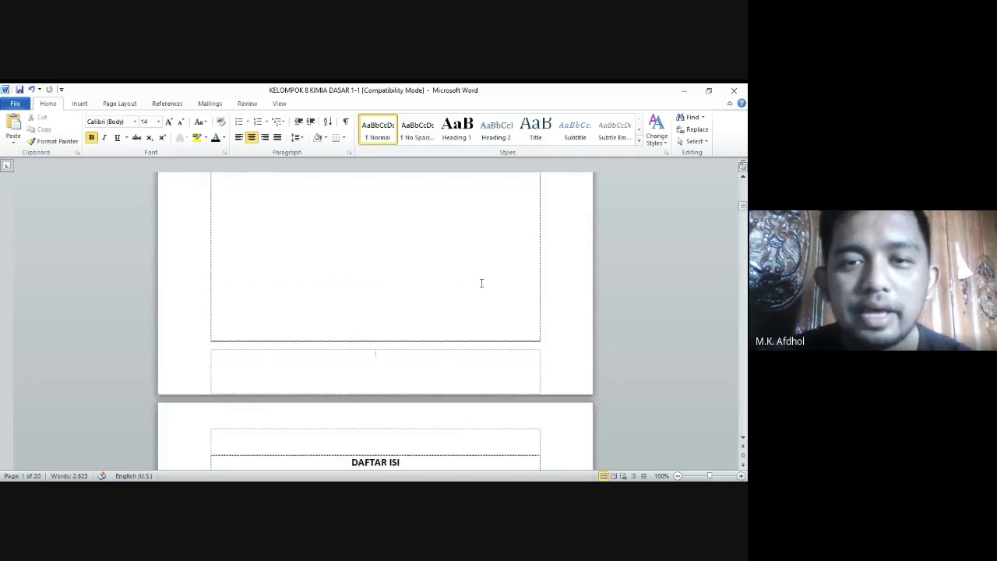
Step: Examine the front matter from the cover onward, highlighting chapter-level headings such as KATA PENGANTAR and DAFTAR ISI
scroll(481, 283, up, 5)
scroll(488, 278, up, 6)
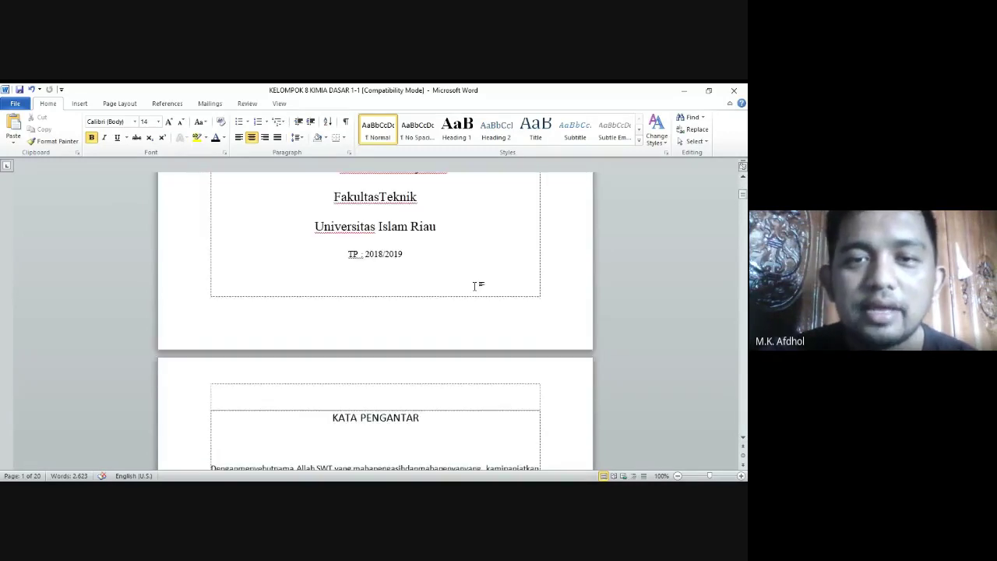
scroll(476, 286, down, 5)
scroll(478, 278, up, 7)
scroll(465, 281, down, 6)
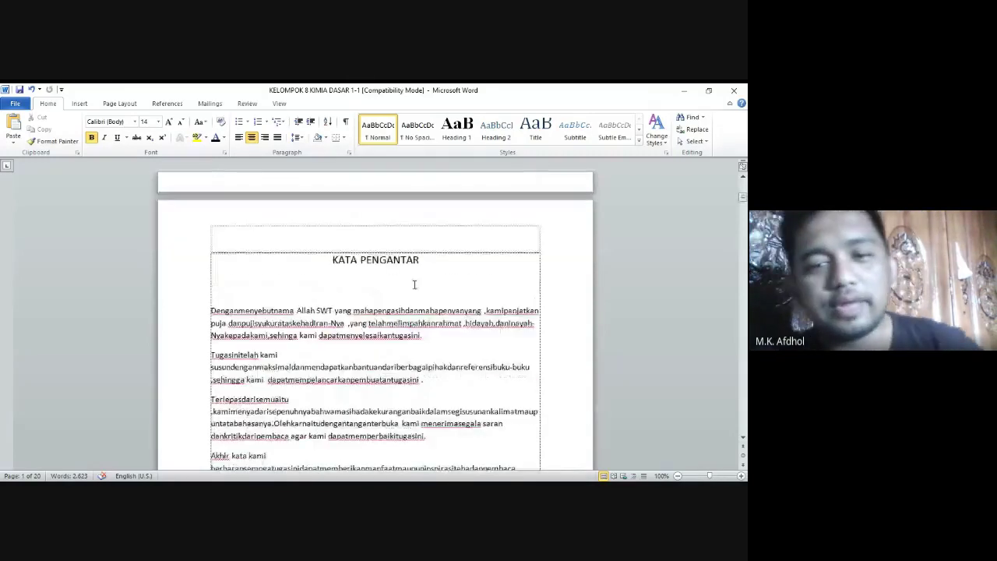
scroll(425, 269, up, 7)
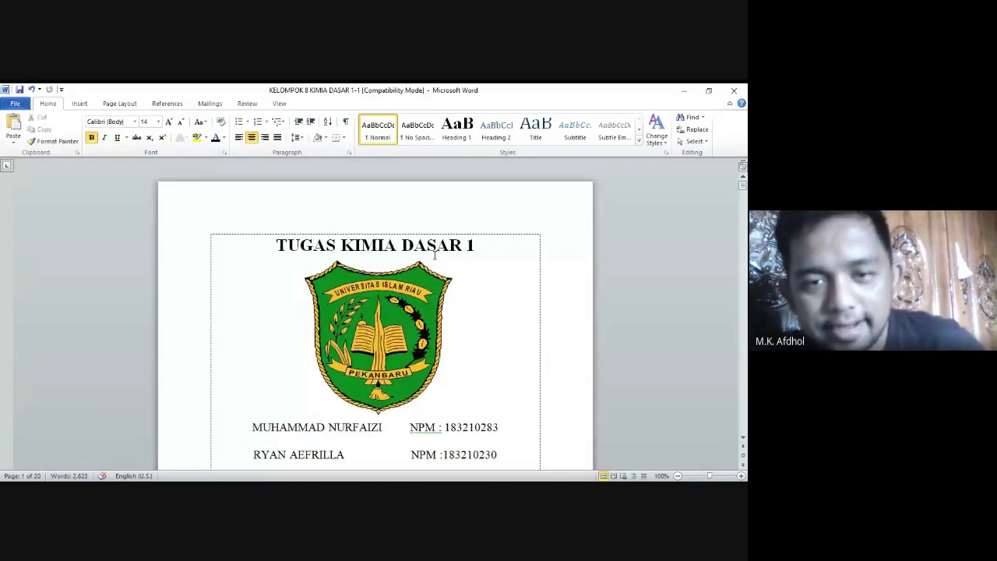
scroll(435, 255, down, 6)
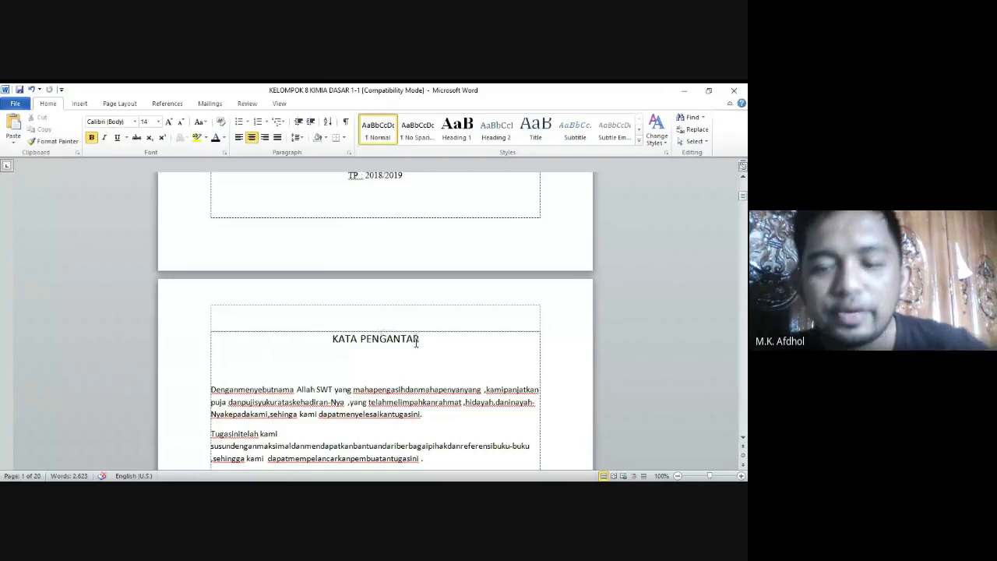
drag(421, 338, 351, 338)
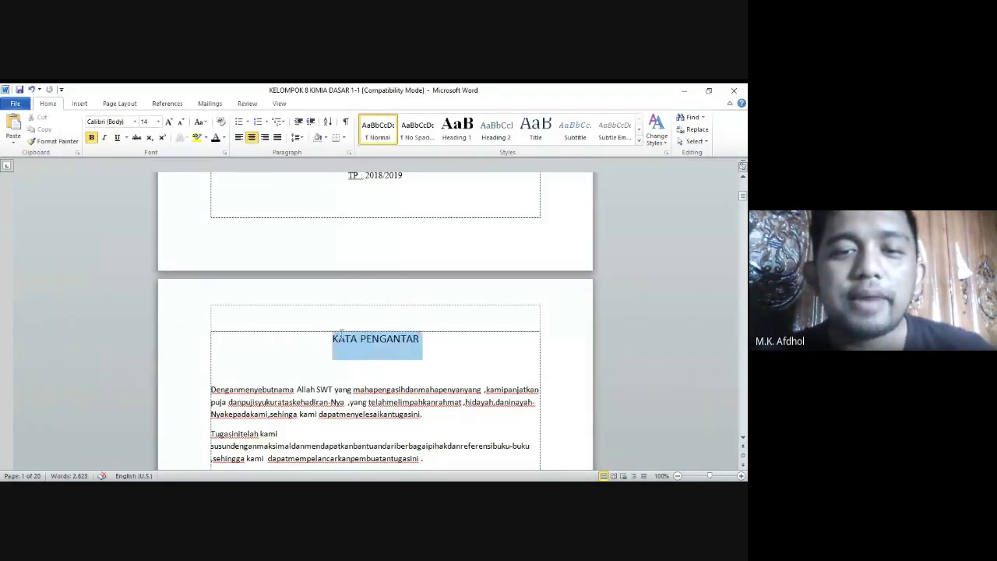
scroll(351, 339, down, 8)
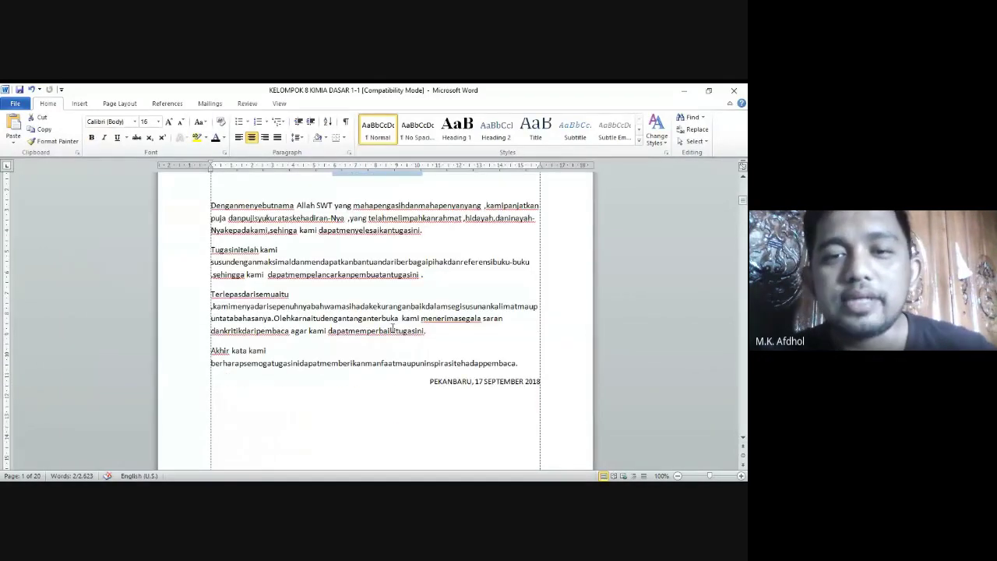
scroll(396, 331, down, 3)
drag(405, 305, 351, 308)
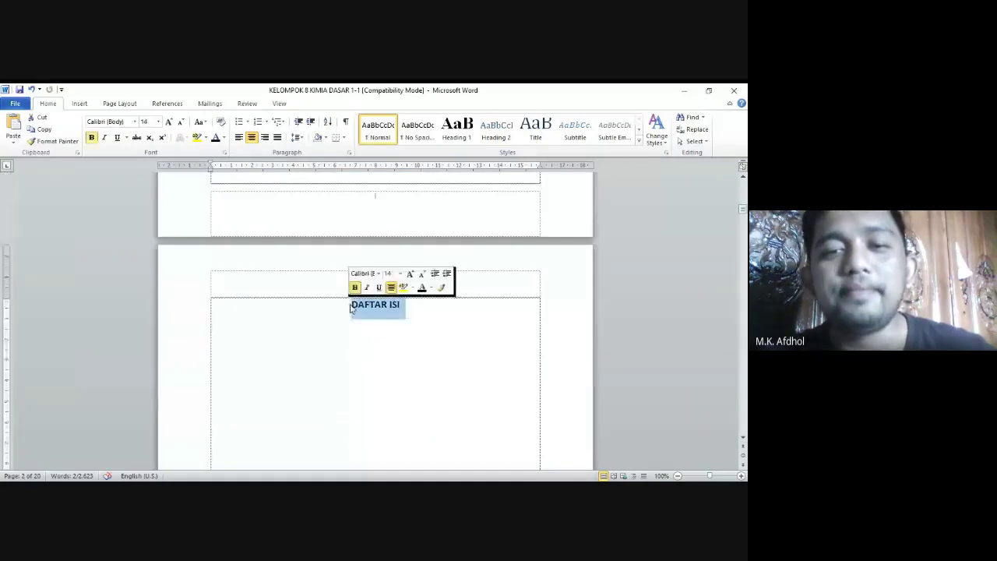
scroll(365, 311, down, 8)
drag(419, 350, 341, 337)
scroll(412, 301, down, 4)
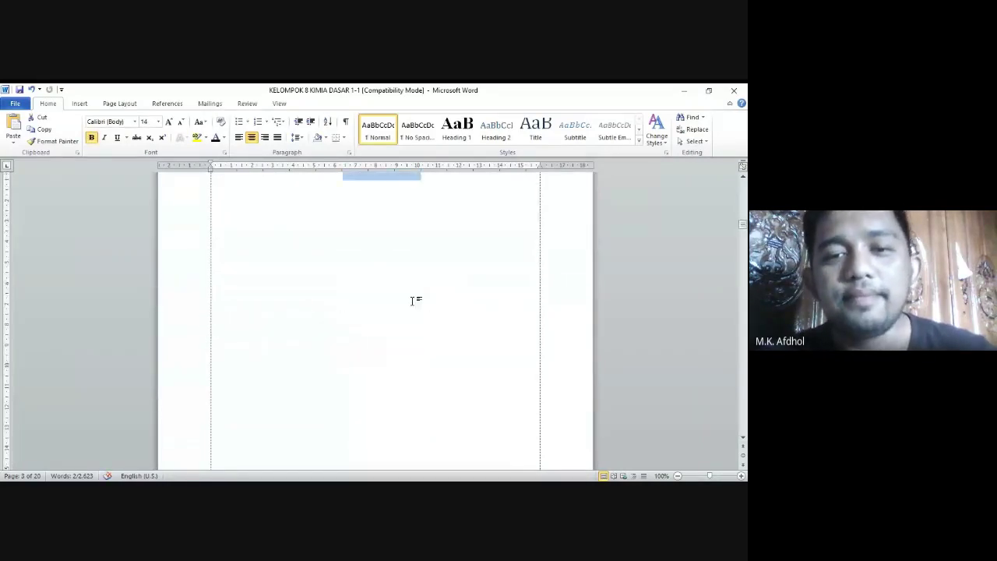
scroll(412, 300, down, 15)
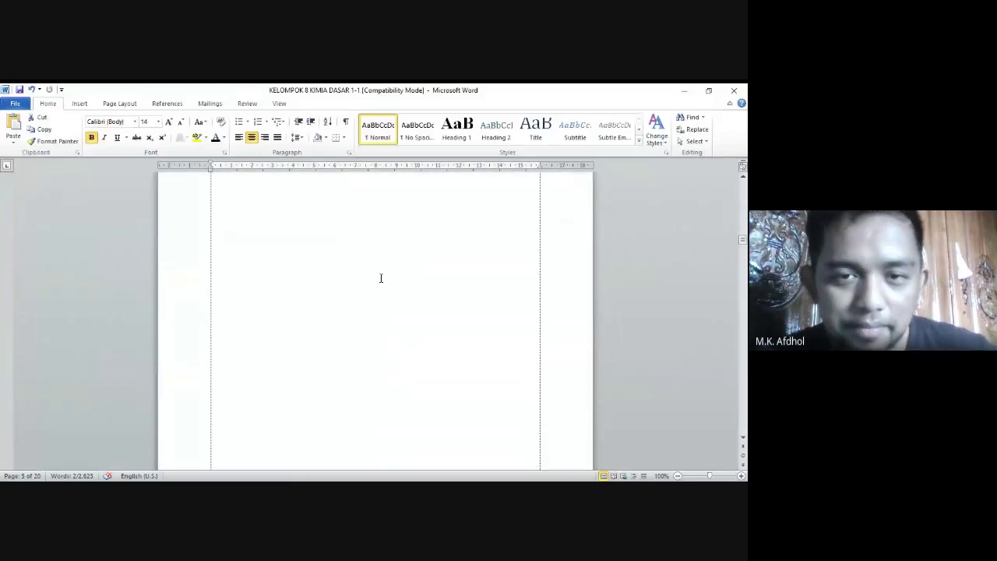
Step: Examine the BAB I subheadings, highlighting the lettered headings A, B and C, and check the a.Isotop sub-subheading
scroll(381, 279, down, 12)
drag(355, 303, 207, 309)
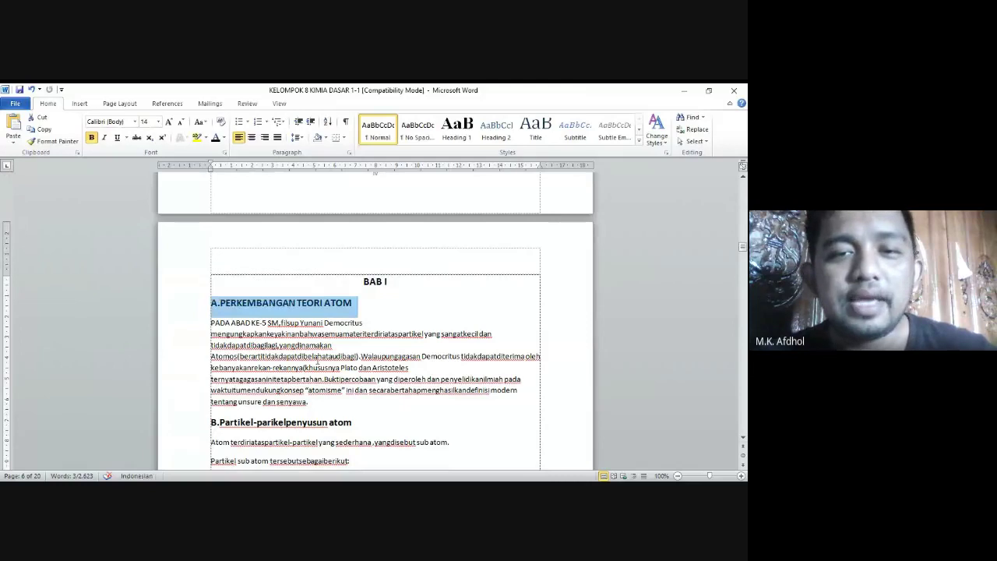
scroll(317, 360, down, 5)
drag(353, 239, 219, 239)
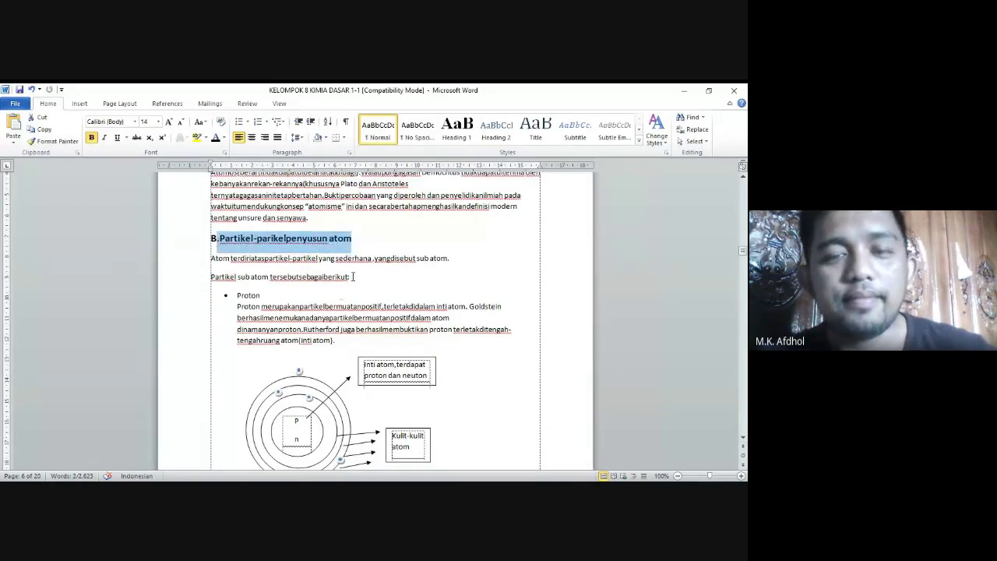
scroll(355, 280, down, 15)
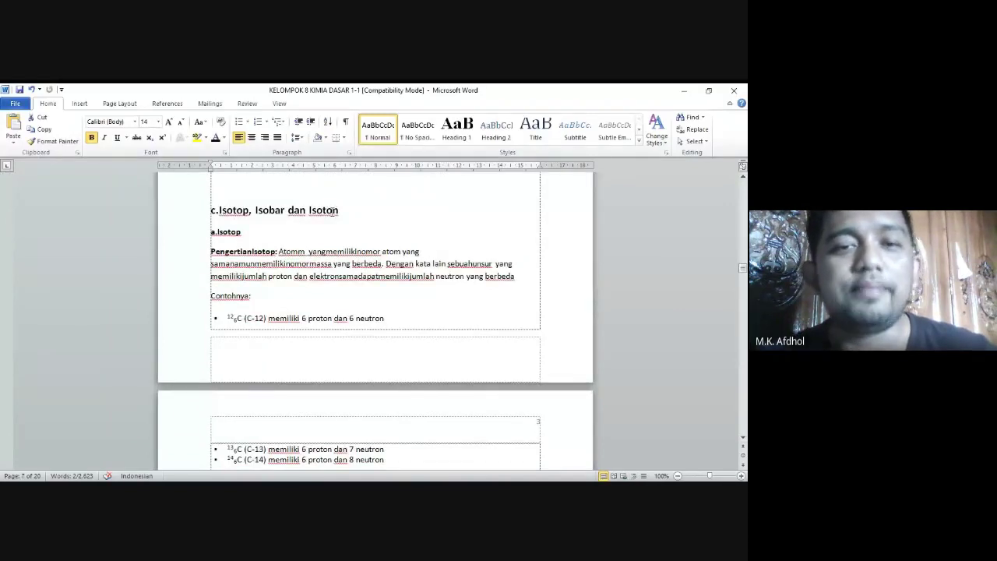
drag(335, 210, 210, 211)
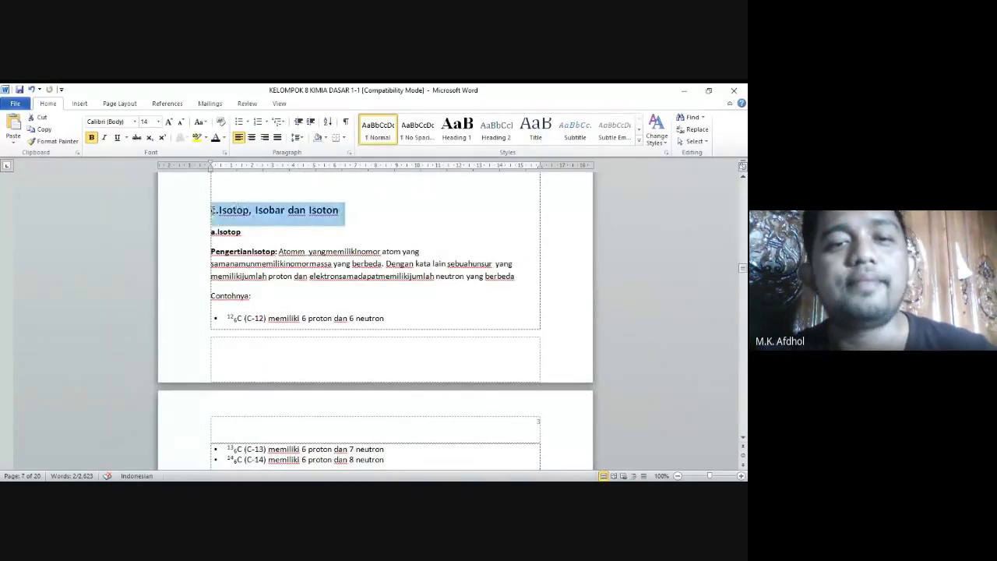
click(246, 232)
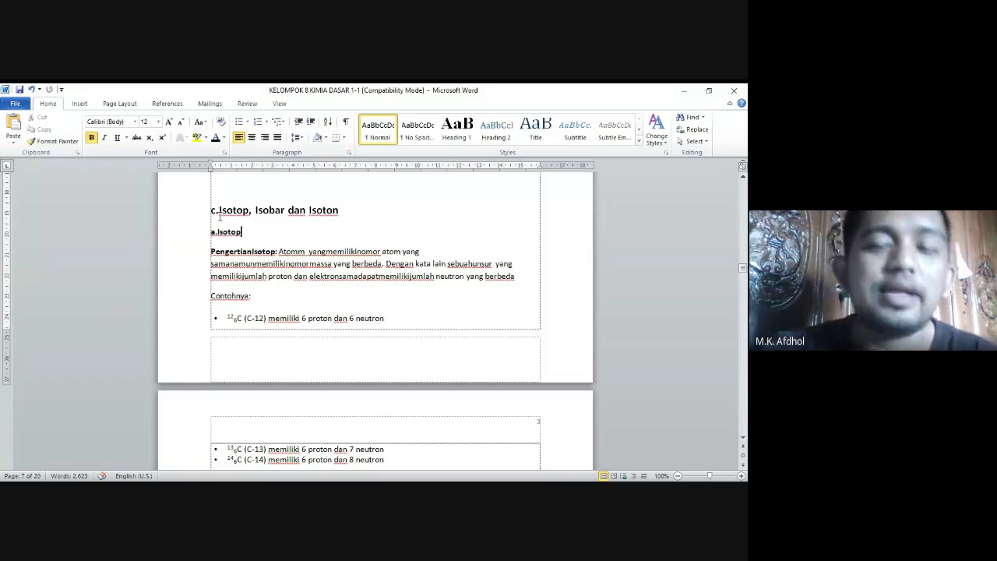
scroll(297, 250, up, 4)
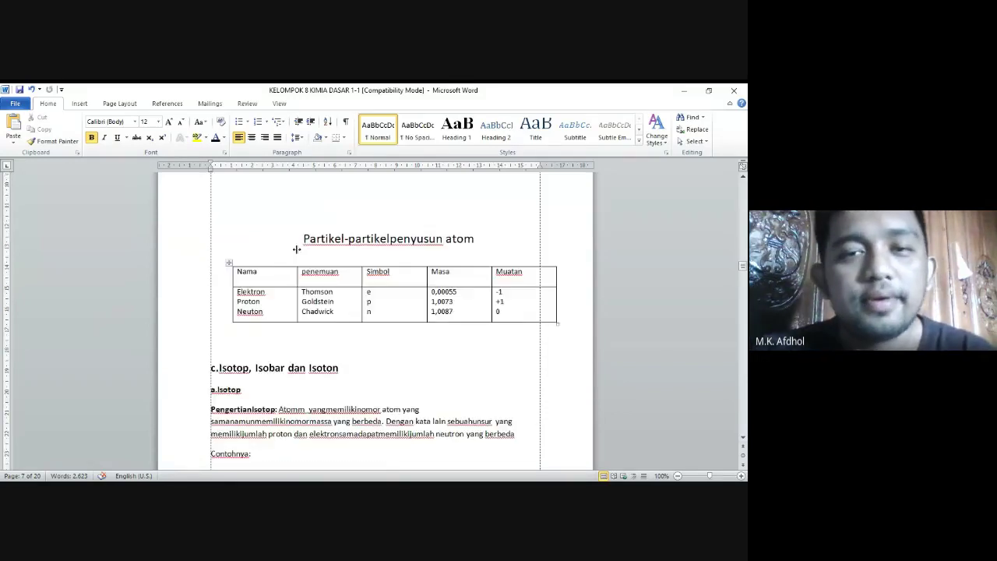
scroll(301, 253, up, 5)
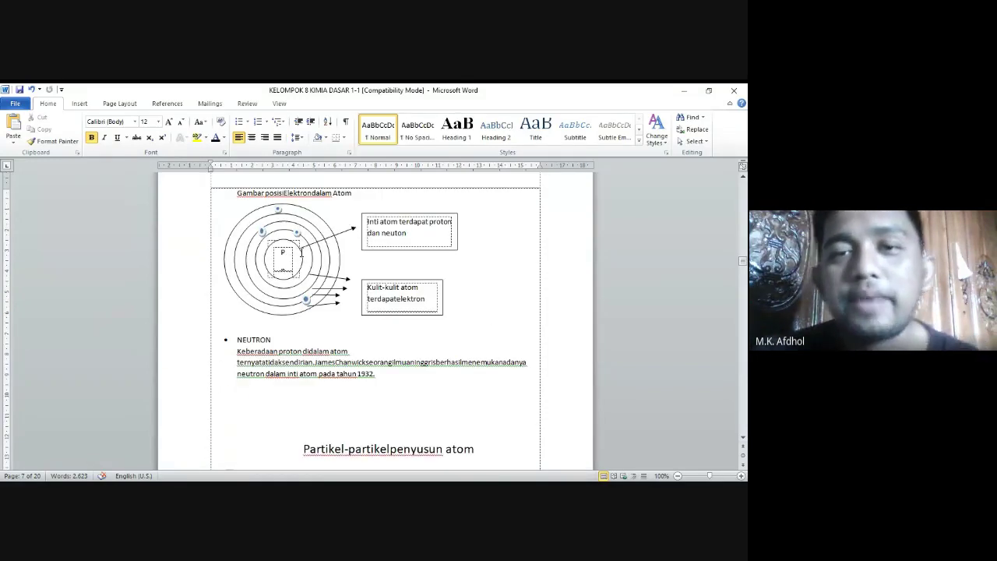
Step: Modify the Heading 1 style from the document's start, renaming it BAB
scroll(301, 252, up, 20)
scroll(498, 234, up, 20)
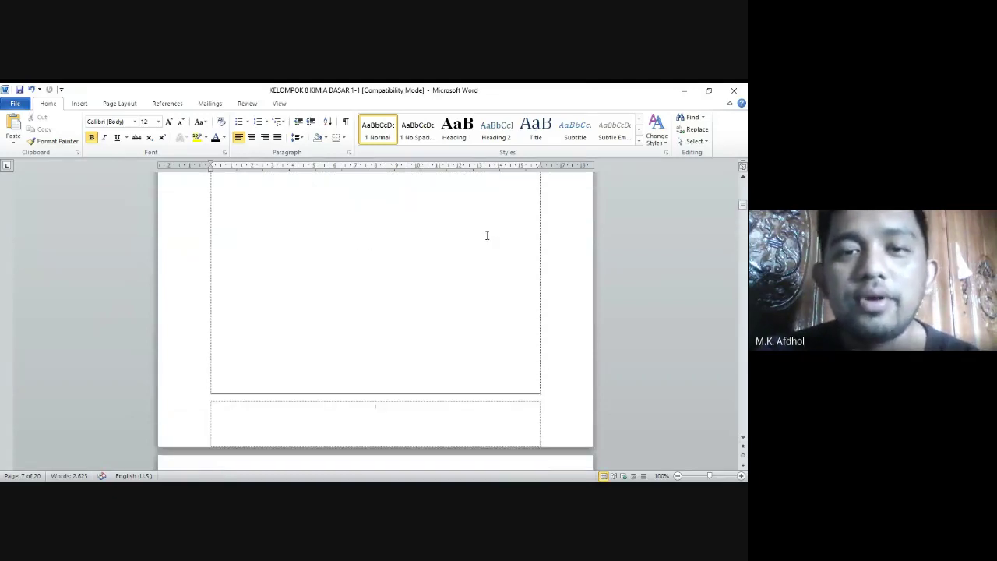
scroll(487, 235, up, 20)
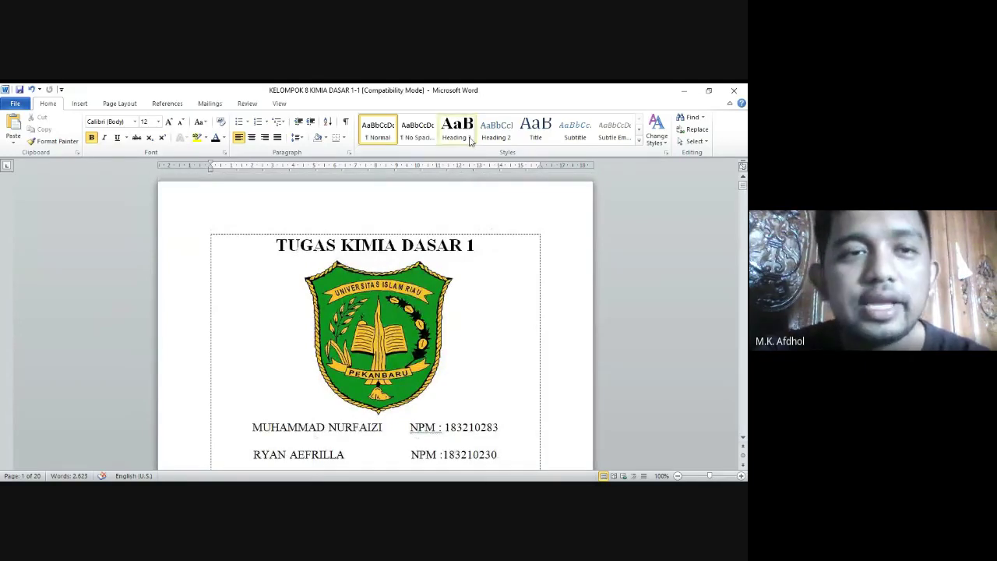
right_click(459, 127)
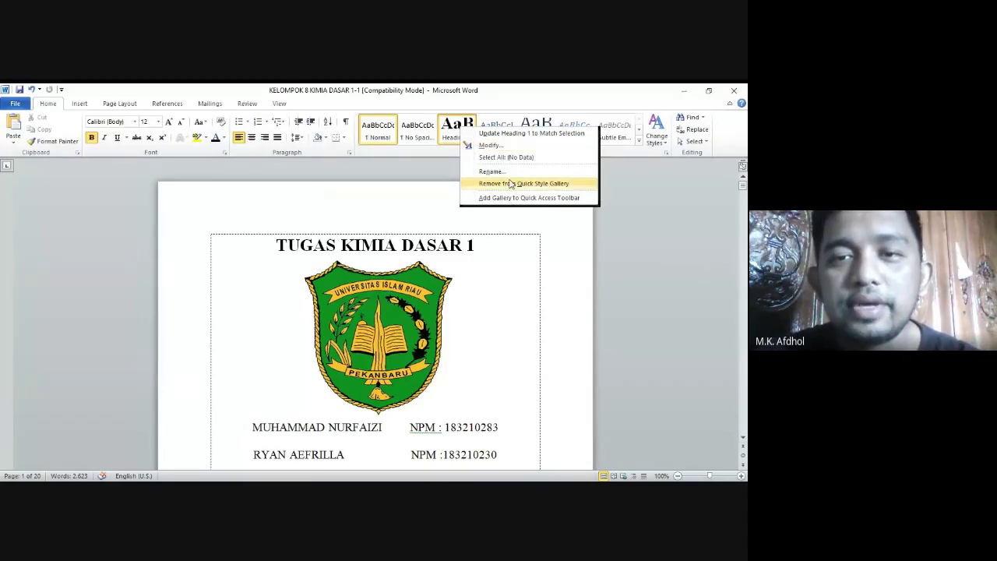
click(503, 145)
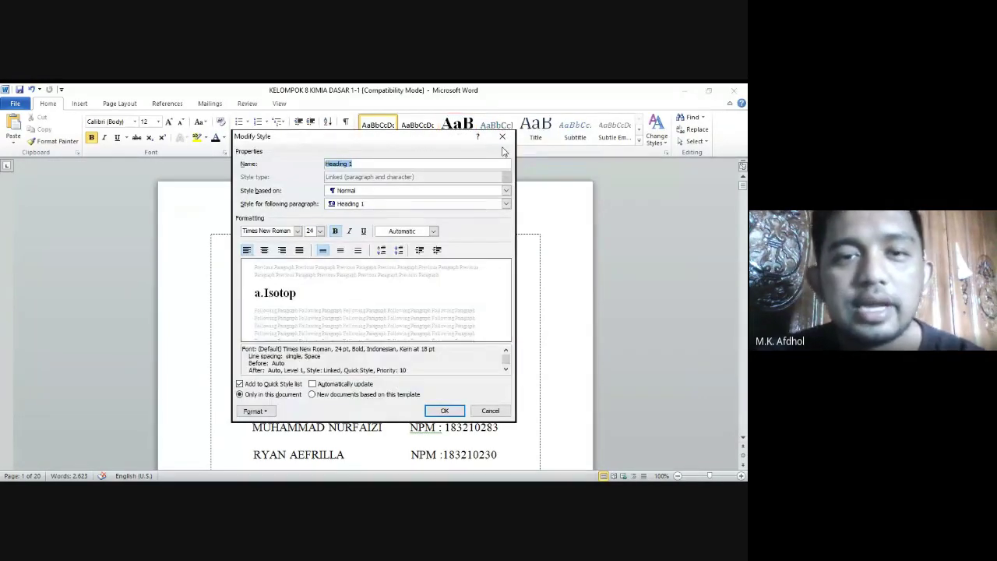
text(BAB)
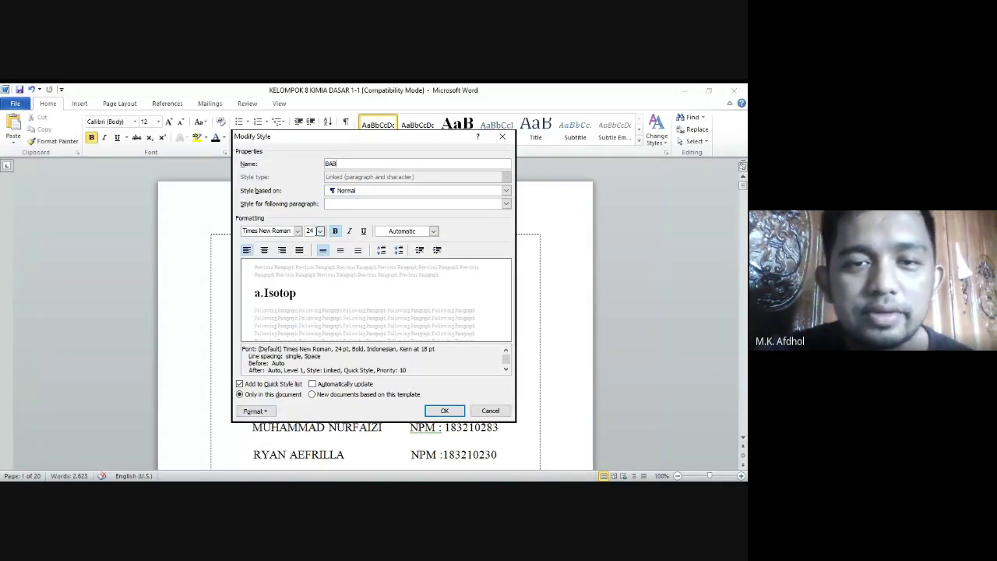
Step: Set the BAB style's font size to 12 pt and its alignment to centred, and apply the style changes
click(319, 232)
click(313, 271)
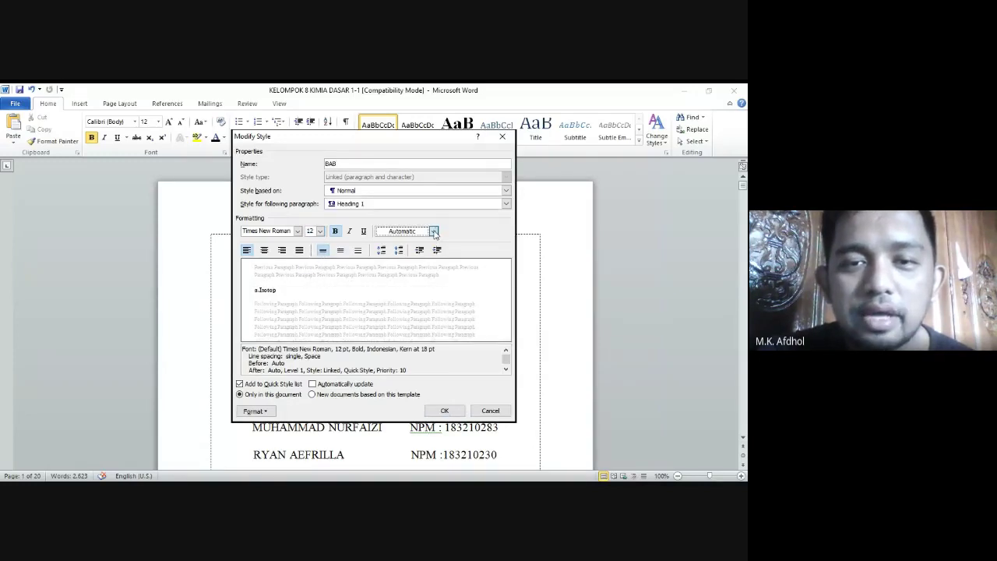
click(433, 231)
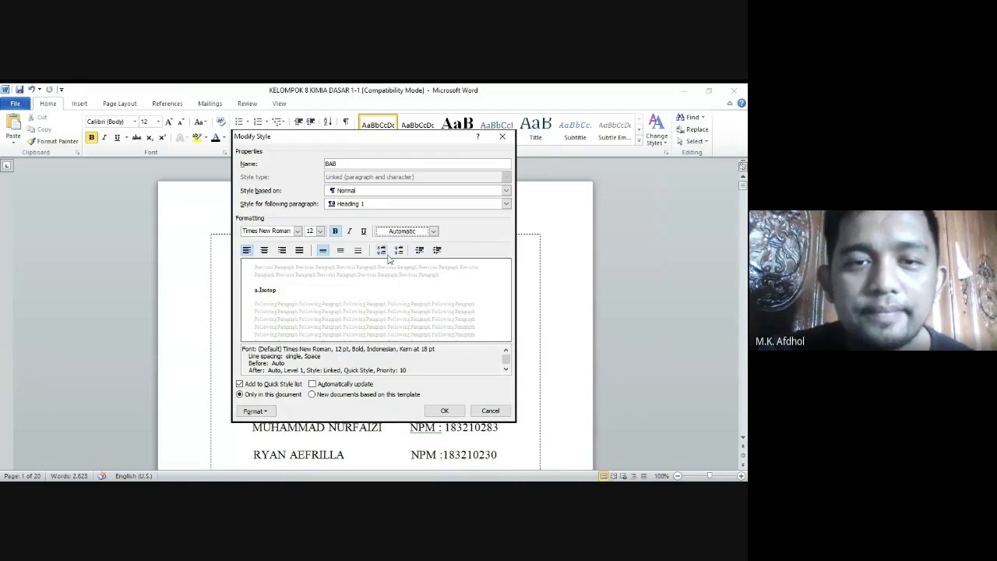
click(265, 251)
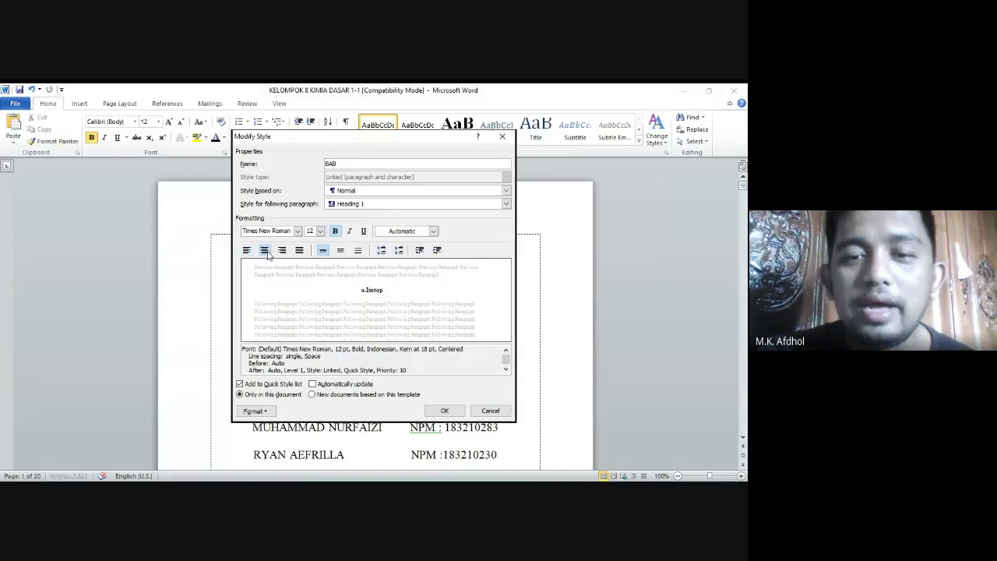
click(440, 416)
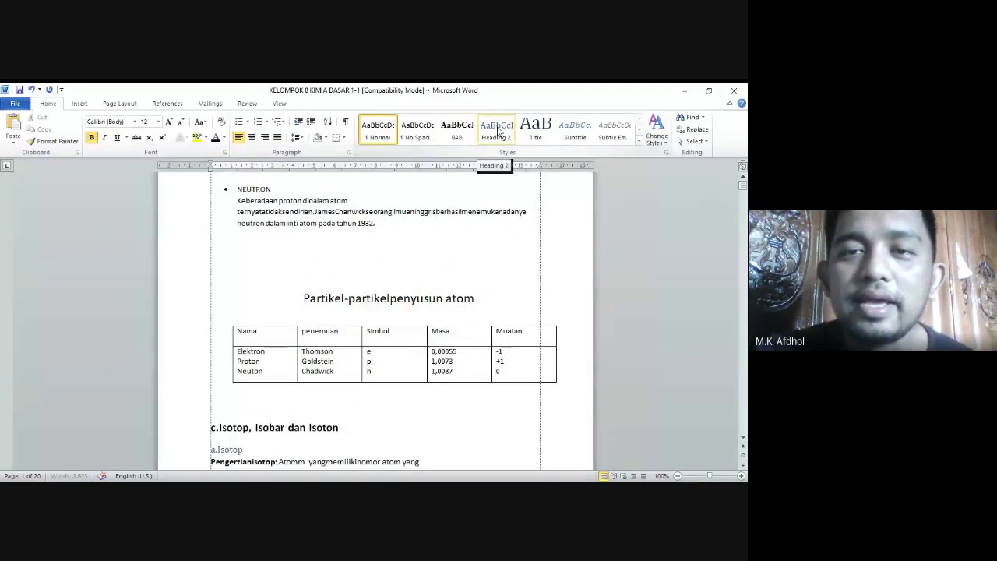
Step: Modify the Heading 2 style, renaming it SUB-BAB
right_click(498, 130)
click(530, 146)
text(SU)
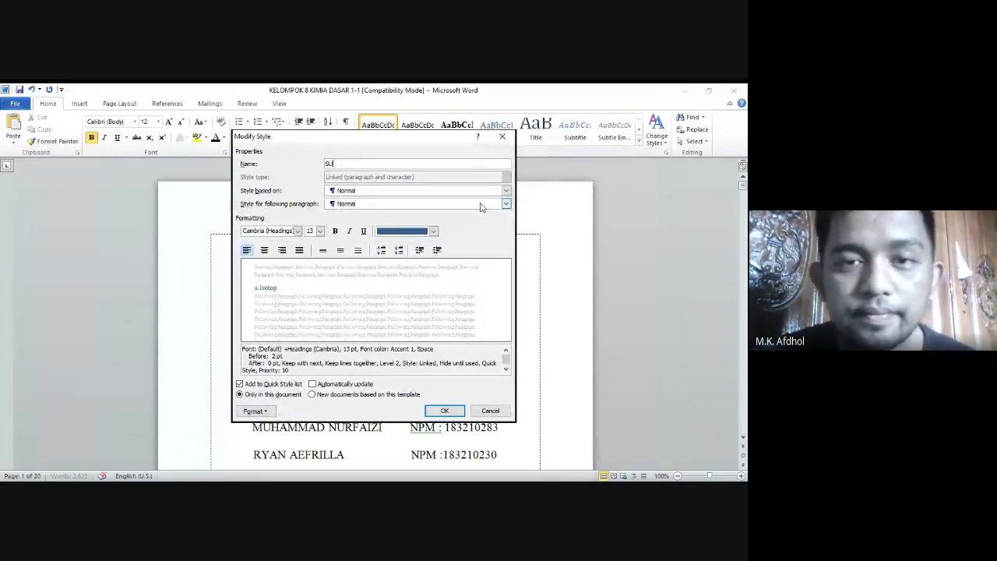
text(B-BAB)
Step: Format the SUB-BAB style as 12 pt Times New Roman with Automatic font colour and justified alignment, and apply the changes
click(434, 231)
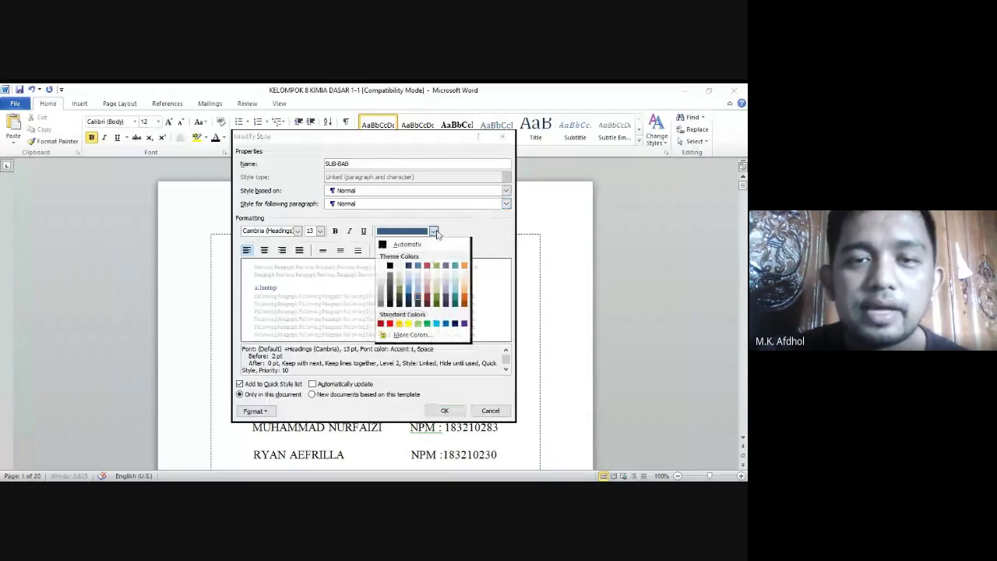
click(407, 244)
click(319, 231)
click(308, 271)
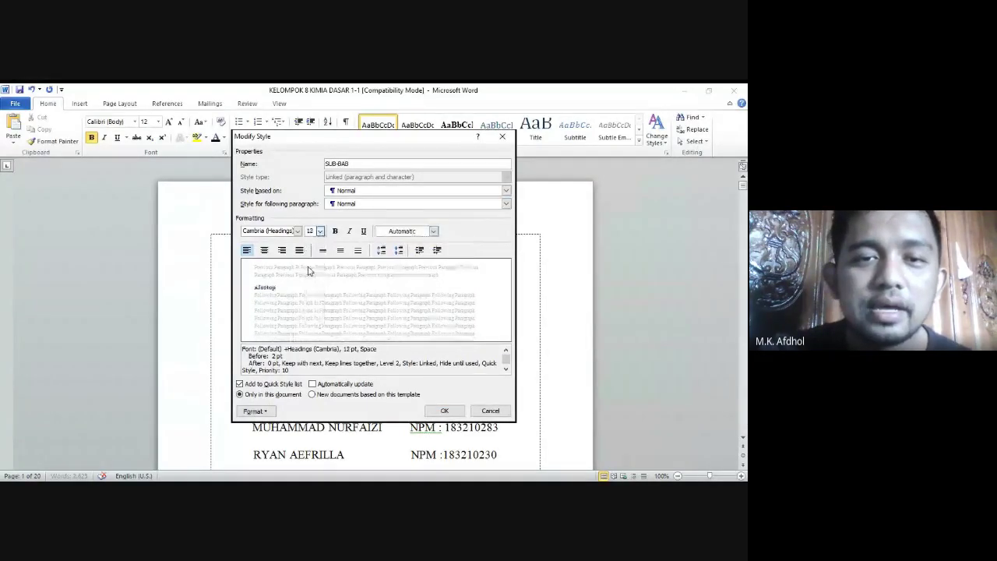
click(297, 231)
click(307, 265)
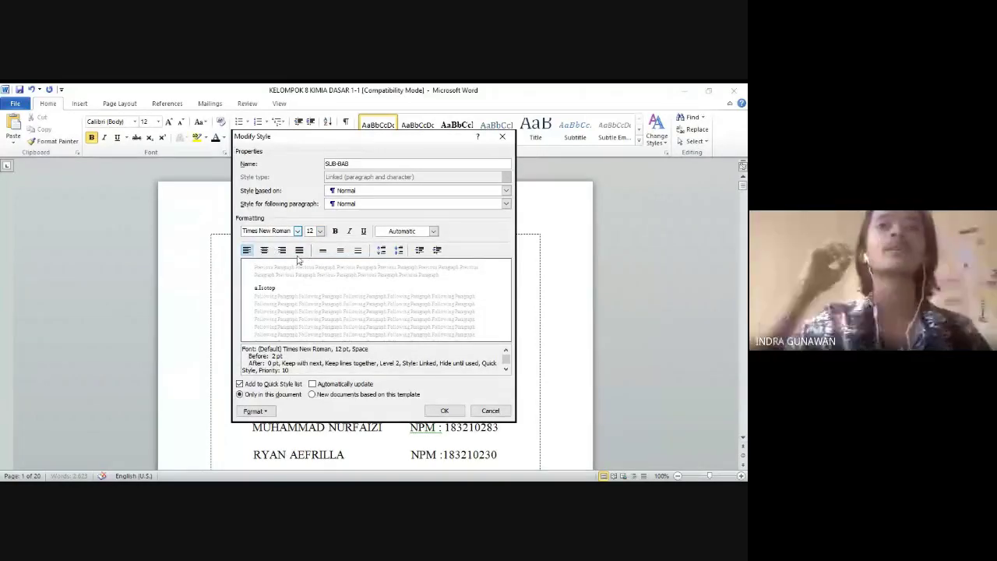
click(300, 252)
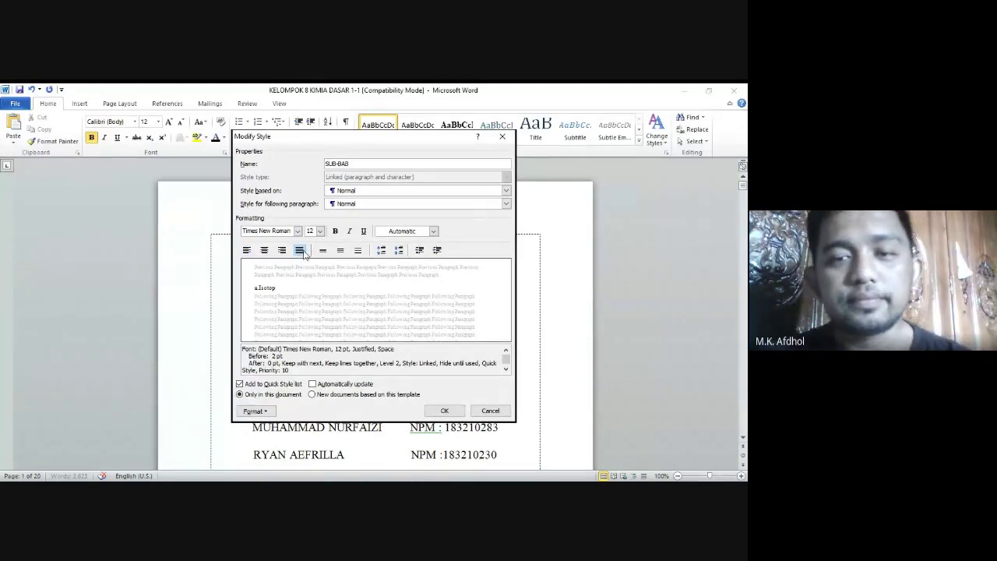
click(445, 410)
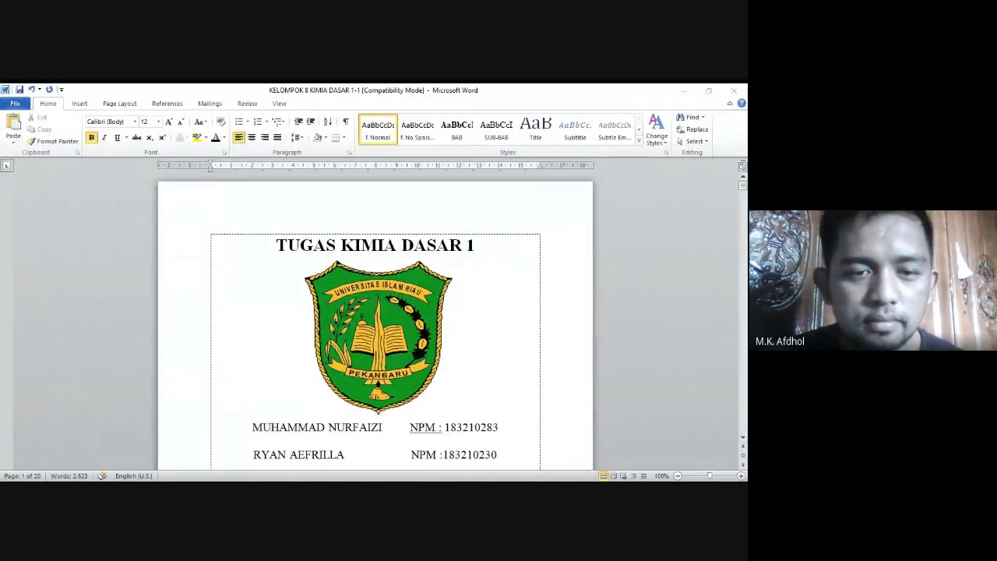
Step: Modify the Title style, renaming it SUB-SUBBAB
click(567, 437)
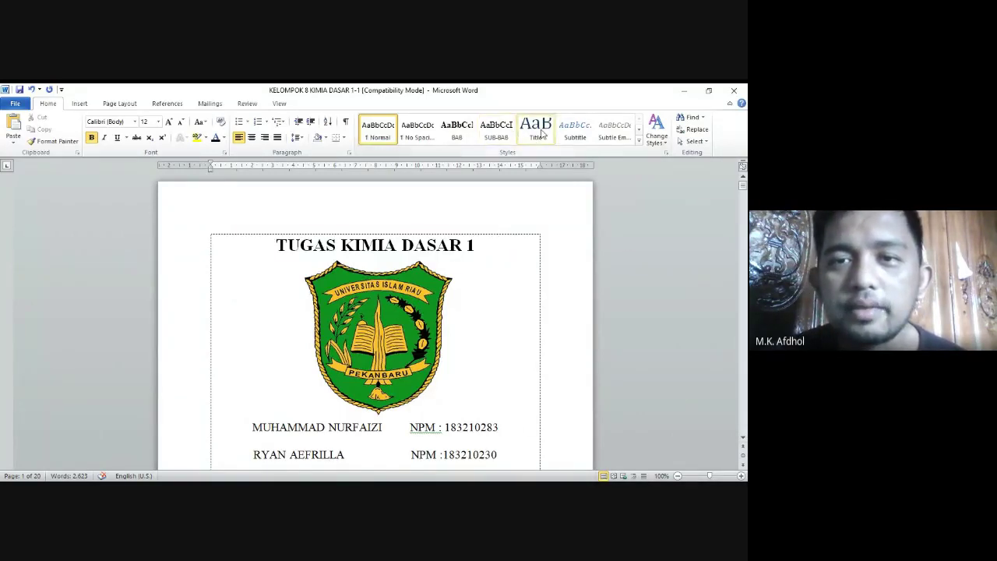
right_click(543, 134)
click(573, 152)
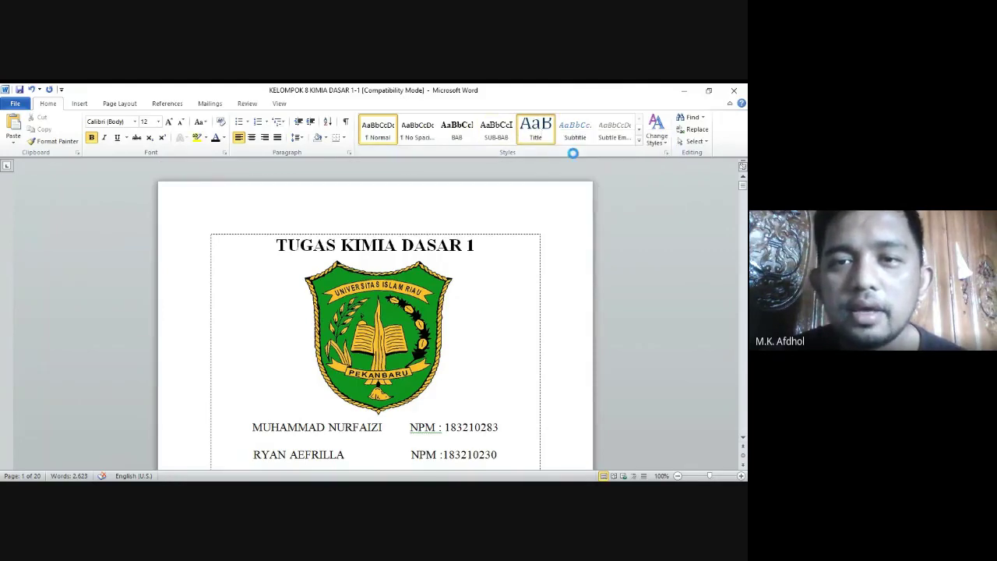
text(SU)
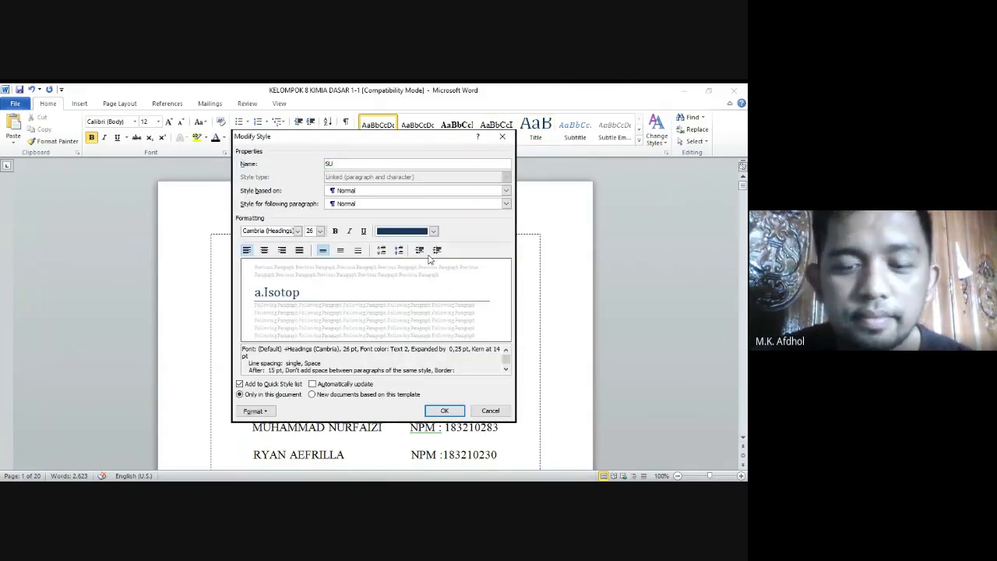
text(B-S)
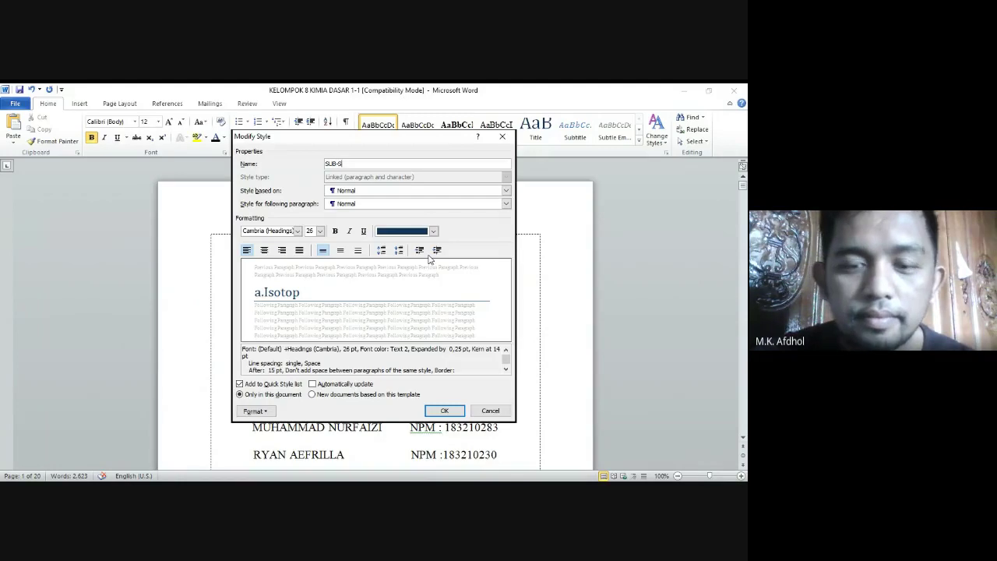
text(UBBAB)
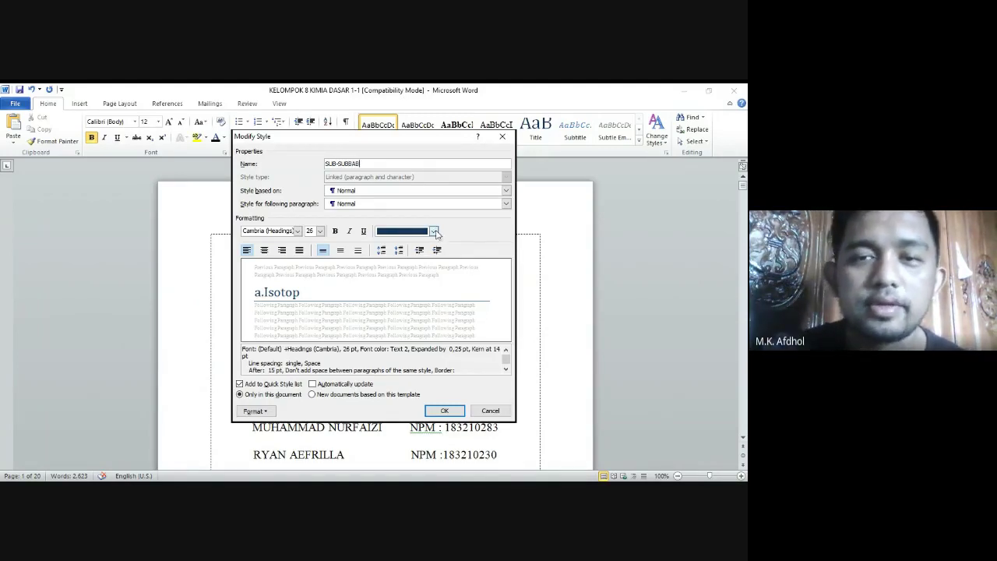
Step: Format the SUB-SUBBAB style as 12 pt Times New Roman with black Text 1 colour and justified alignment, and apply the changes
click(433, 231)
click(389, 267)
click(320, 231)
click(310, 279)
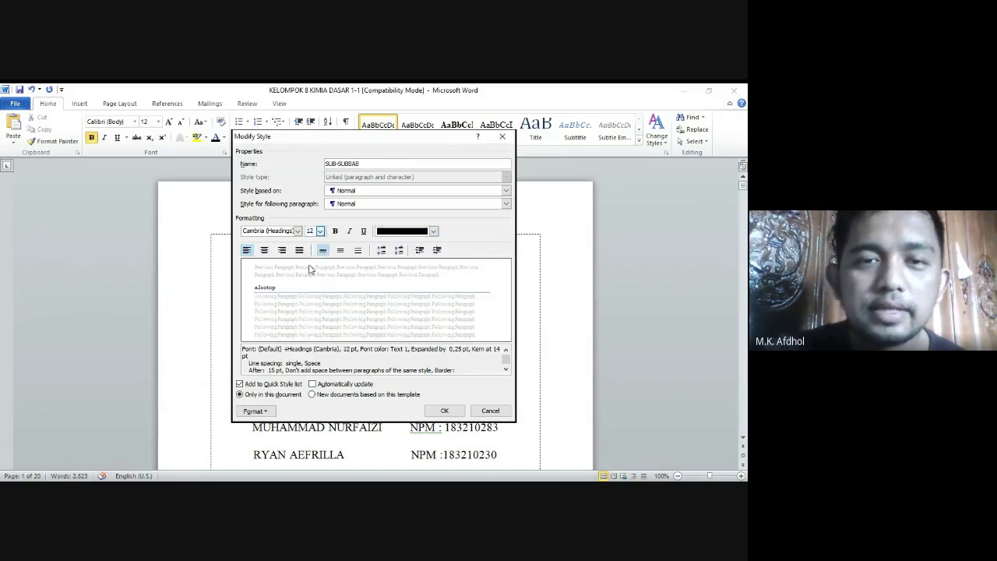
click(293, 232)
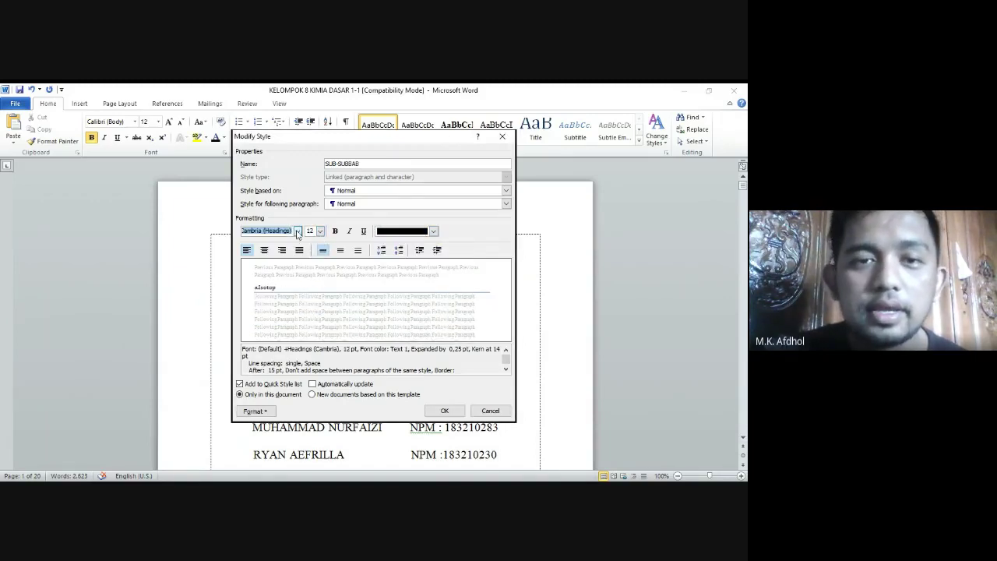
click(297, 230)
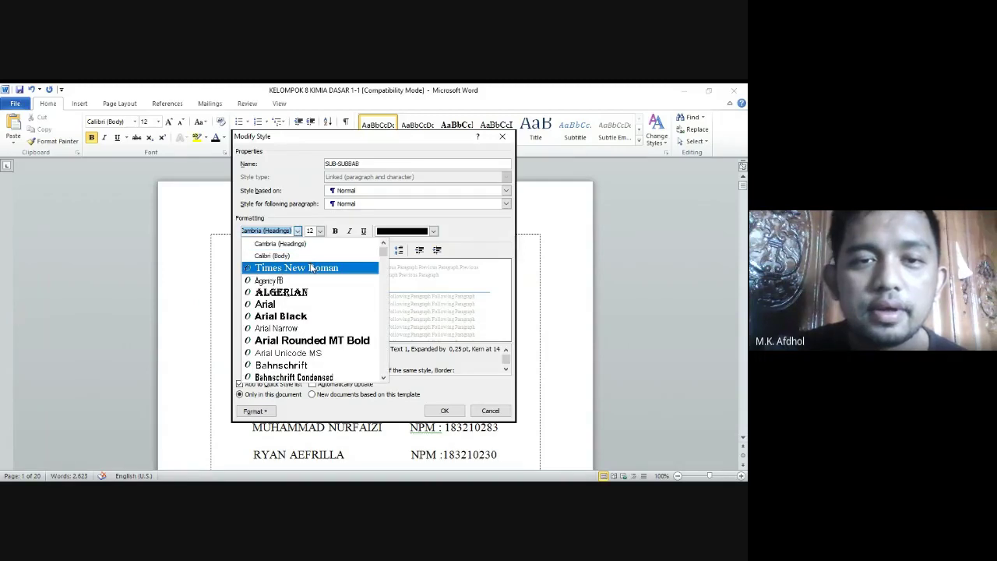
click(310, 267)
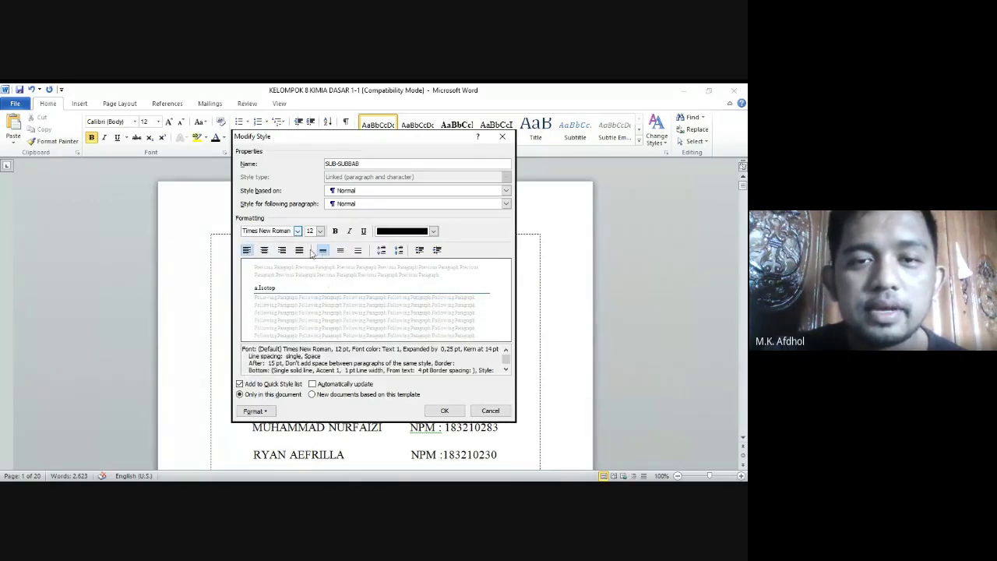
click(300, 249)
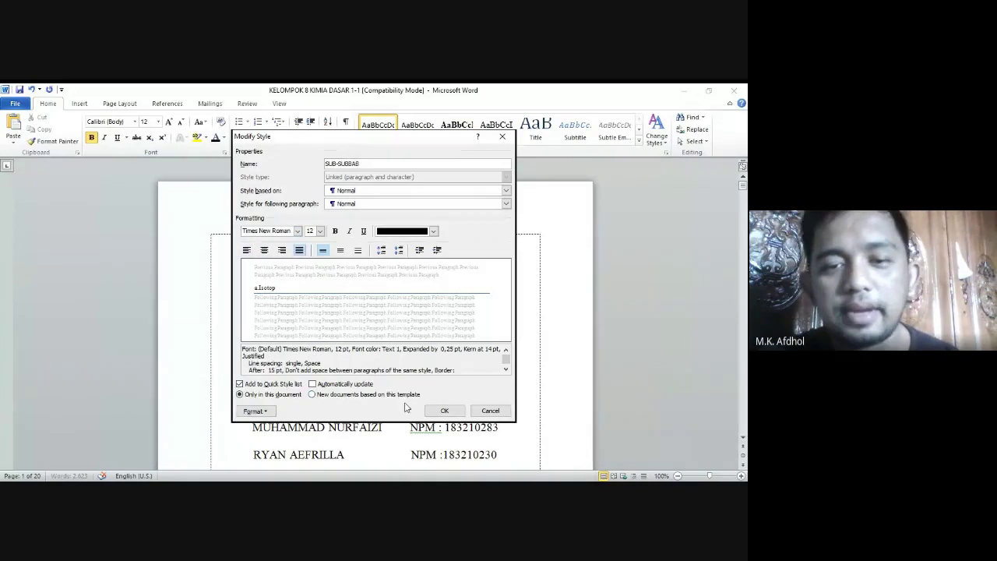
click(449, 409)
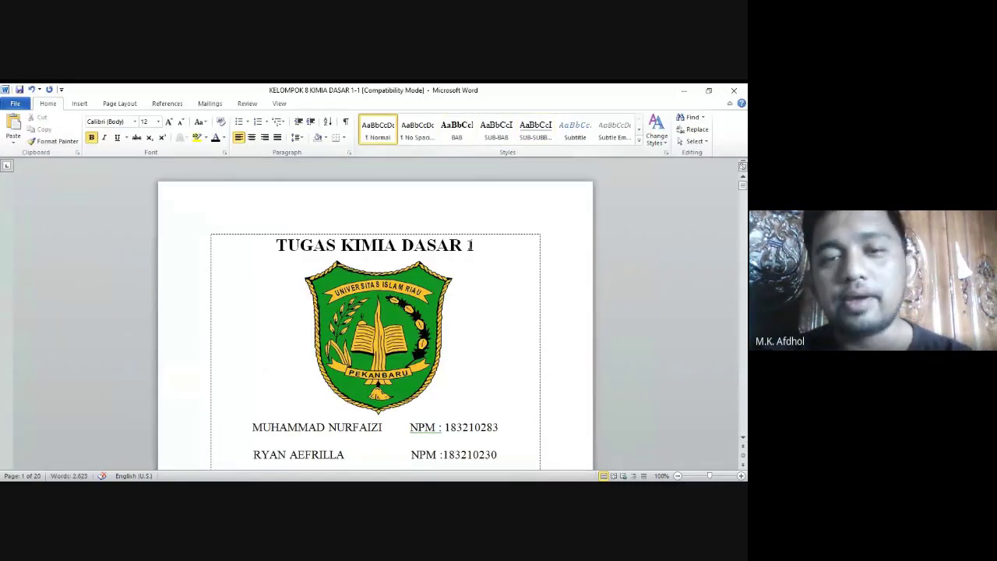
Step: Apply the BAB style to the KATA PENGANTAR and DAFTAR ISI headings
scroll(401, 246, down, 15)
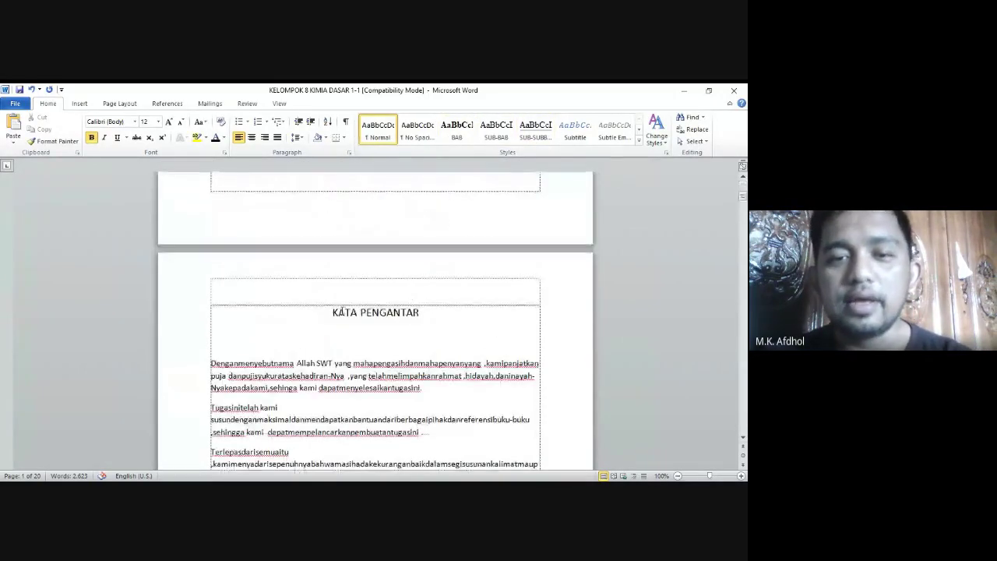
drag(333, 312, 418, 320)
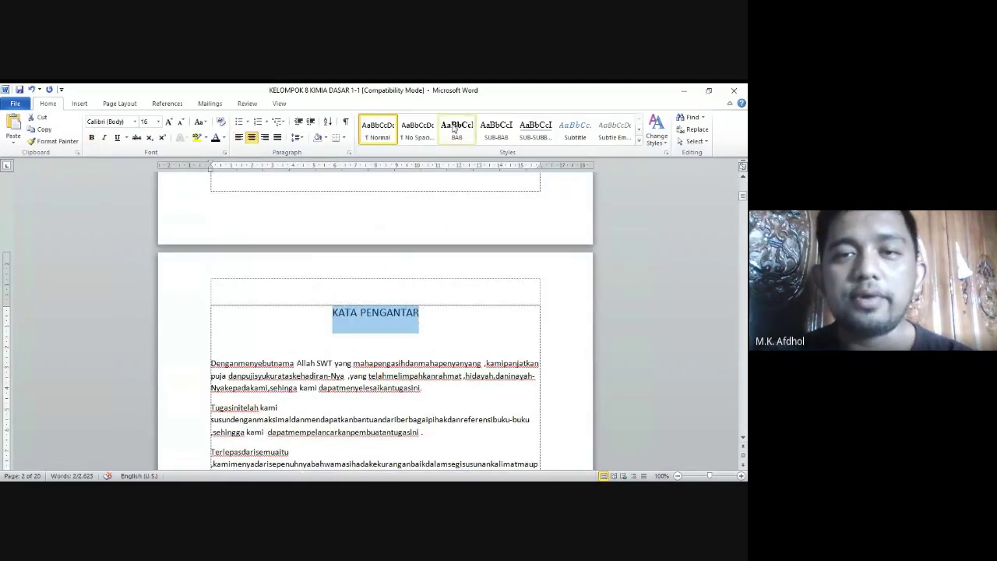
click(458, 131)
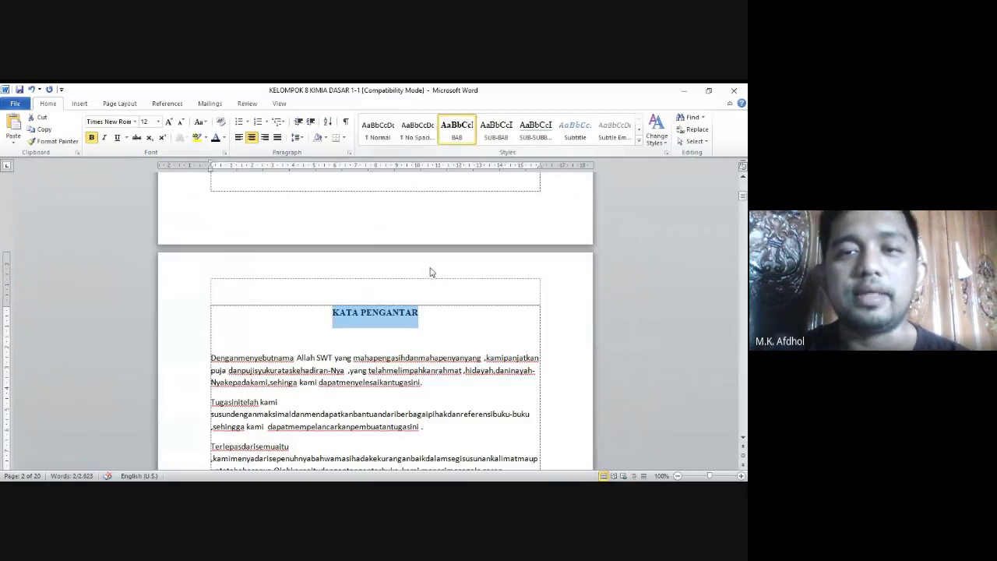
scroll(426, 272, down, 12)
scroll(448, 307, down, 3)
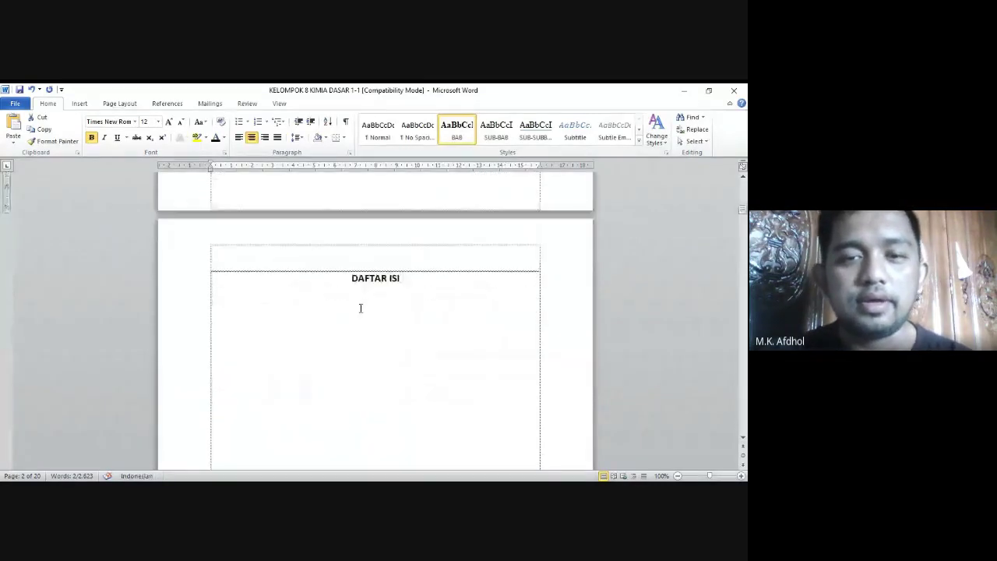
drag(351, 278, 410, 288)
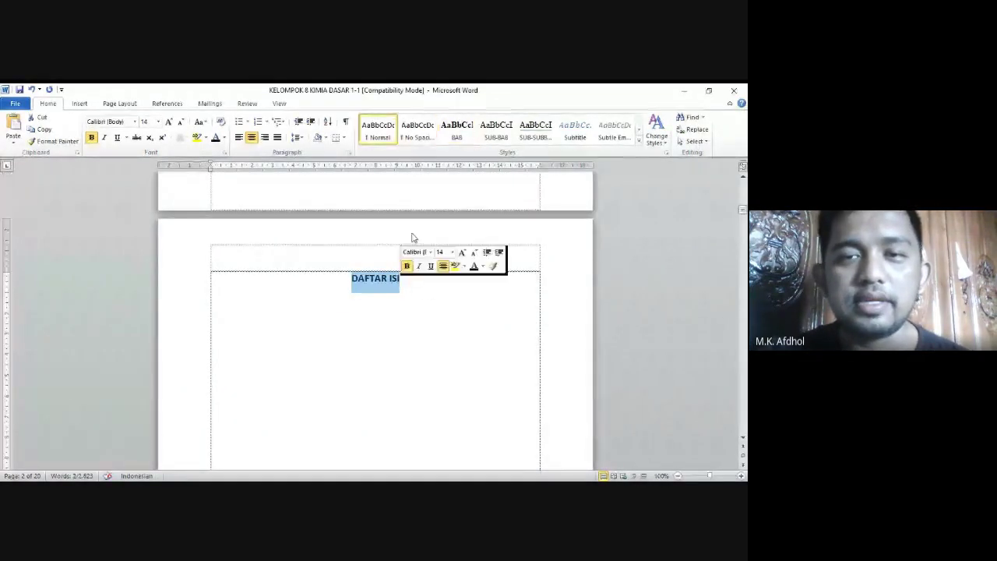
click(458, 137)
Step: Apply the BAB style to the DAFTAR GAMBAR and DAFTAR TABEL headings
scroll(414, 221, down, 15)
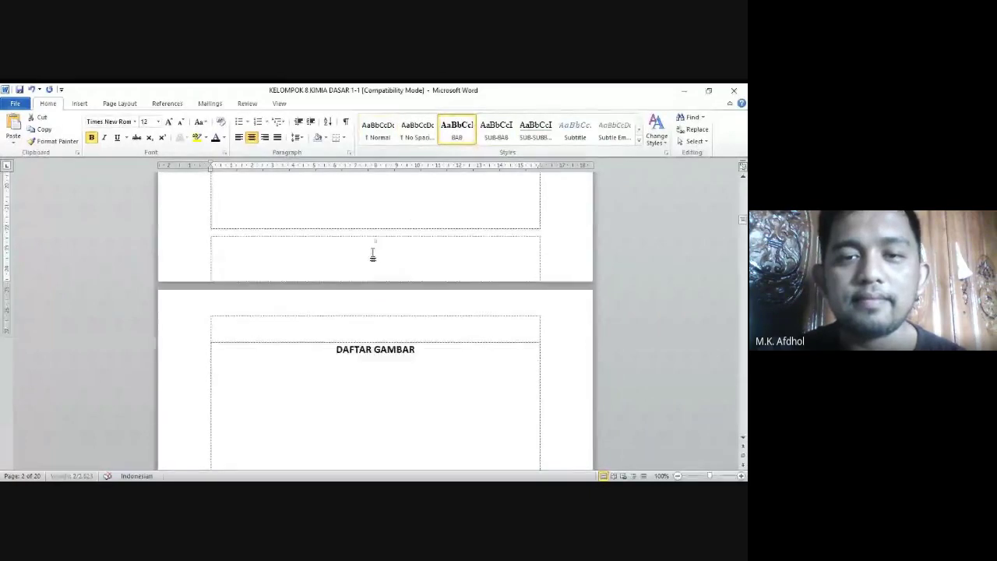
drag(336, 297, 416, 298)
click(459, 132)
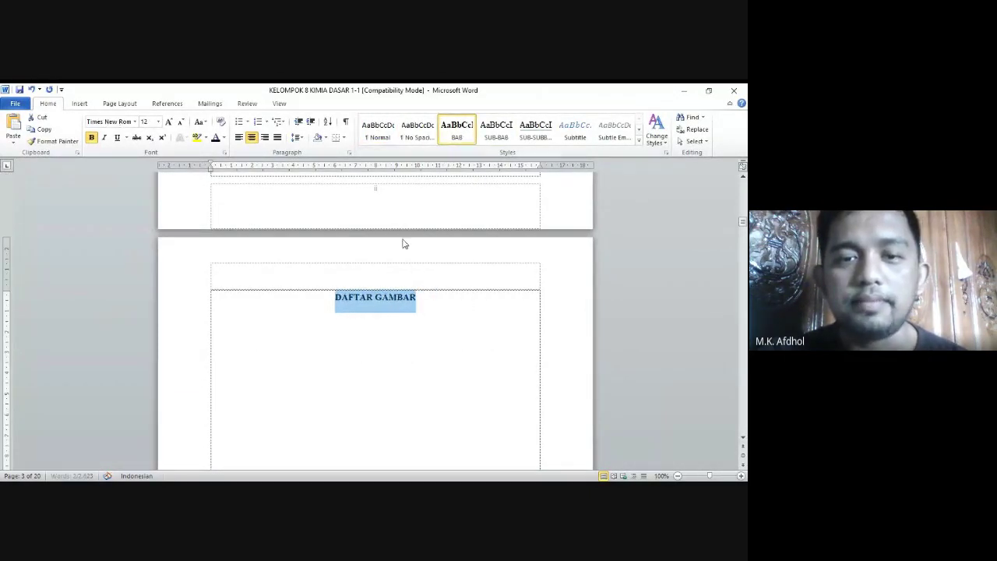
scroll(395, 249, down, 15)
drag(345, 235, 413, 234)
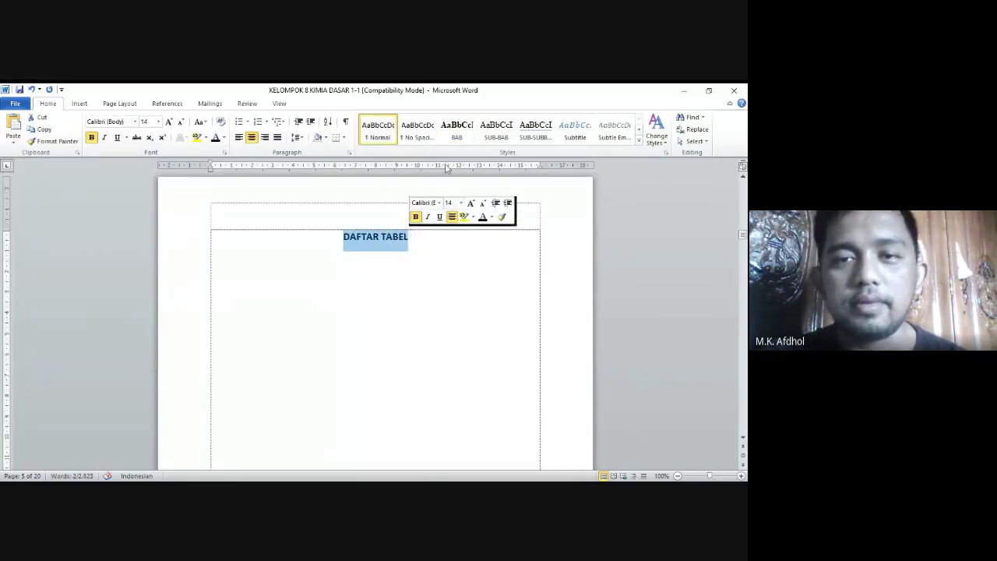
click(456, 128)
Step: Apply the BAB style to the BAB I chapter heading
scroll(365, 242, down, 5)
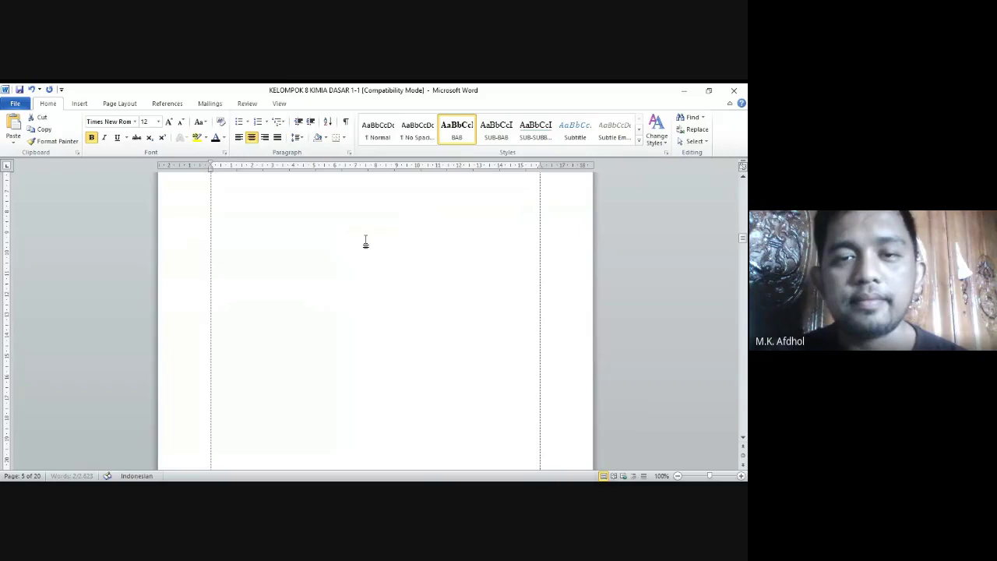
scroll(366, 242, down, 3)
scroll(364, 244, down, 3)
drag(363, 229, 388, 229)
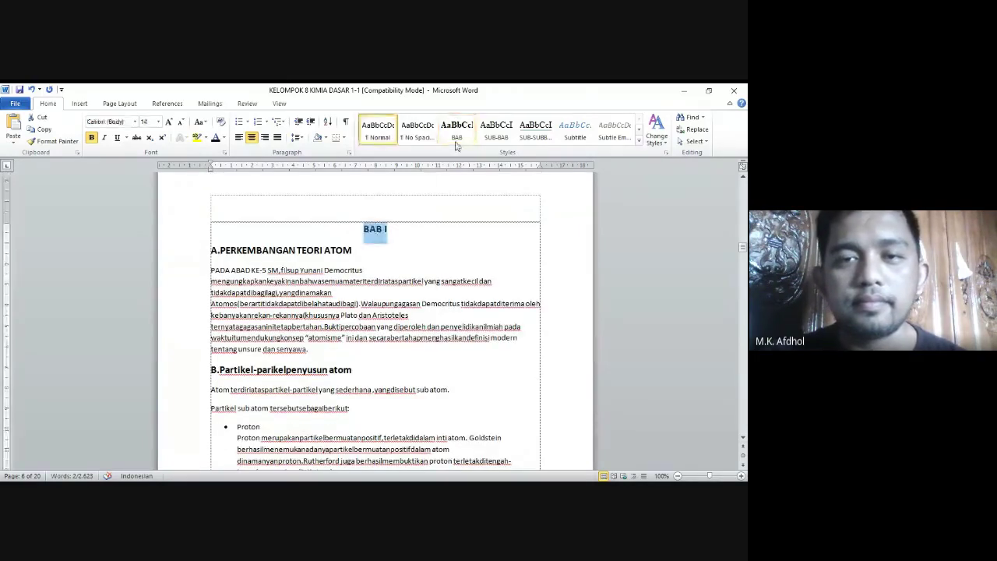
click(456, 129)
Step: Apply the SUB-BAB style to headings A (PERKEMBANGAN TEORI ATOM) and B (Partikel-parikelpenyusun atom), and convert heading B to uppercase
scroll(420, 208, down, 10)
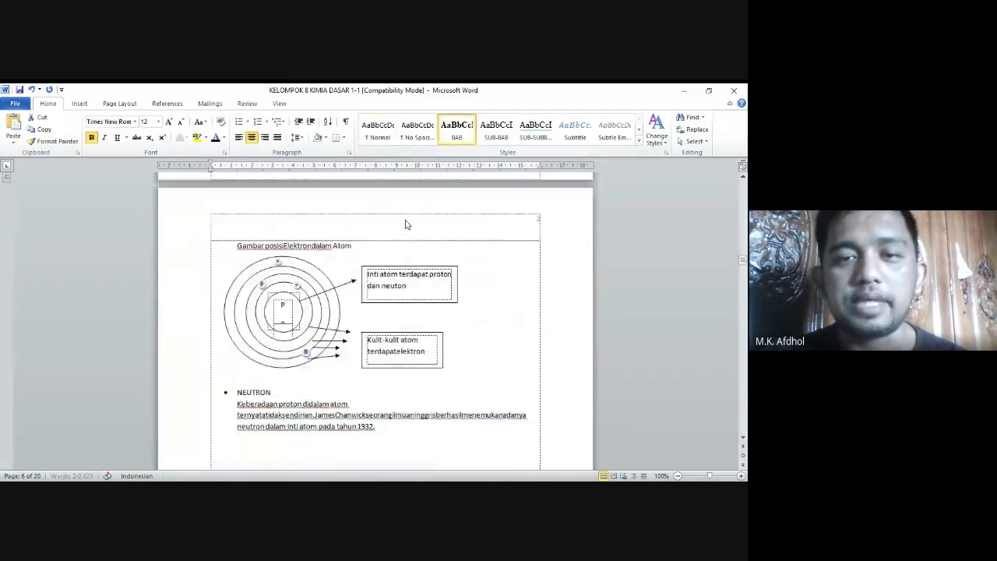
scroll(404, 222, up, 10)
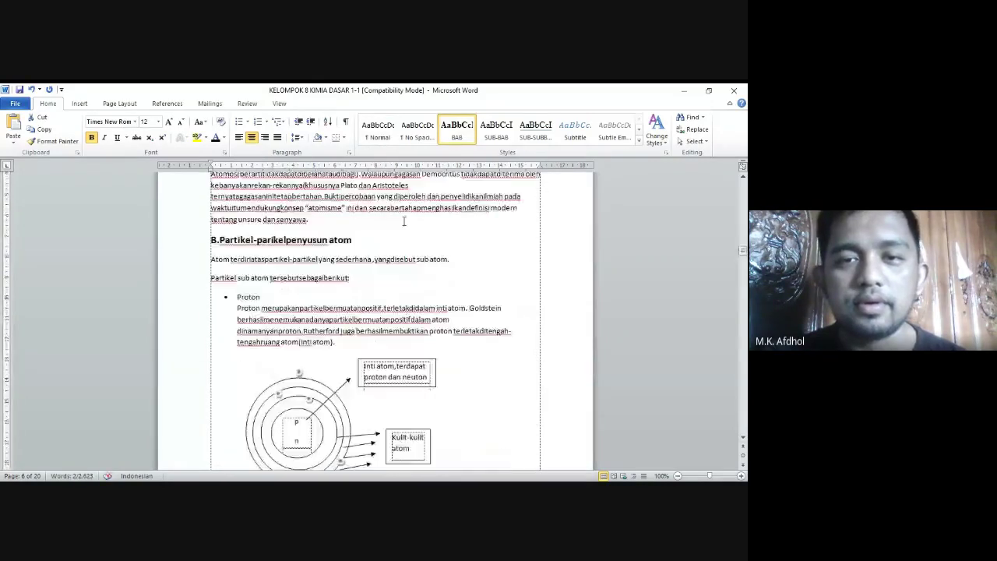
drag(210, 226, 354, 230)
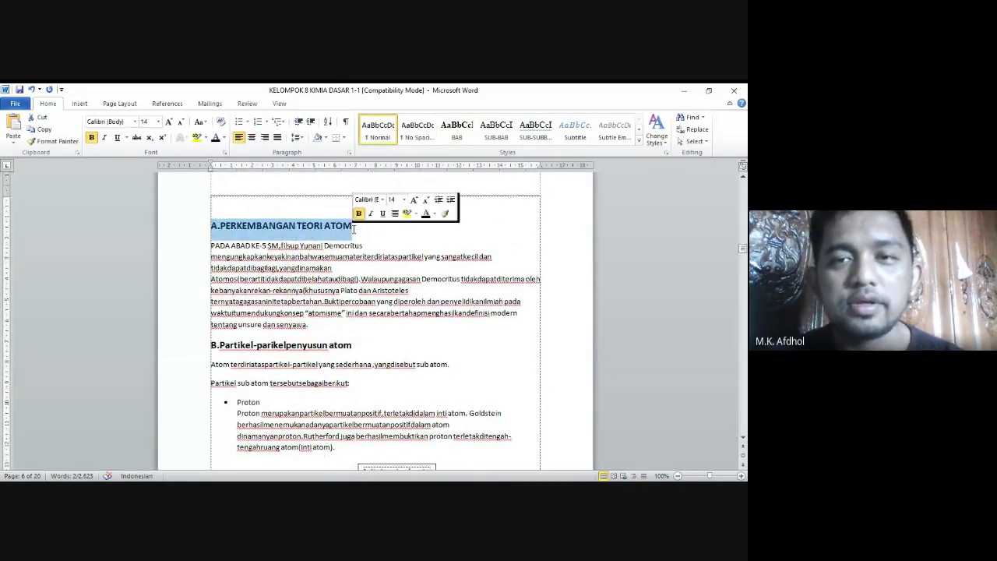
click(503, 137)
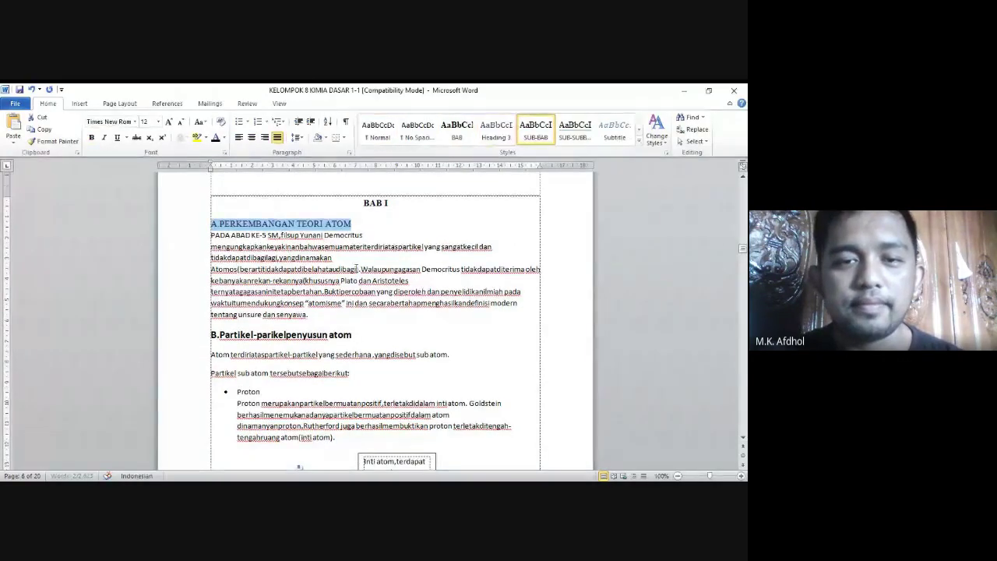
drag(354, 335, 211, 335)
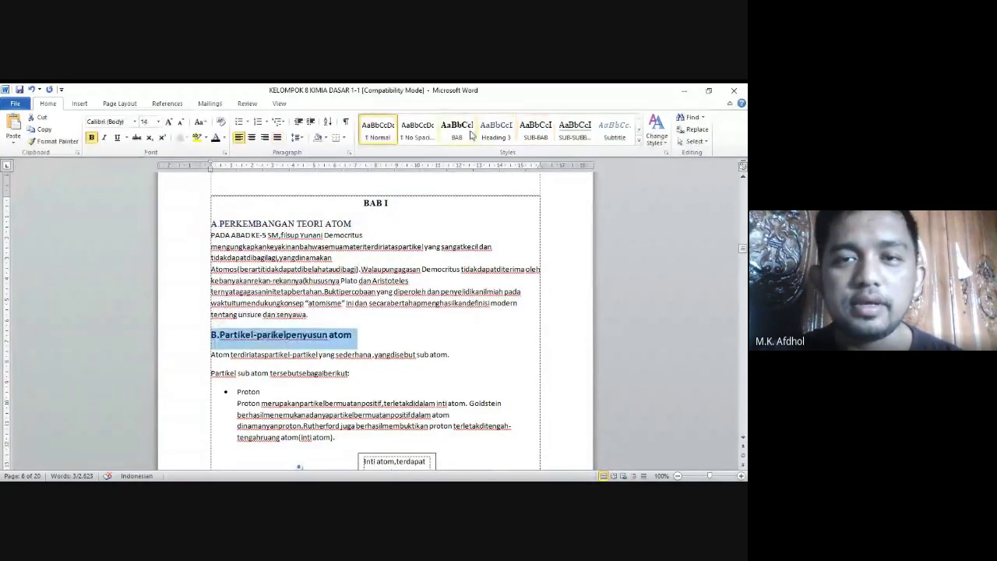
click(535, 135)
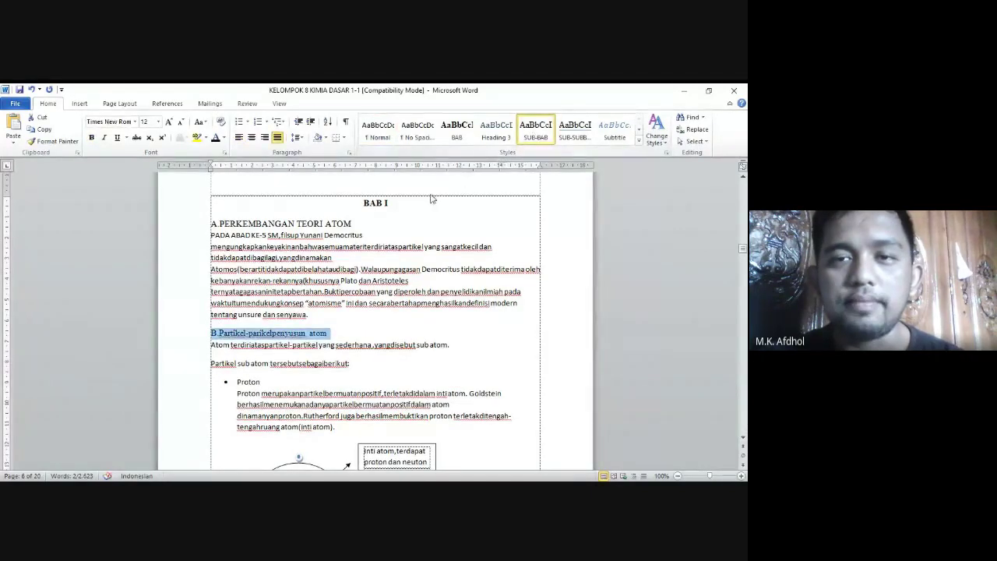
scroll(423, 203, down, 5)
scroll(429, 194, up, 3)
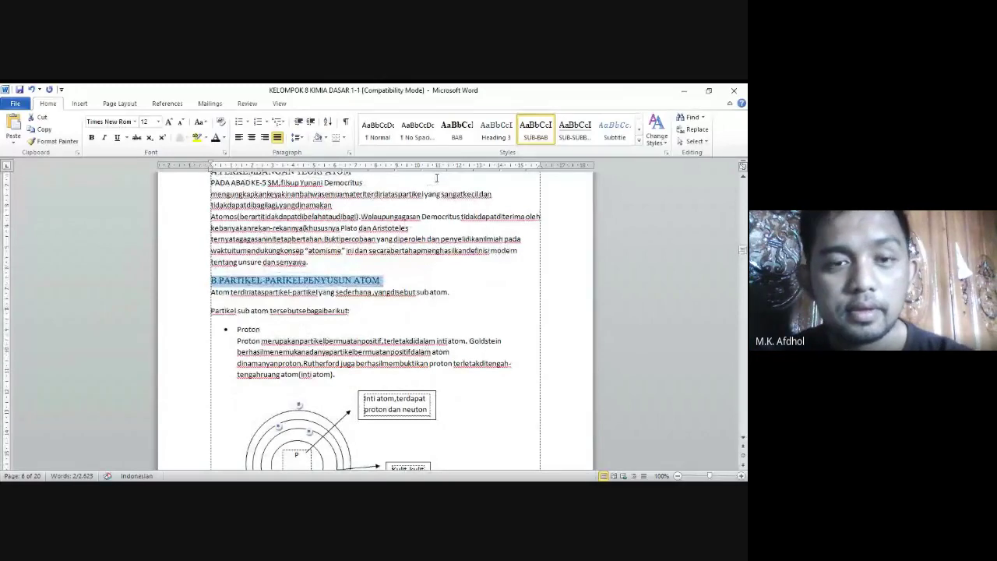
Step: Apply the SUB-BAB style to the "c.Isotop, Isobar dan Isoton" heading below the particle table and convert it to uppercase
scroll(335, 270, down, 5)
scroll(335, 270, down, 9)
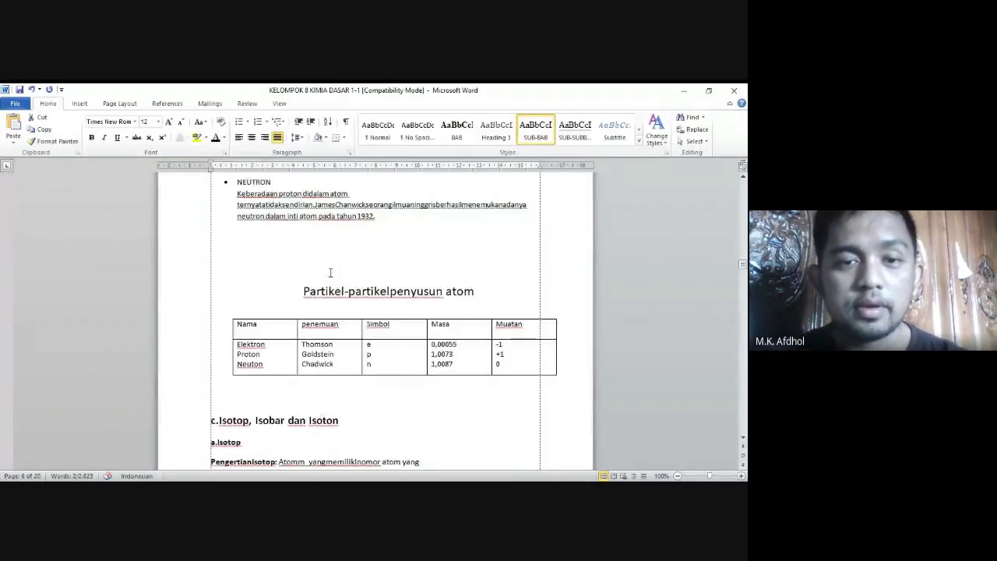
drag(336, 271, 211, 273)
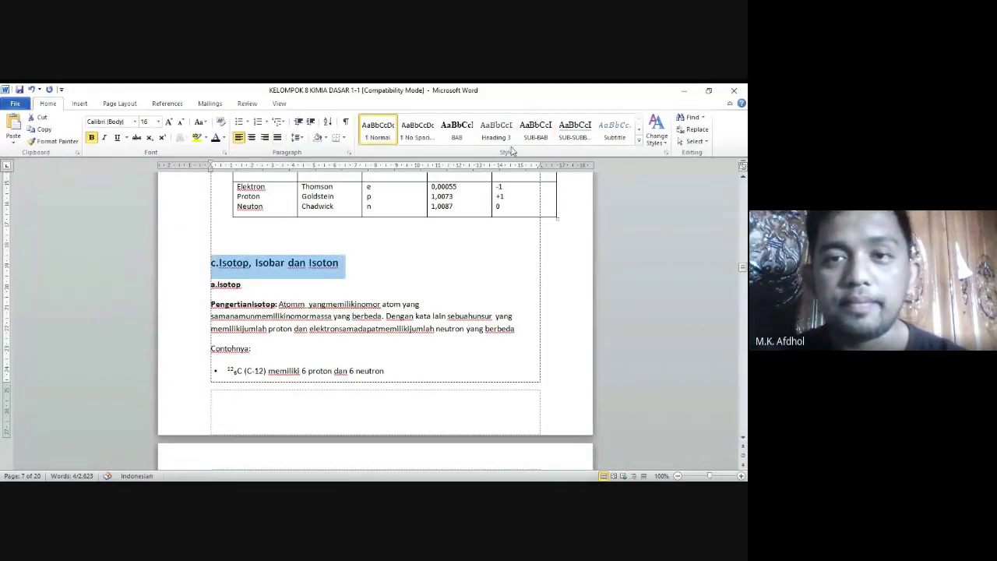
click(540, 139)
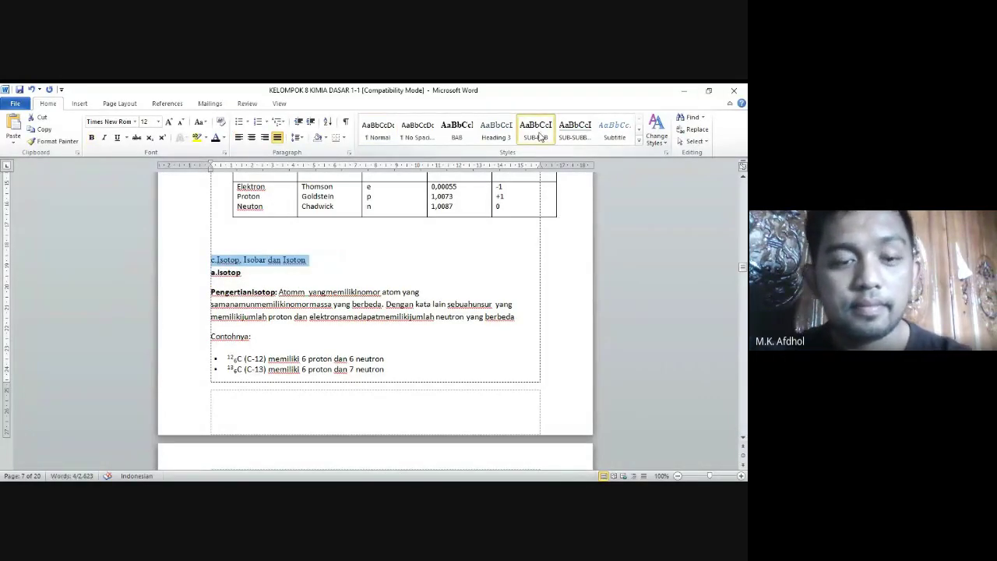
click(541, 138)
Step: Apply the SUB-SUBBAB style to the a.Isotop, b. Isobar and C. Isoton headings
drag(246, 273, 208, 274)
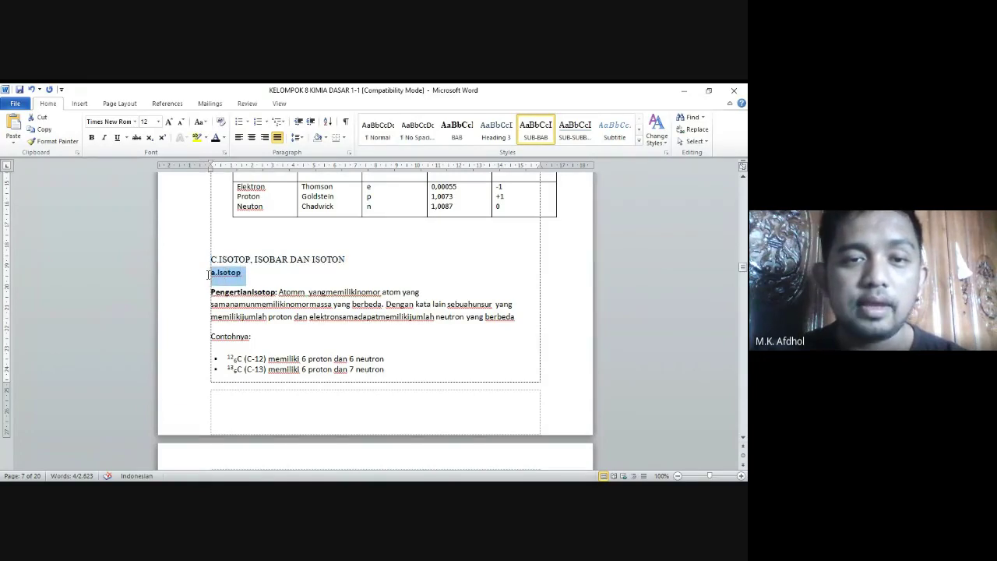
click(576, 138)
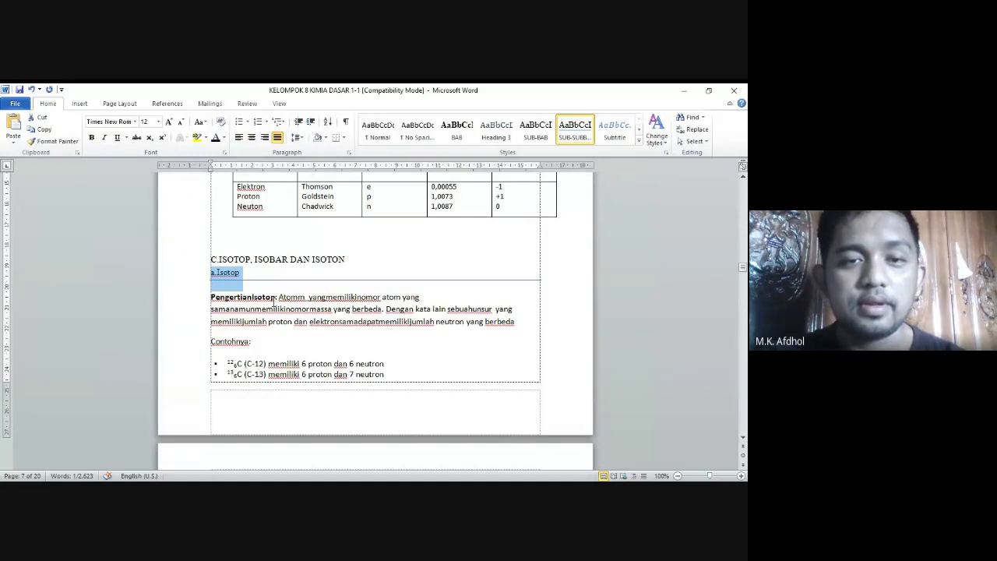
scroll(274, 305, down, 6)
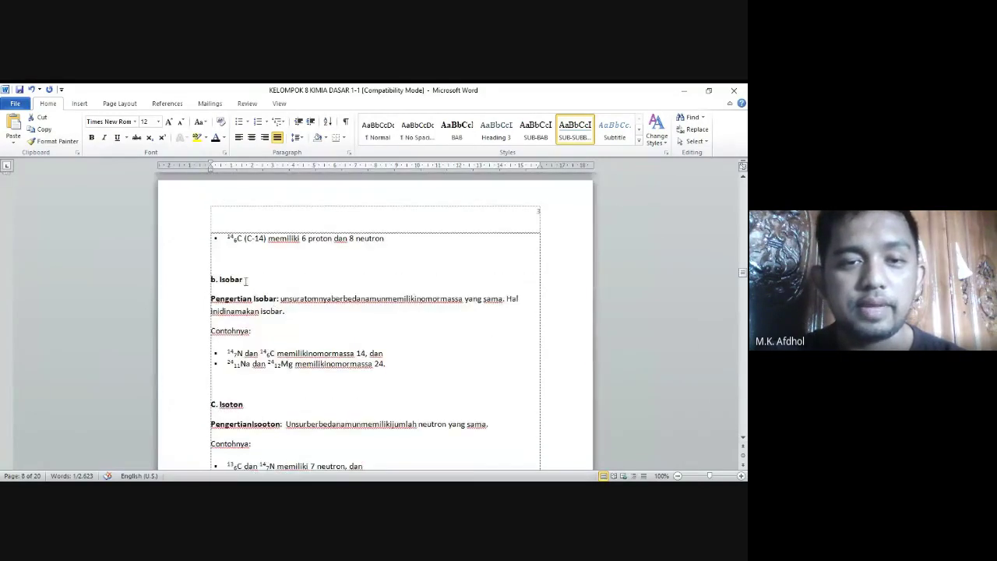
drag(246, 282, 210, 279)
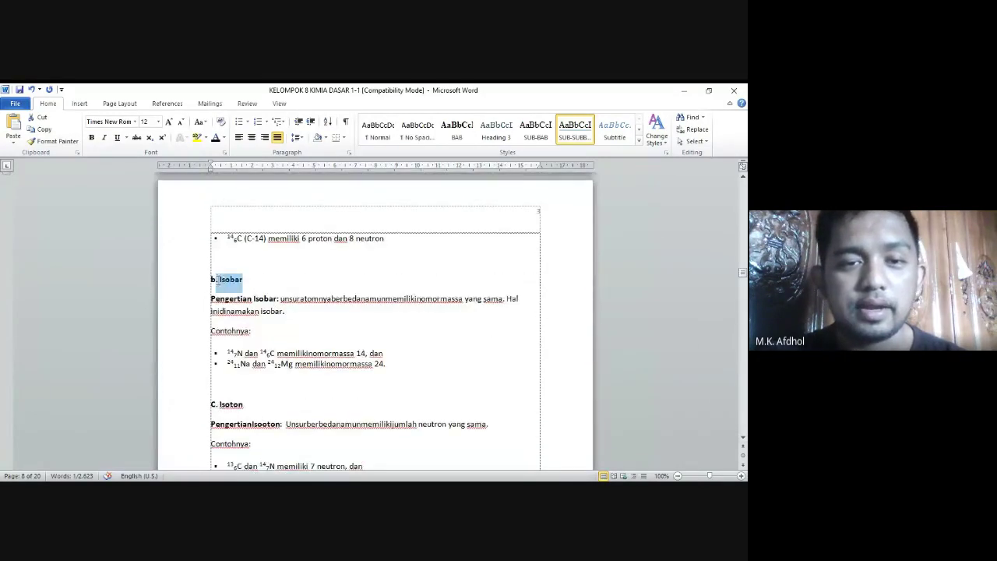
click(575, 131)
scroll(246, 220, down, 5)
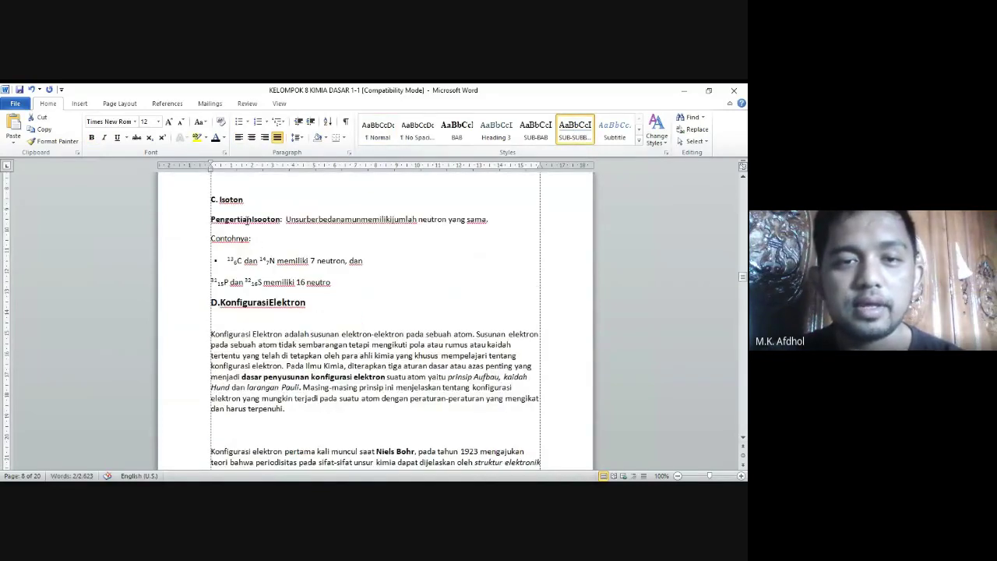
drag(249, 201, 211, 200)
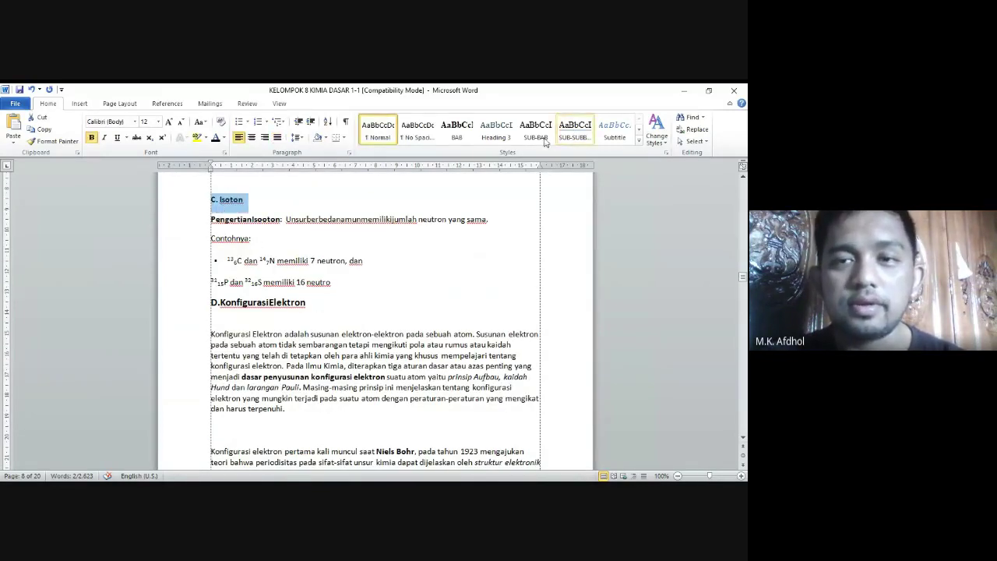
click(575, 131)
Step: Apply the SUB-BAB style to headings D (KonfigurasiElektron) and E (Sistem periodik), and convert heading E to uppercase
drag(312, 307, 204, 308)
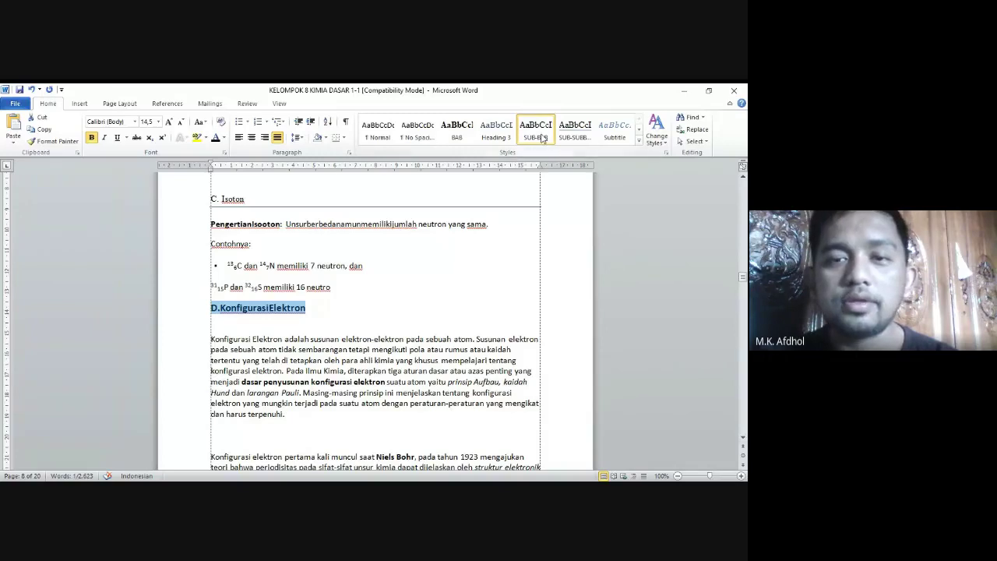
click(543, 137)
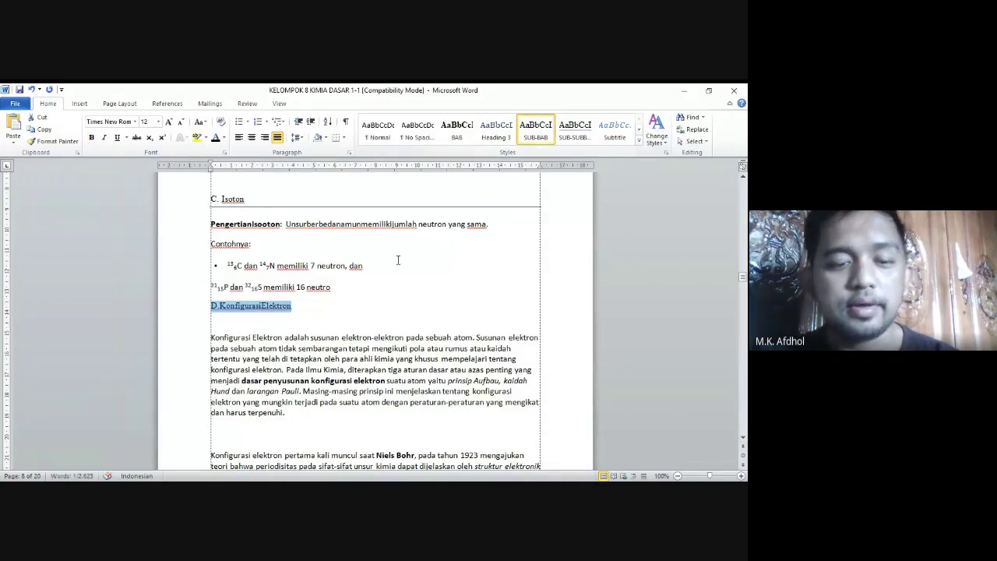
scroll(340, 327, down, 10)
scroll(341, 327, down, 15)
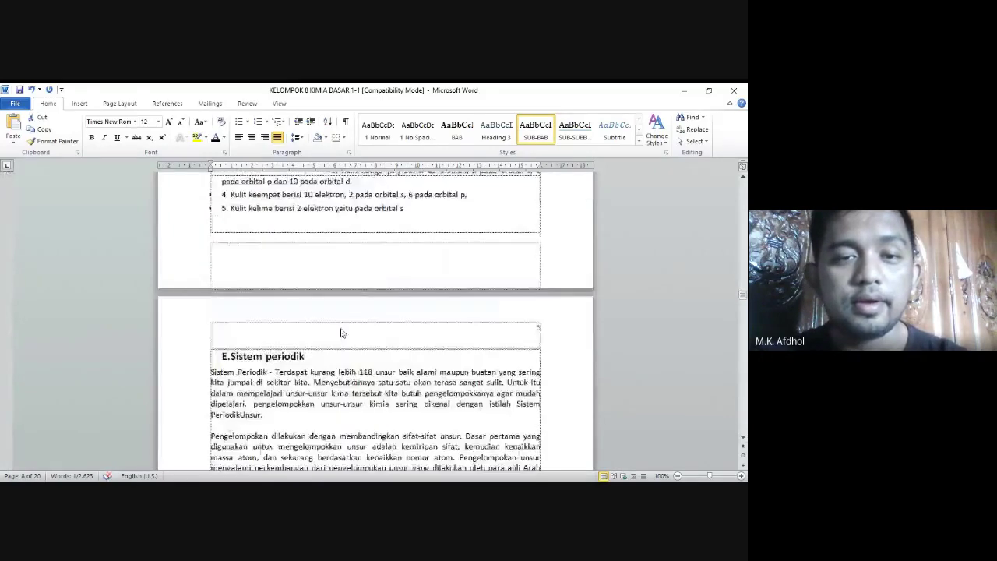
drag(312, 331, 222, 326)
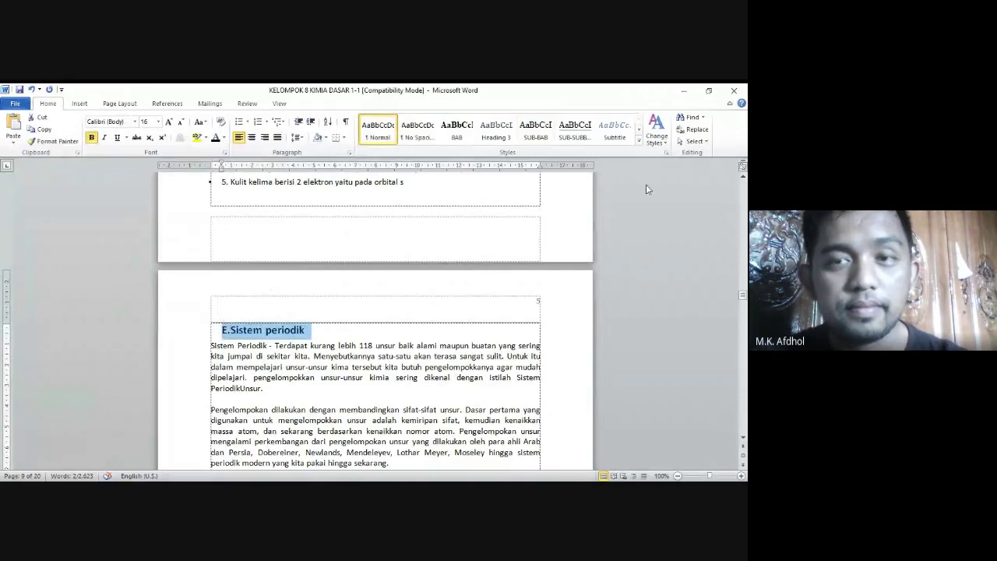
click(536, 131)
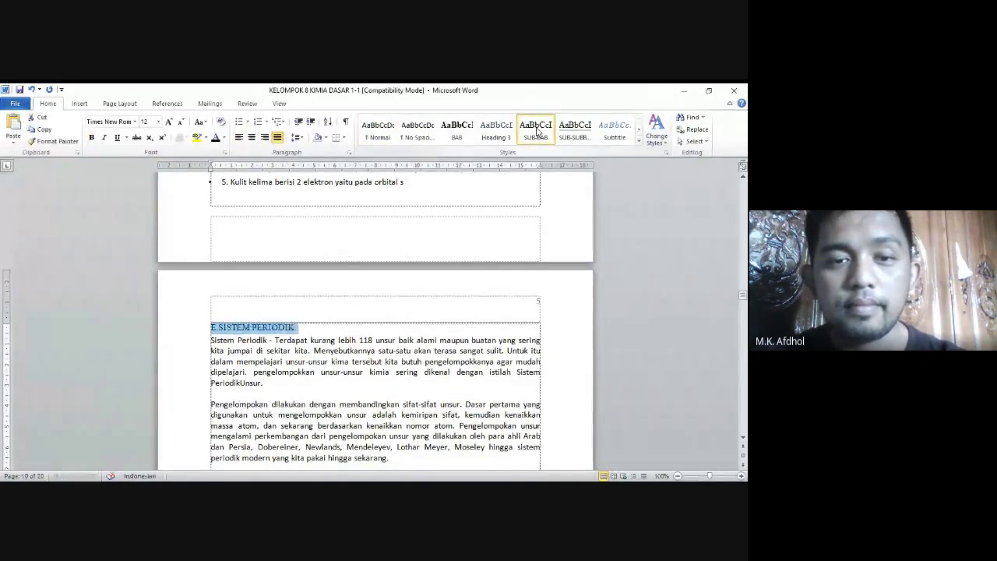
Step: Apply the SUB-BAB style to the "F. KLASIFIKASI UNSUR DALAM SISTEM PERIODIK" heading
scroll(427, 327, down, 1)
scroll(427, 327, down, 9)
scroll(427, 328, up, 3)
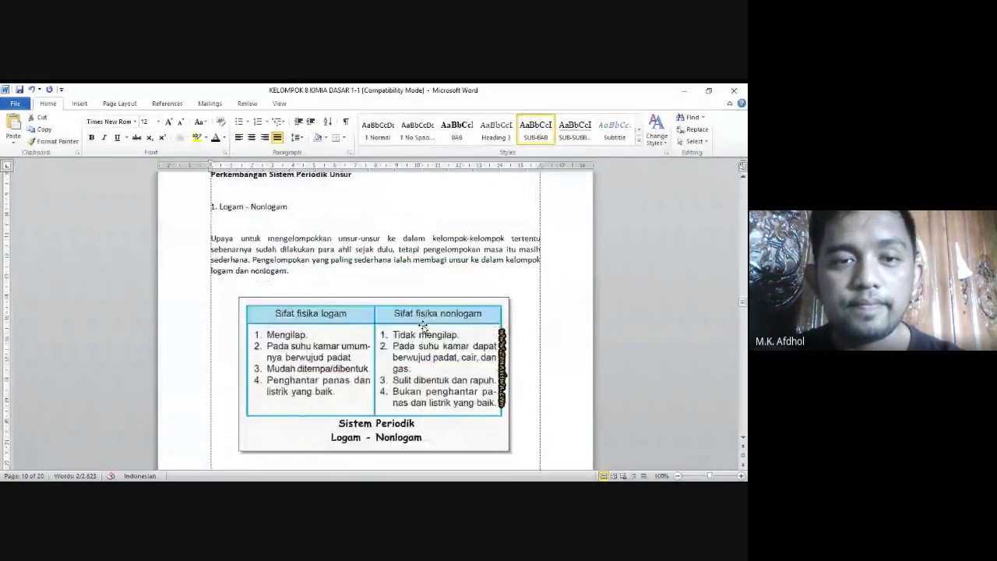
scroll(423, 327, down, 12)
scroll(423, 327, up, 3)
scroll(423, 326, down, 20)
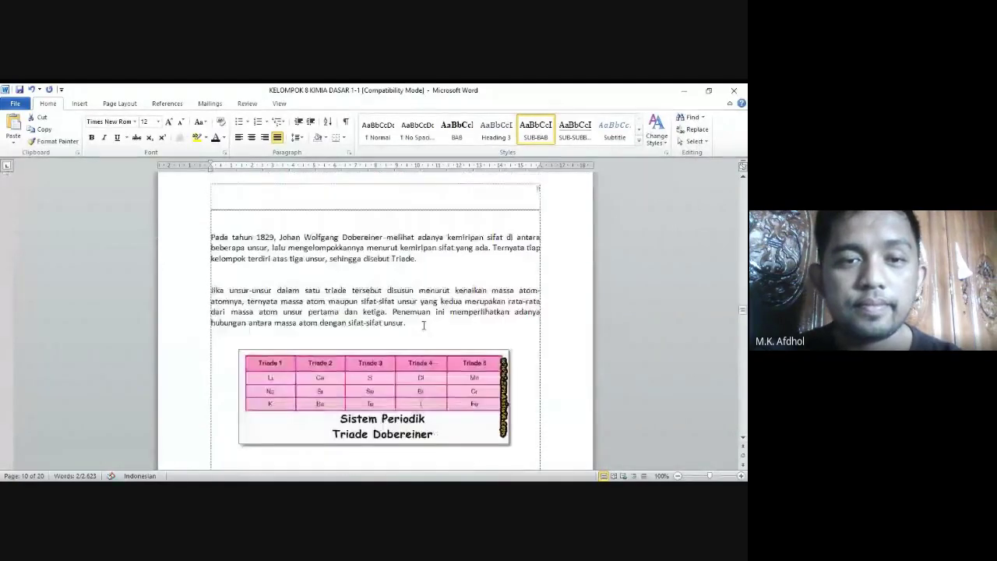
scroll(423, 326, down, 10)
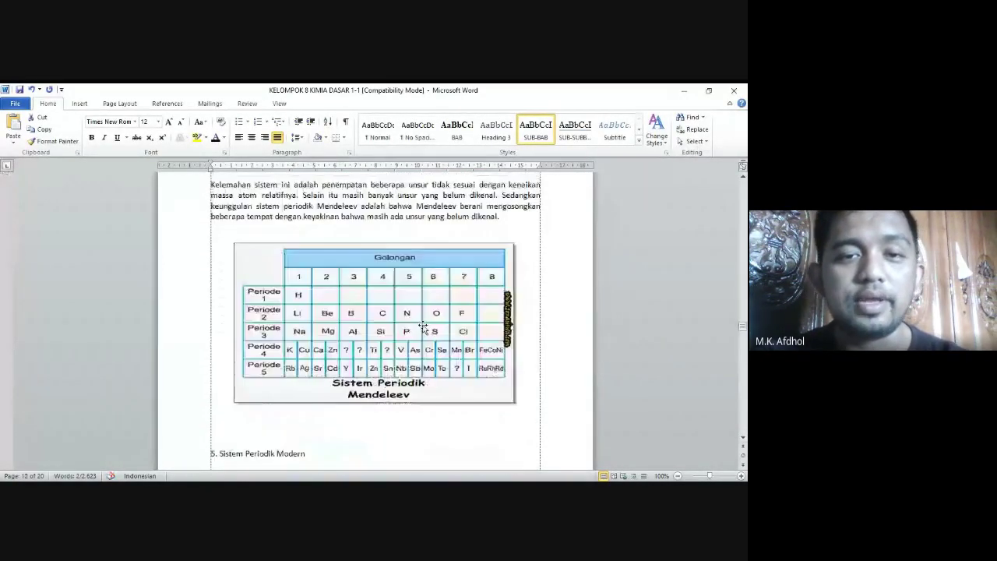
scroll(196, 356, down, 15)
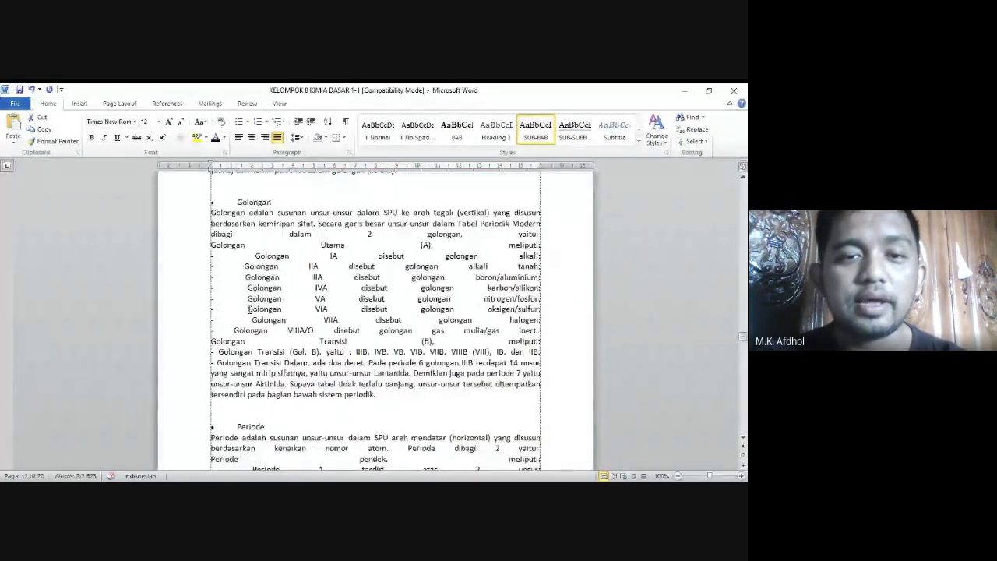
click(170, 224)
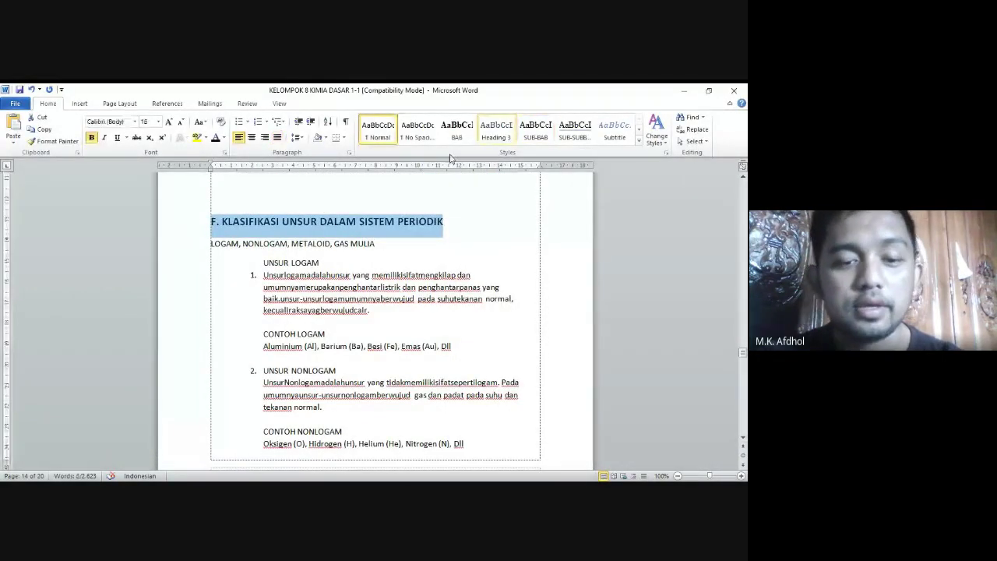
click(536, 131)
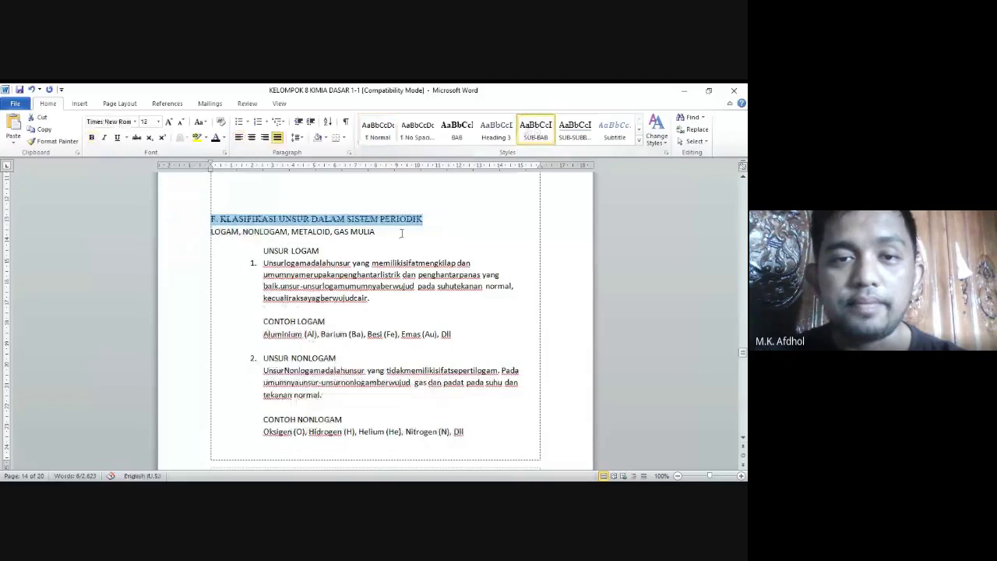
Step: Apply the BAB style to the BAB II chapter heading
scroll(401, 232, down, 15)
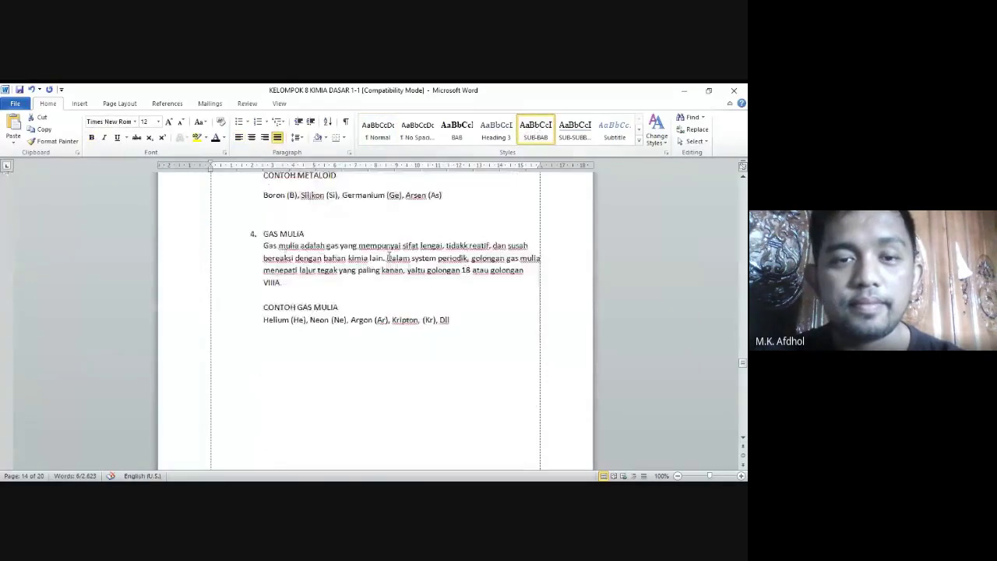
triple_click(352, 232)
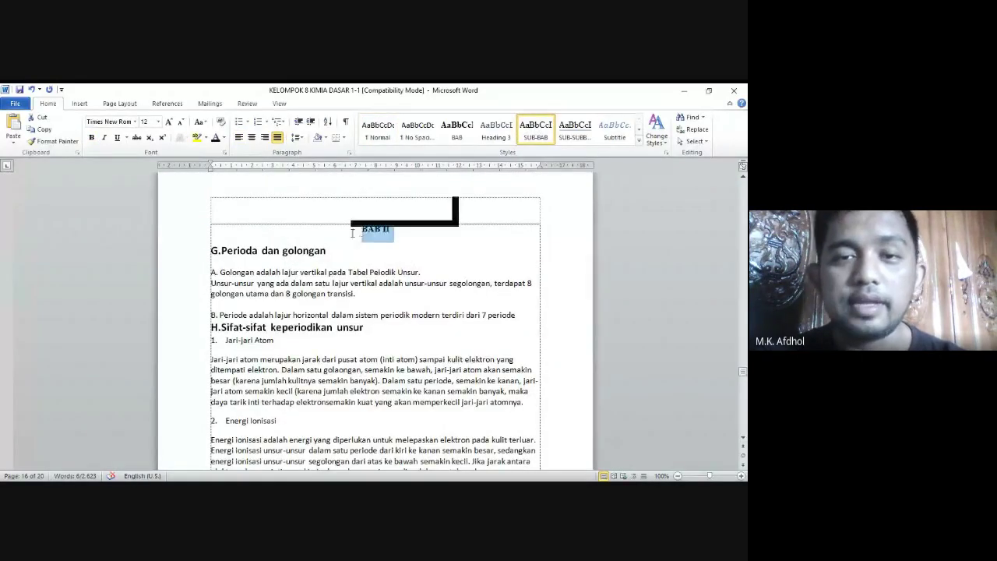
click(456, 139)
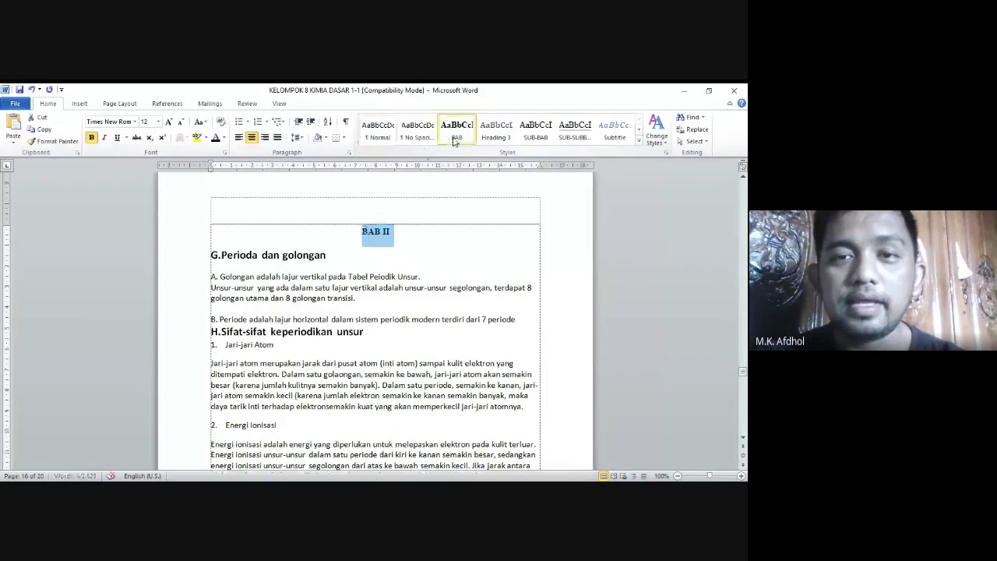
Step: Apply the SUB-BAB style to the "G.Perioda dan golongan" heading below BAB II and convert it to uppercase
click(208, 260)
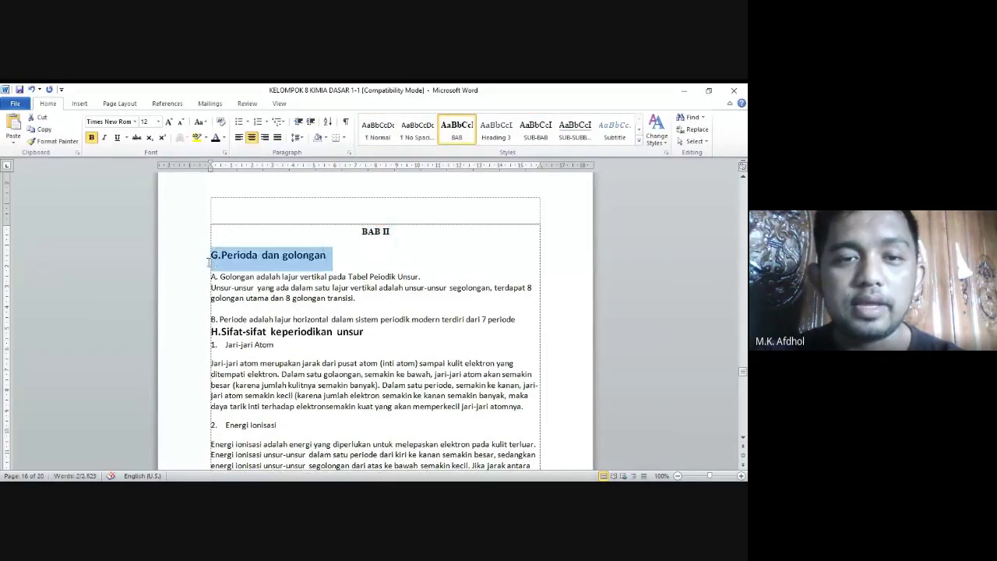
click(541, 138)
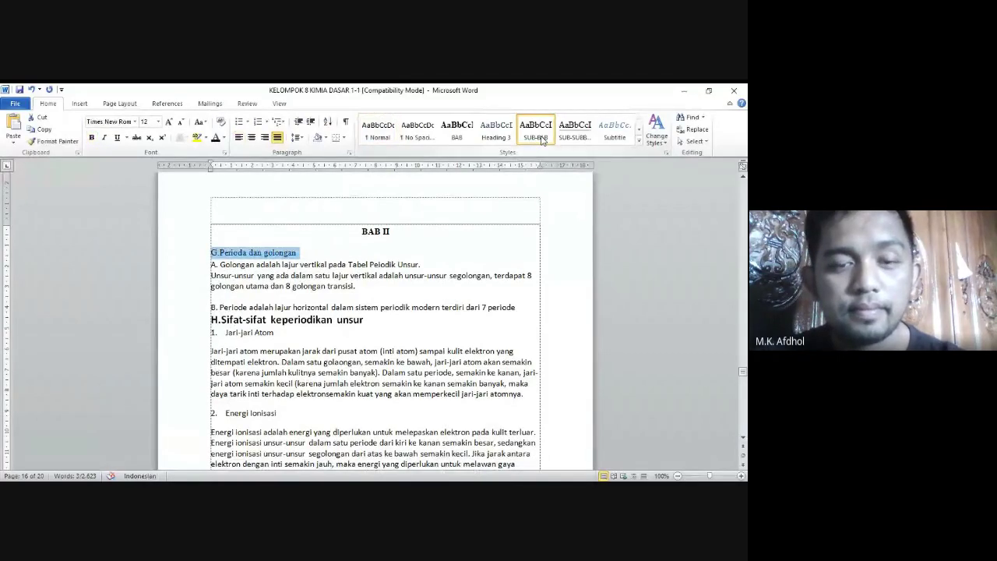
click(542, 138)
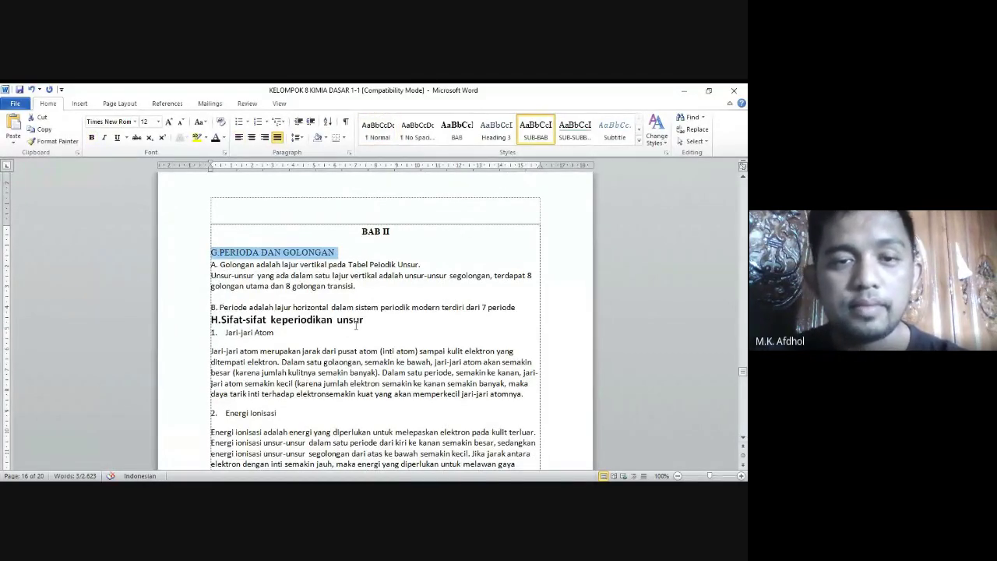
Step: Apply the BAB style to the DAFTAR PUSAKA heading above the reference list near the document's end
scroll(356, 324, down, 1)
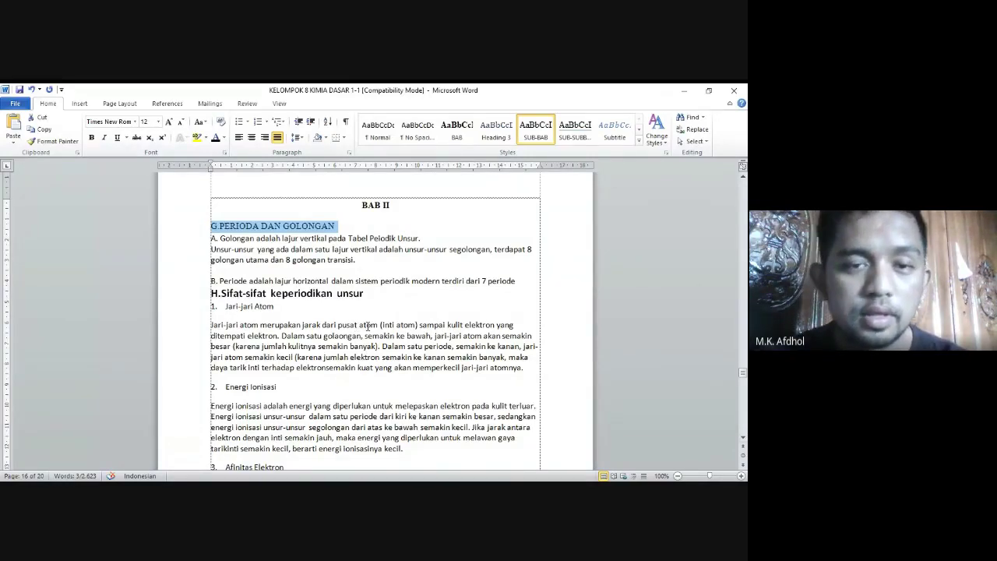
scroll(368, 326, down, 2)
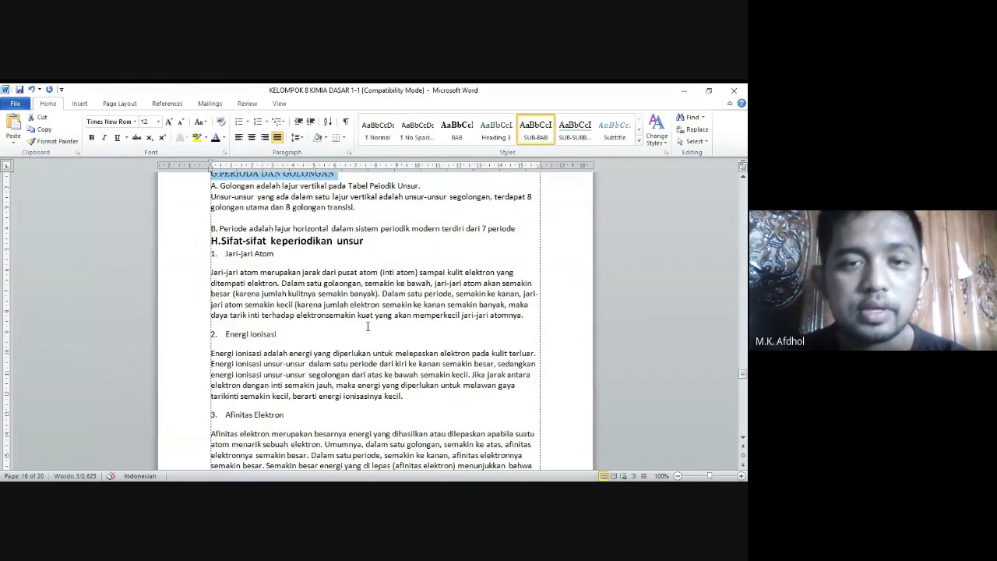
scroll(368, 326, down, 6)
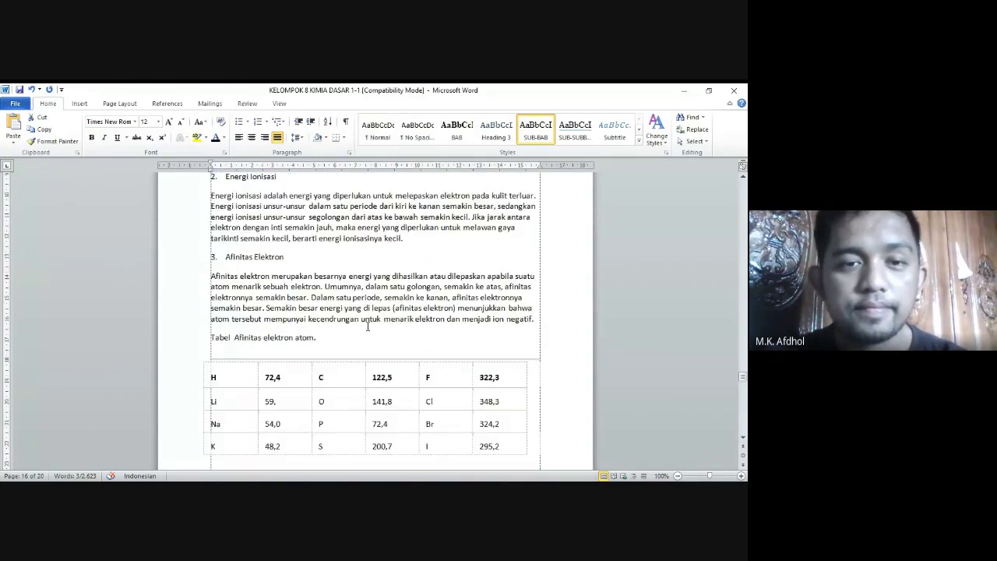
scroll(368, 328, up, 10)
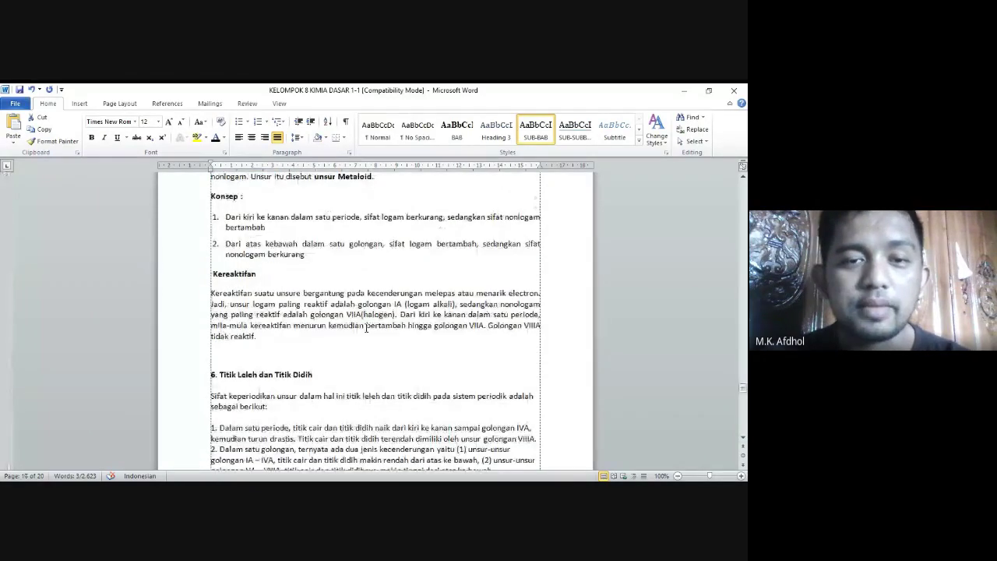
scroll(293, 375, down, 15)
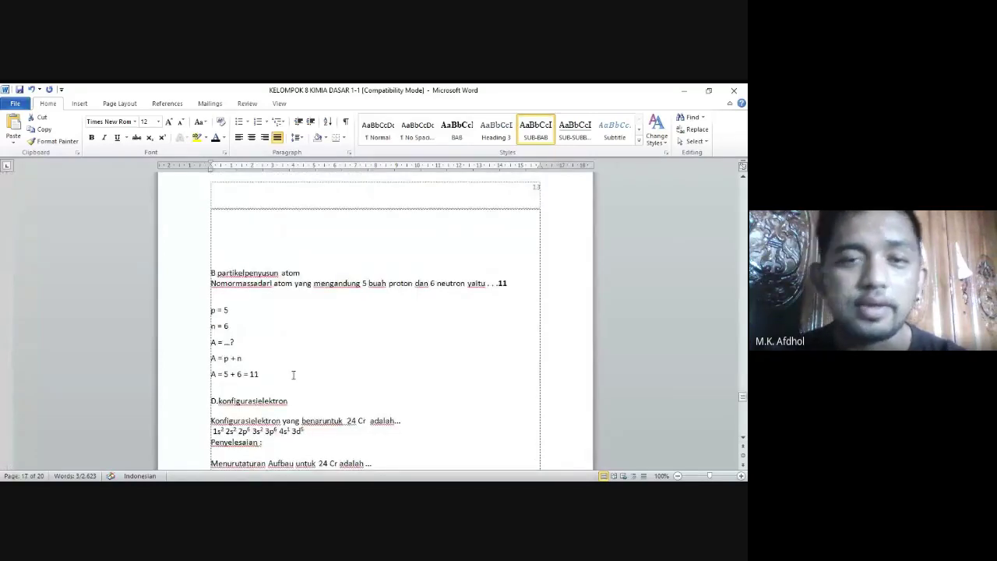
scroll(293, 375, down, 18)
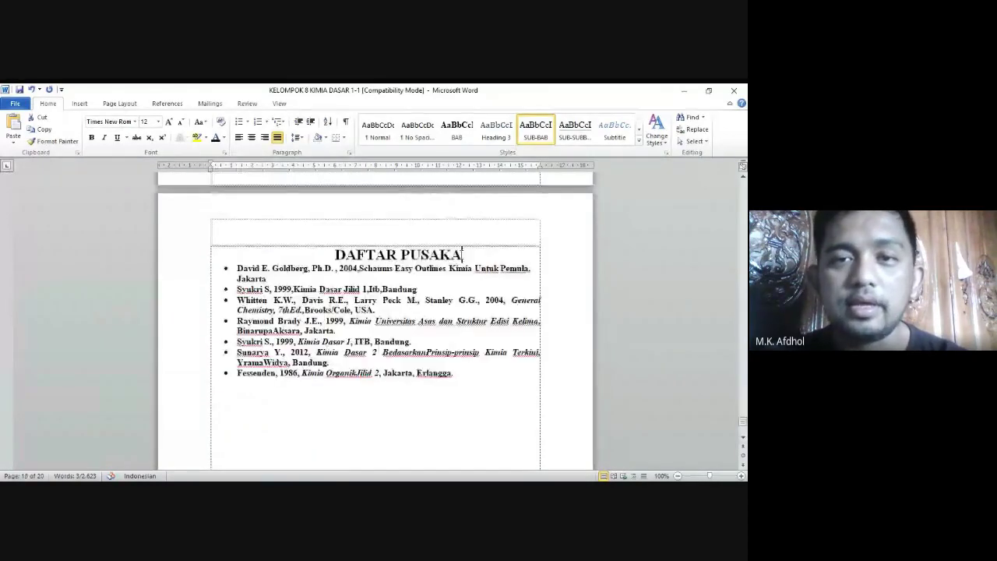
drag(463, 254, 345, 251)
click(378, 129)
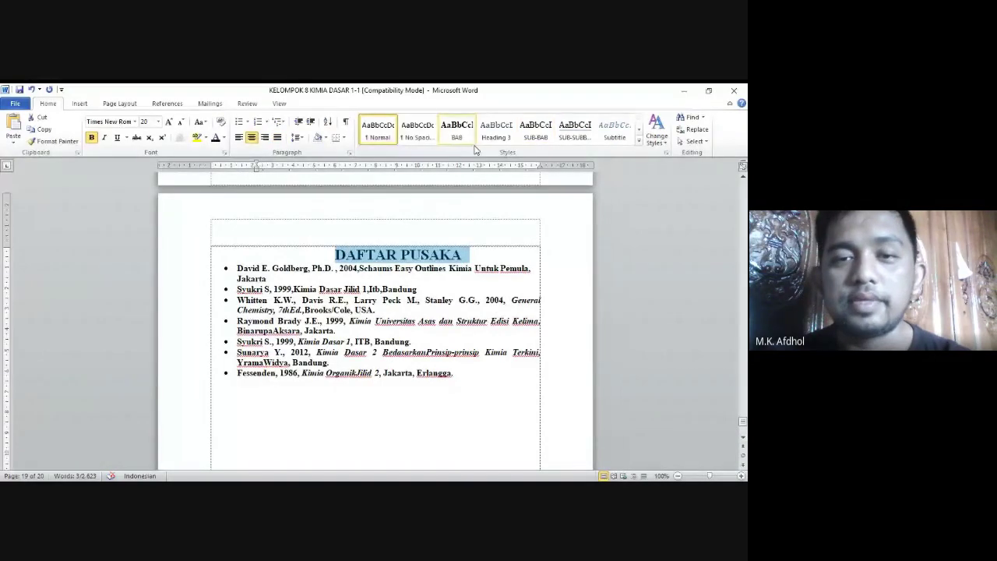
click(457, 131)
Step: Insert an automatic table of contents on the justified blank line below the DAFTAR ISI heading
drag(743, 427, 743, 194)
scroll(413, 331, down, 15)
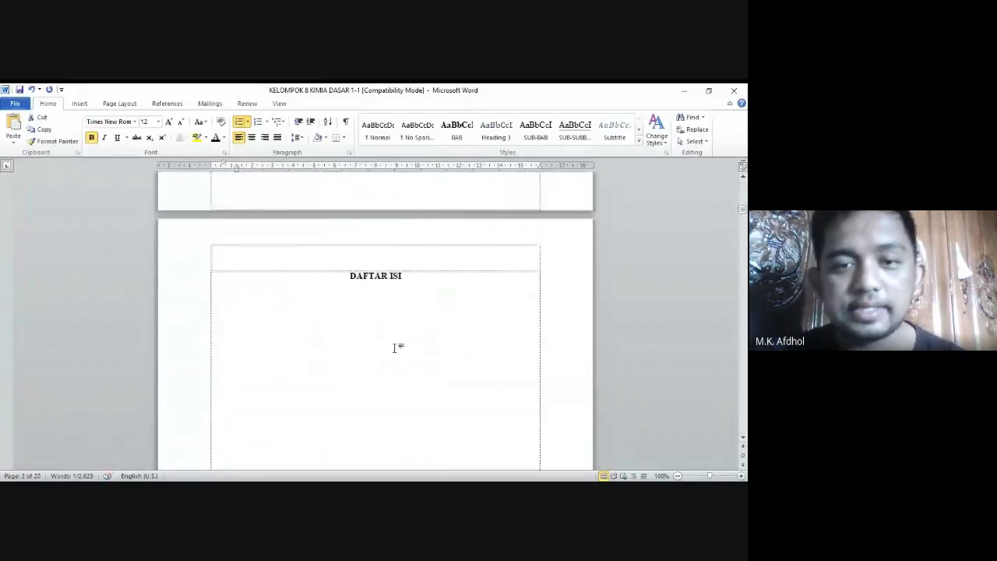
click(418, 292)
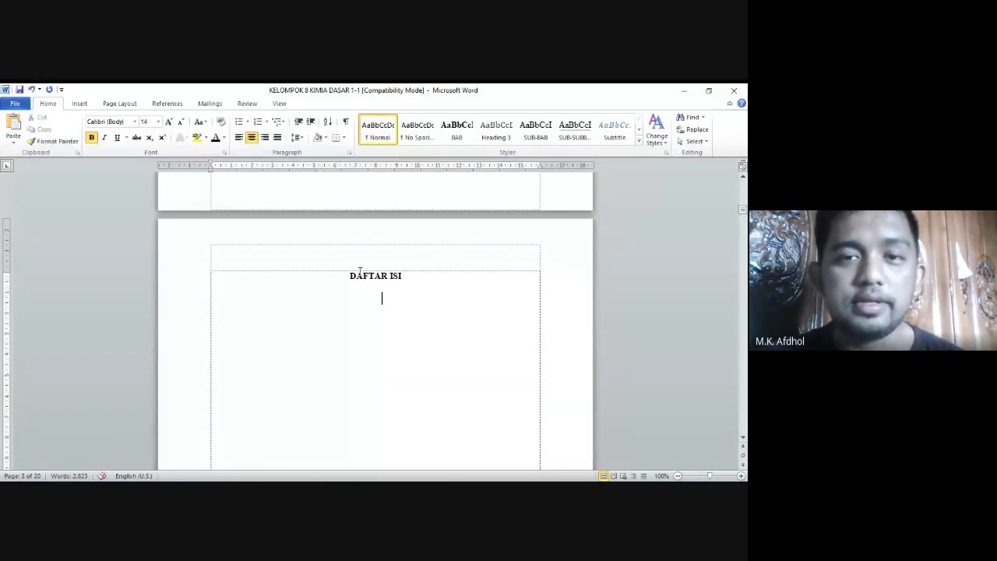
click(277, 137)
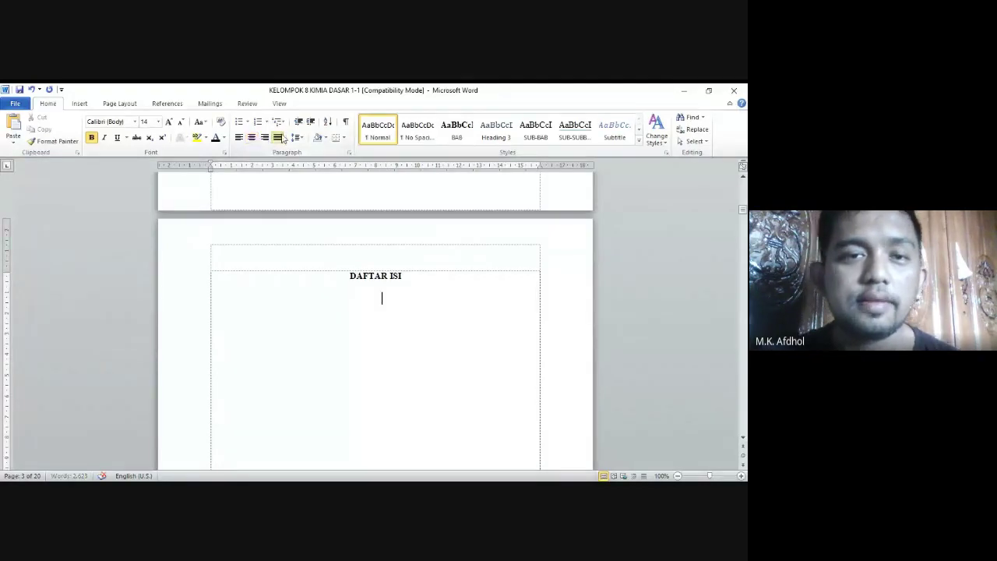
click(85, 106)
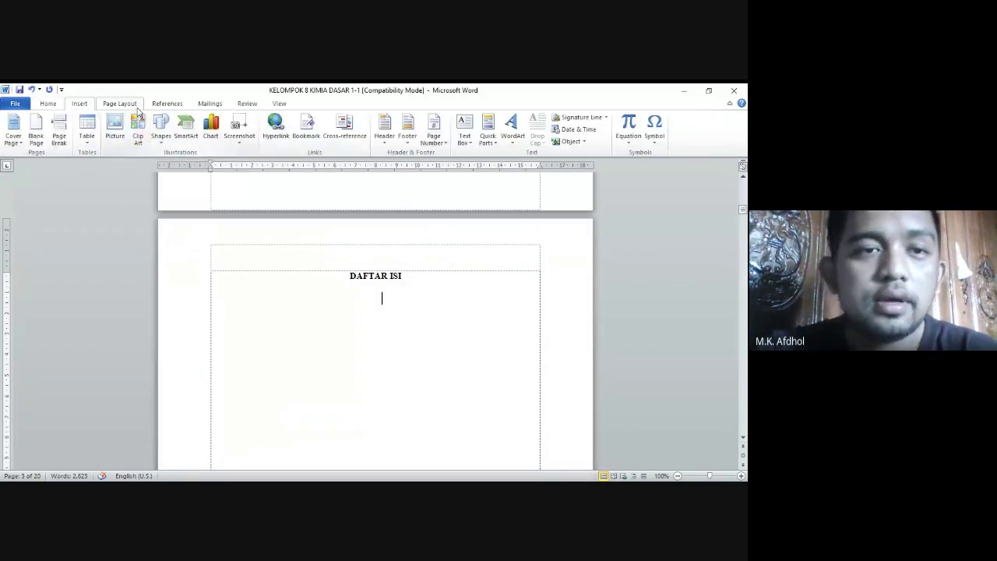
click(167, 104)
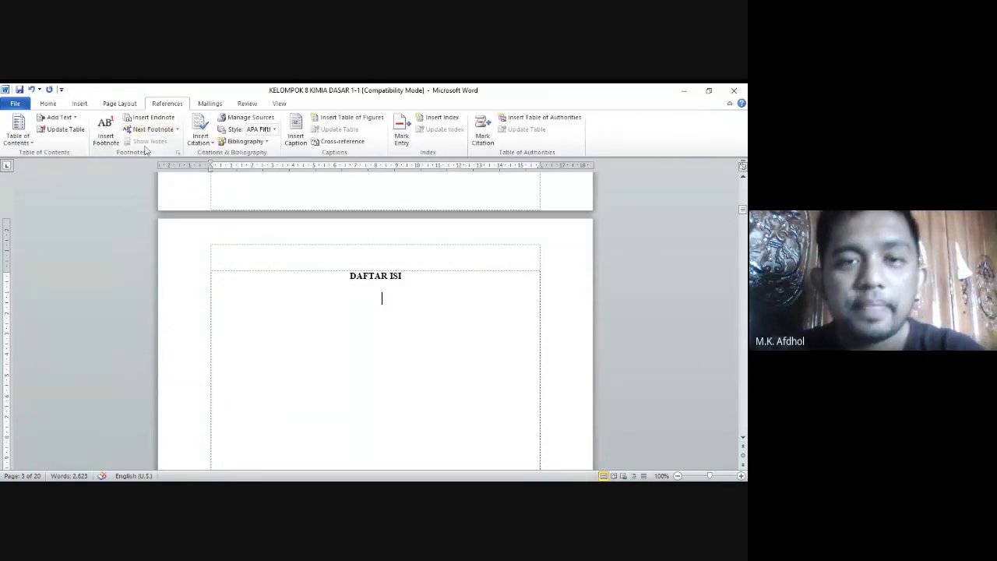
click(26, 141)
click(68, 202)
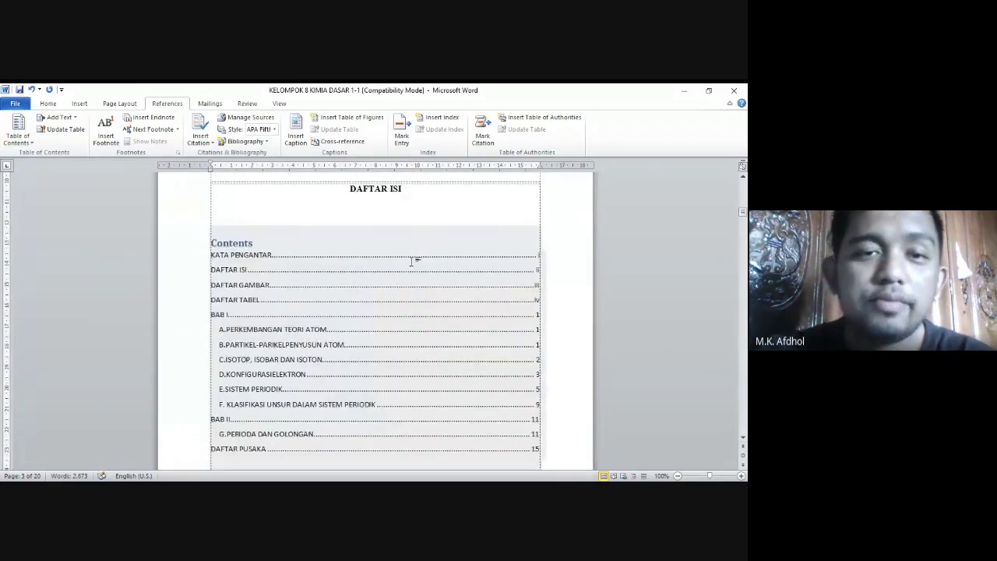
Step: Delete the "Contents" title of the table of contents and the extra blank line below the DAFTAR ISI heading
click(277, 238)
key(ctrl+BackSpace)
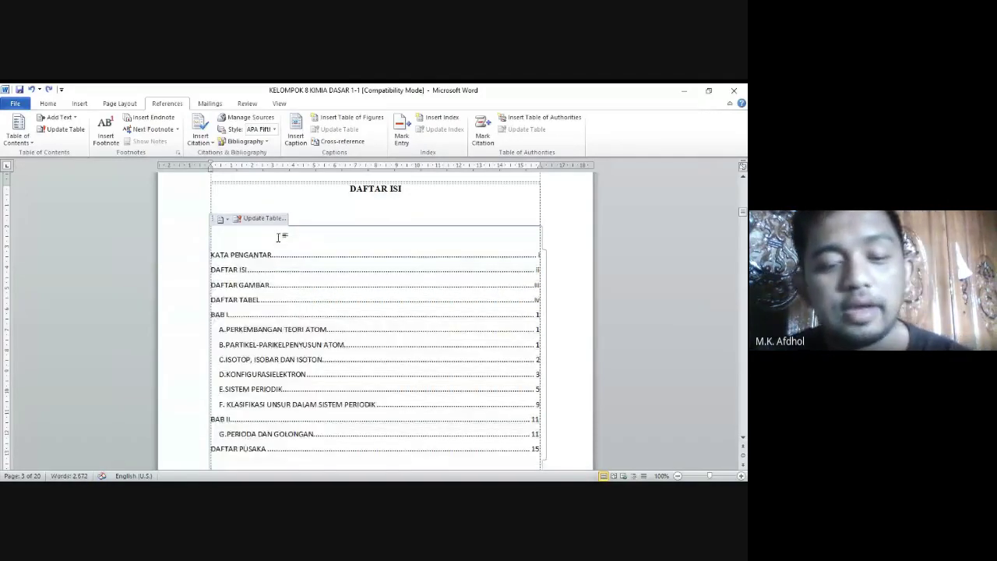
click(356, 206)
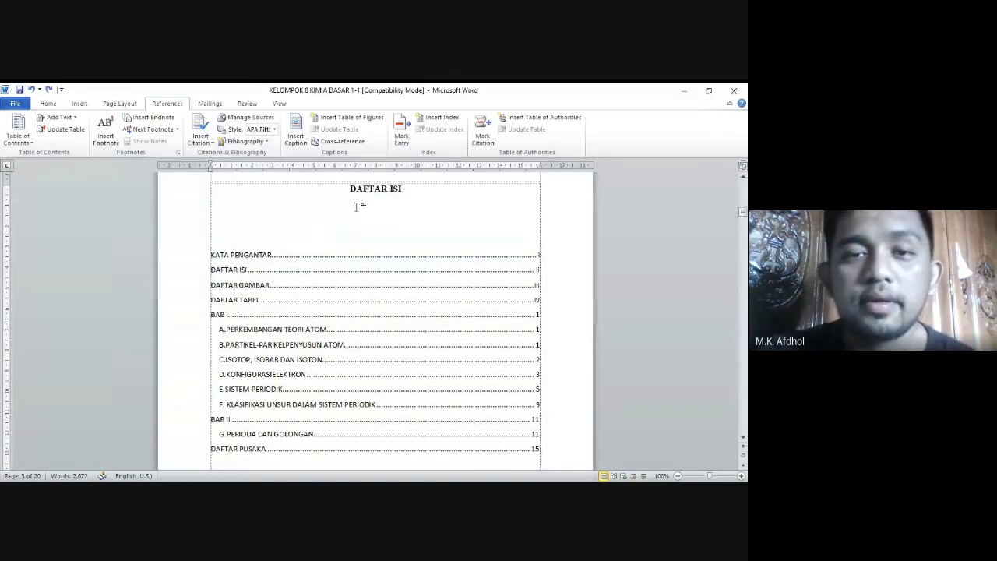
key(BackSpace)
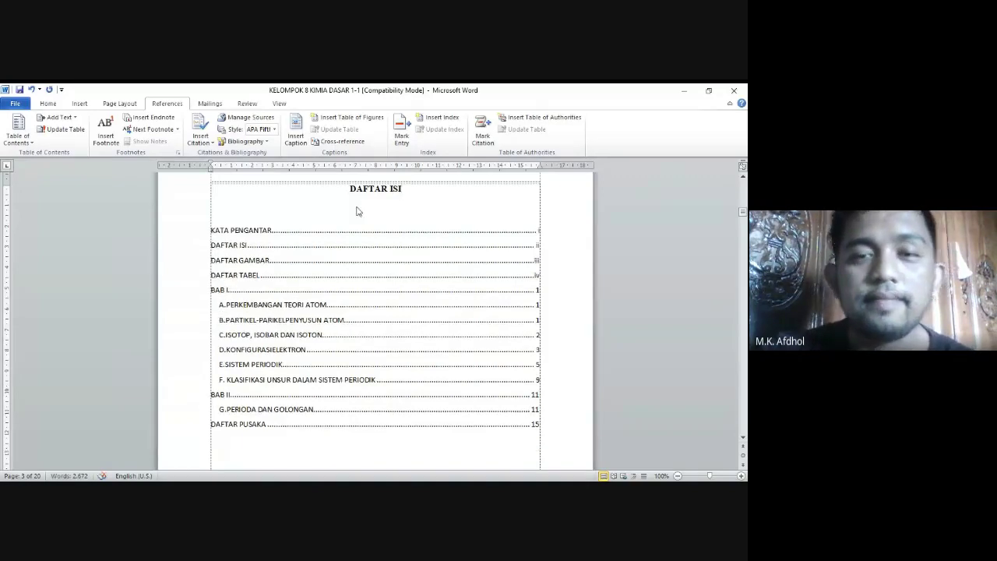
Step: Format all entries of the table of contents in Times New Roman, size 12
scroll(420, 328, down, 3)
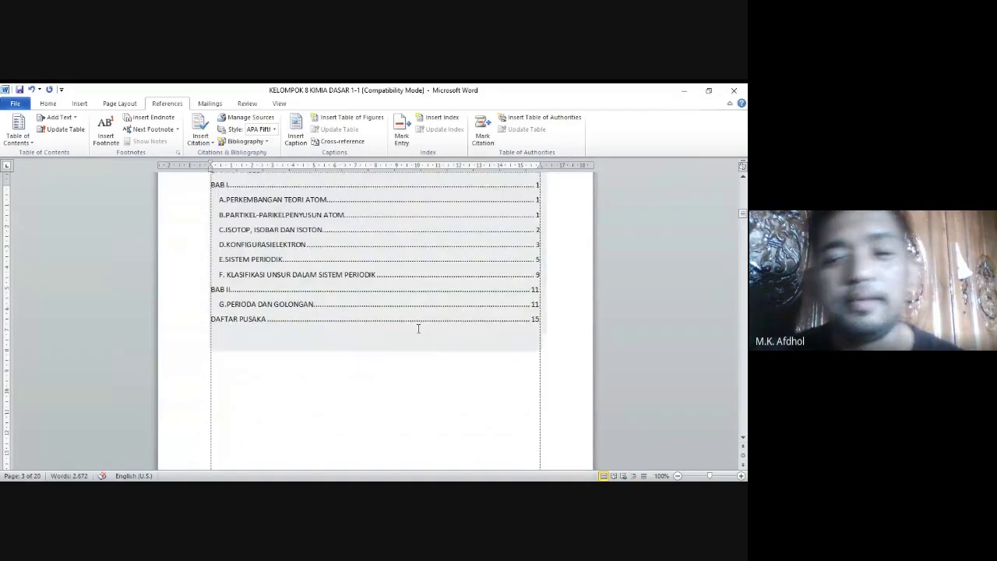
scroll(418, 328, up, 2)
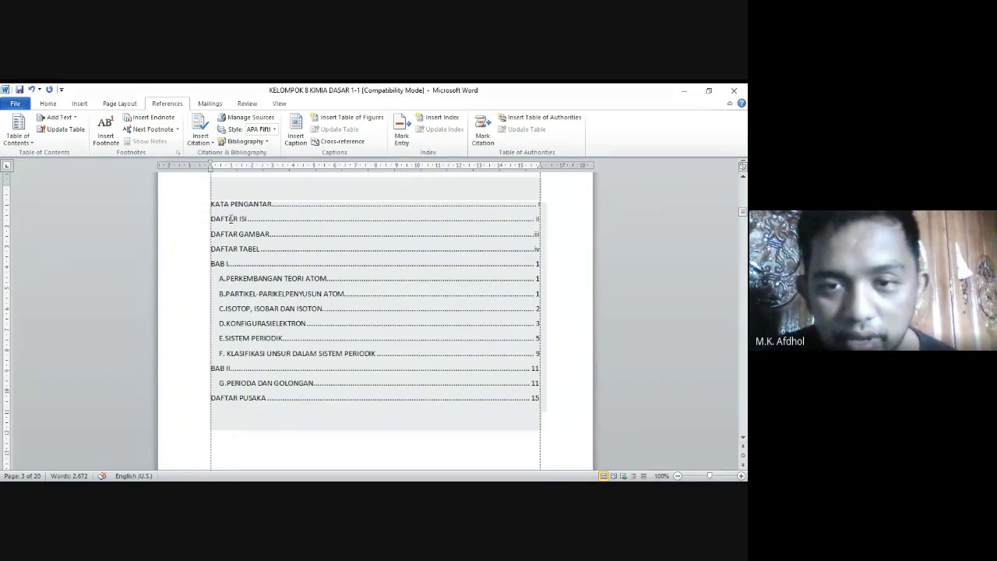
scroll(462, 301, up, 1)
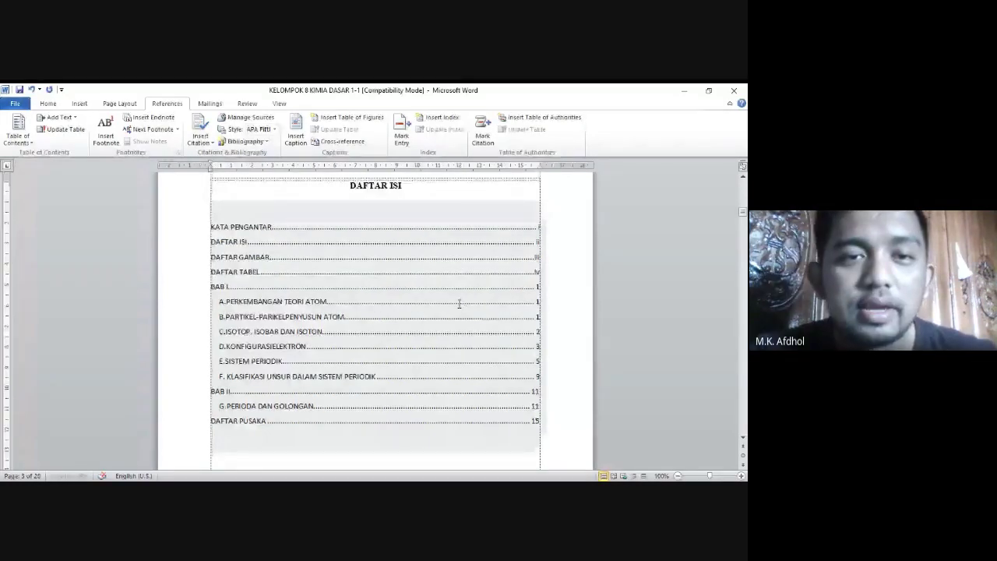
click(221, 194)
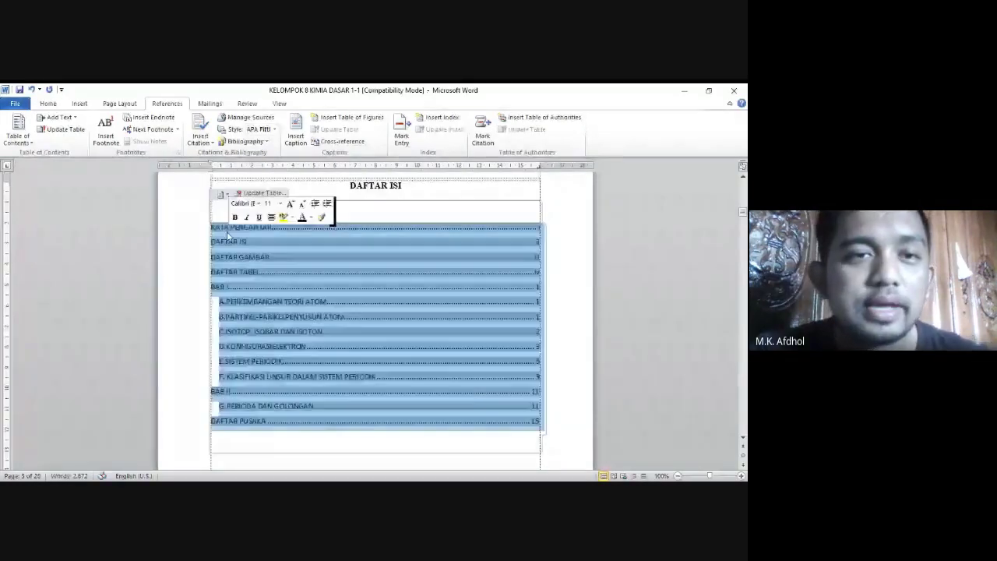
click(53, 104)
click(135, 123)
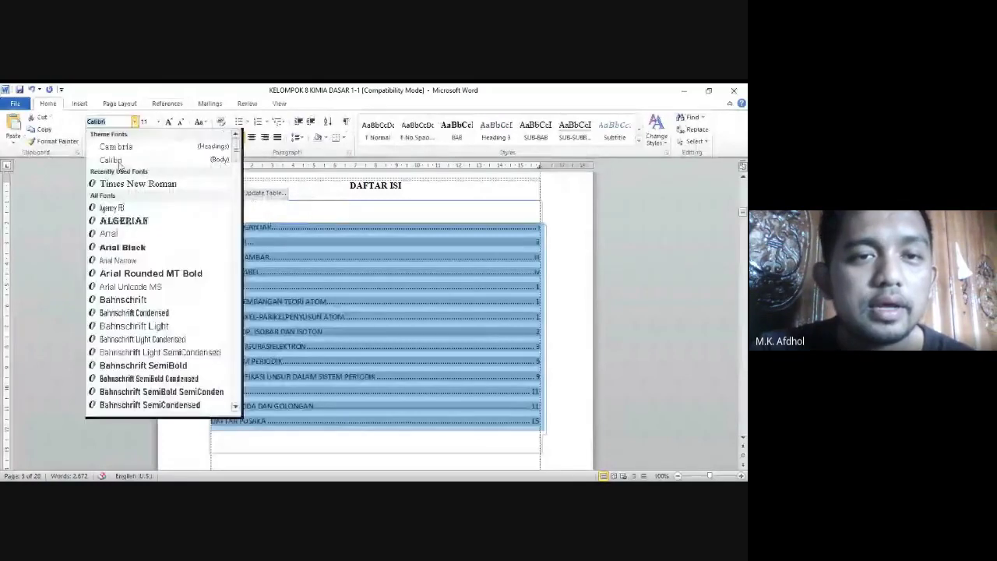
click(138, 184)
click(159, 122)
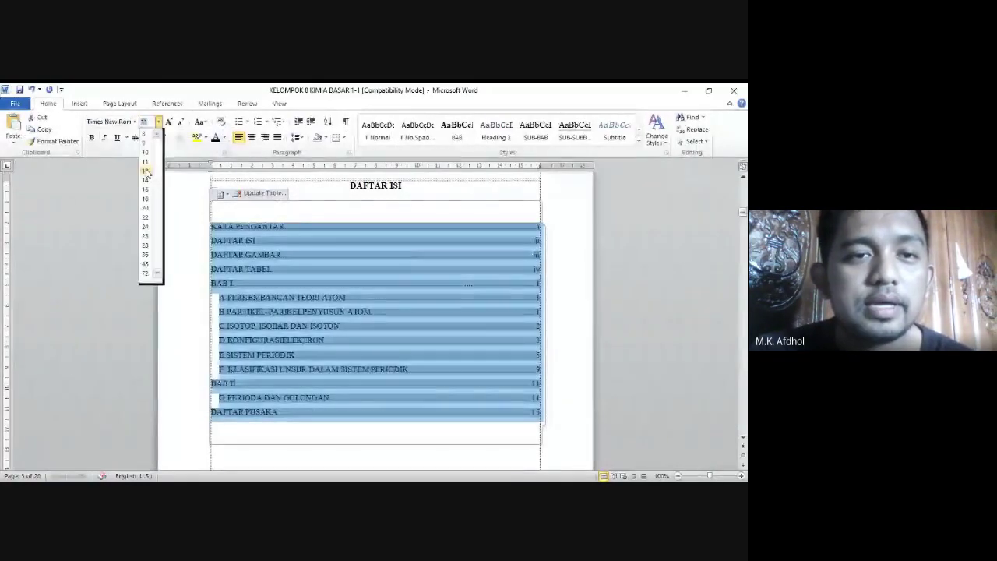
click(148, 171)
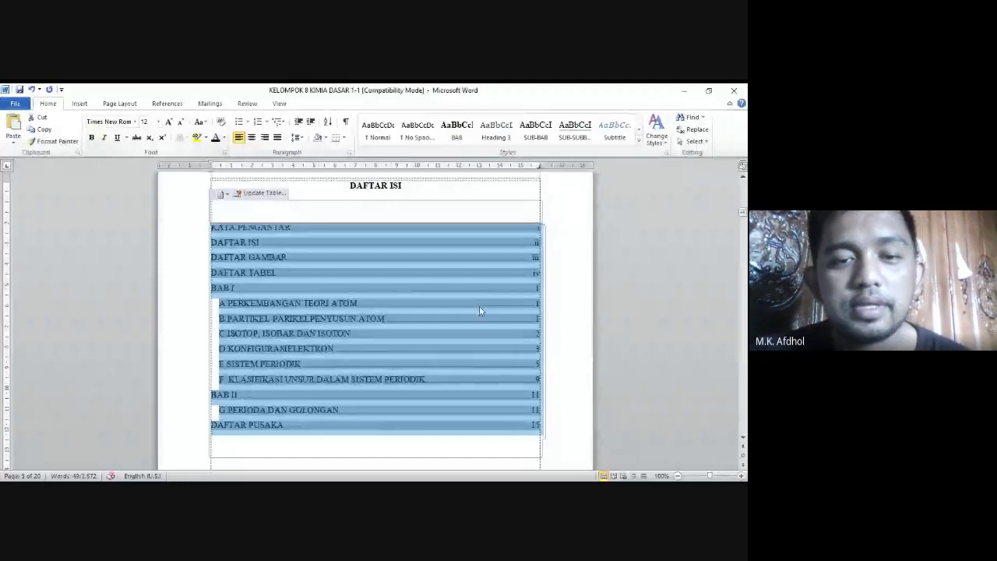
click(414, 383)
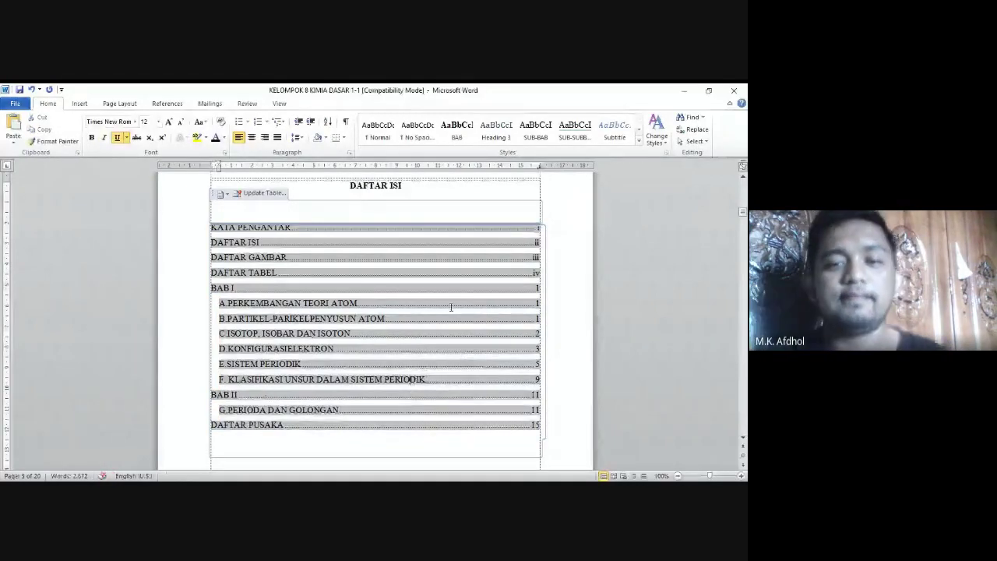
Step: Examine the available quick styles and the formatting settings of the BAB style
scroll(470, 278, down, 1)
scroll(471, 278, down, 1)
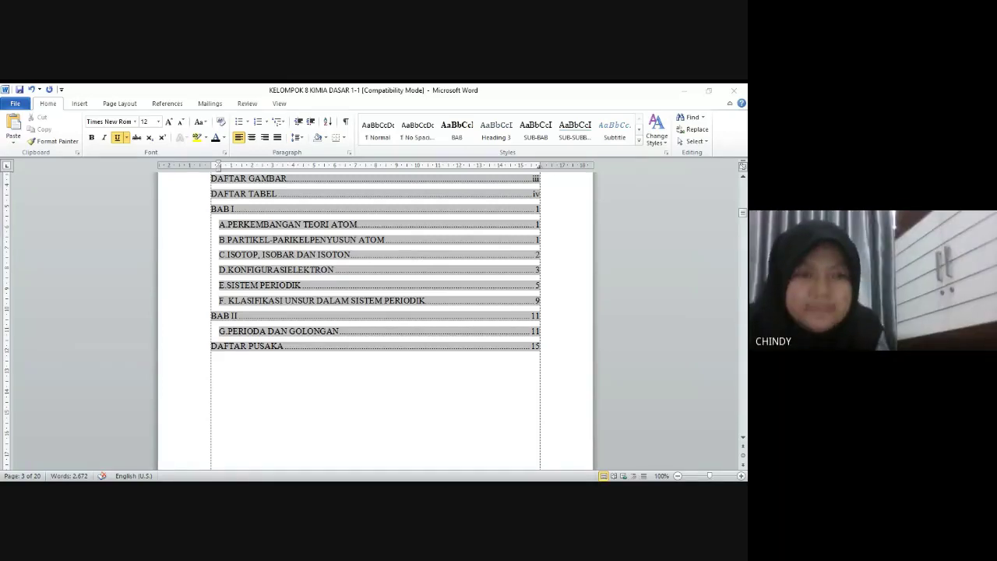
click(459, 136)
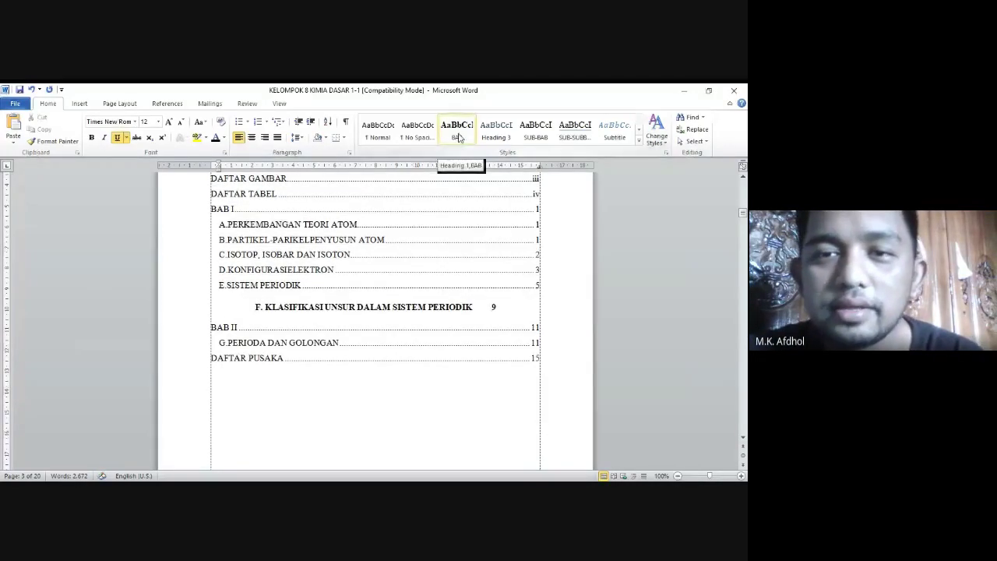
right_click(459, 137)
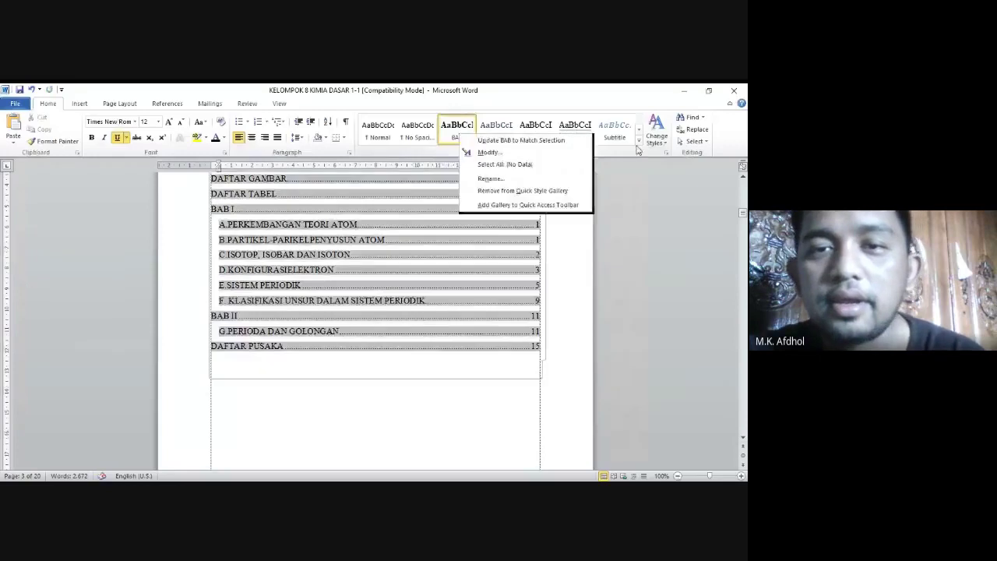
click(639, 142)
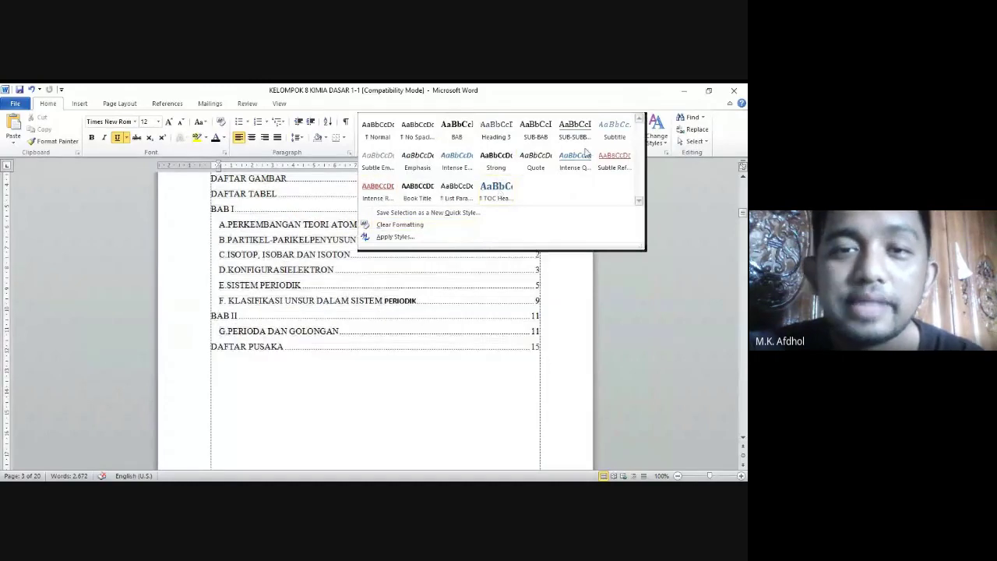
click(621, 285)
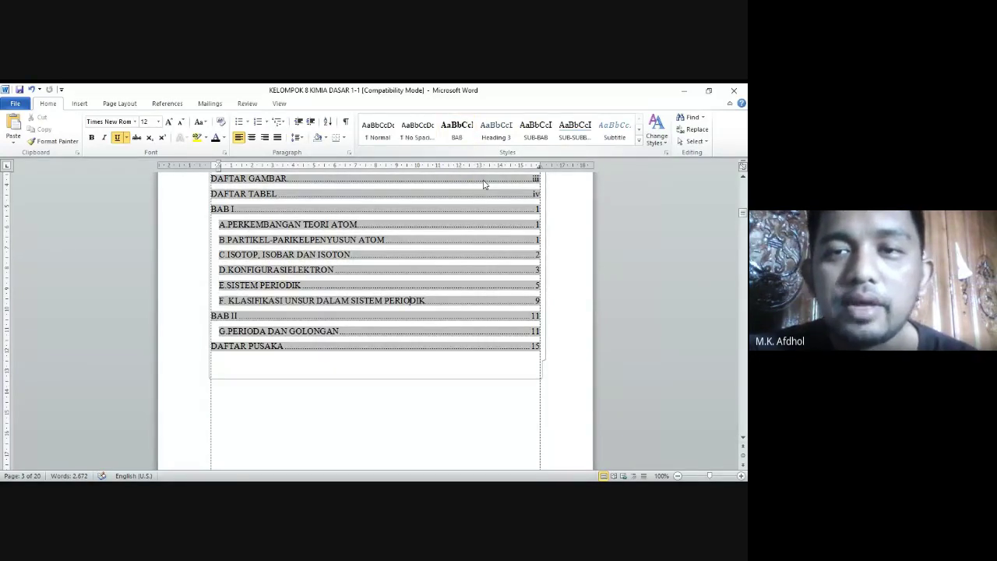
right_click(465, 135)
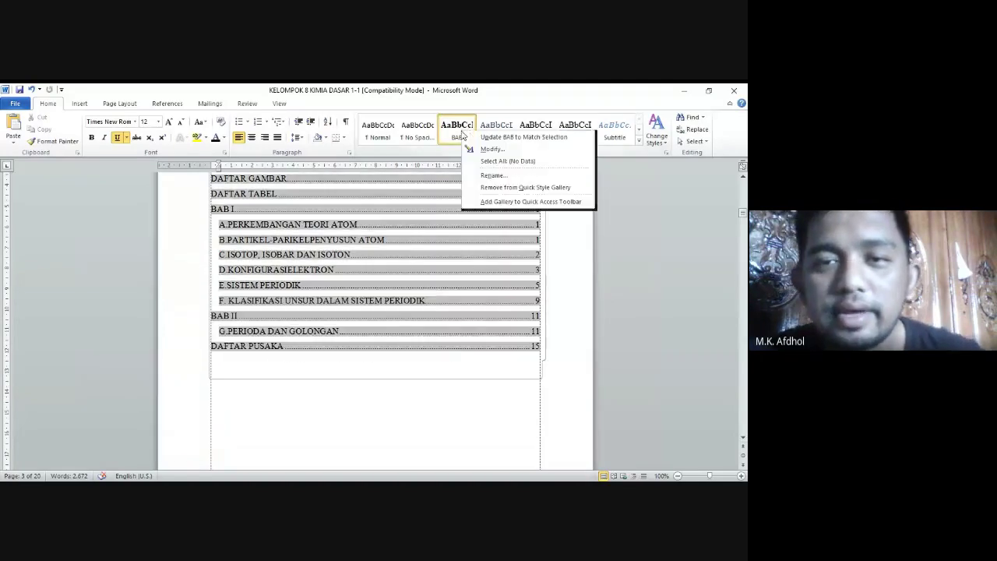
click(523, 152)
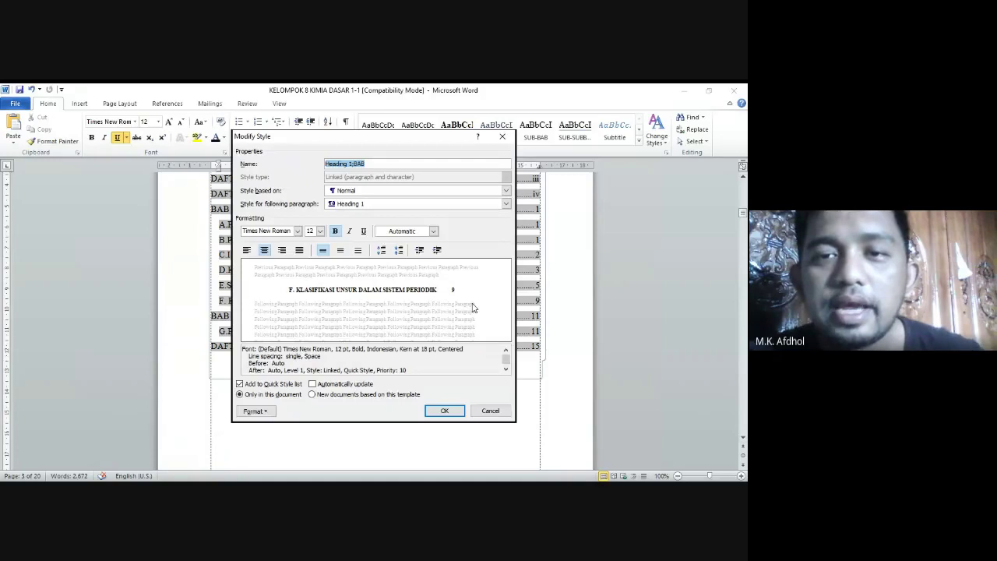
click(503, 137)
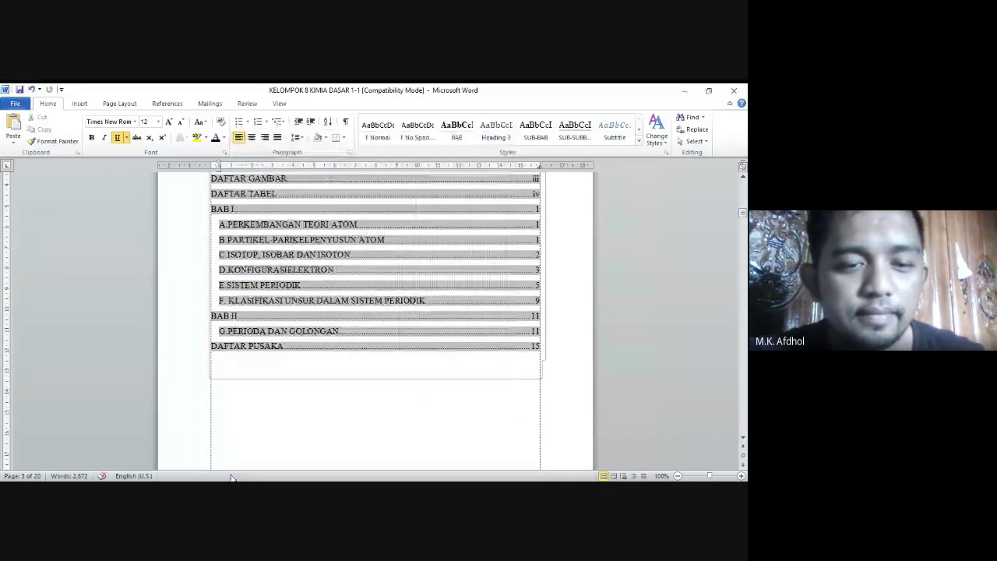
Step: Look over the table of contents and the footer page numbers from the preface page to the DAFTAR GAMBAR page
click(231, 480)
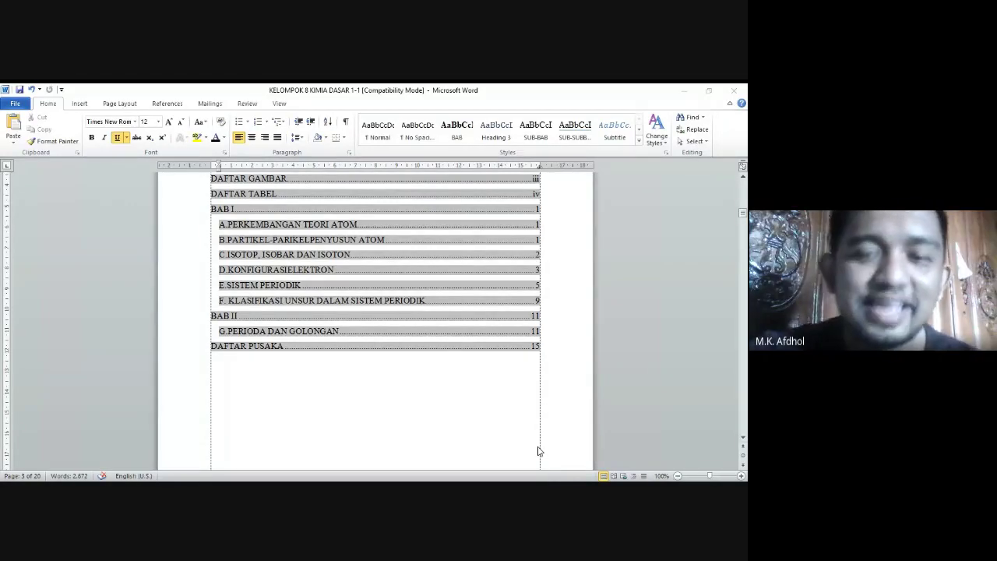
scroll(467, 390, up, 10)
click(485, 206)
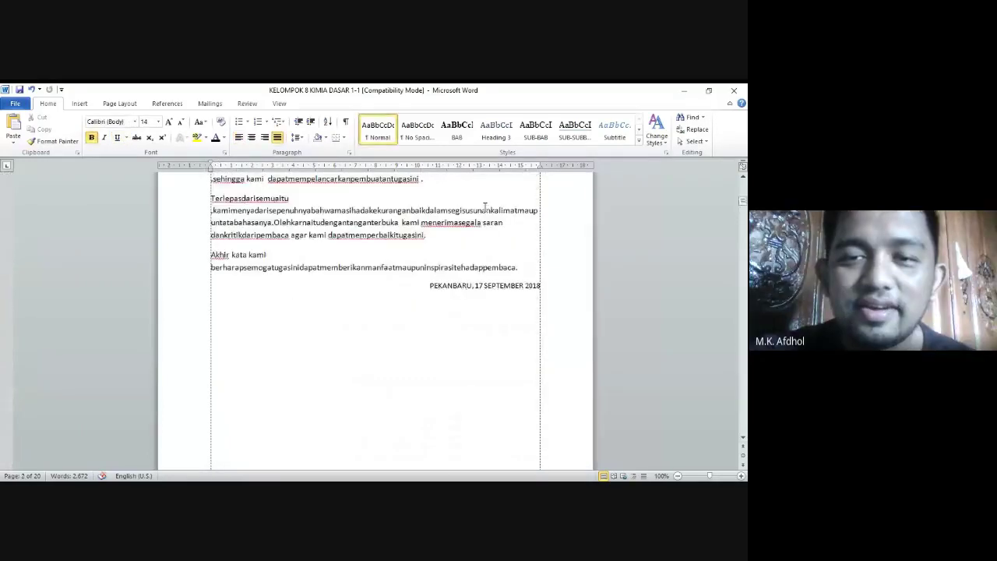
scroll(470, 250, down, 5)
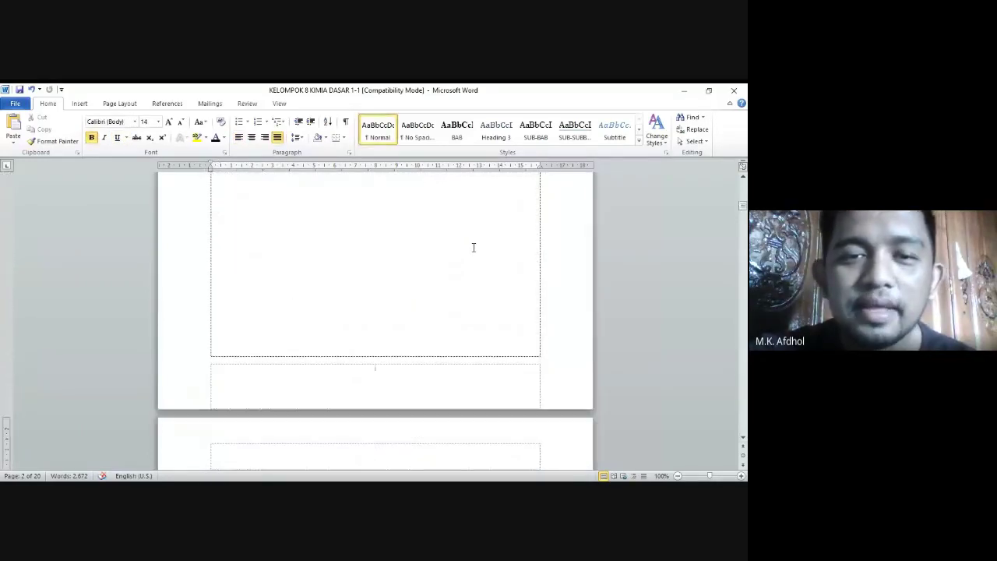
scroll(473, 247, down, 9)
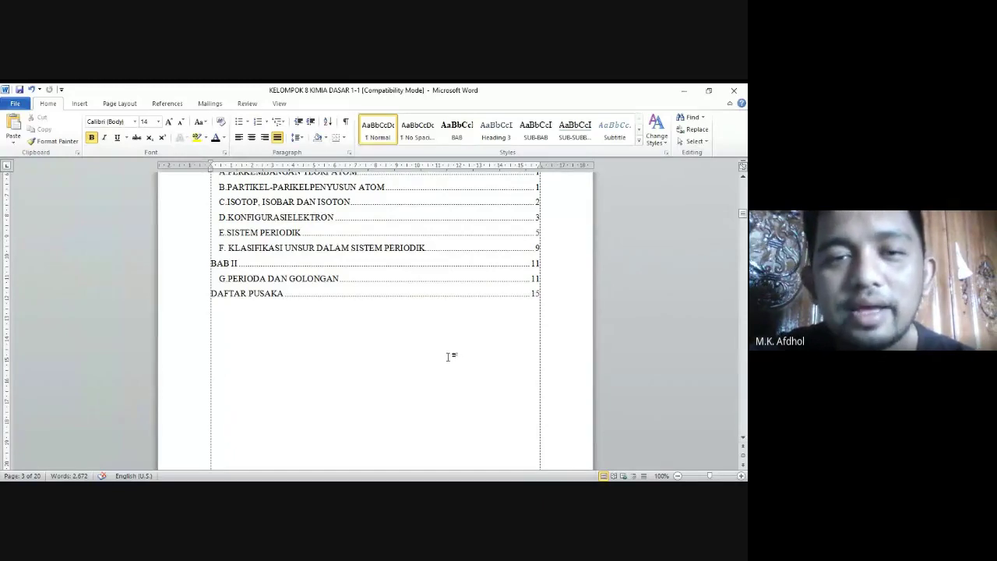
scroll(447, 358, down, 2)
scroll(447, 358, down, 4)
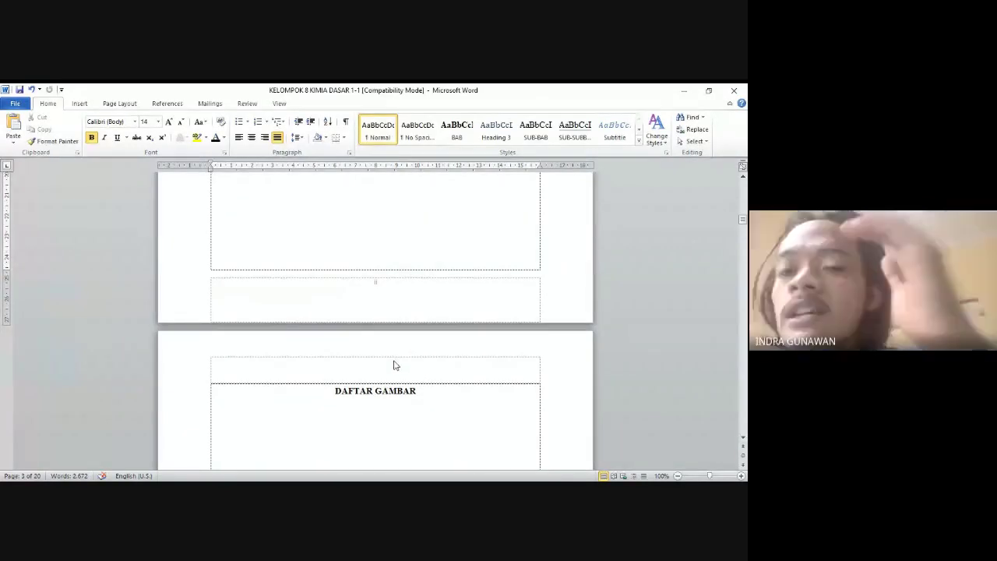
scroll(389, 371, up, 3)
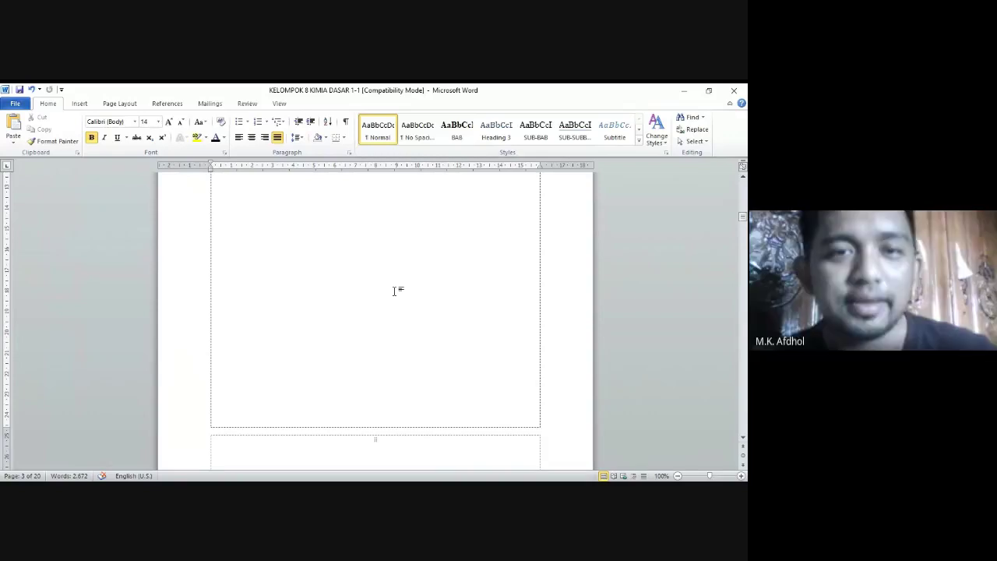
scroll(394, 292, up, 4)
scroll(394, 292, down, 1)
click(460, 364)
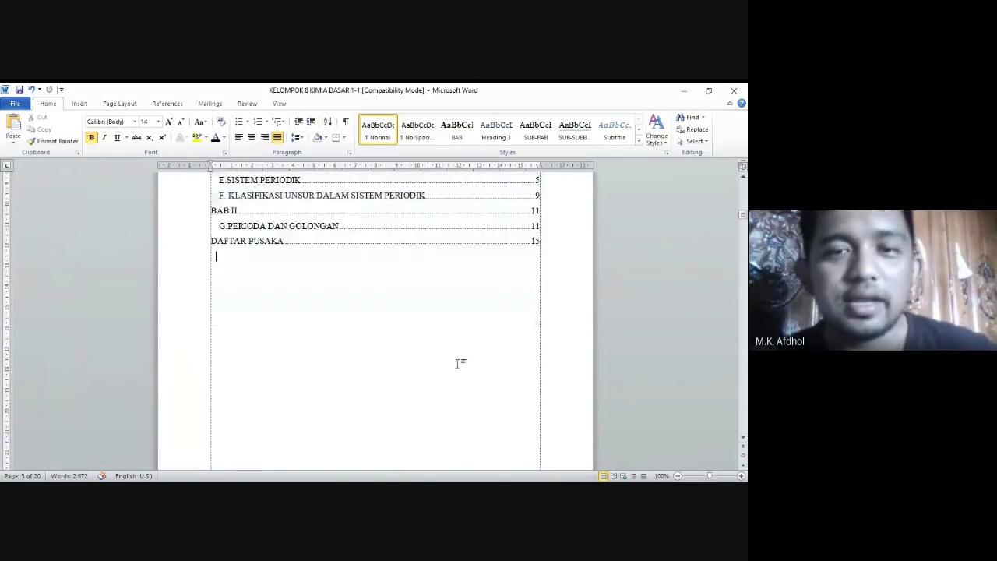
scroll(467, 307, down, 5)
scroll(465, 307, down, 4)
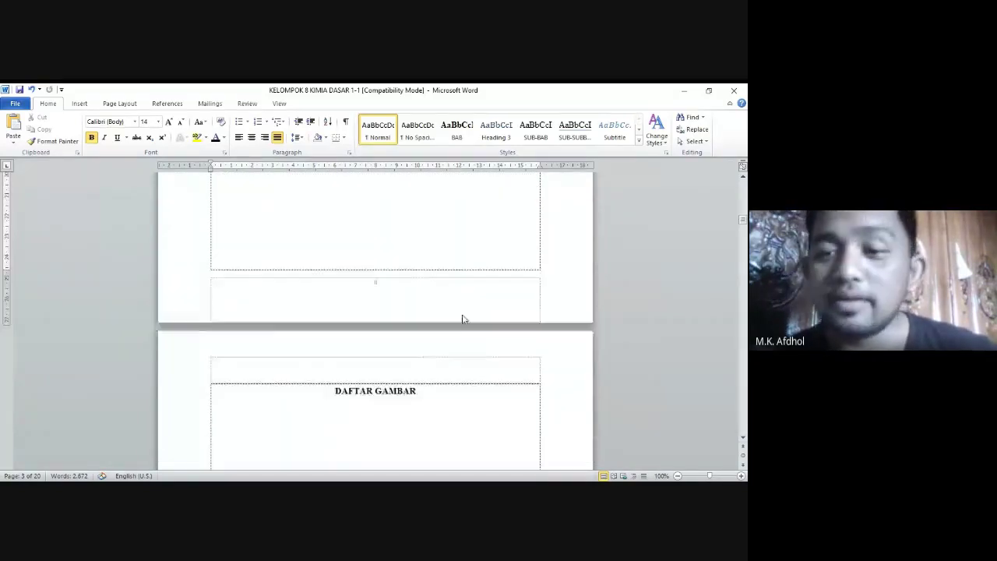
scroll(465, 309, down, 1)
scroll(465, 309, up, 1)
scroll(465, 311, up, 4)
scroll(466, 311, down, 4)
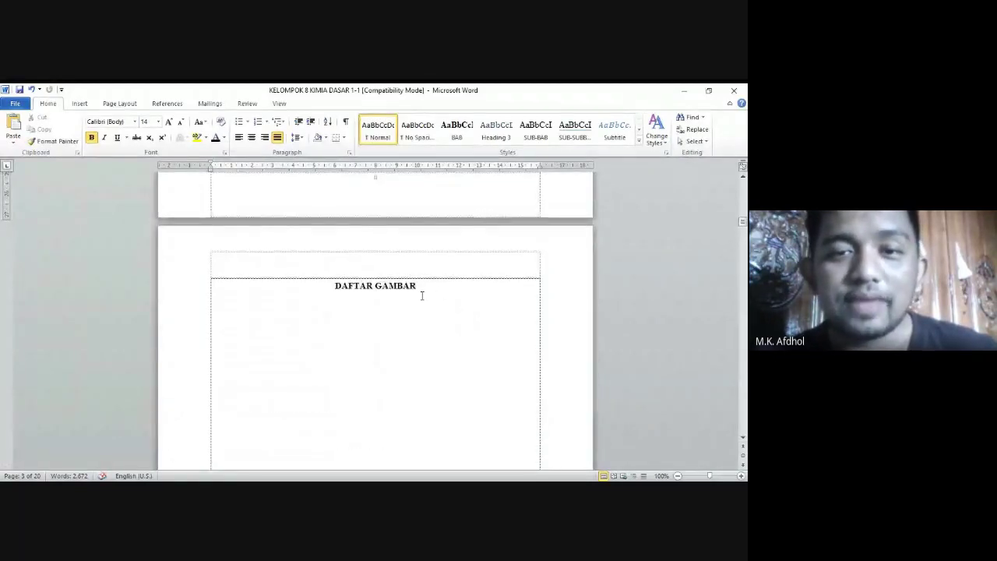
scroll(423, 293, down, 2)
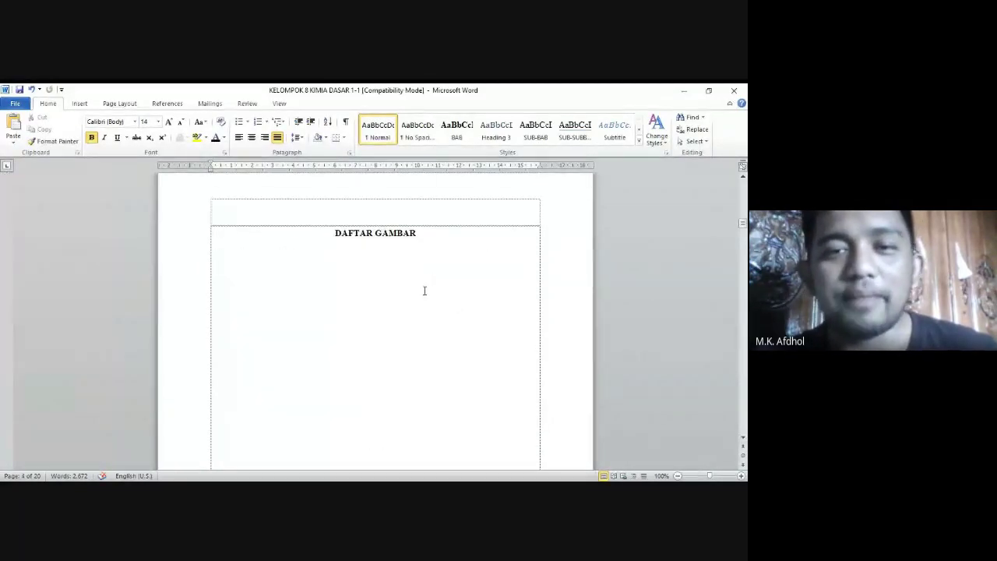
Step: Write "Kulit atom" on the empty line below the atom diagram in the Proton section
scroll(425, 290, down, 20)
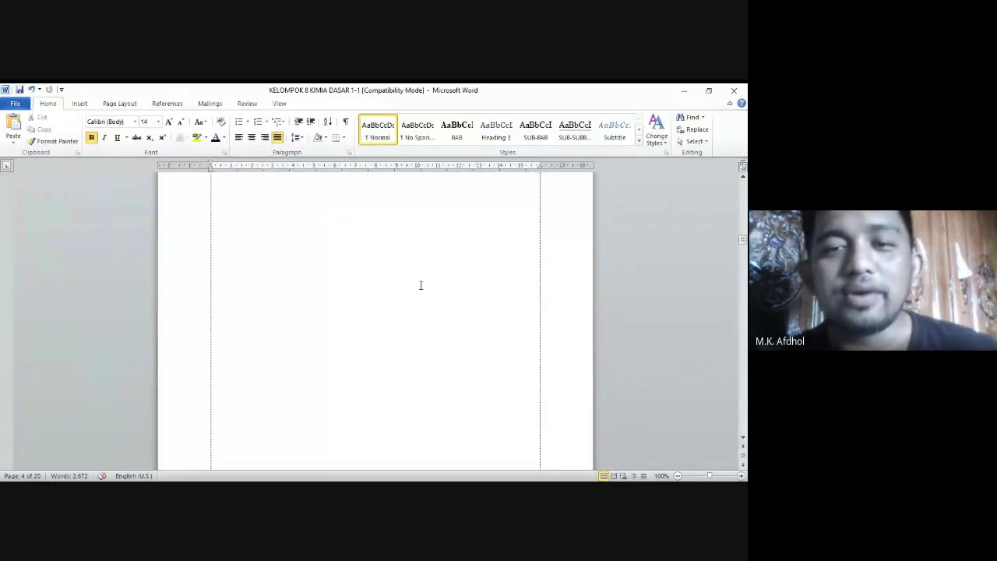
scroll(419, 280, down, 20)
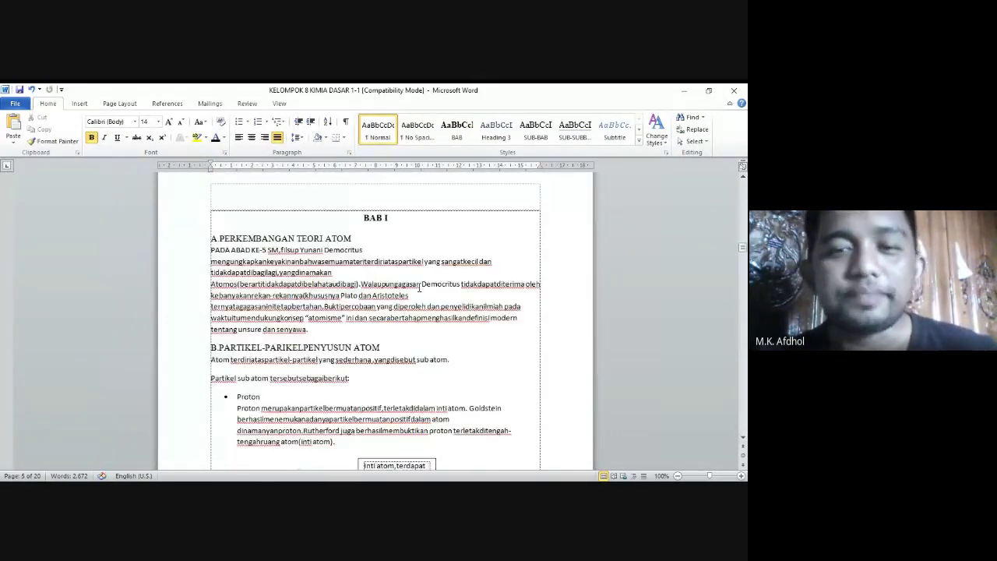
scroll(418, 288, up, 3)
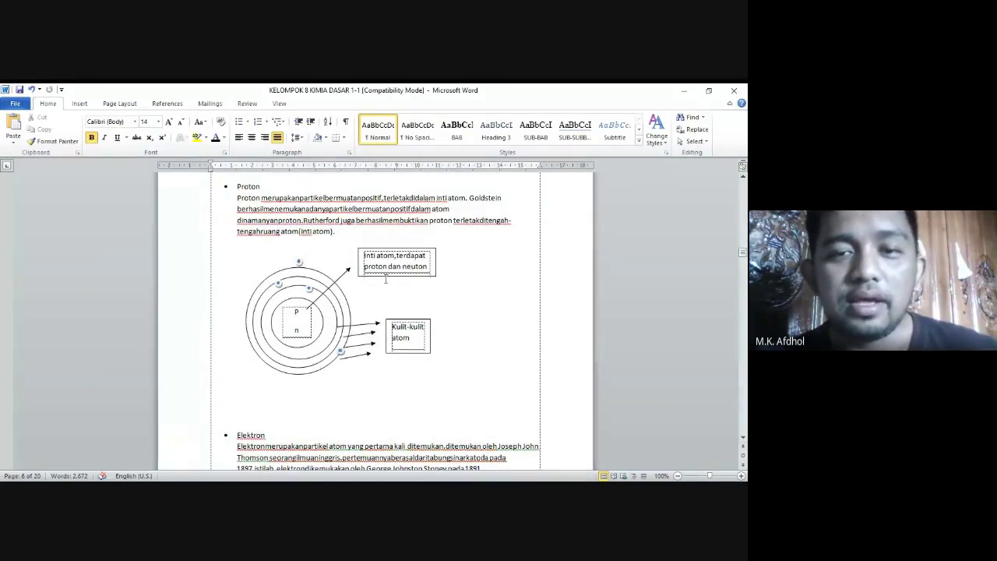
click(373, 401)
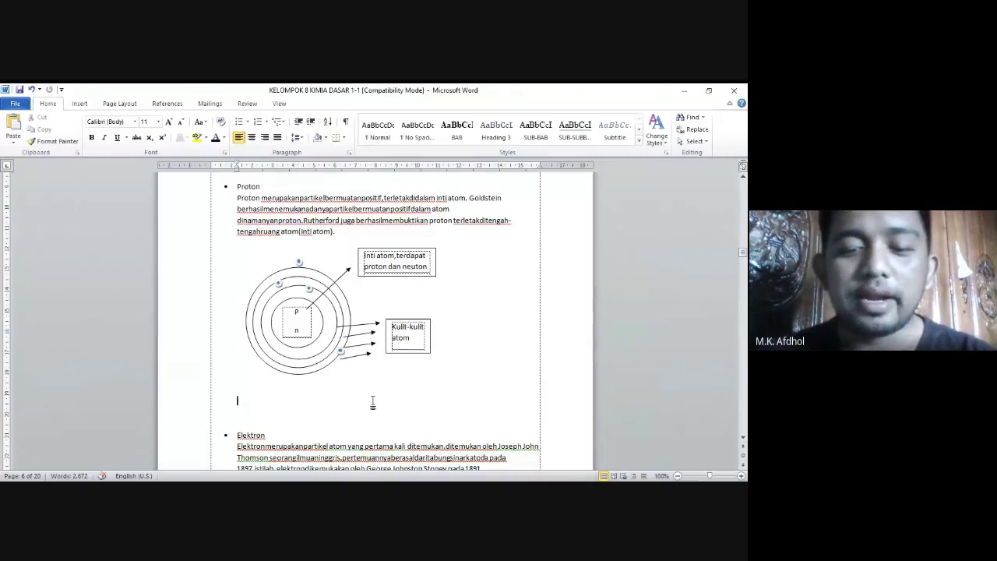
text(A)
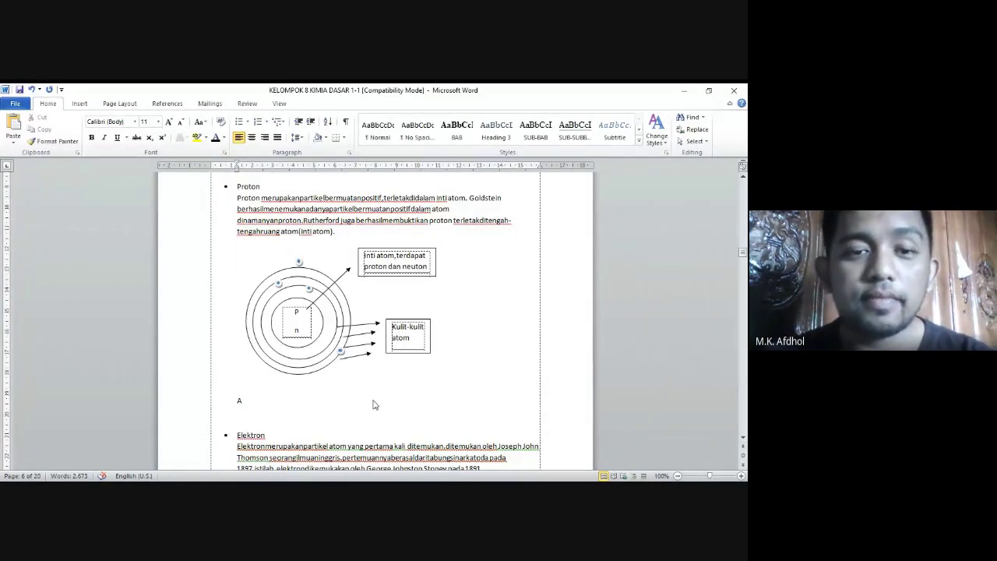
scroll(373, 404, up, 4)
scroll(374, 405, down, 5)
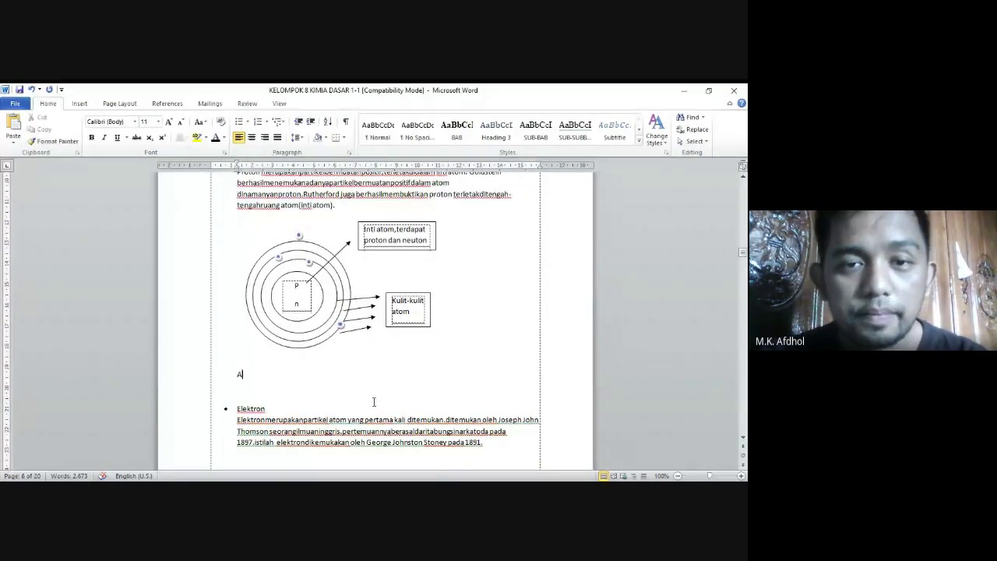
key(BackSpace)
text(ku)
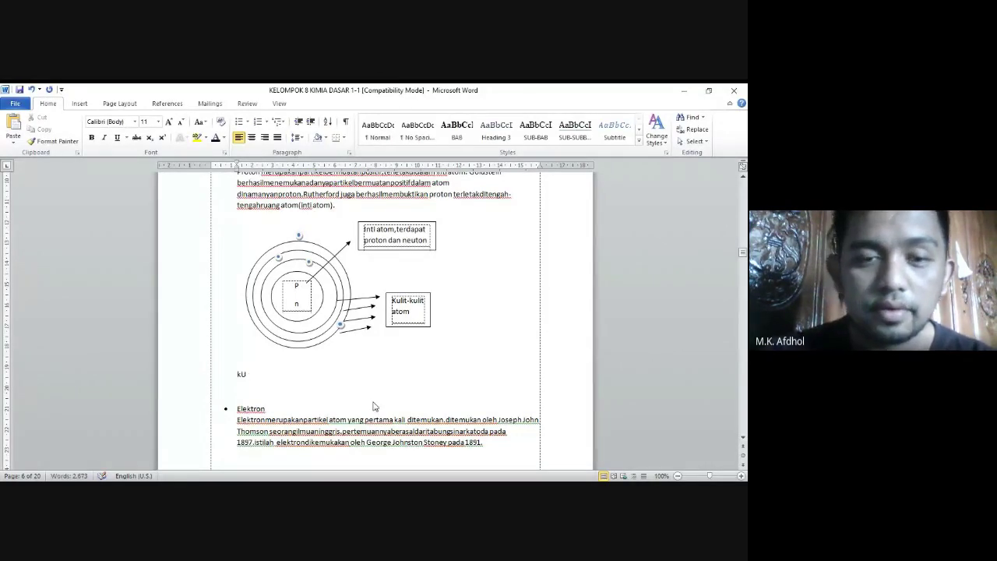
text(lit )
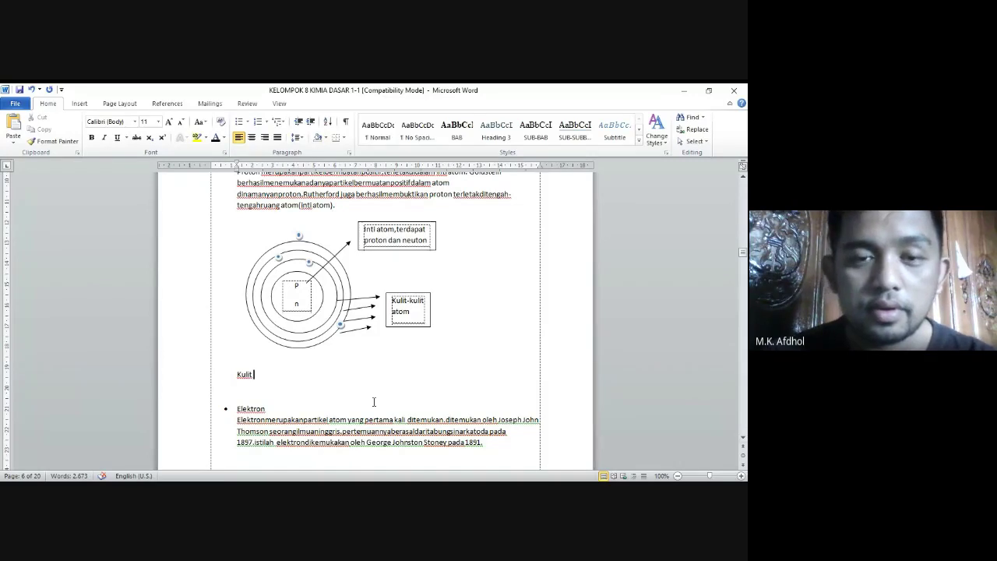
text(atom)
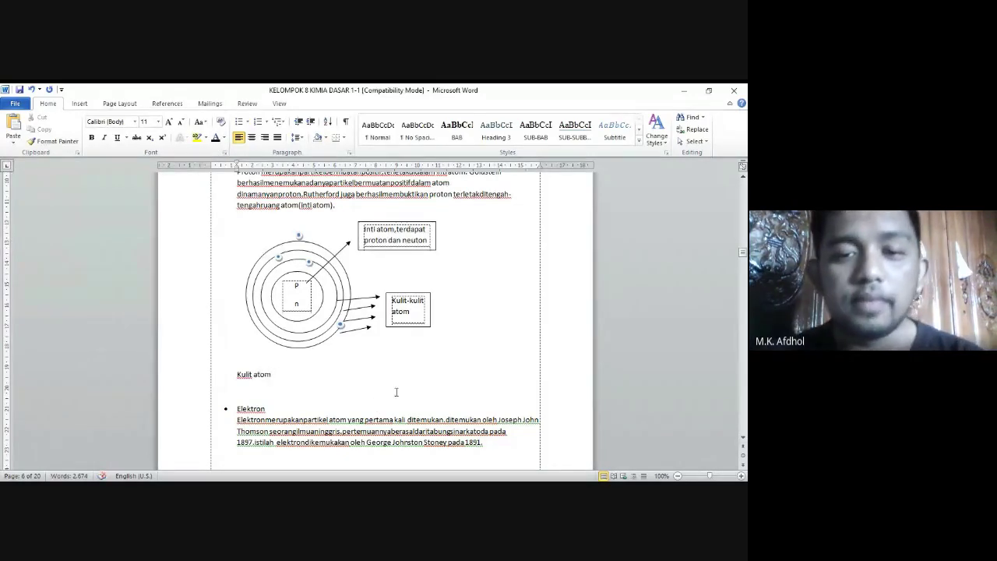
Step: Replace the "Kulit atom" text below the Proton section's atom diagram with "Proton"
scroll(396, 392, down, 6)
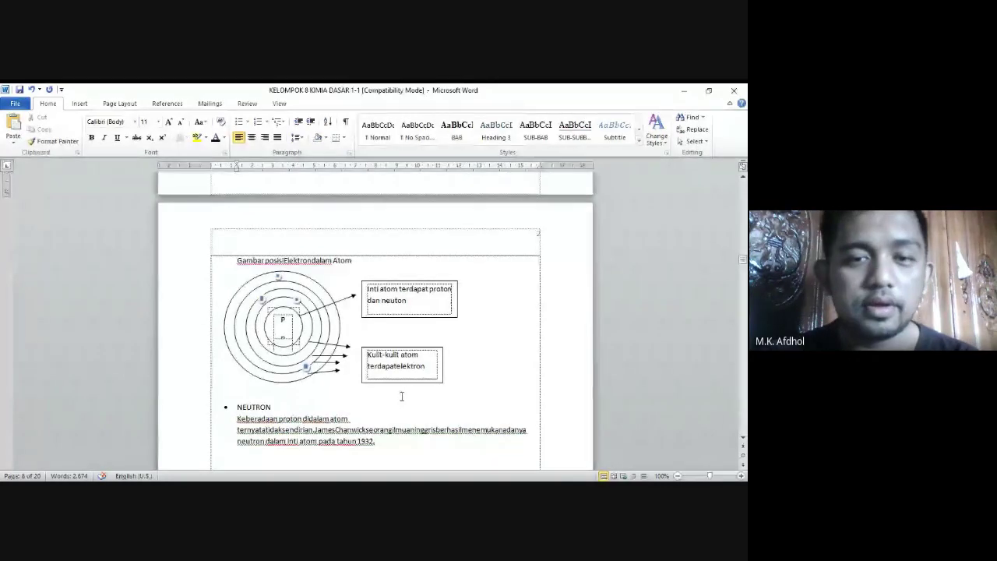
scroll(401, 399, down, 5)
scroll(401, 399, up, 3)
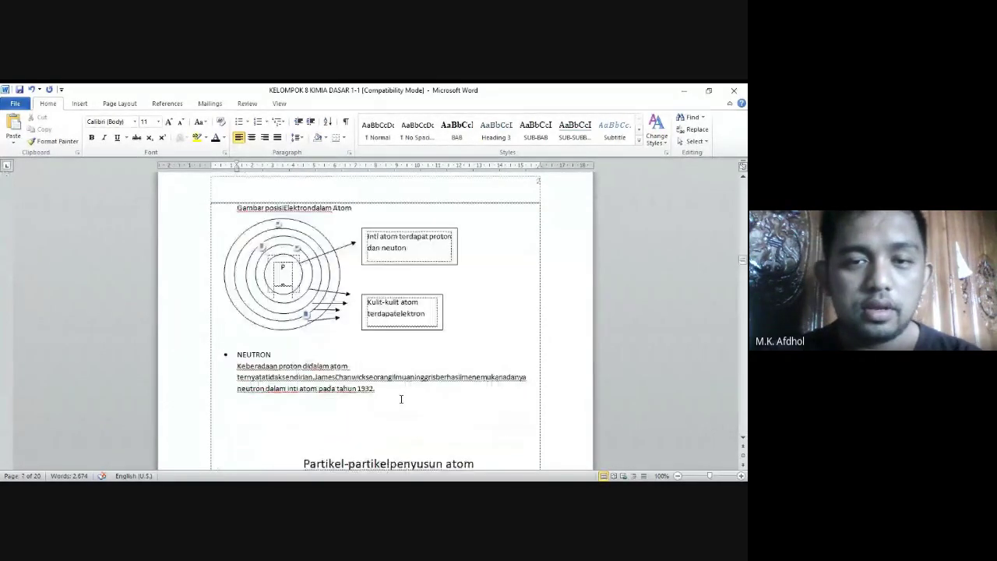
scroll(339, 402, up, 6)
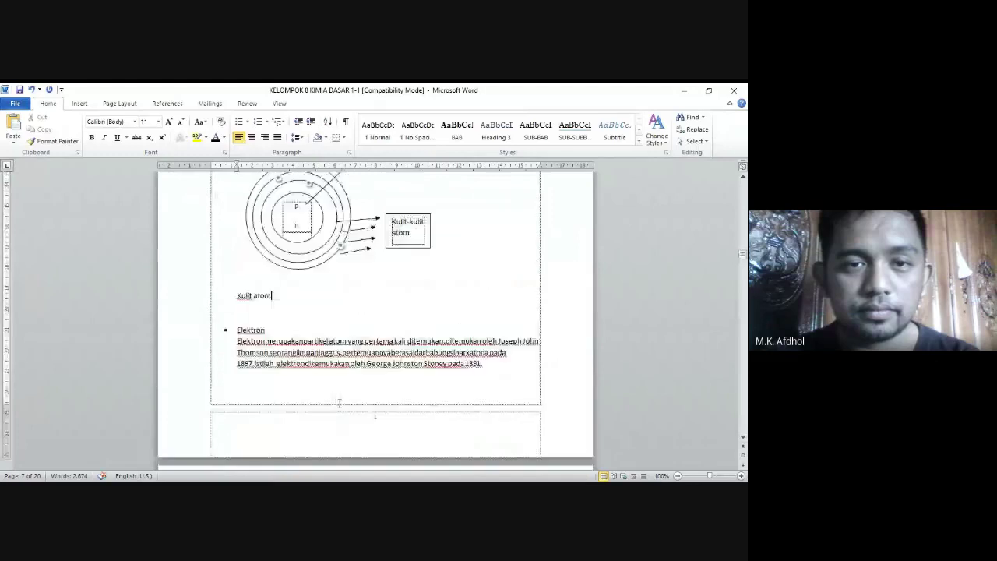
scroll(339, 403, up, 3)
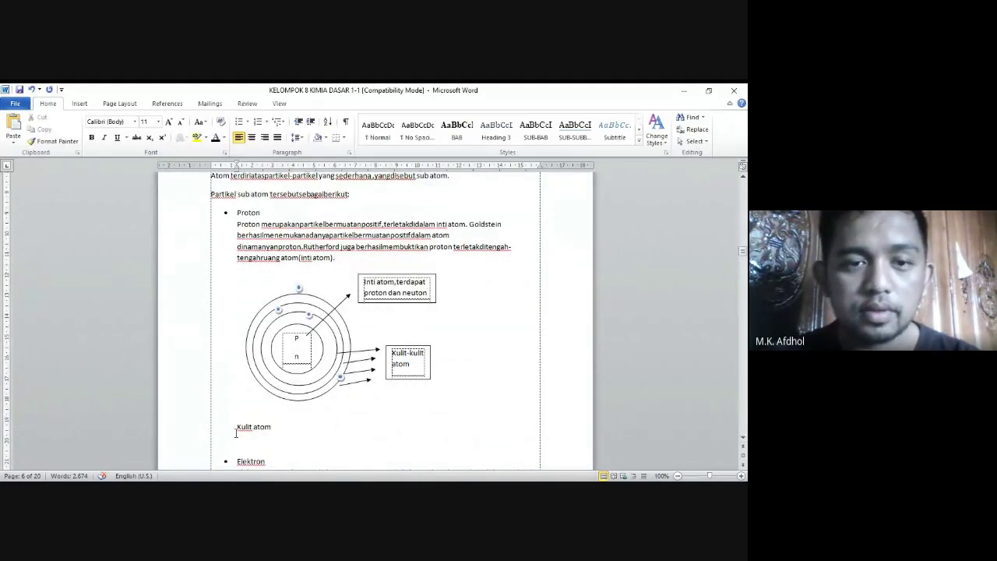
drag(236, 431, 272, 428)
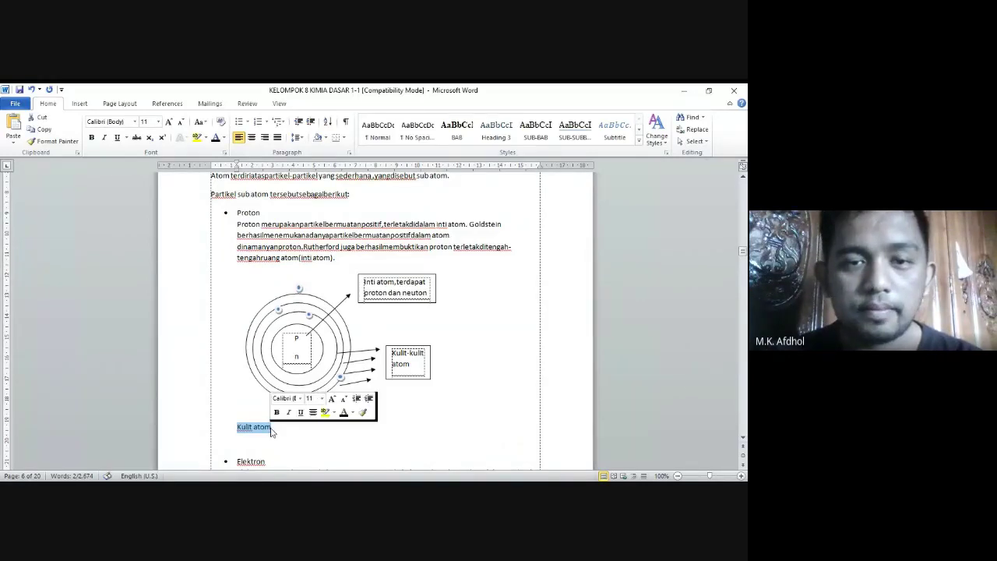
text(Proton)
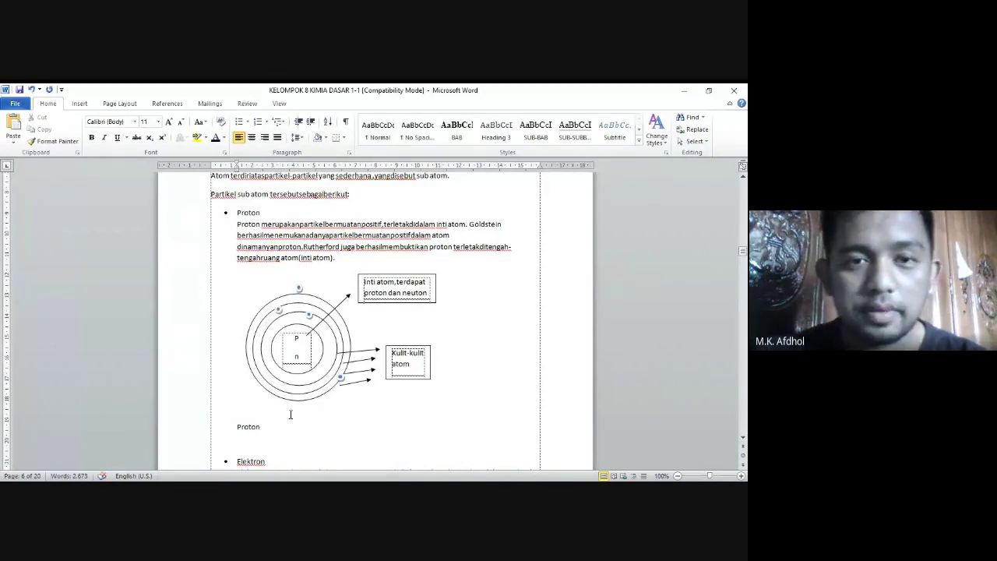
Step: Write "Electron" below the diagram of electron positions, just above the NEUTRON bullet
scroll(272, 432, down, 5)
scroll(307, 399, up, 4)
scroll(308, 399, down, 5)
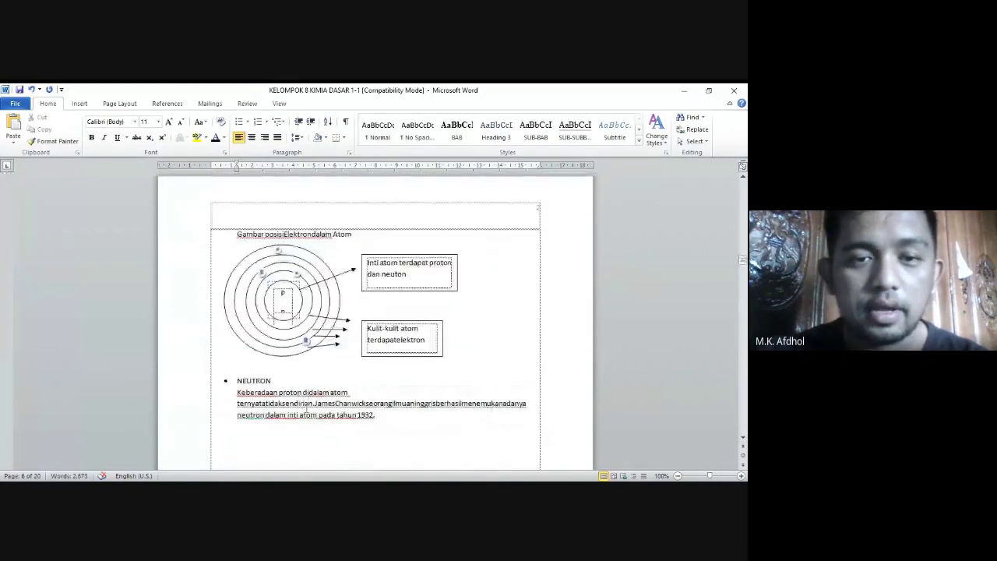
click(316, 365)
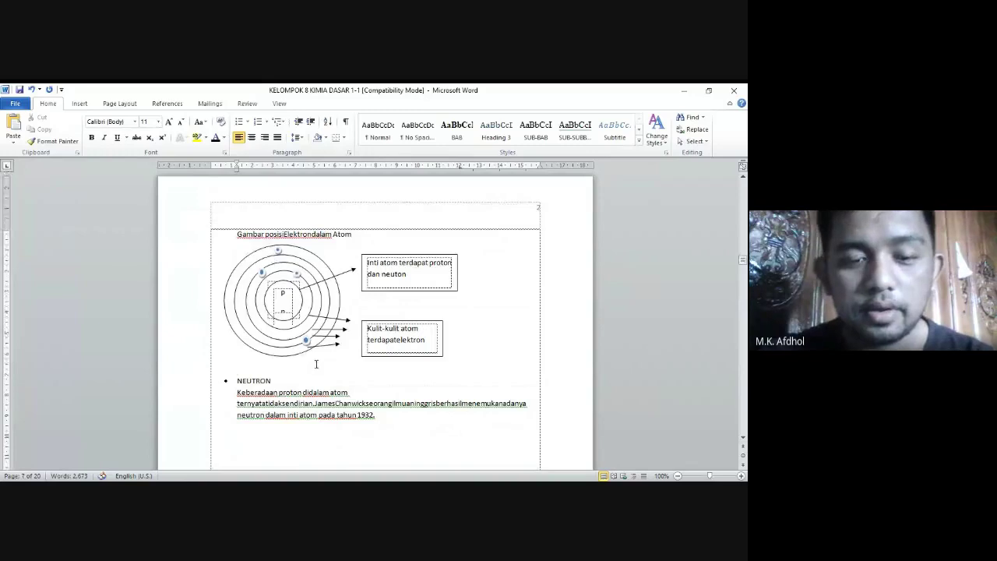
text(Electron)
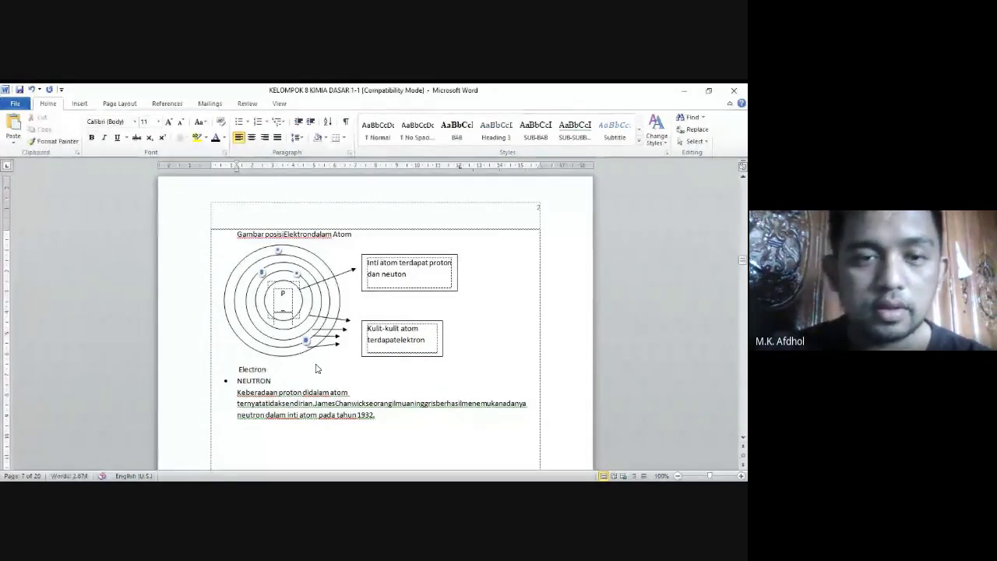
Step: Look through the pages from the particle table to the SISTEM PERIODIK section for further figures
scroll(280, 372, down, 4)
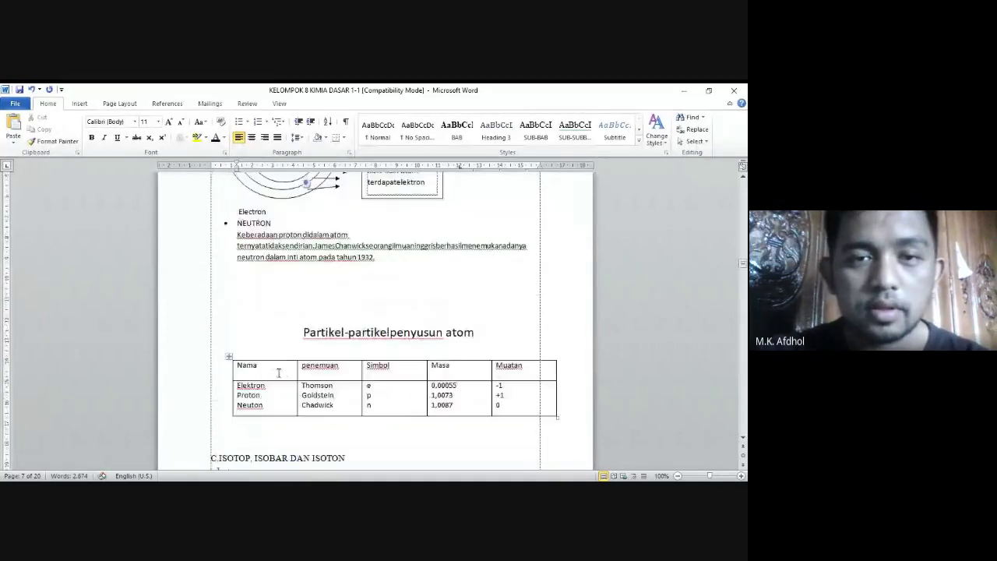
scroll(278, 373, down, 15)
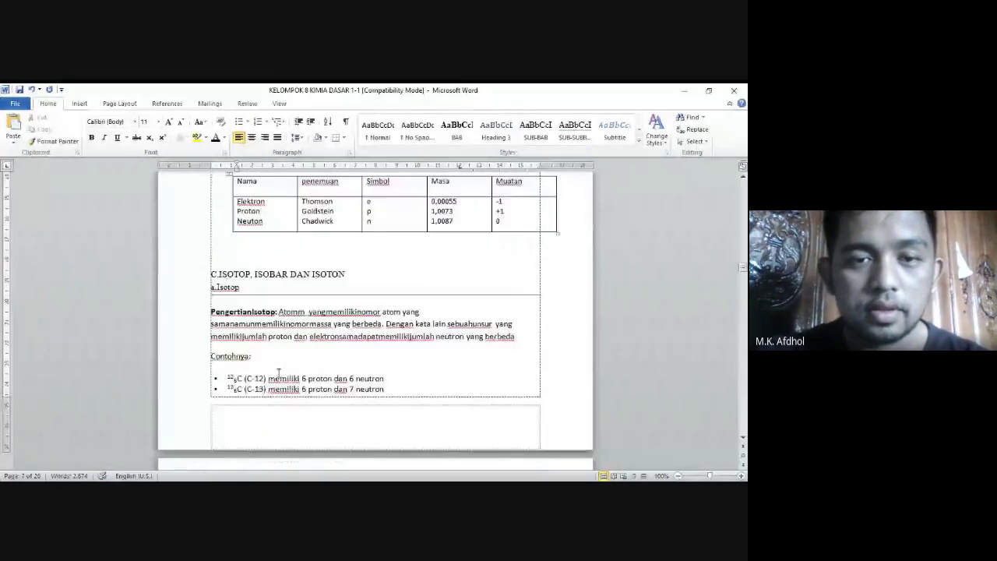
scroll(278, 372, down, 5)
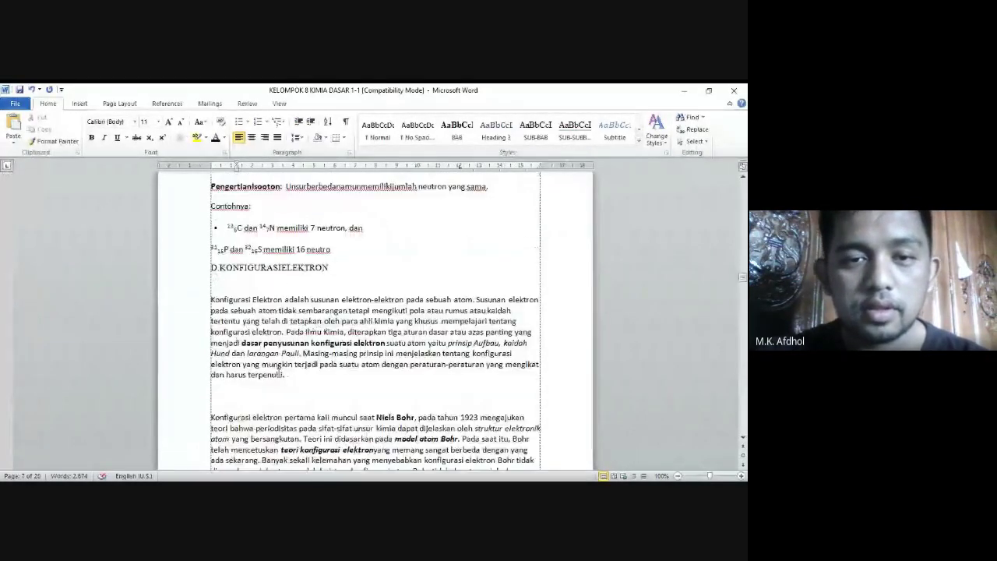
scroll(278, 373, down, 8)
scroll(278, 373, down, 7)
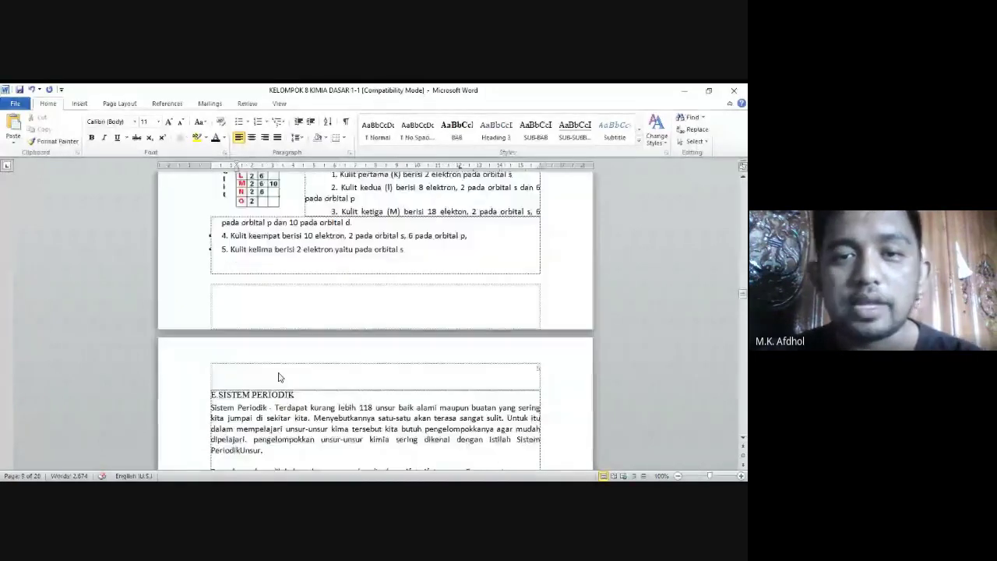
scroll(278, 373, up, 2)
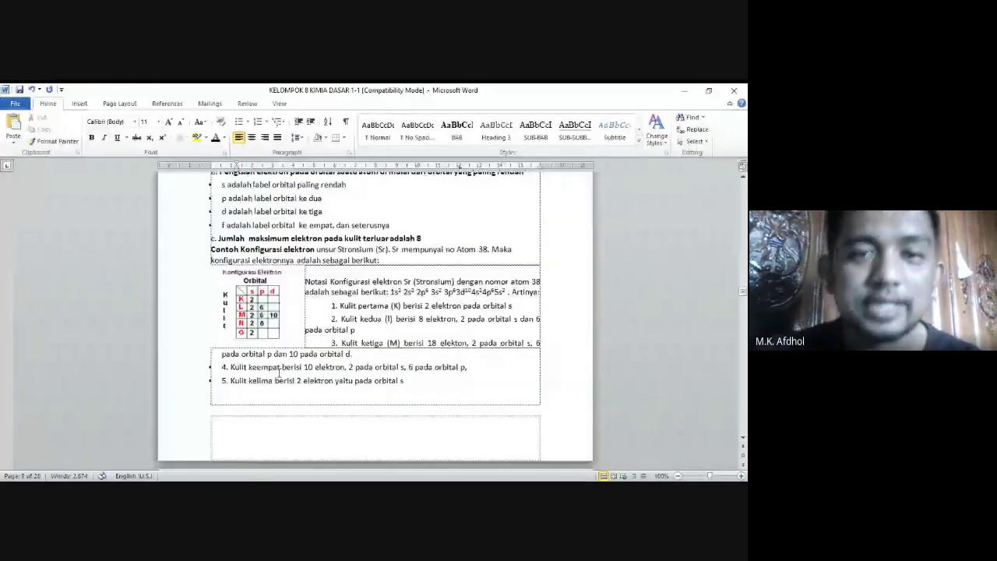
scroll(278, 373, up, 15)
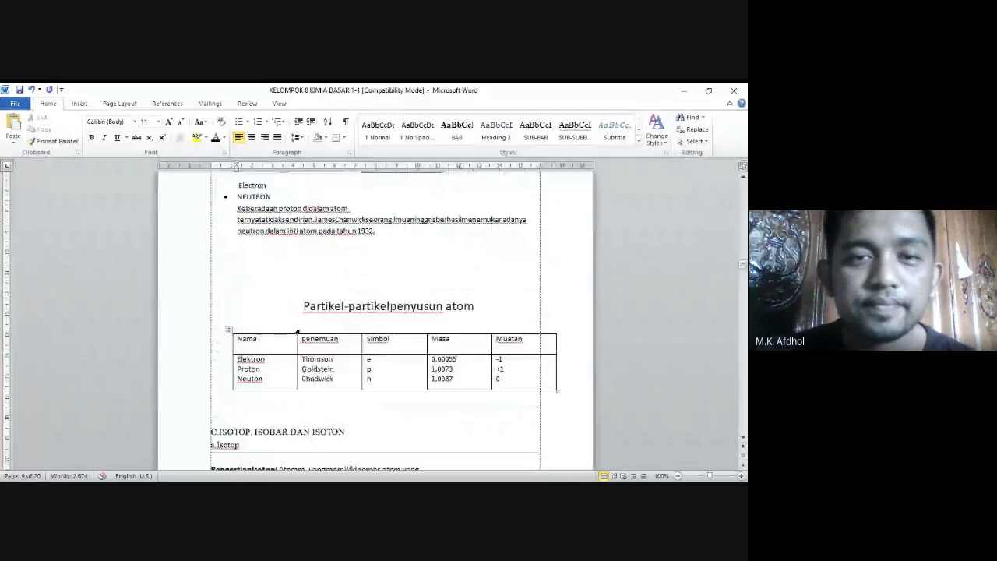
scroll(297, 331, up, 15)
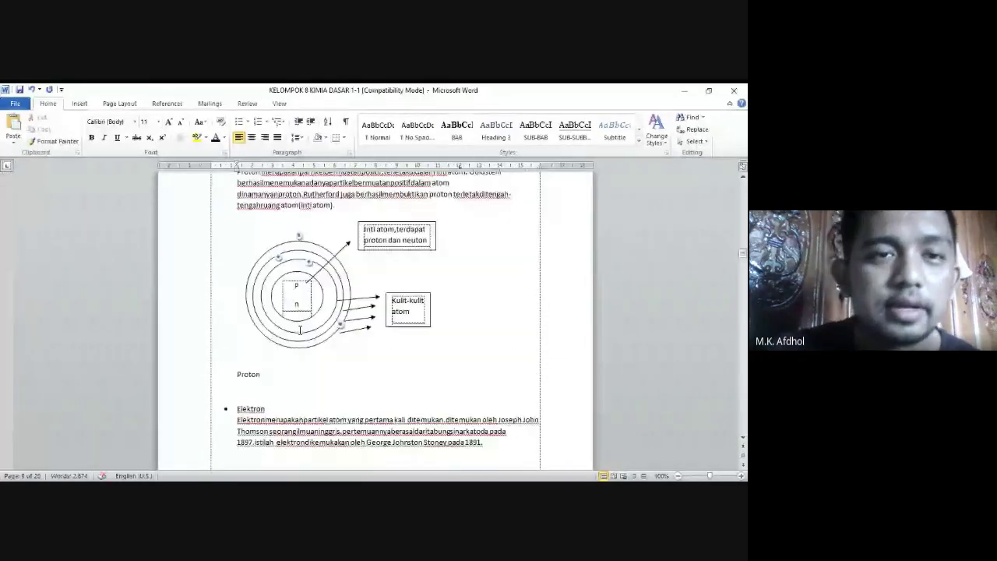
Step: Start inserting a caption in front of the word "Proton" below the first atom diagram
click(238, 375)
click(166, 104)
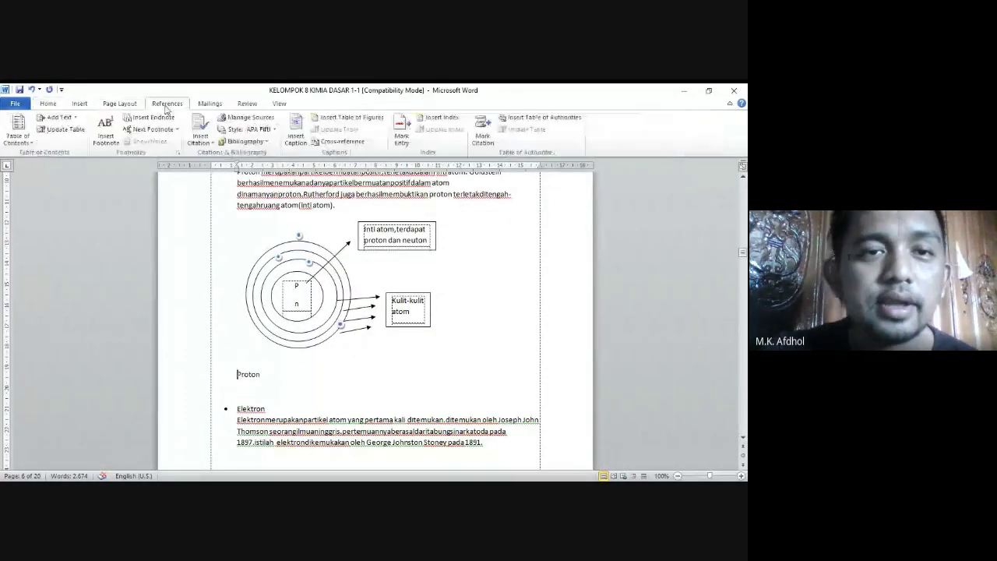
click(297, 134)
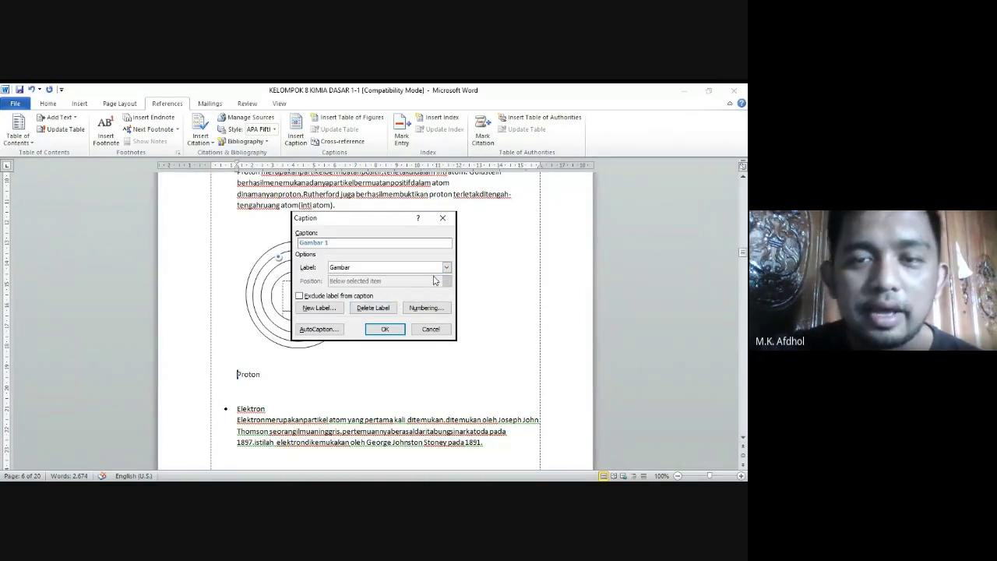
click(331, 313)
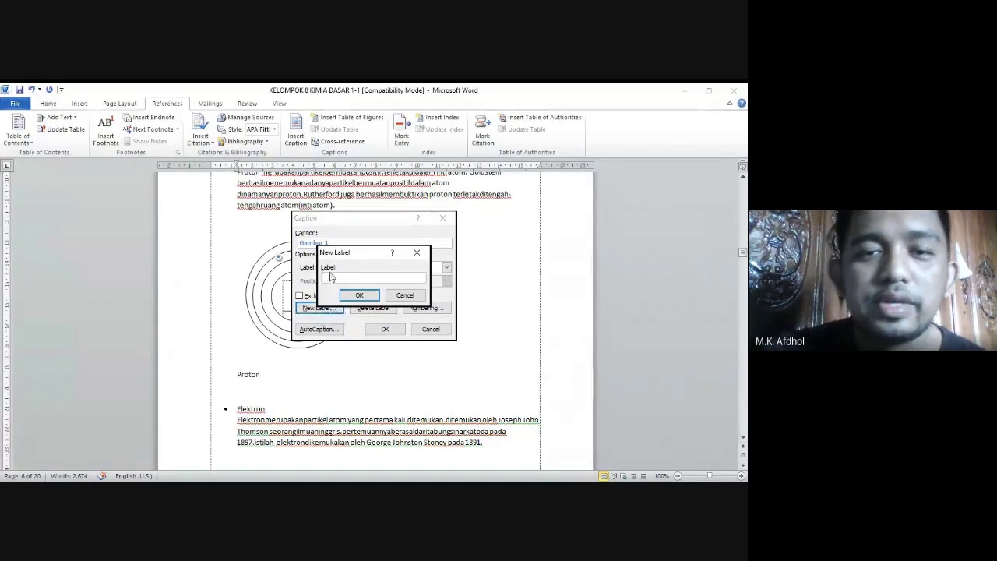
text(gambar)
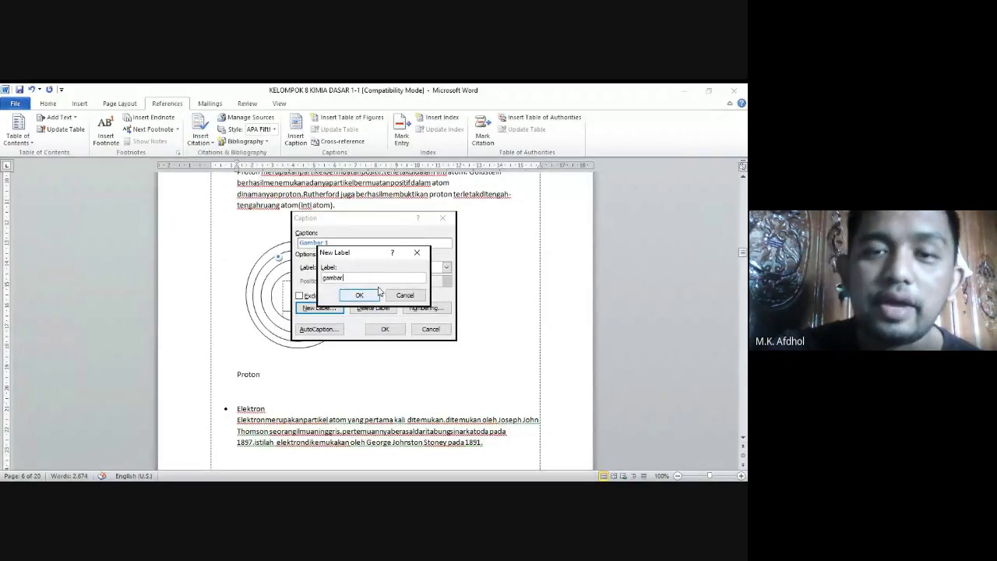
click(416, 252)
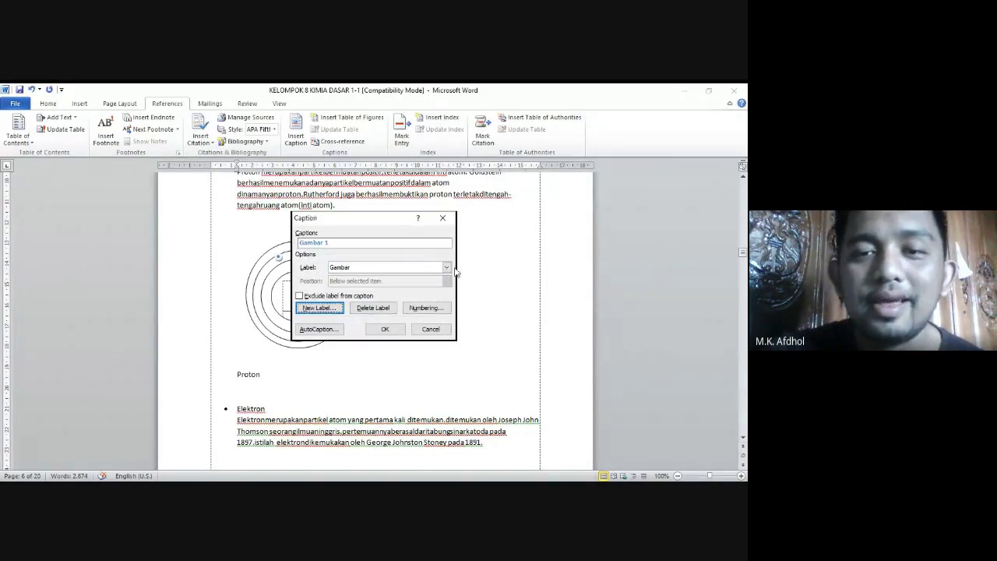
Step: Insert the numbered caption with the existing label Gambar before "Proton" and add a period after its number
click(447, 268)
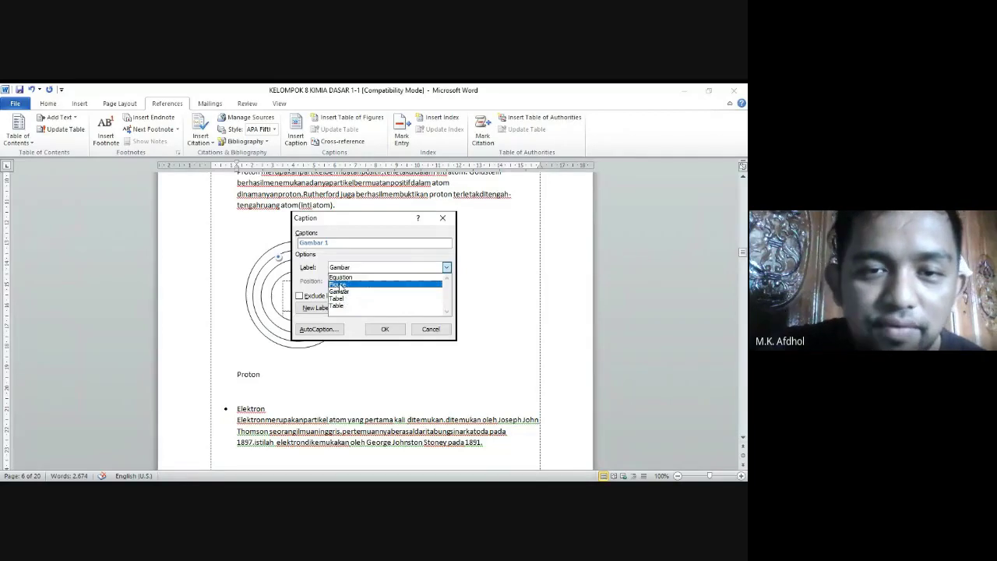
click(381, 293)
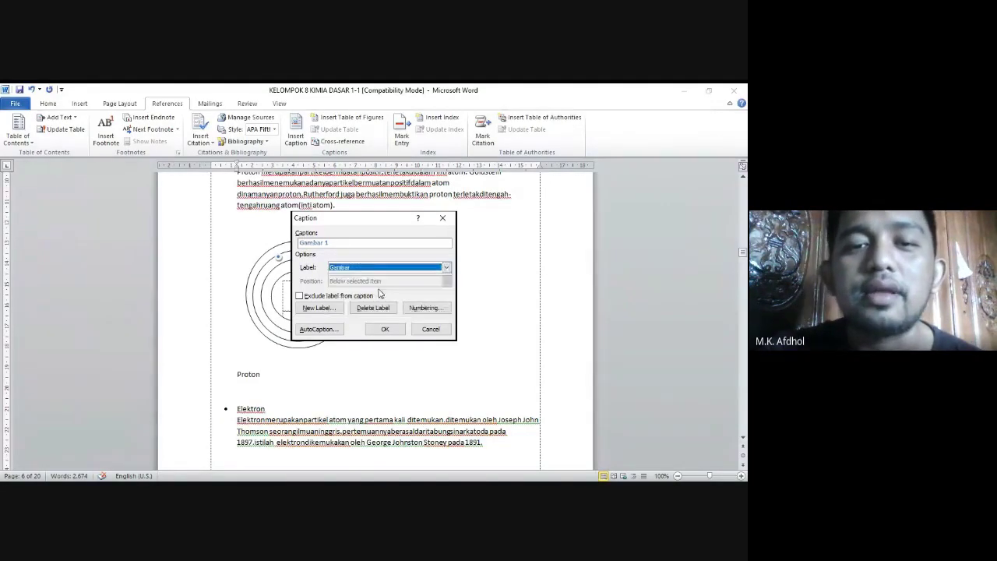
click(385, 330)
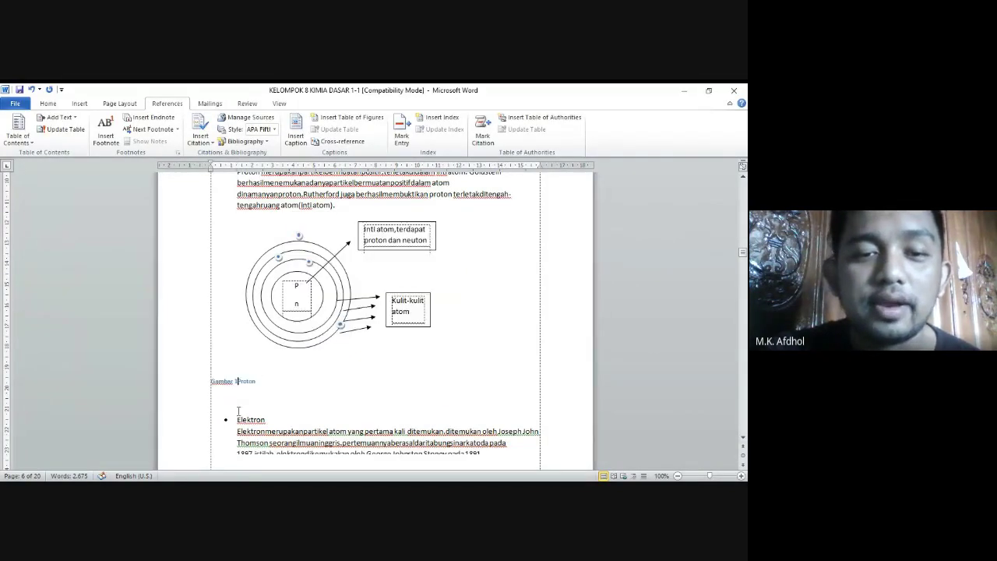
text(.)
Step: Center the Gambar 1 Proton caption below the first atom diagram and make its text black
click(267, 383)
drag(267, 382, 212, 382)
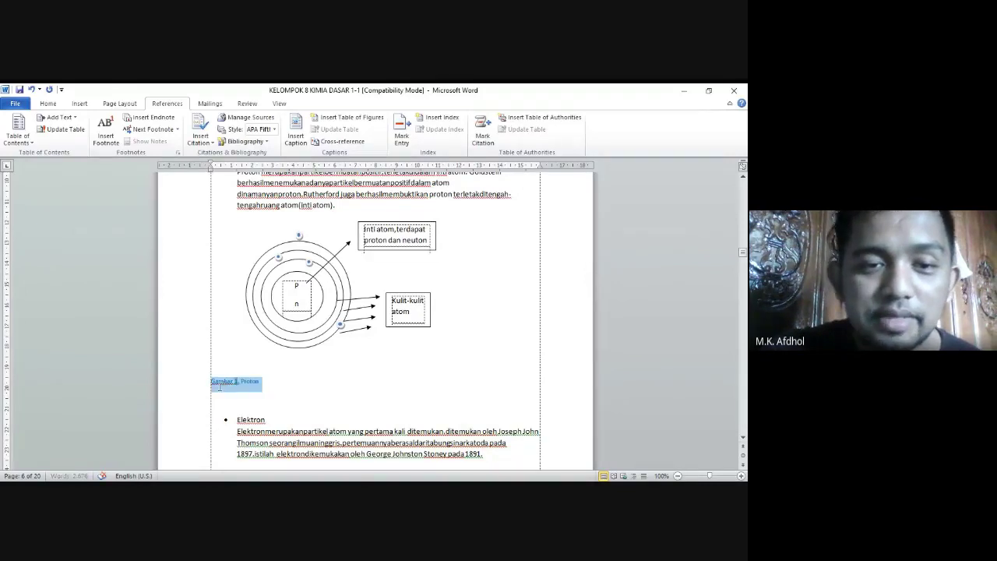
click(48, 104)
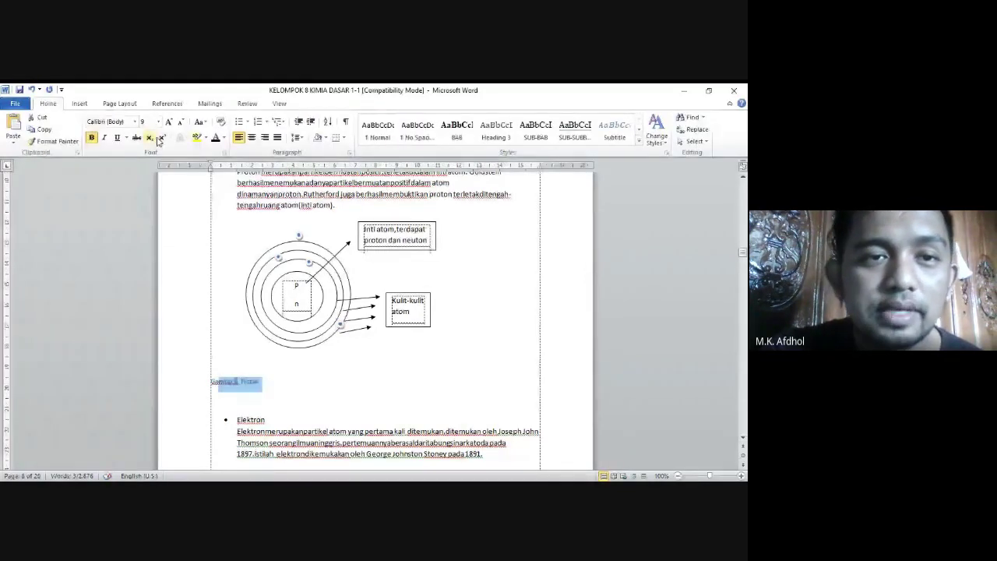
click(252, 137)
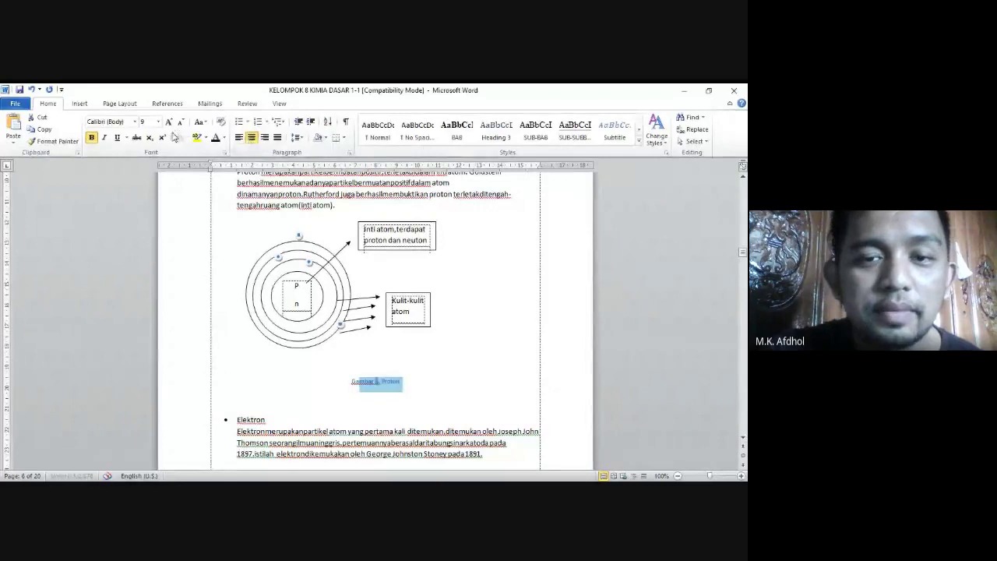
click(407, 377)
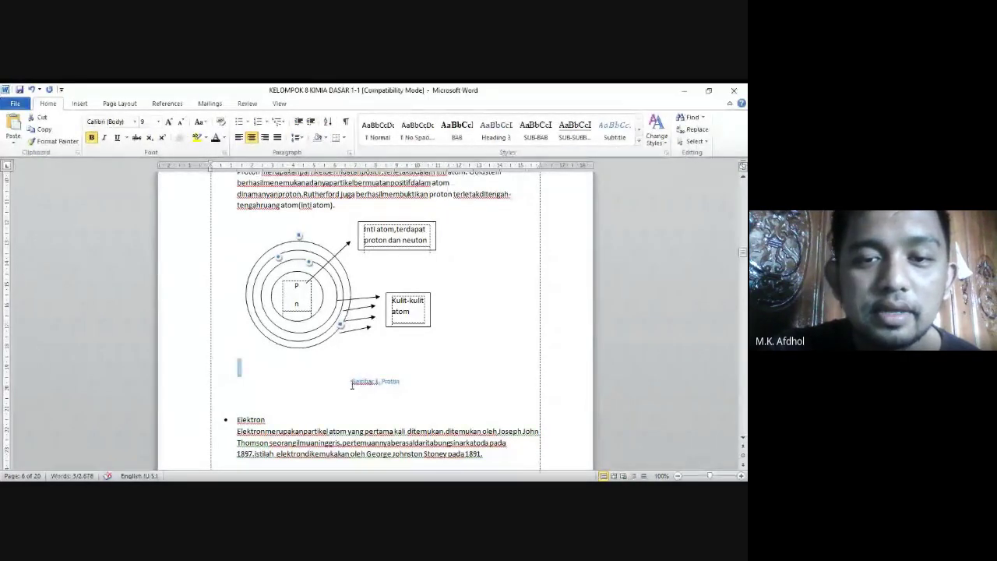
drag(238, 367, 405, 384)
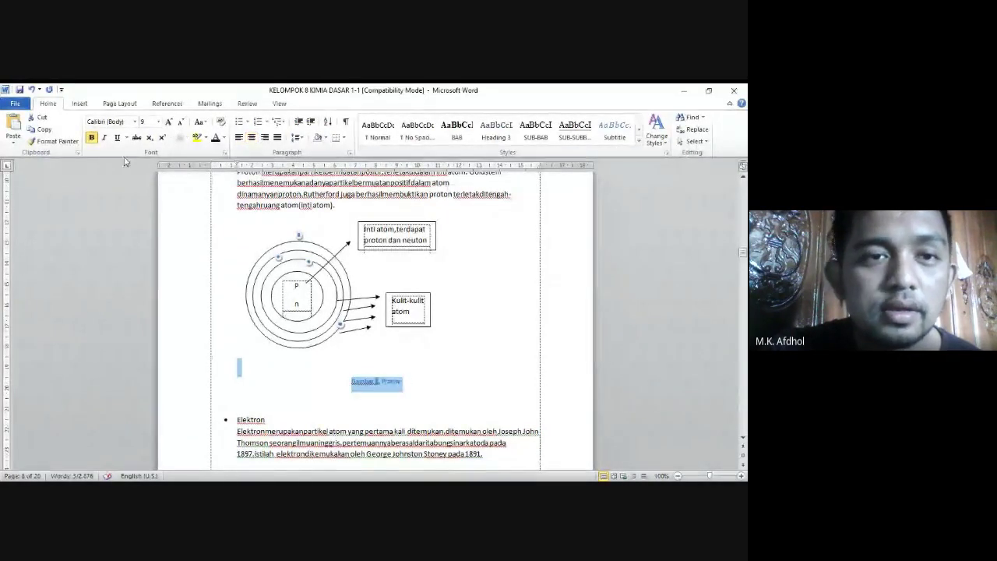
click(215, 140)
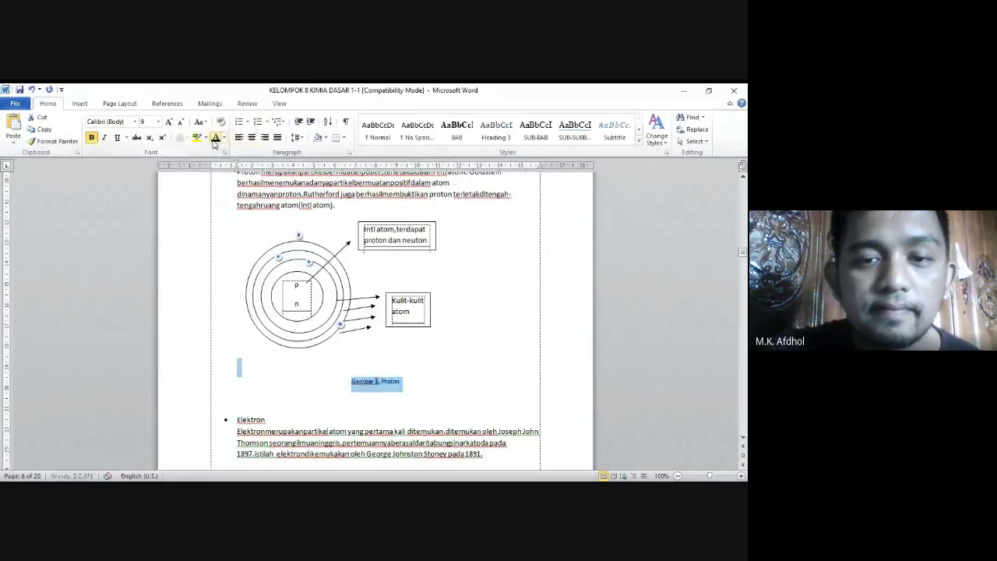
Step: Set the Gambar 1 caption in Times New Roman 12 pt and remove bold from the word "Proton"
click(137, 122)
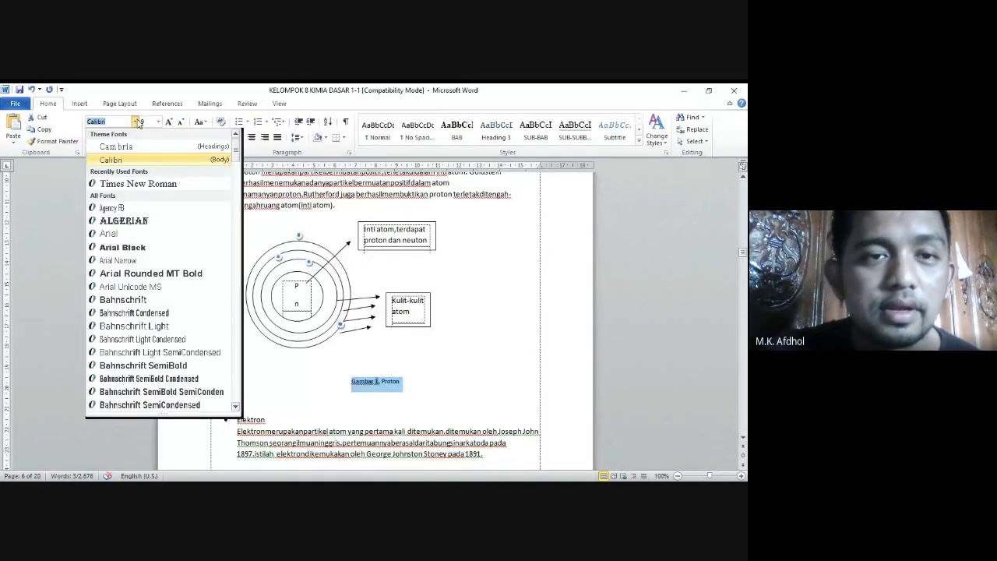
click(138, 184)
click(159, 122)
click(148, 177)
triple_click(390, 377)
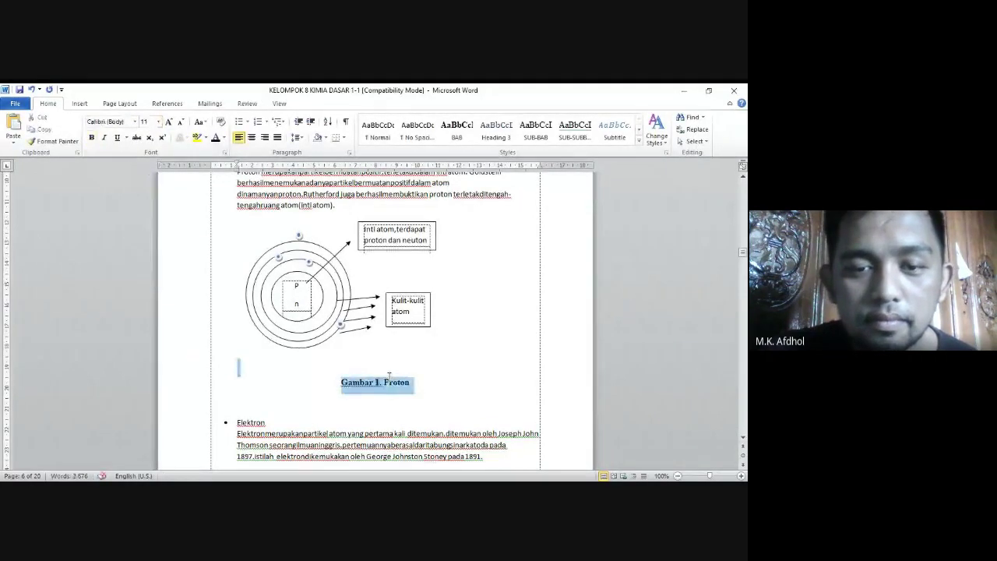
double_click(390, 377)
click(362, 399)
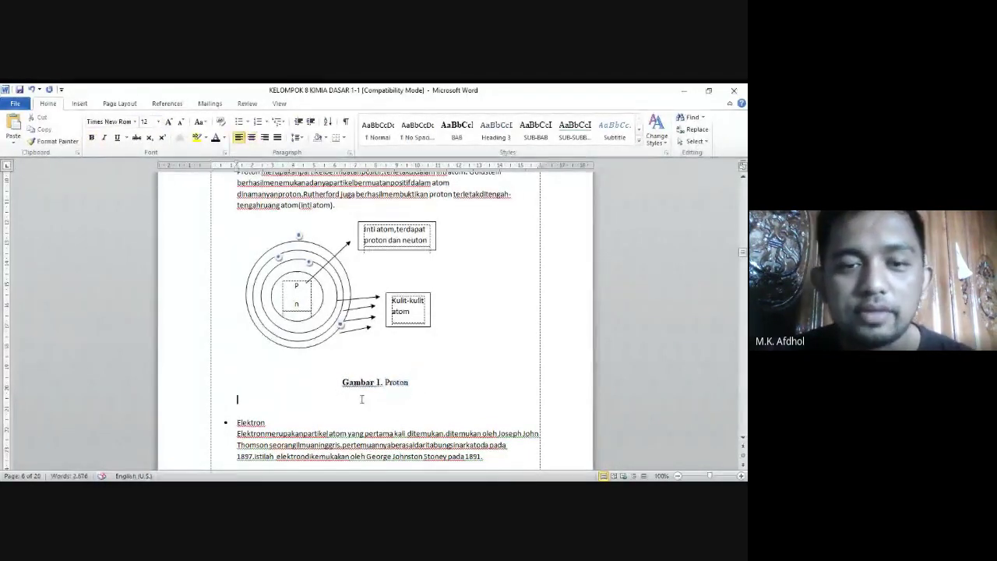
Step: Insert a numbered caption with the label Gambar before "Electron" below the electron position diagram
scroll(382, 390, down, 5)
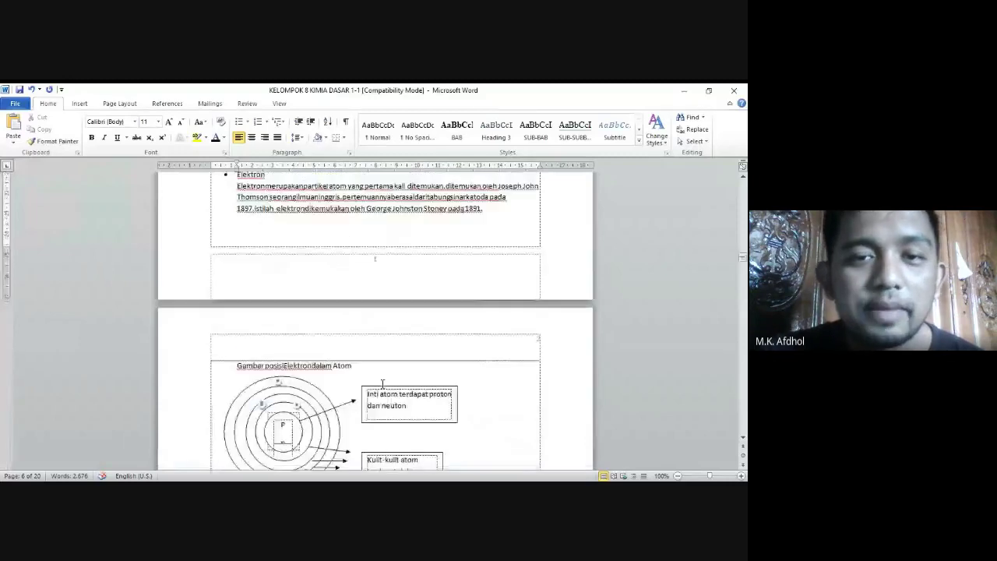
scroll(383, 383, down, 4)
click(242, 317)
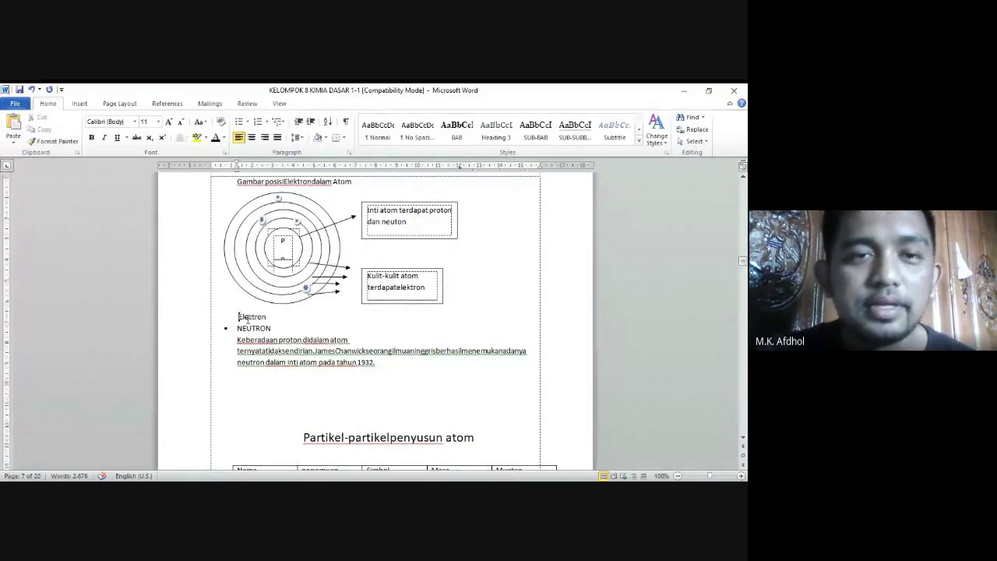
click(166, 103)
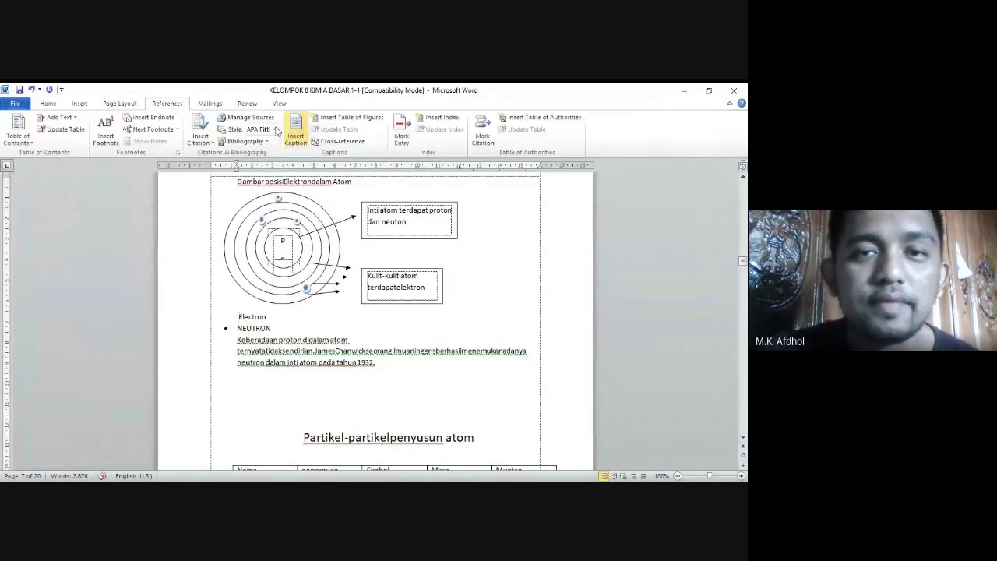
click(296, 138)
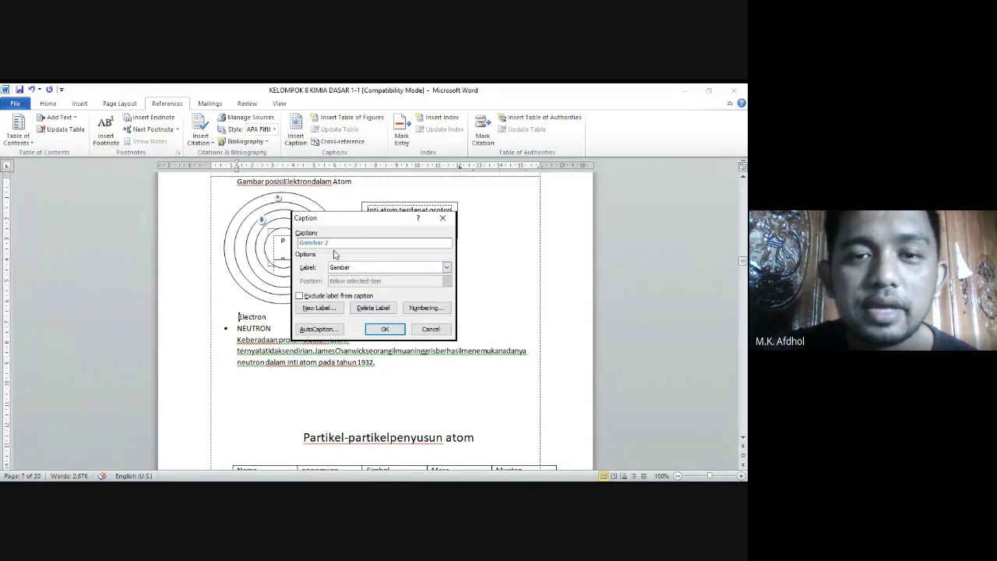
click(386, 329)
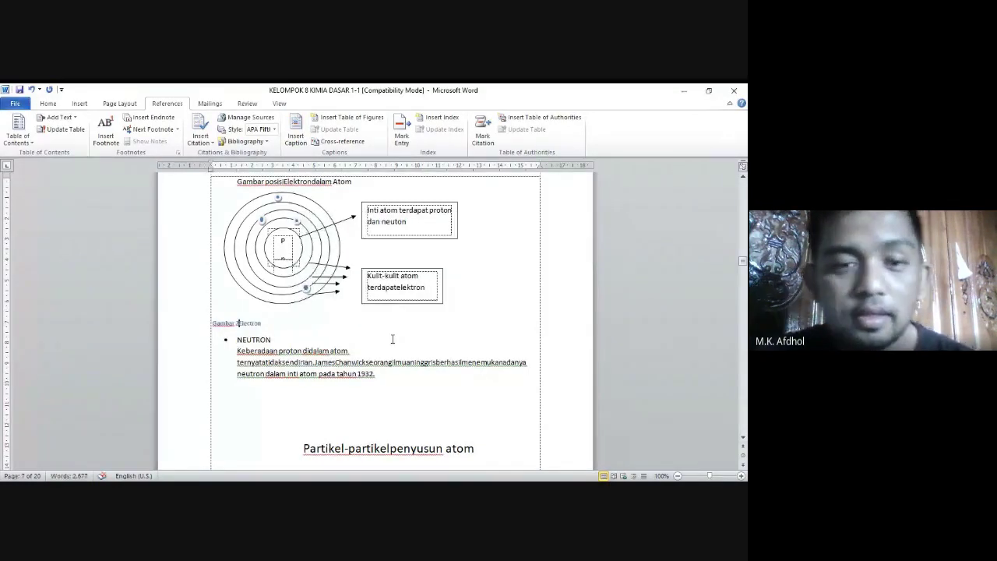
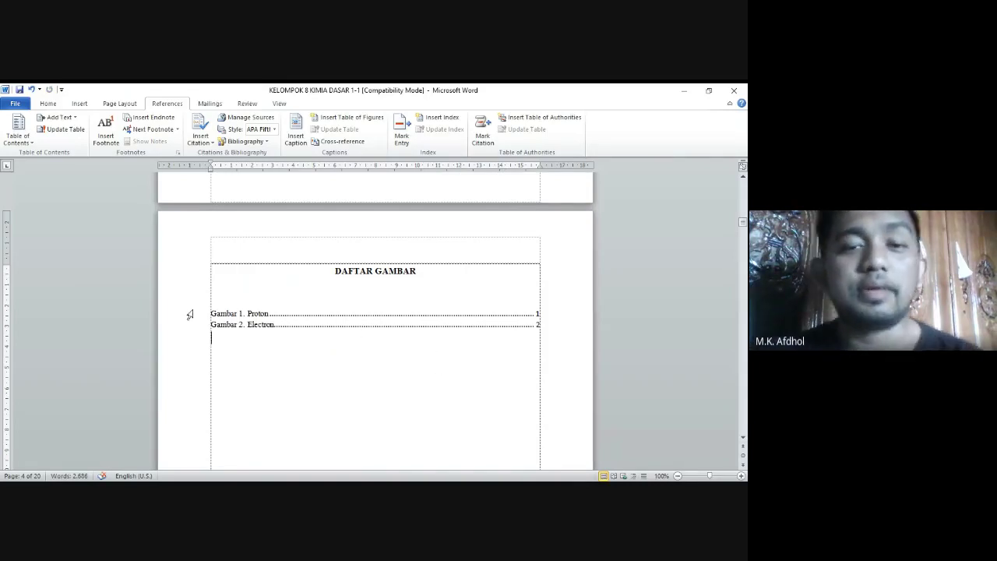
Step: Insert a numbered caption with the label Tabel before the particle table's title "Partikel-partikelpenyusun atom"
scroll(401, 291, down, 10)
scroll(401, 295, down, 12)
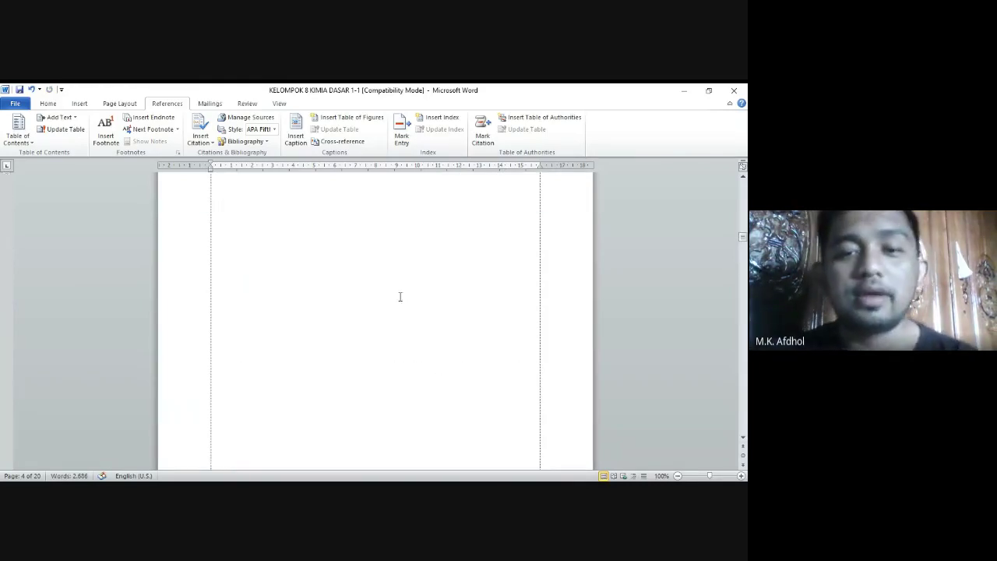
scroll(400, 313, down, 20)
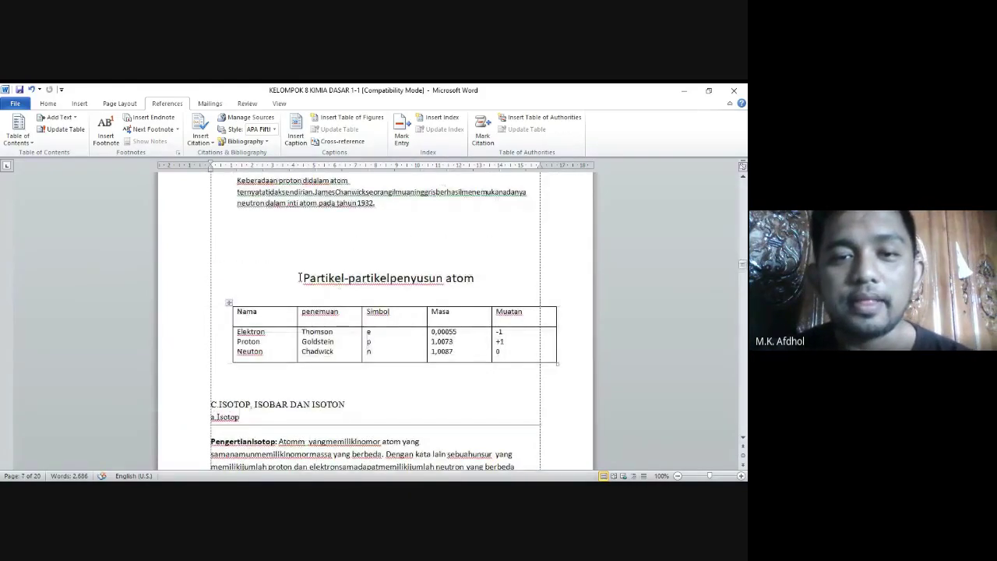
click(299, 277)
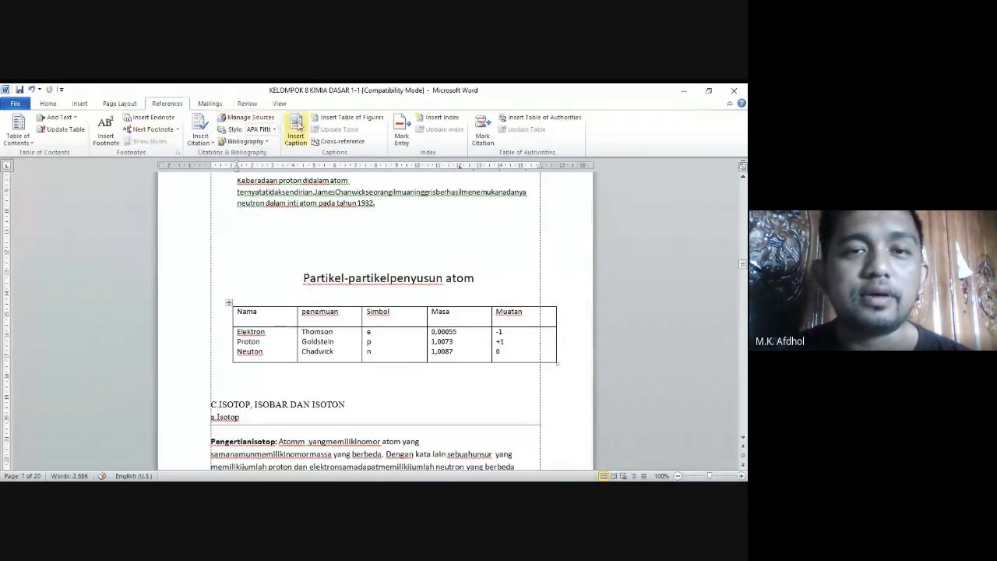
click(296, 134)
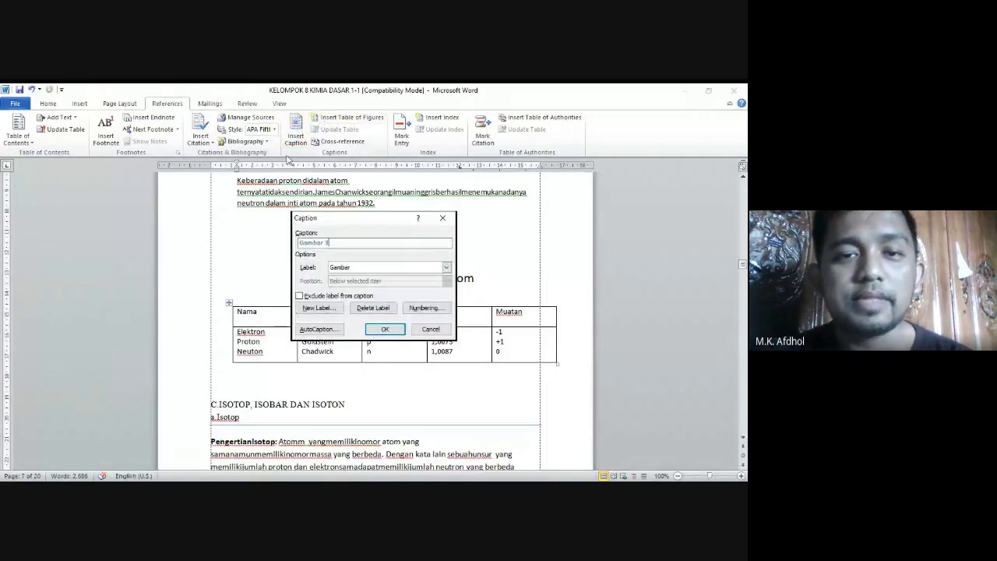
click(446, 268)
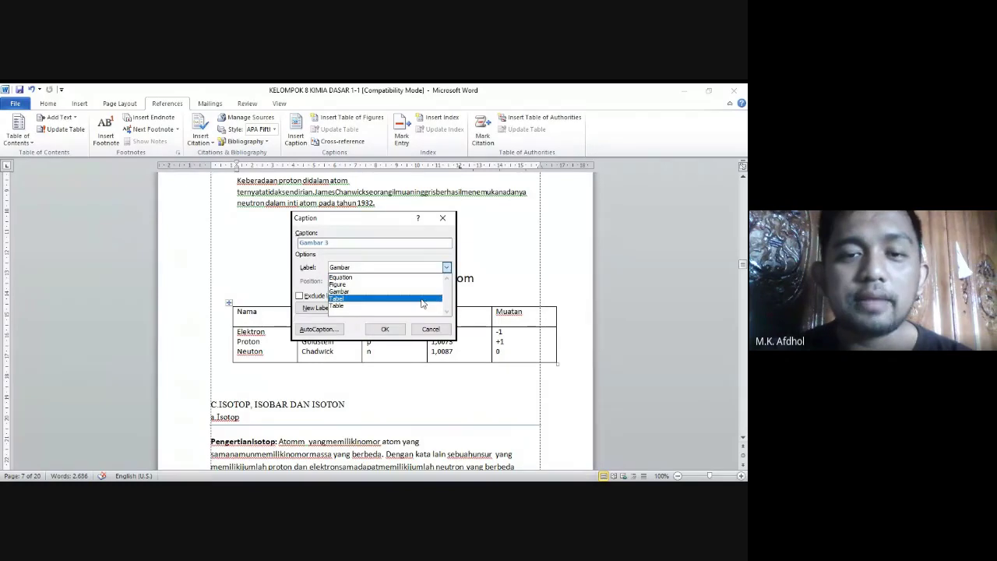
click(420, 298)
click(386, 330)
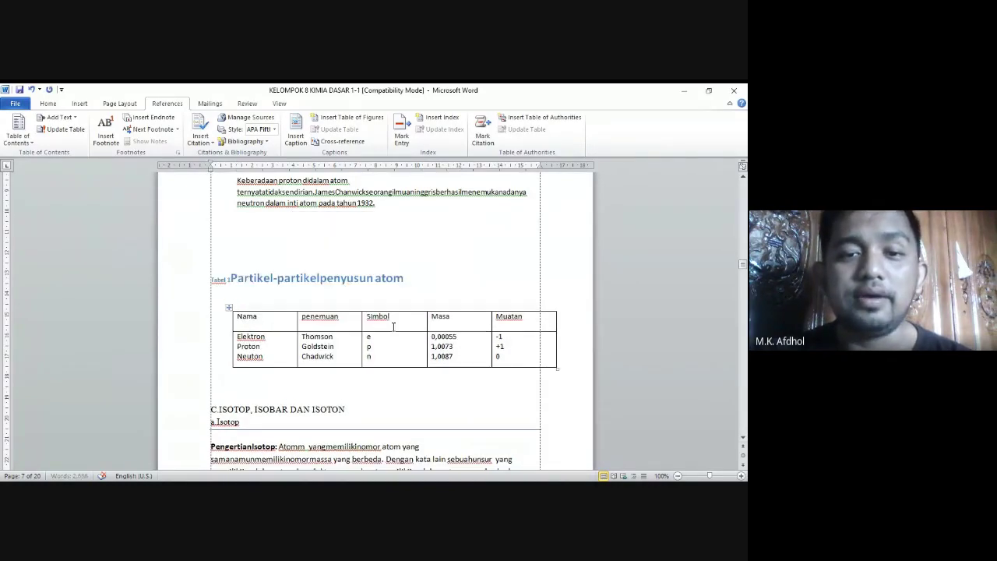
Step: Format the whole Tabel 1 caption above the particle table in black Times New Roman 12 pt
drag(413, 285, 210, 285)
click(48, 104)
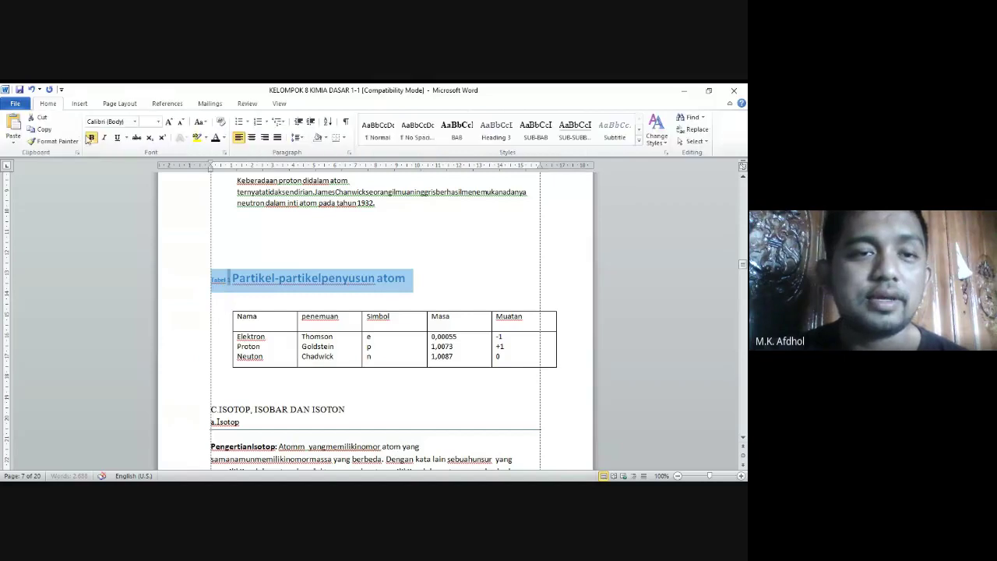
click(136, 122)
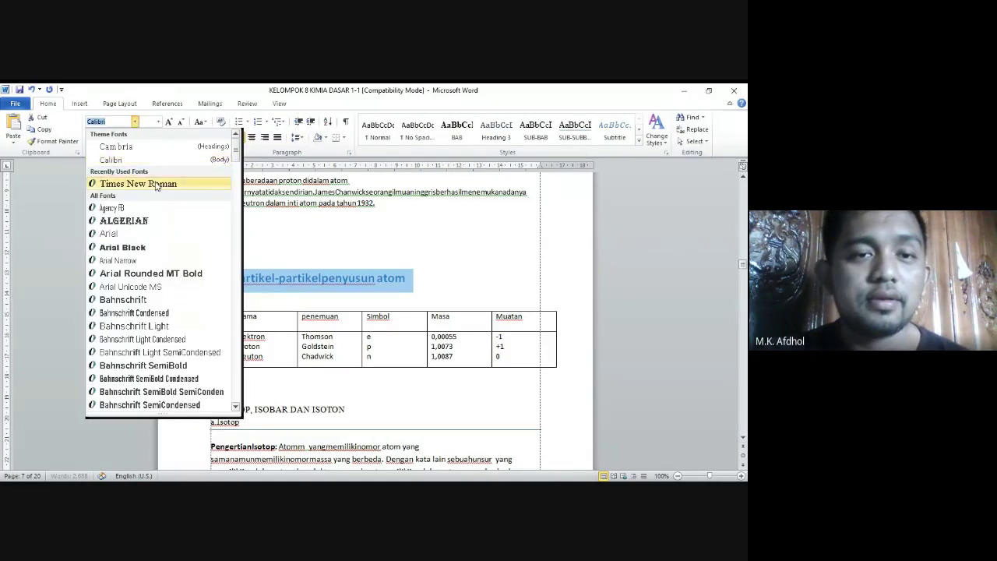
click(141, 182)
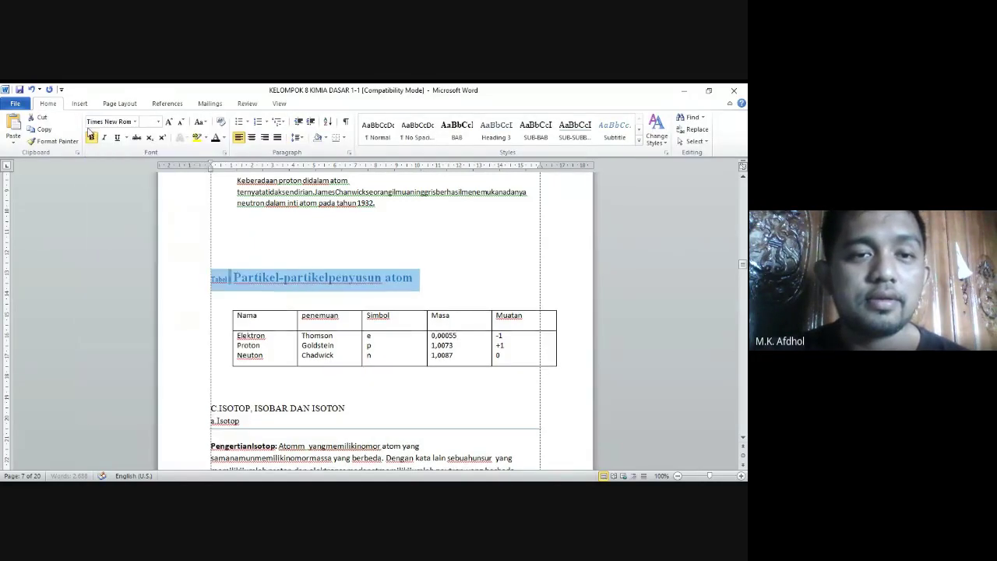
click(91, 136)
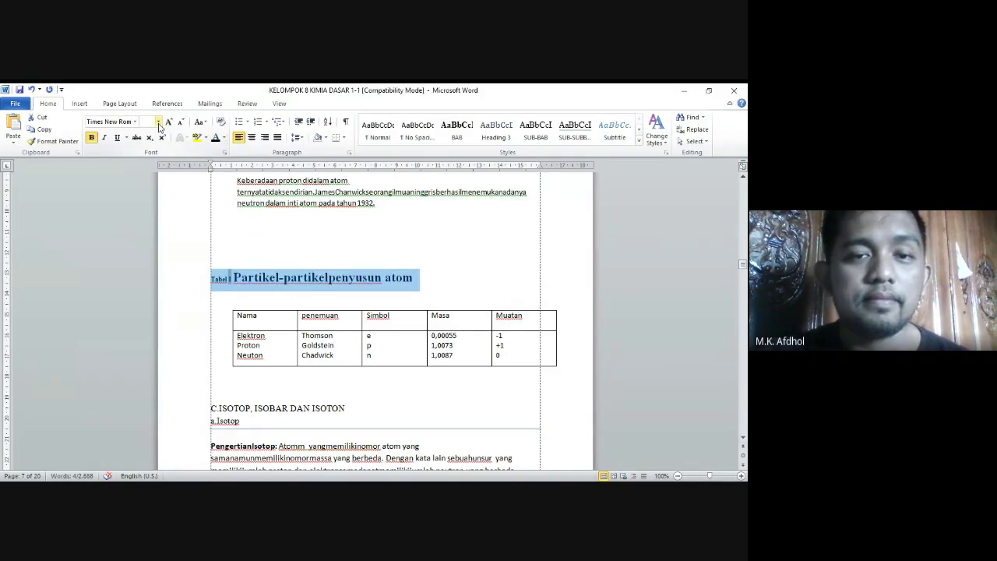
click(159, 123)
click(149, 173)
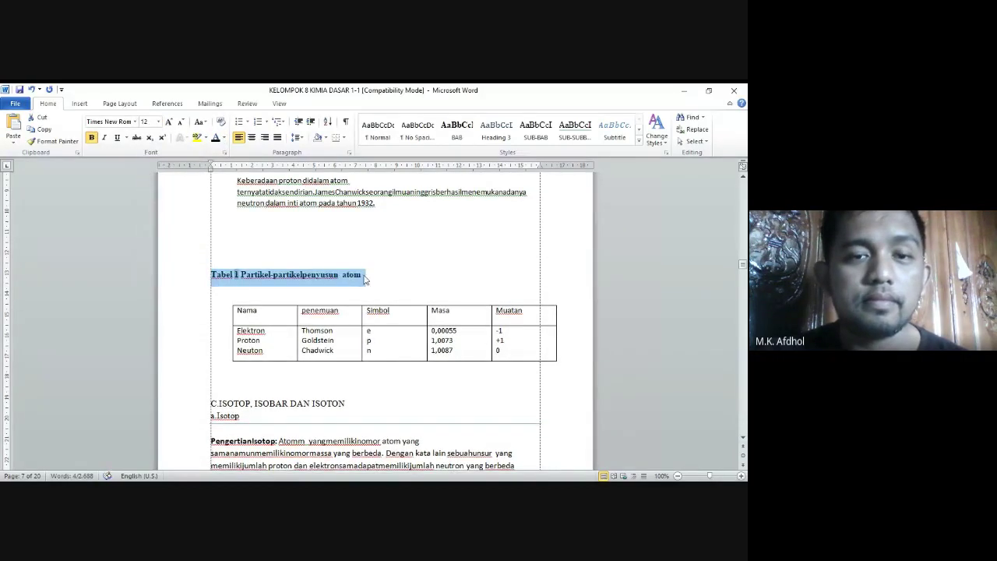
Step: Remove bold from "Partikel-partikelpenyusun atom" in the table caption and center the caption line
drag(365, 279, 246, 283)
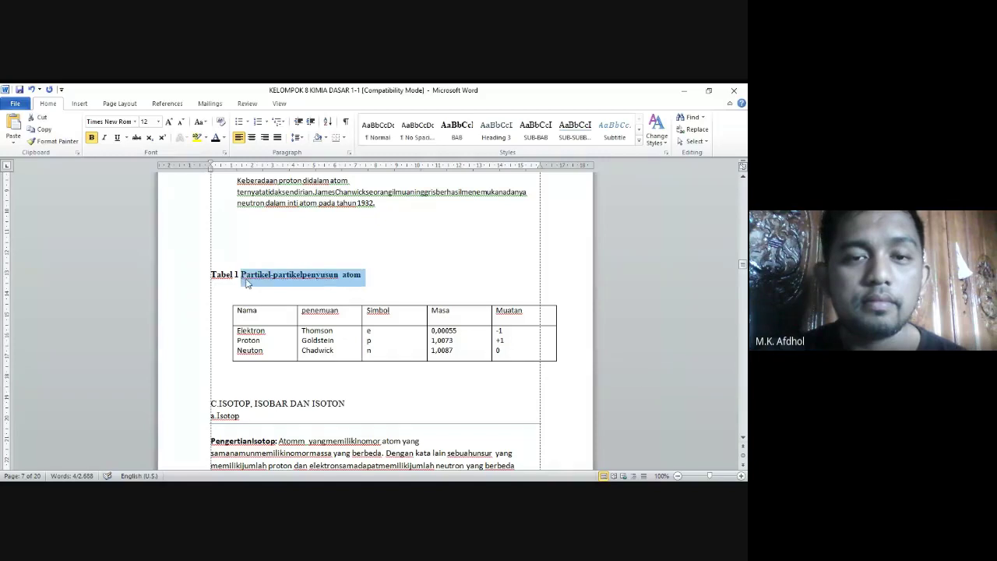
click(91, 136)
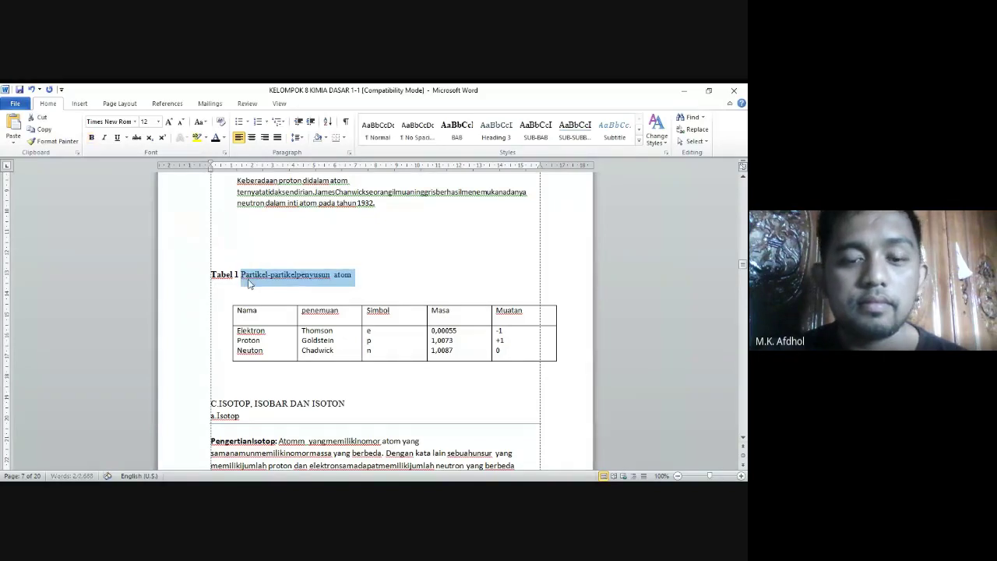
click(252, 138)
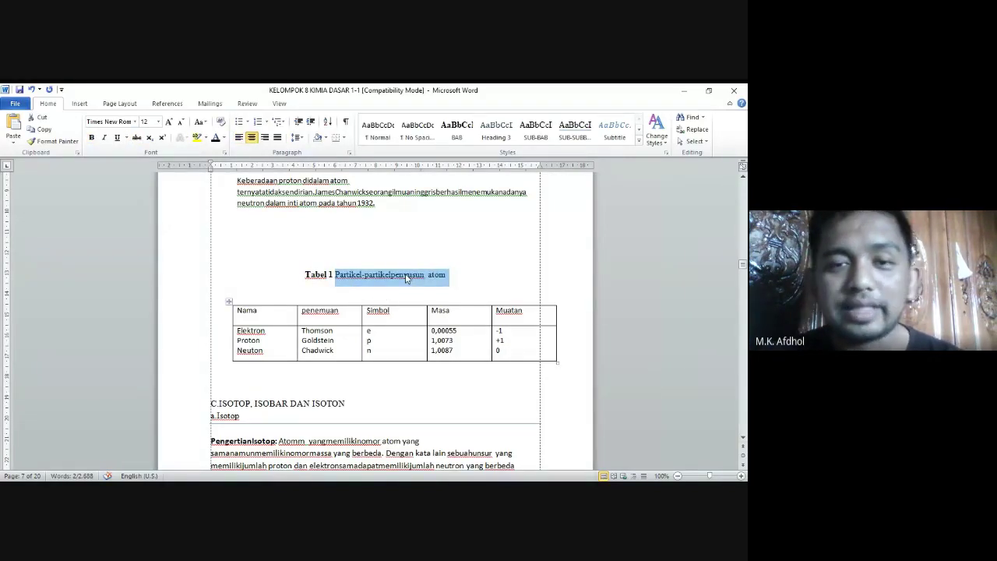
Step: Insert a numbered caption with the label Tabel and the title "System periodic" above the Oktaf Newlands table image
scroll(352, 370, up, 6)
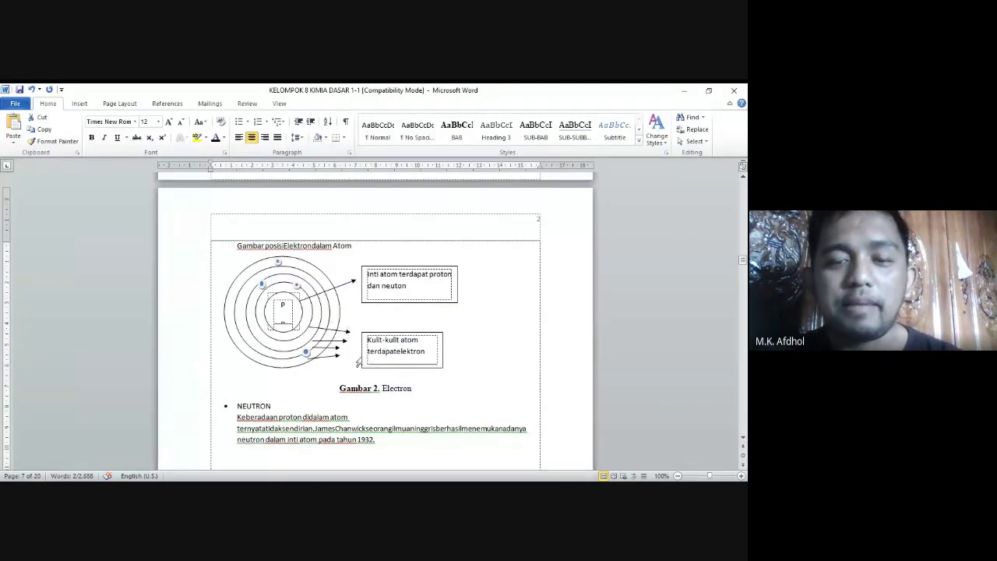
scroll(362, 359, down, 12)
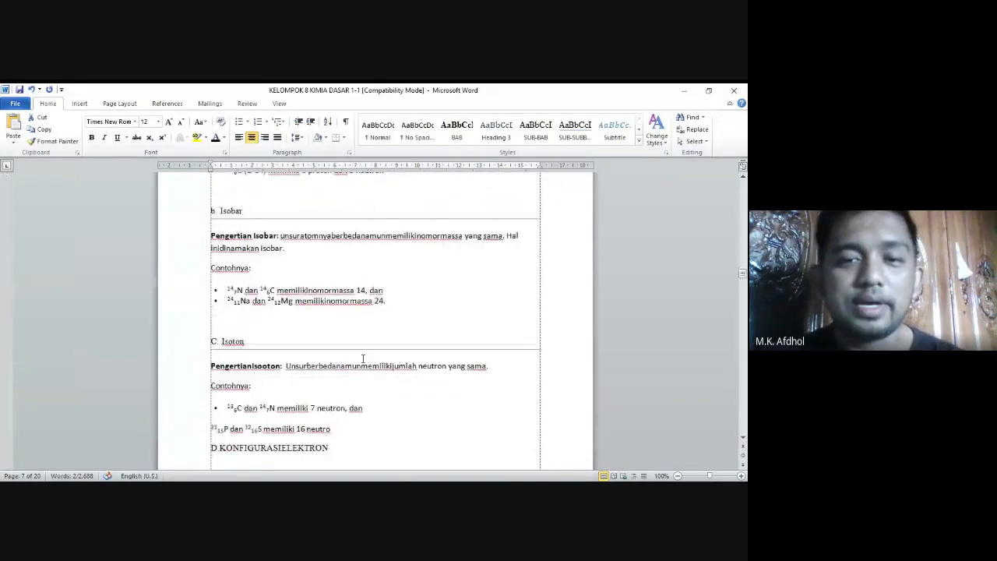
scroll(363, 358, down, 5)
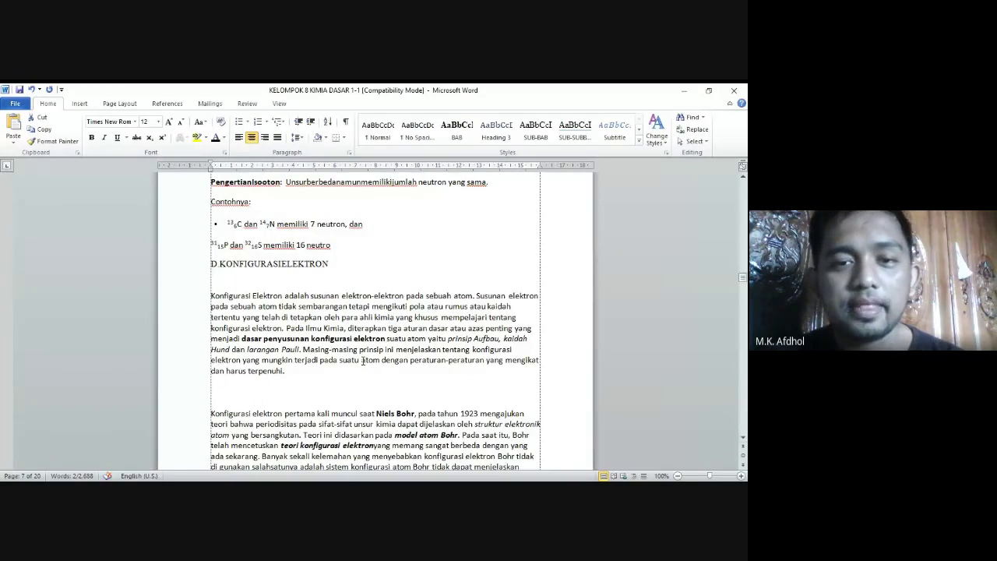
scroll(362, 359, down, 20)
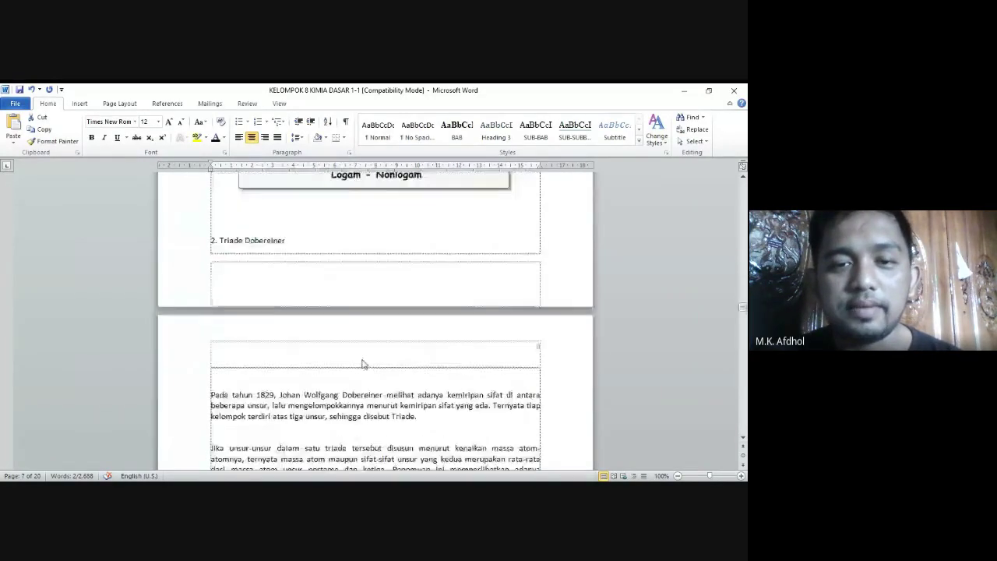
scroll(362, 360, down, 2)
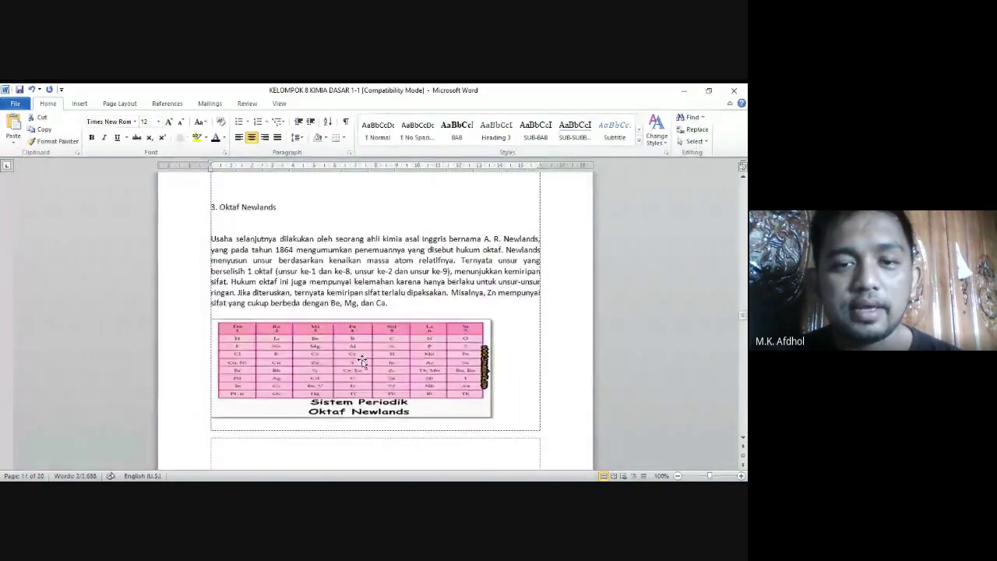
click(410, 307)
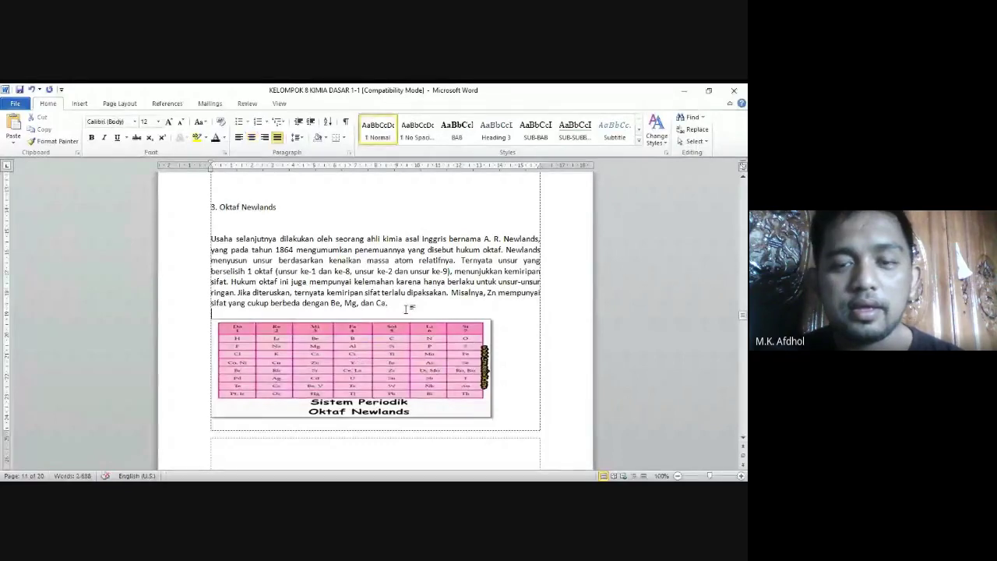
click(175, 107)
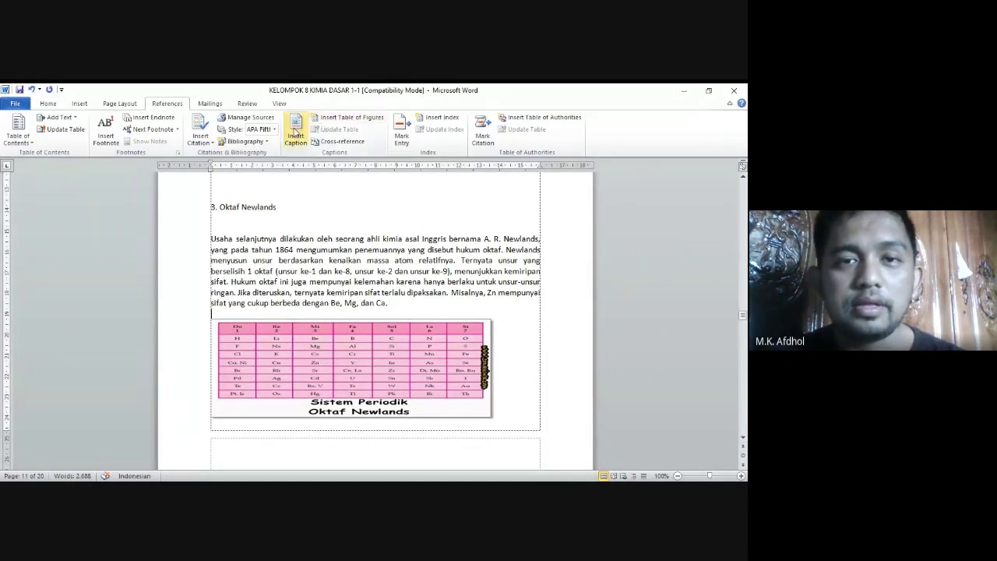
click(295, 132)
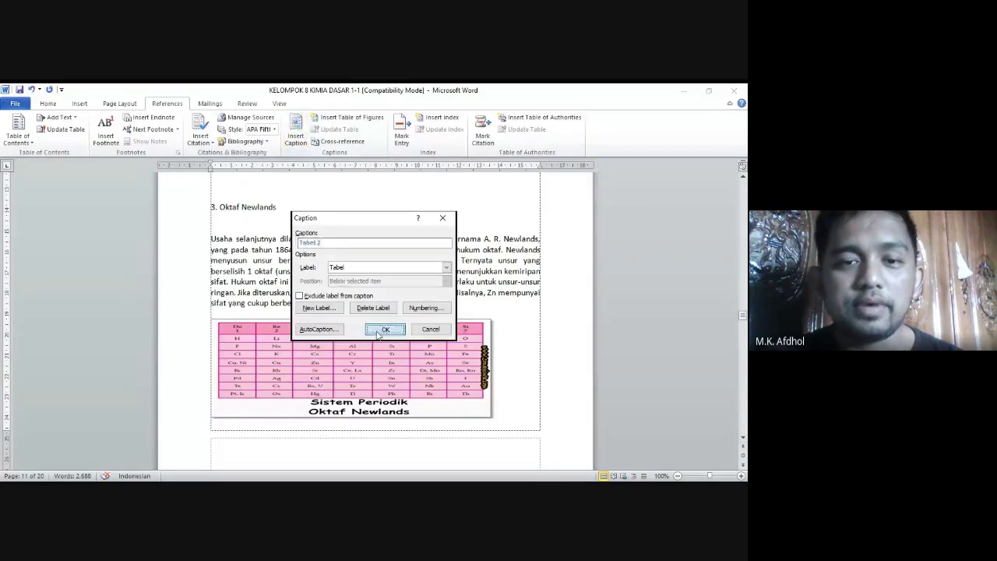
click(370, 332)
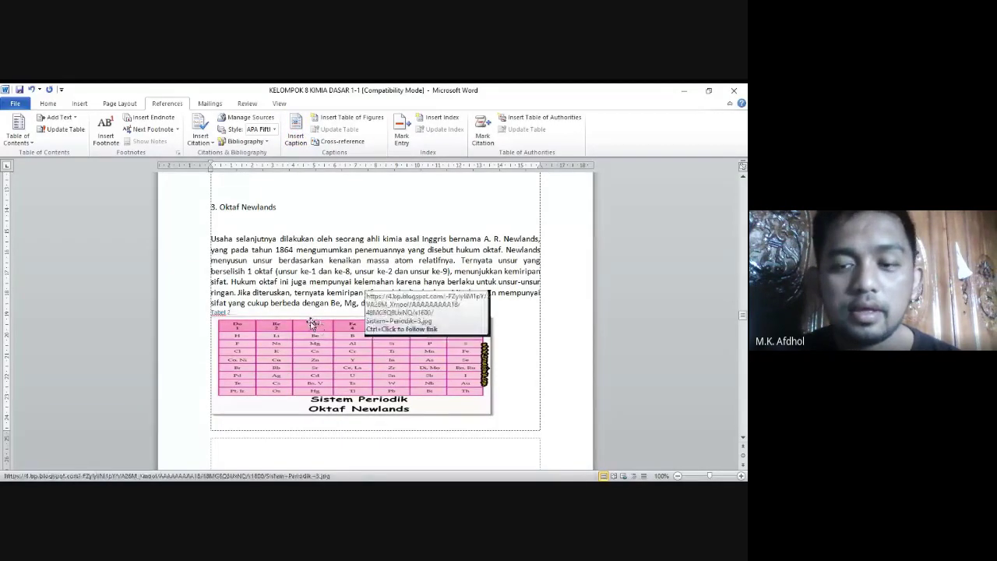
text(.)
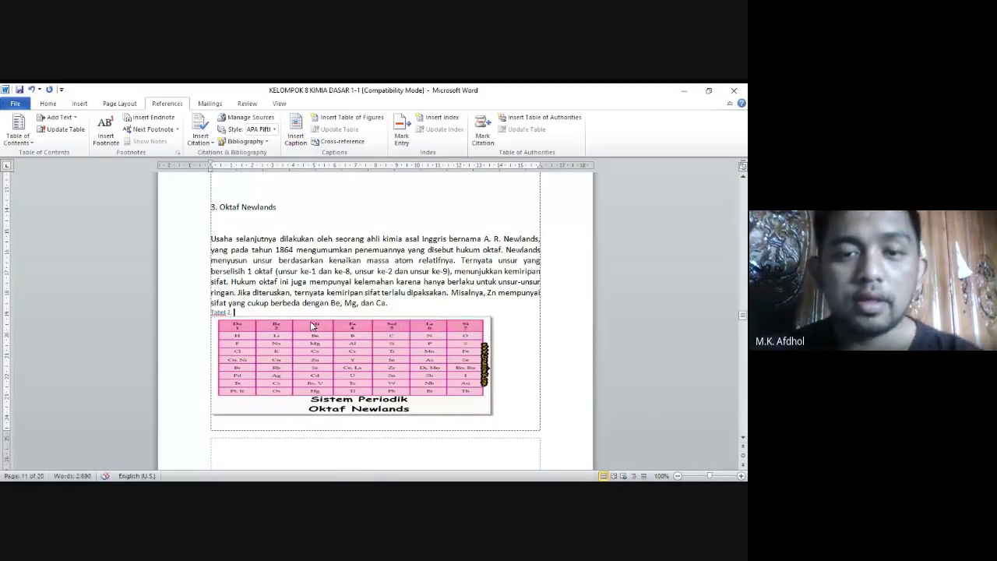
text( System p)
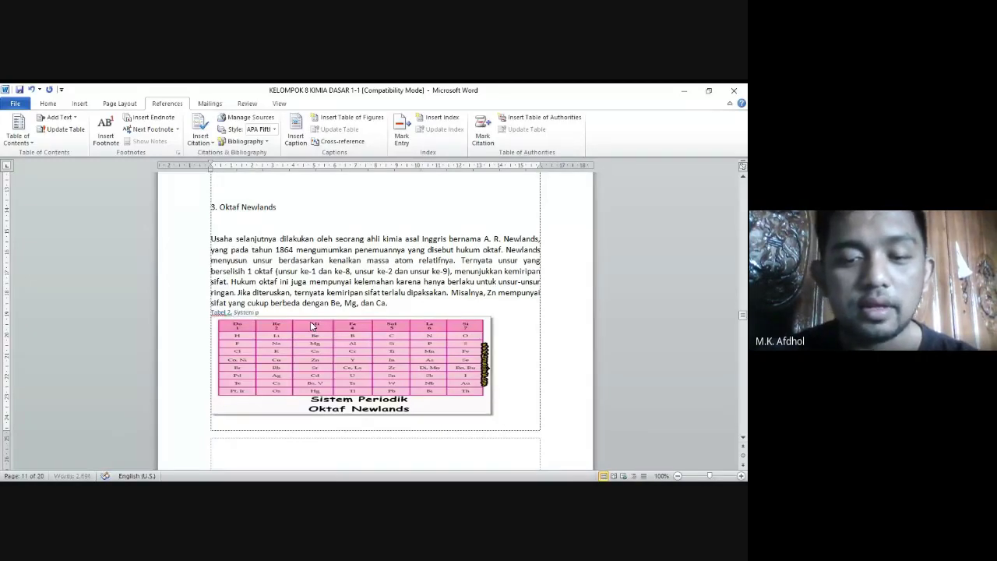
text(eriodik)
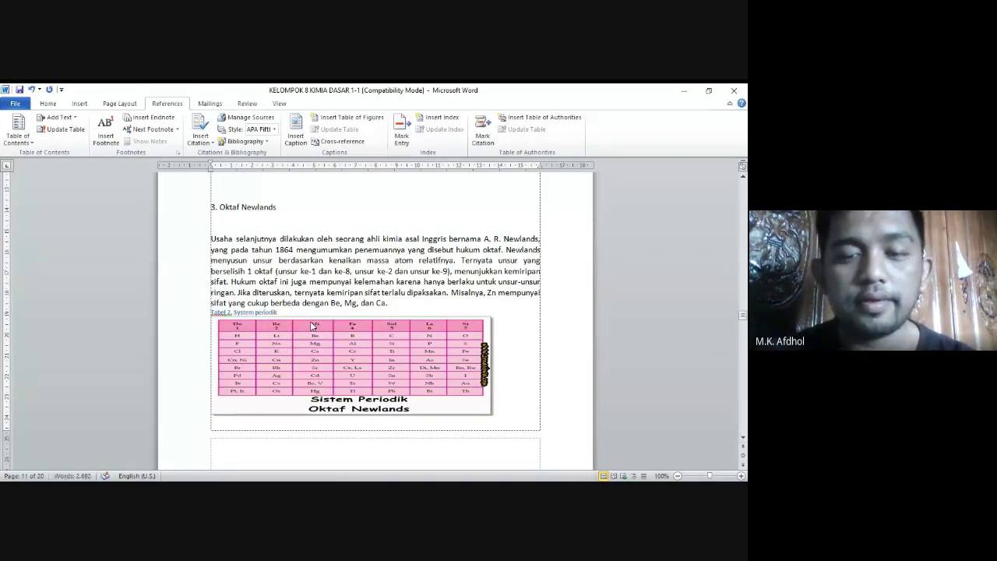
Step: Format the whole Tabel 2 caption in black Times New Roman 12 pt and center it
drag(279, 311, 212, 312)
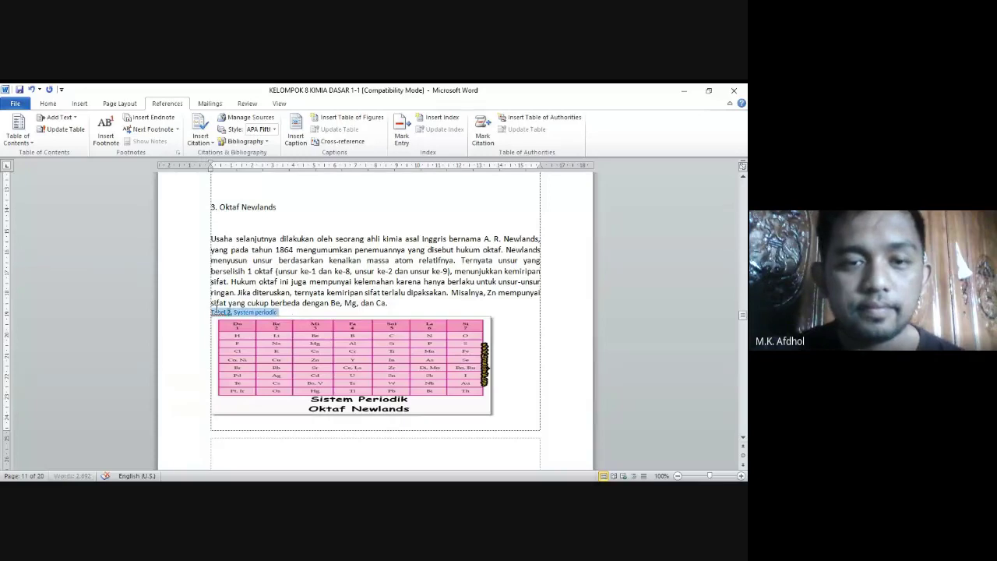
click(48, 103)
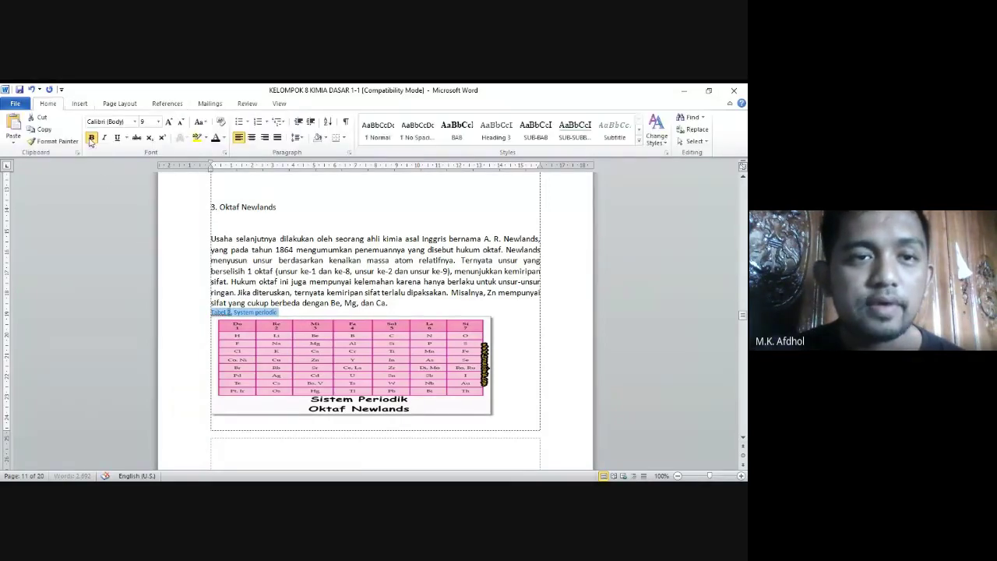
click(158, 122)
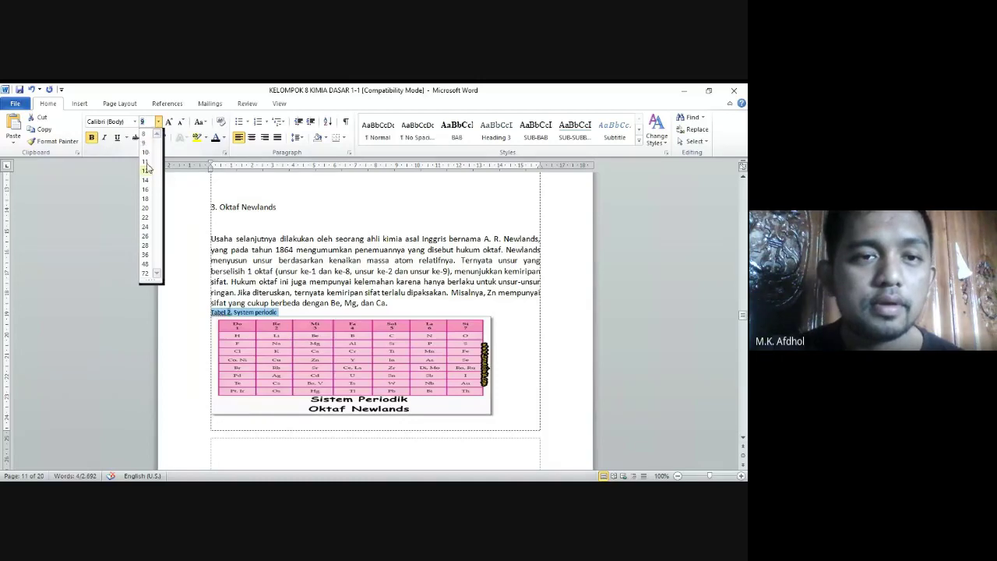
click(145, 171)
click(136, 123)
click(208, 177)
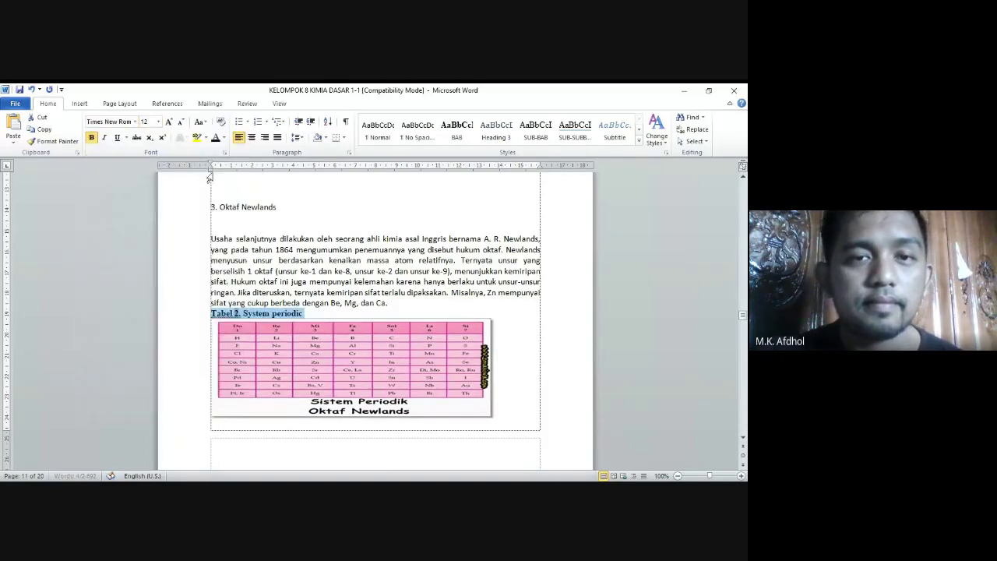
click(252, 139)
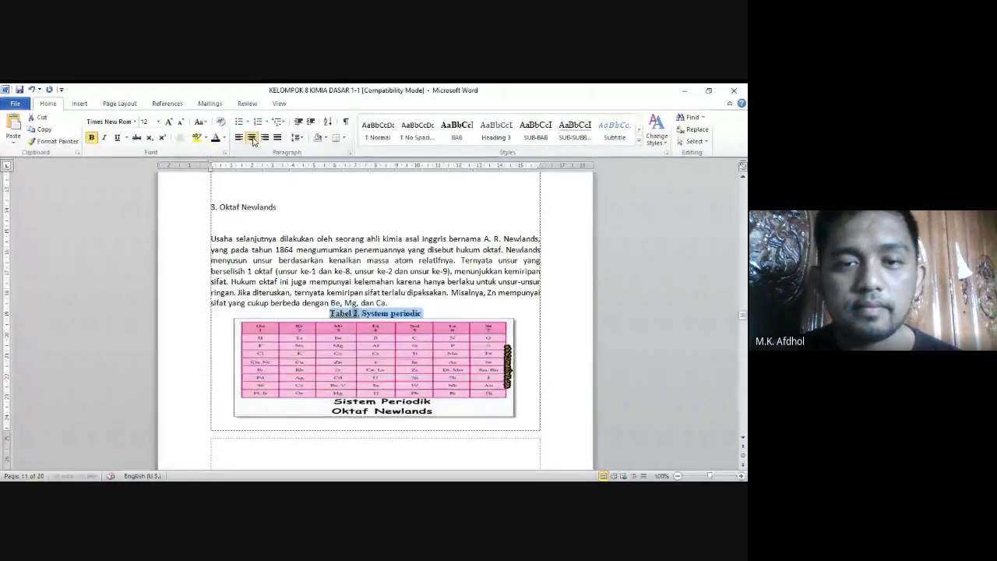
Step: Remove bold from "System periodic" in the Tabel 2 caption and add an empty line above the caption
drag(422, 314, 375, 315)
key(ctrl+b)
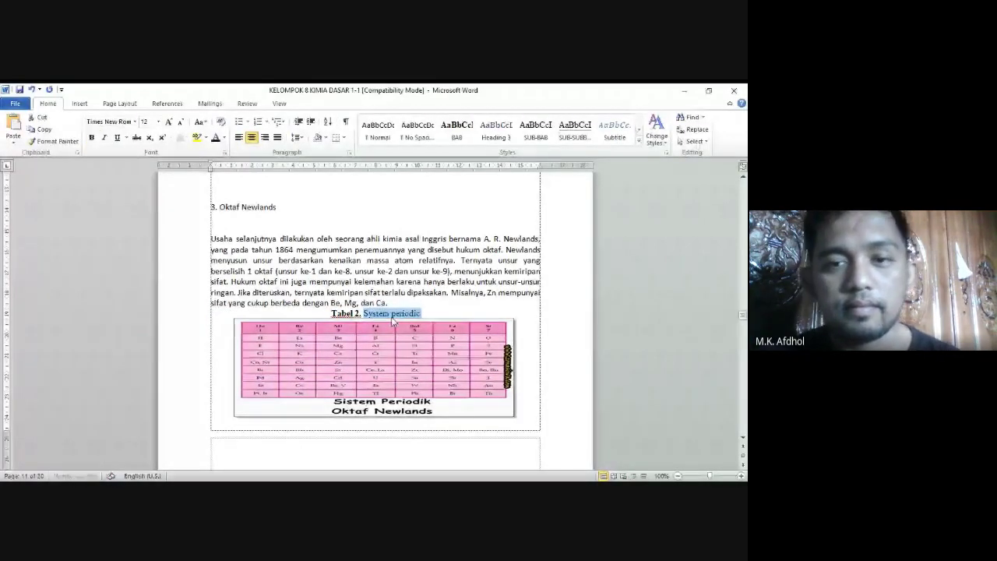
click(392, 307)
key(Return)
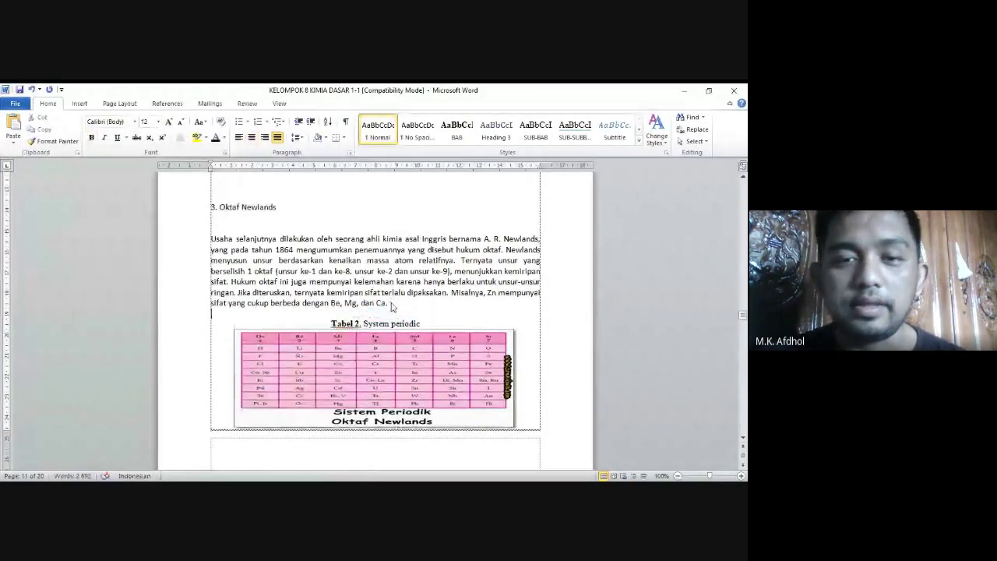
Step: Insert an automatic list of tables below the DAFTAR TABEL heading, using the caption label Tabel
drag(743, 317, 744, 177)
scroll(399, 305, down, 10)
scroll(398, 306, down, 15)
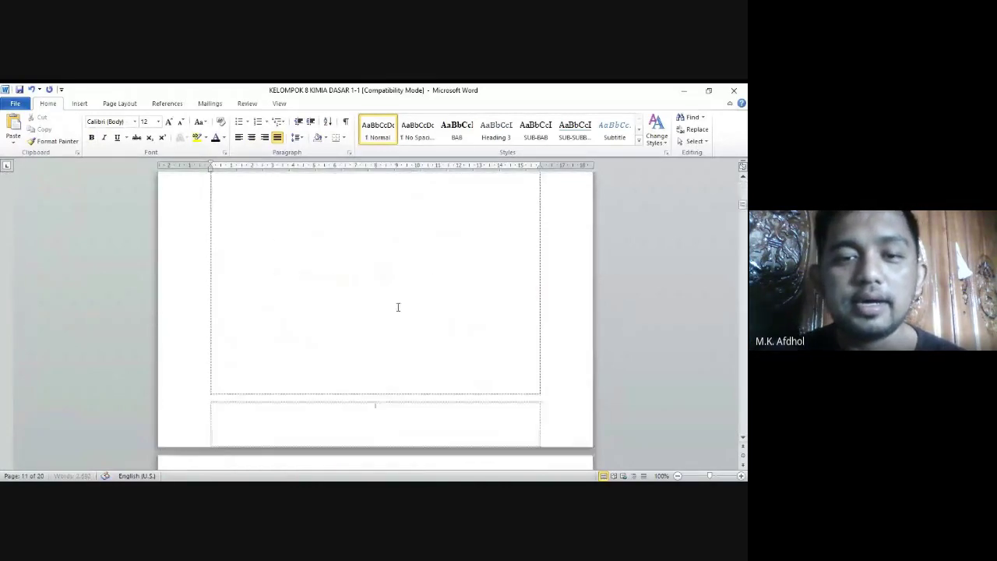
scroll(398, 306, down, 5)
click(398, 306)
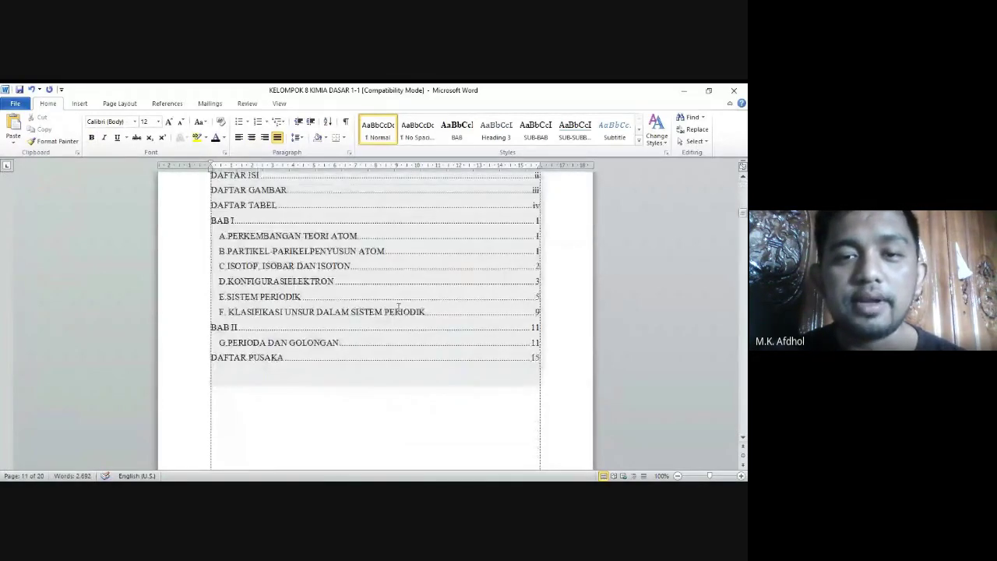
scroll(398, 306, down, 20)
click(423, 327)
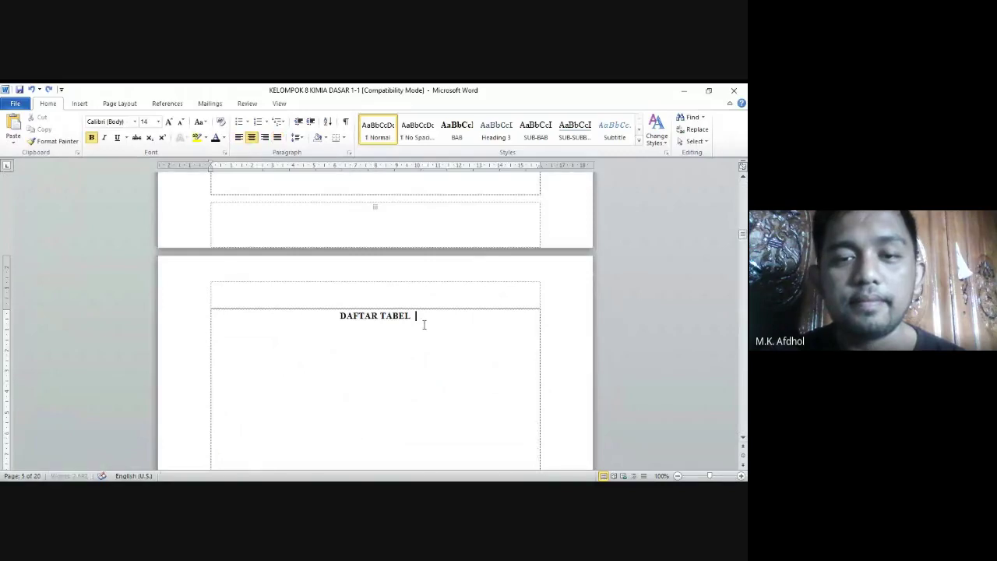
click(379, 345)
click(433, 325)
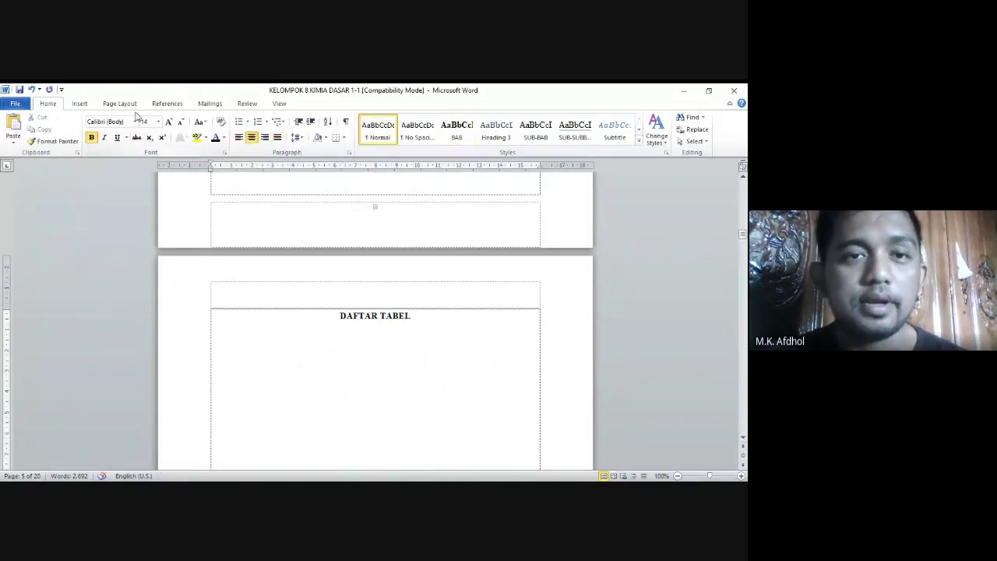
click(165, 104)
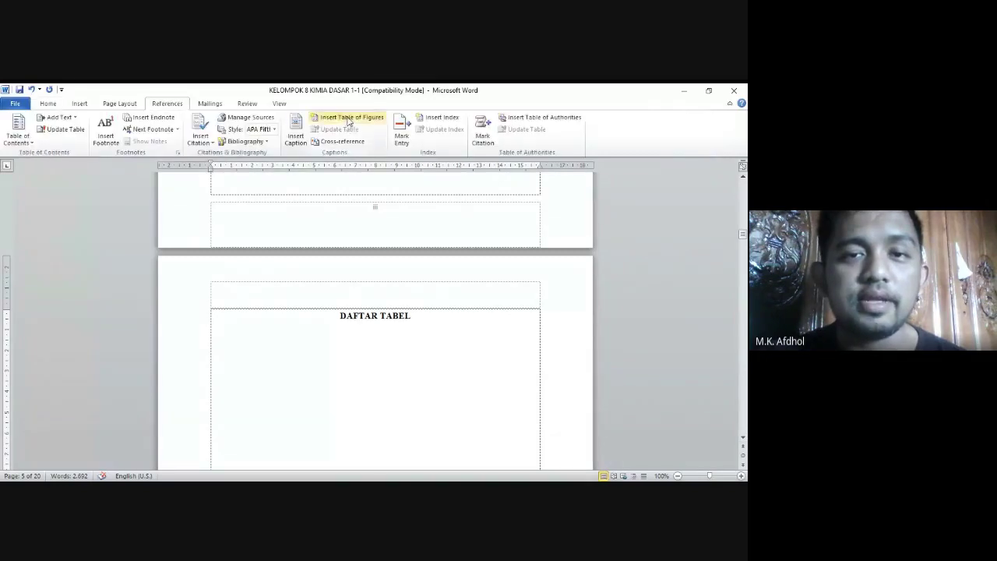
click(348, 118)
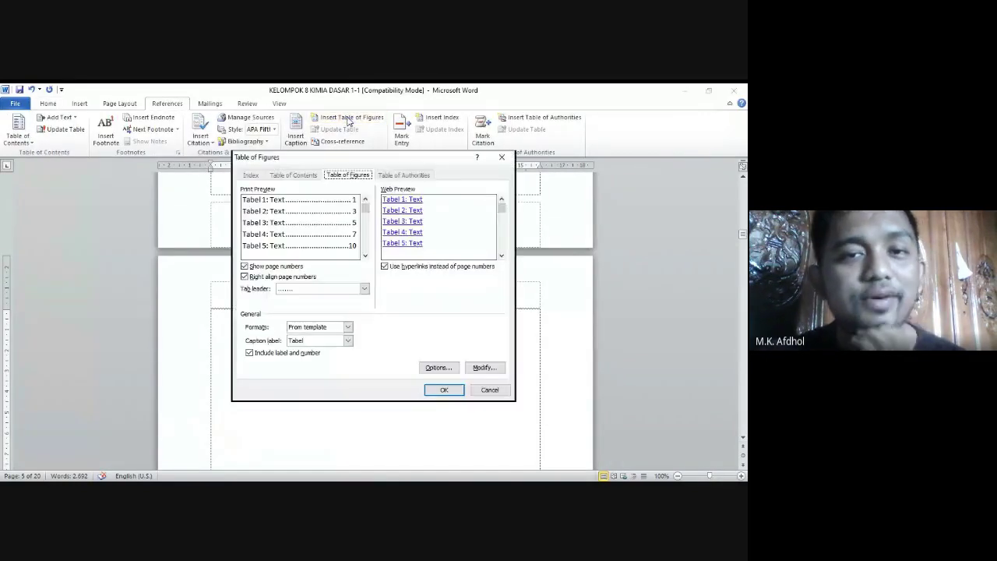
click(348, 341)
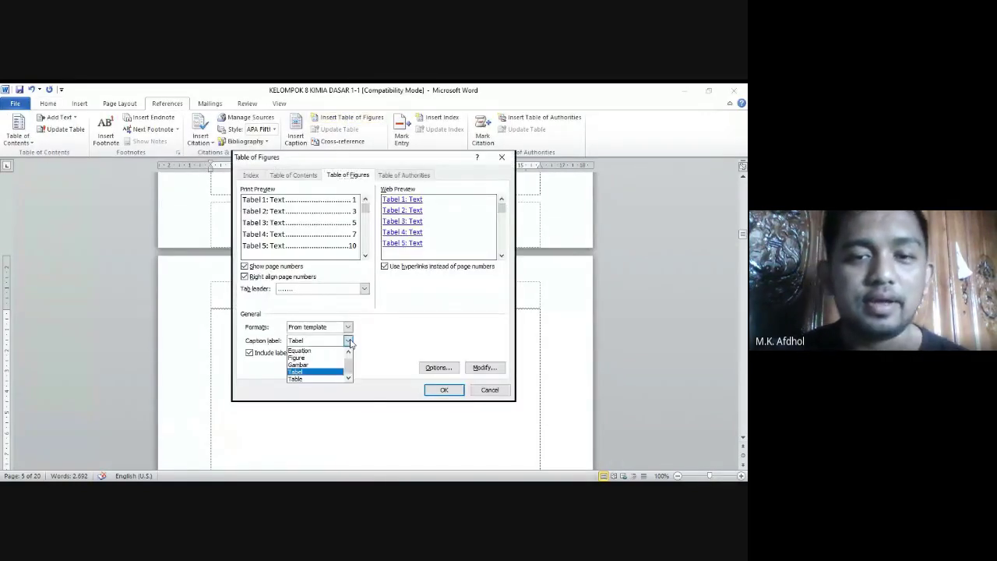
click(320, 373)
click(445, 391)
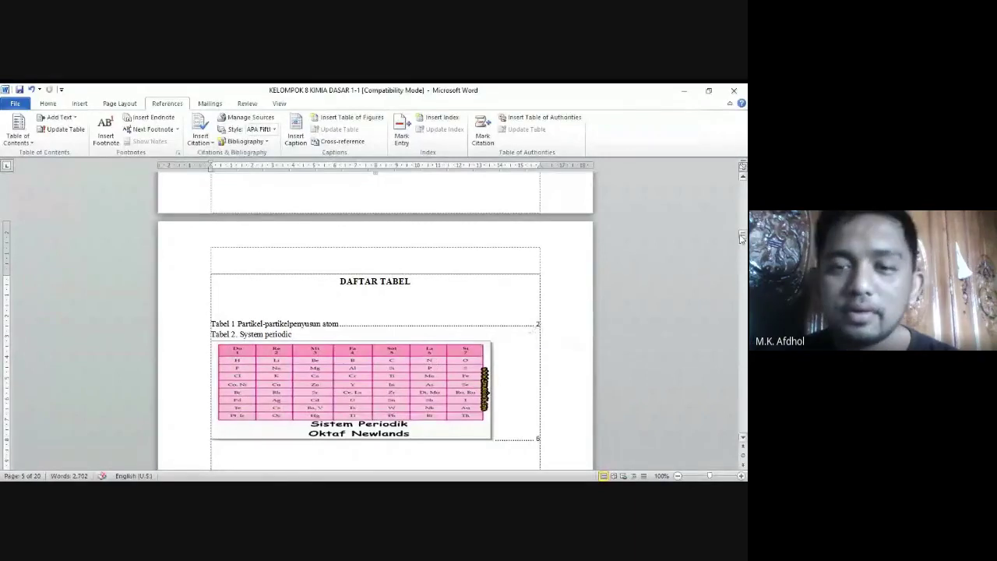
Step: Split the Tabel 2 caption from the Oktaf Newlands table image with a paragraph break after "System periodic"
drag(741, 238, 743, 315)
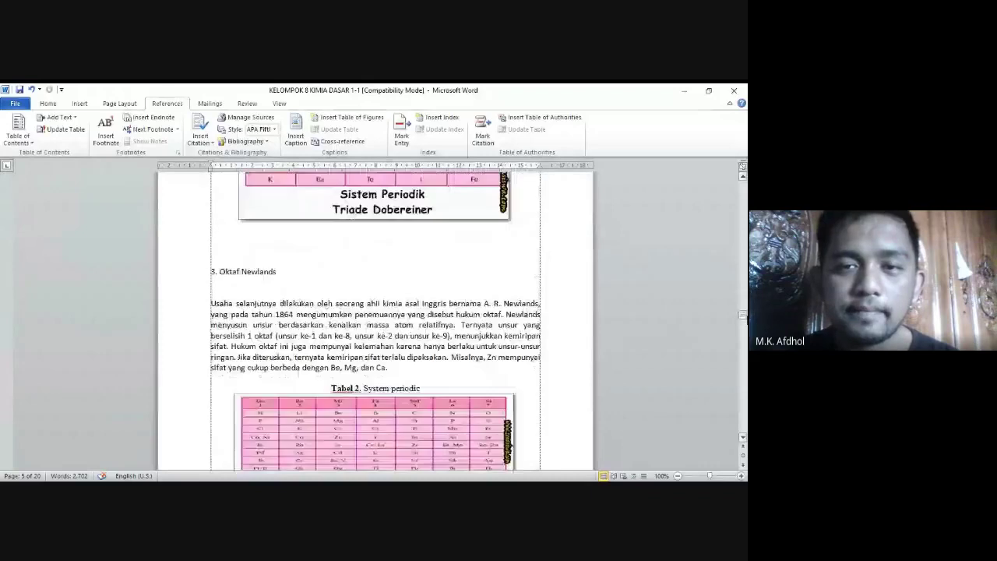
scroll(470, 304, up, 4)
scroll(452, 310, up, 5)
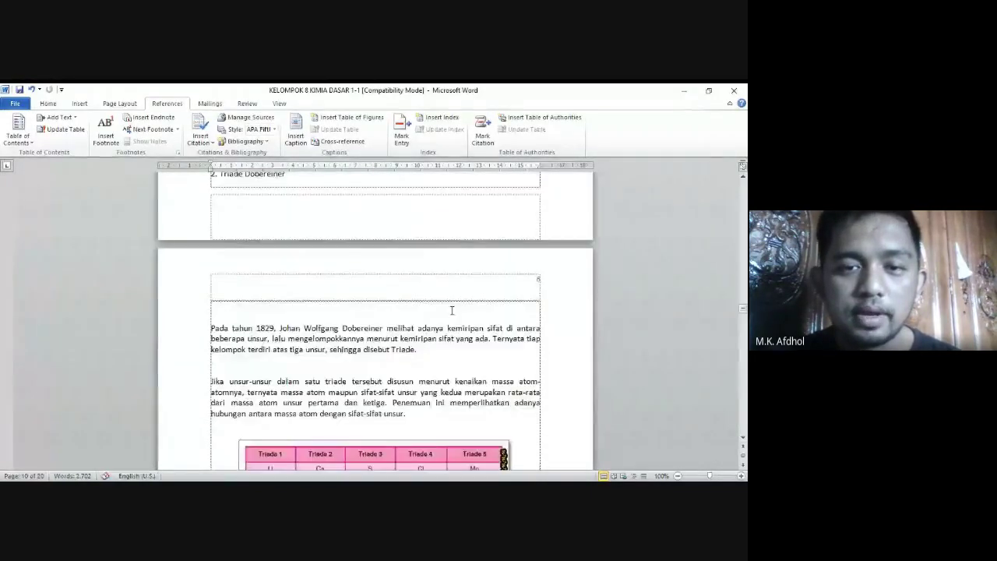
scroll(452, 310, up, 4)
scroll(451, 310, down, 4)
scroll(452, 310, down, 10)
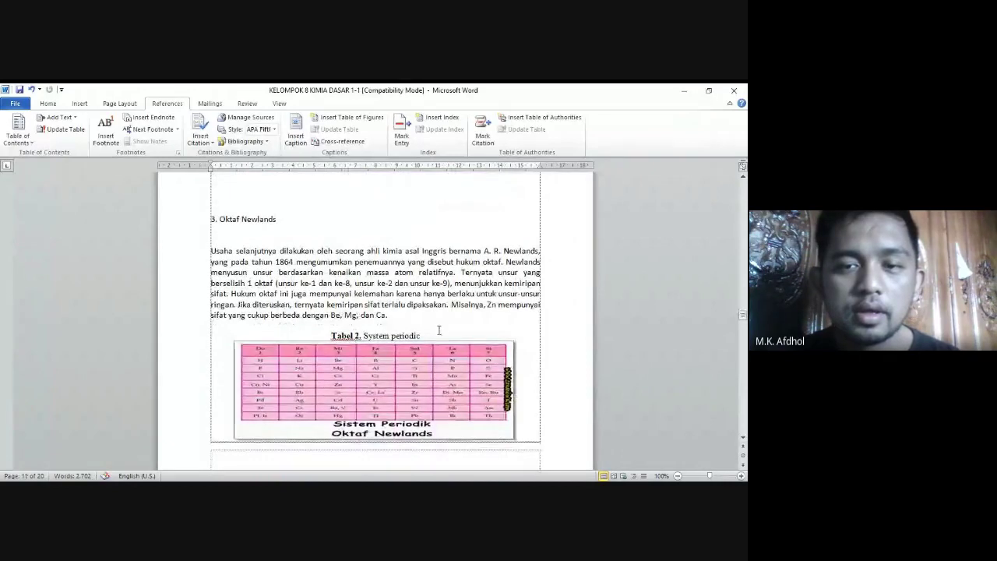
click(433, 336)
key(Return)
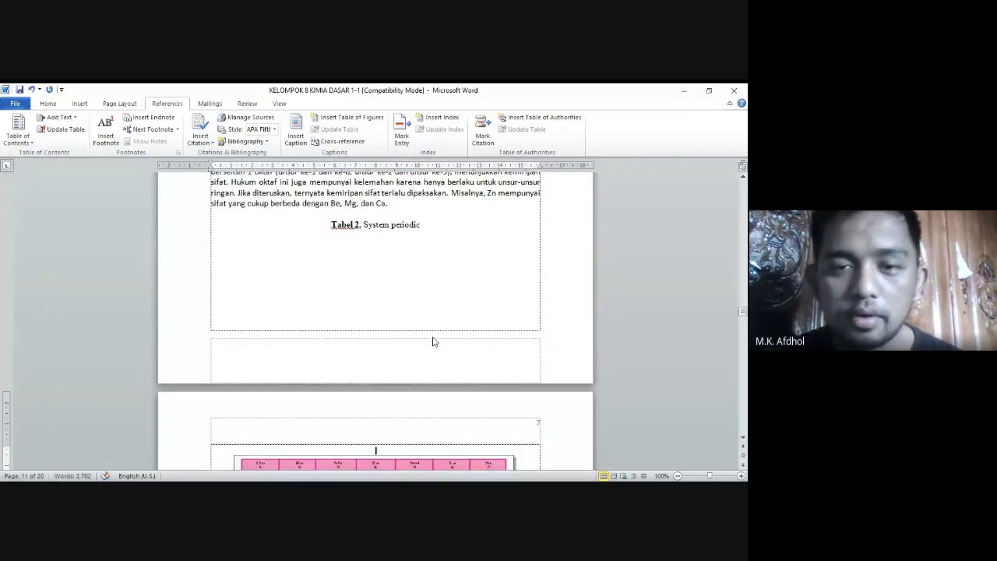
Step: Remove the extra empty lines around the Tabel 2 caption to bring the table image back onto the caption's page
click(323, 233)
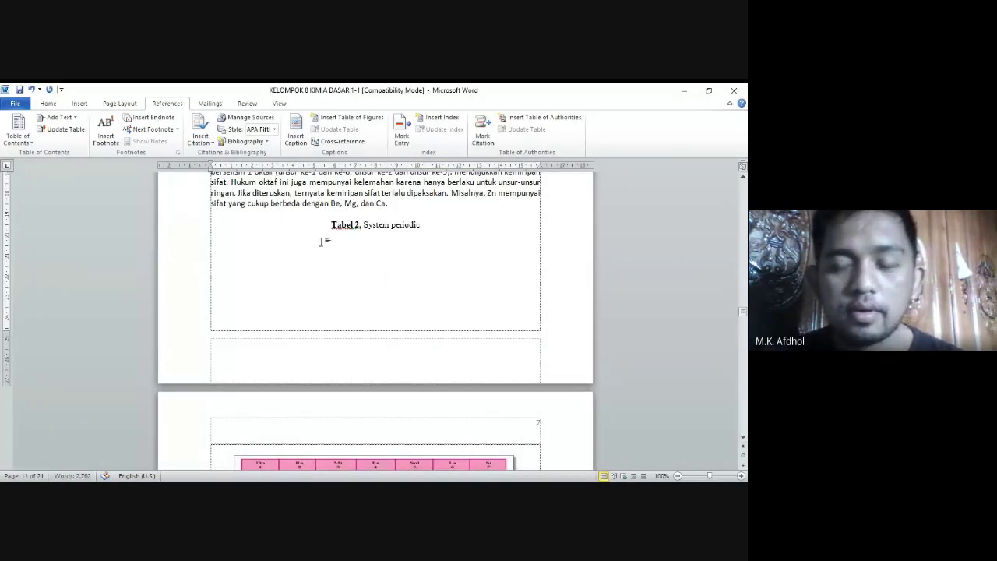
key(Return)
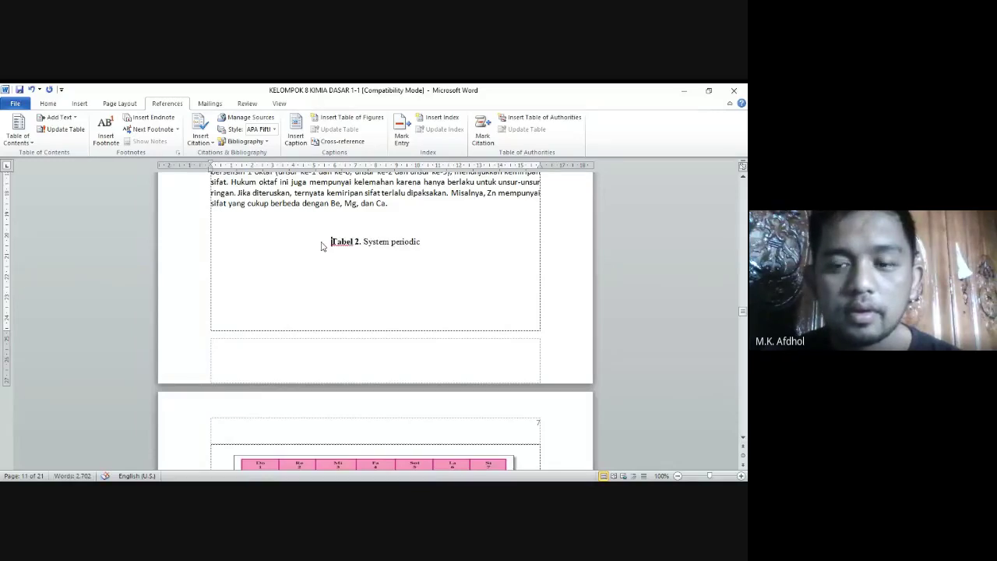
key(BackSpace)
key(BackSpace)
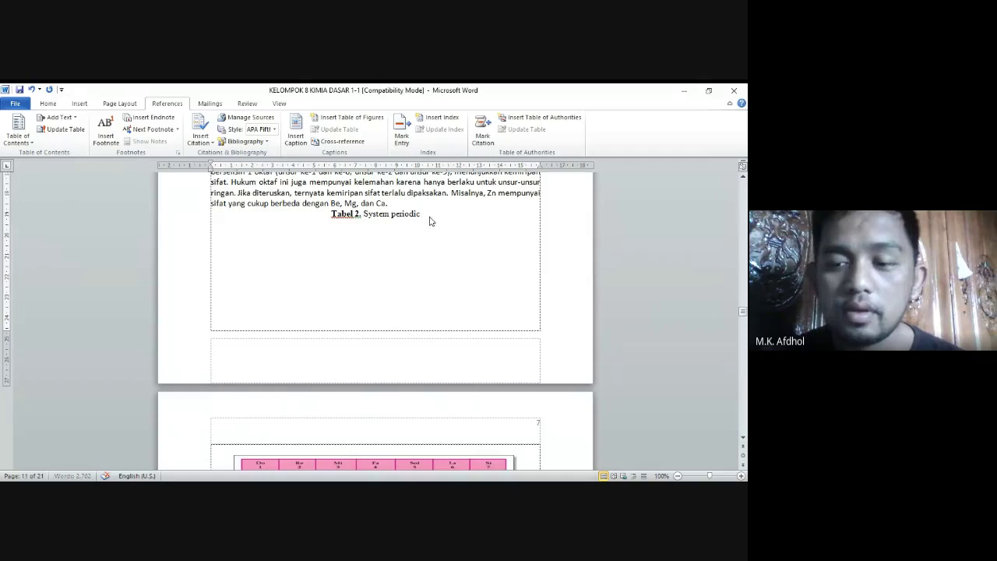
key(Delete)
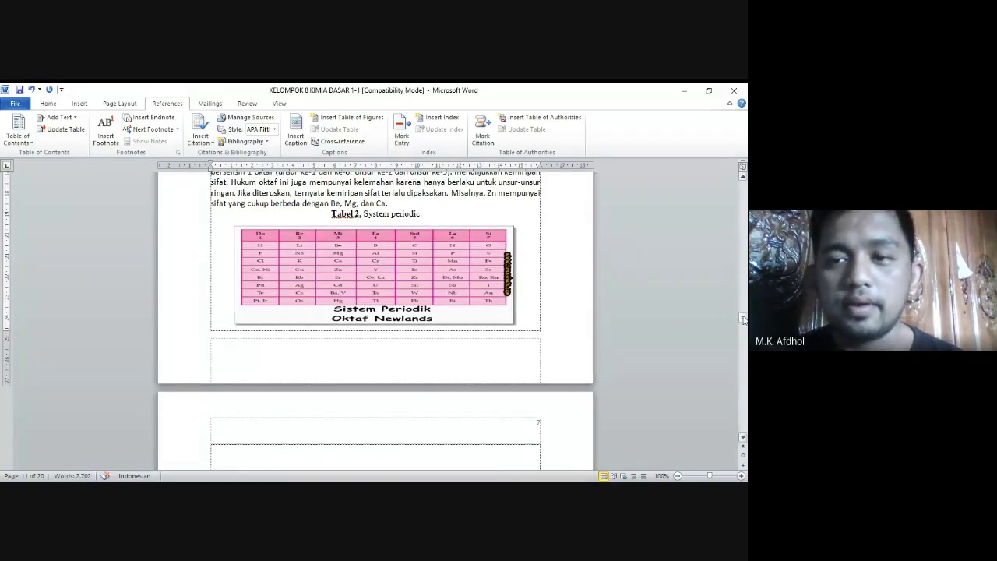
Step: Update the table of contents under the DAFTAR ISI heading, refreshing page numbers only
drag(743, 320, 743, 180)
scroll(434, 335, down, 9)
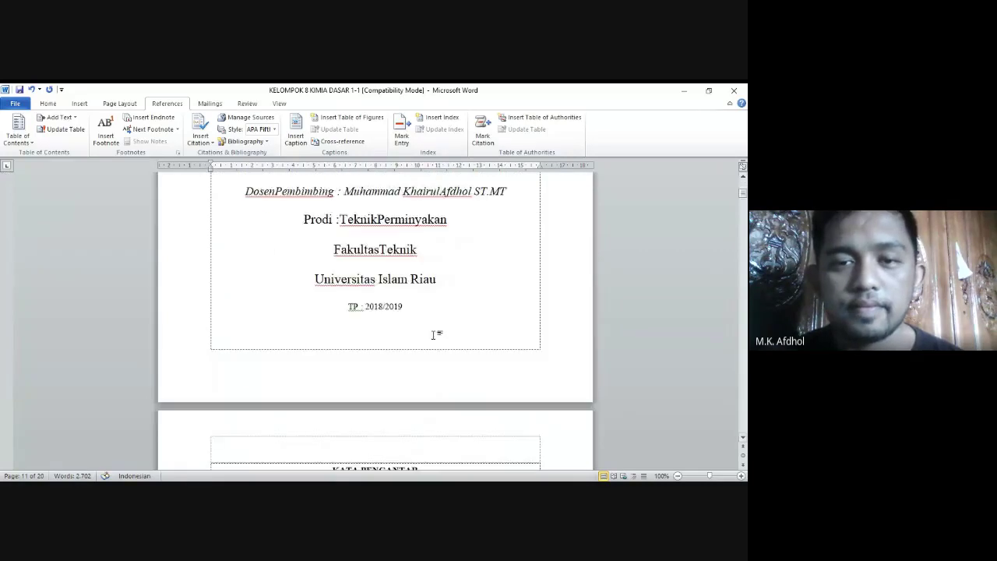
scroll(433, 335, down, 20)
scroll(434, 338, down, 8)
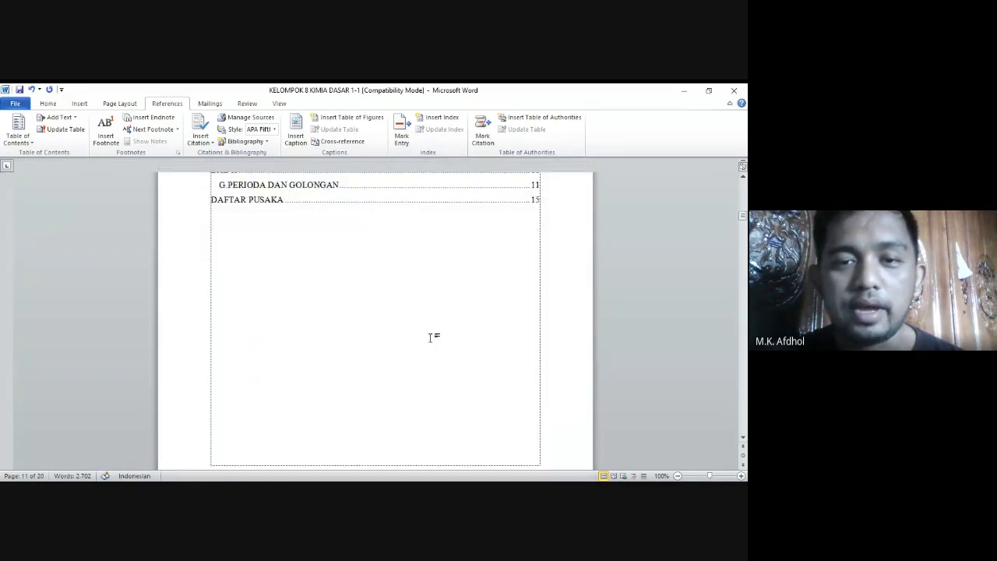
scroll(436, 334, up, 8)
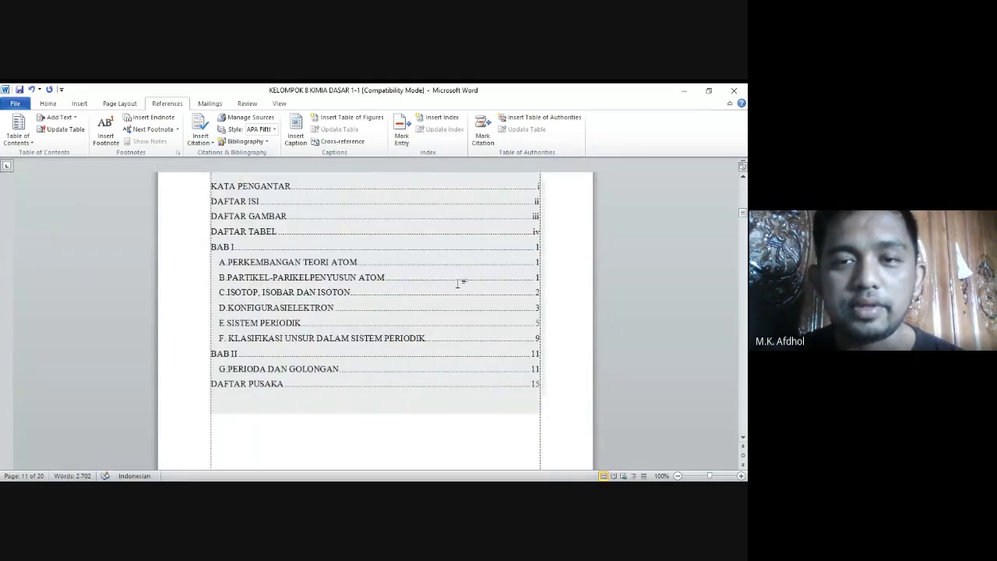
scroll(460, 284, up, 2)
click(282, 246)
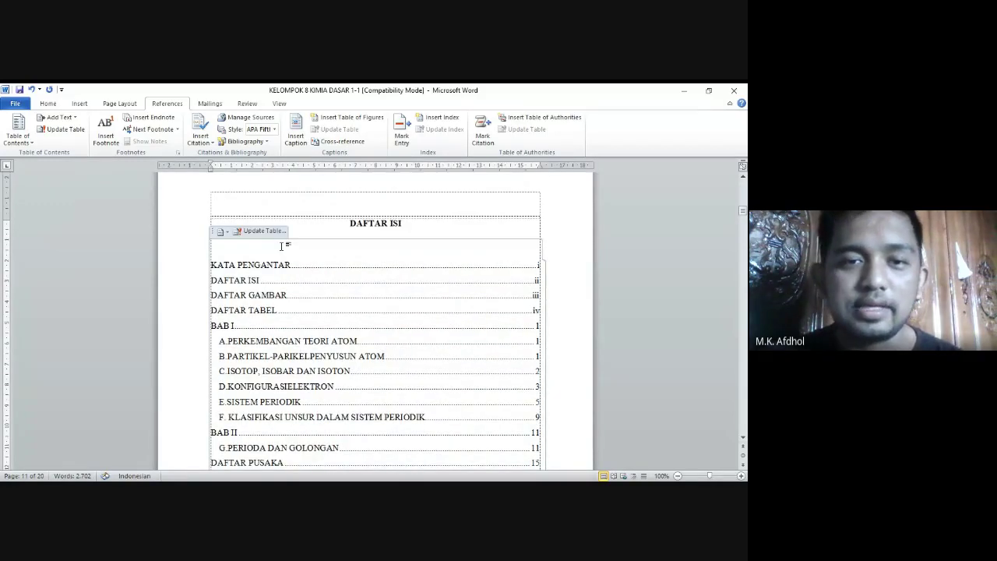
click(263, 232)
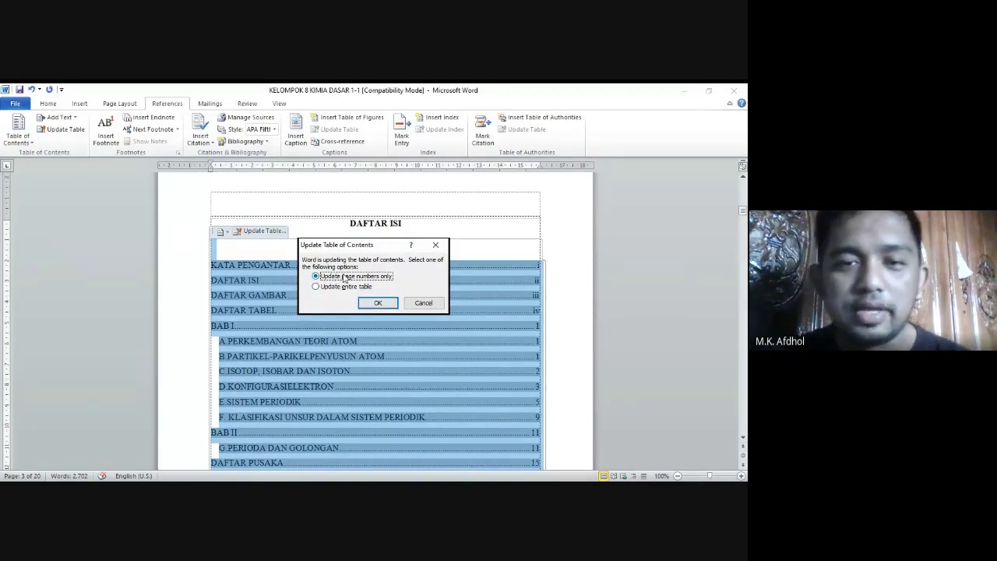
click(384, 304)
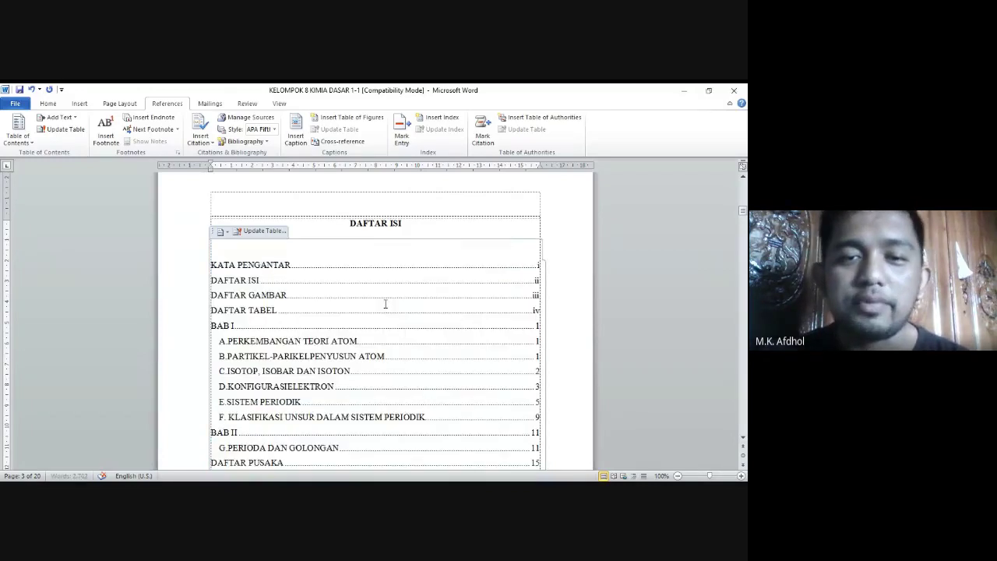
click(263, 232)
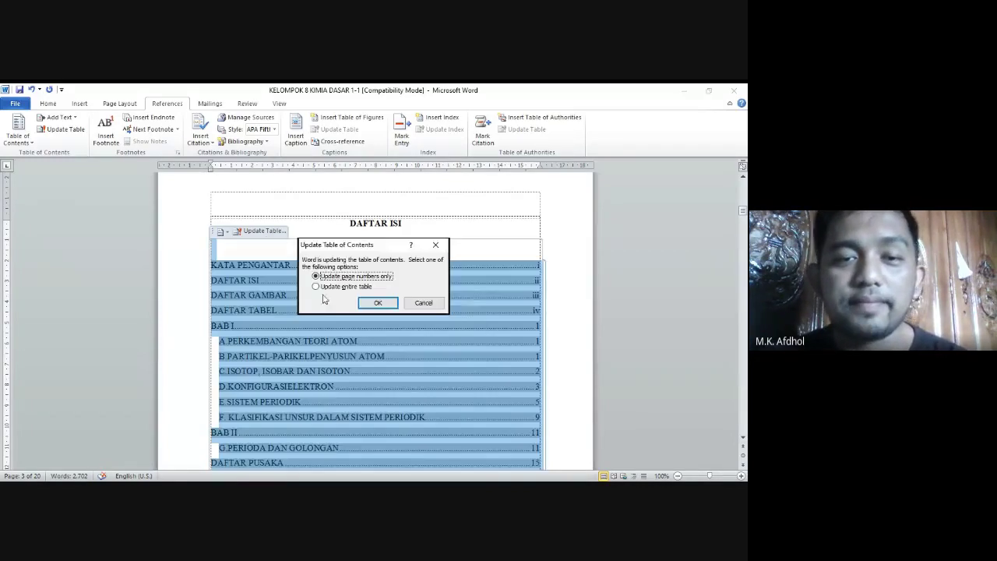
click(377, 305)
Step: Update the entire list of tables under the DAFTAR TABEL heading to rebuild its entries from the corrected captions
scroll(374, 331, down, 20)
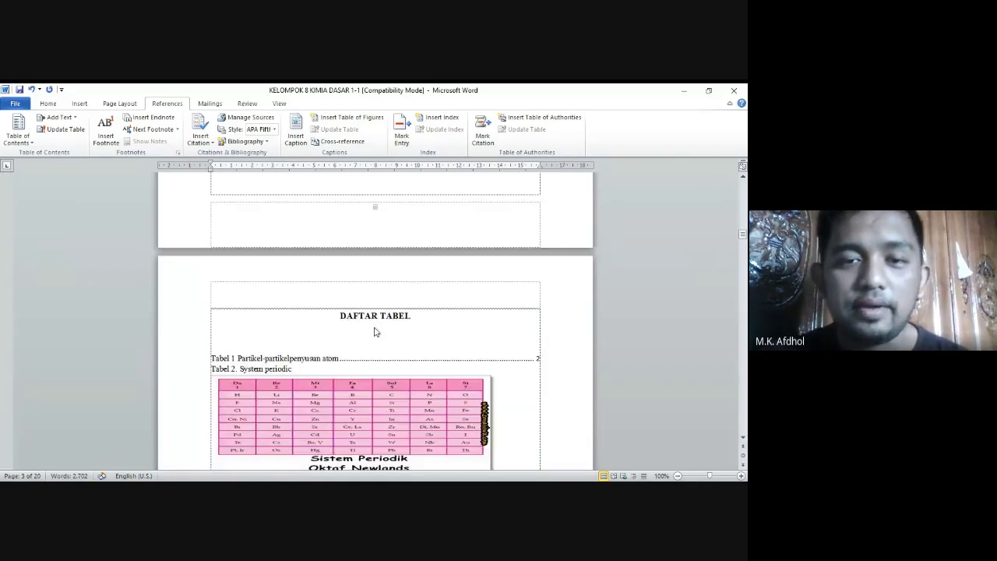
click(340, 360)
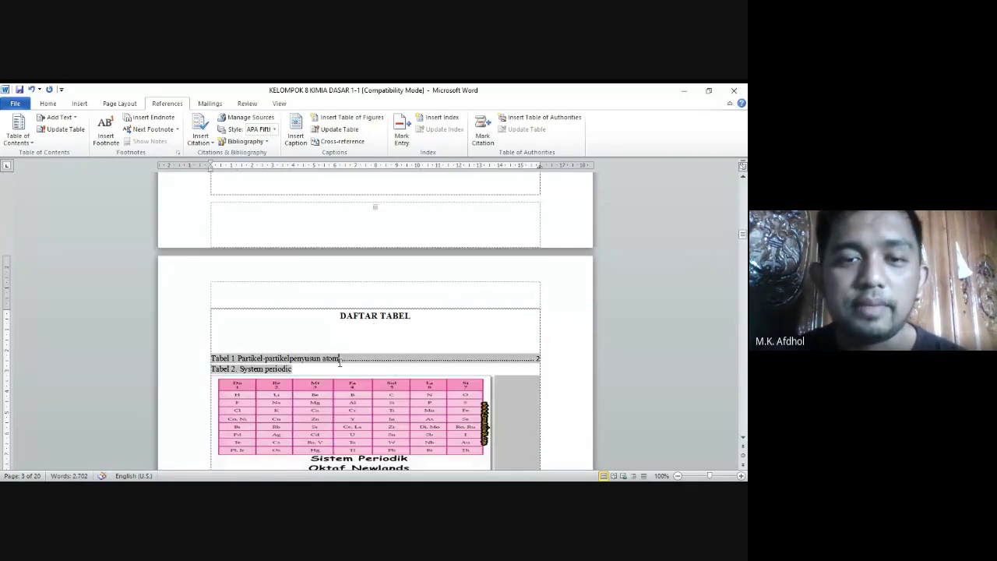
right_click(273, 358)
key(Escape)
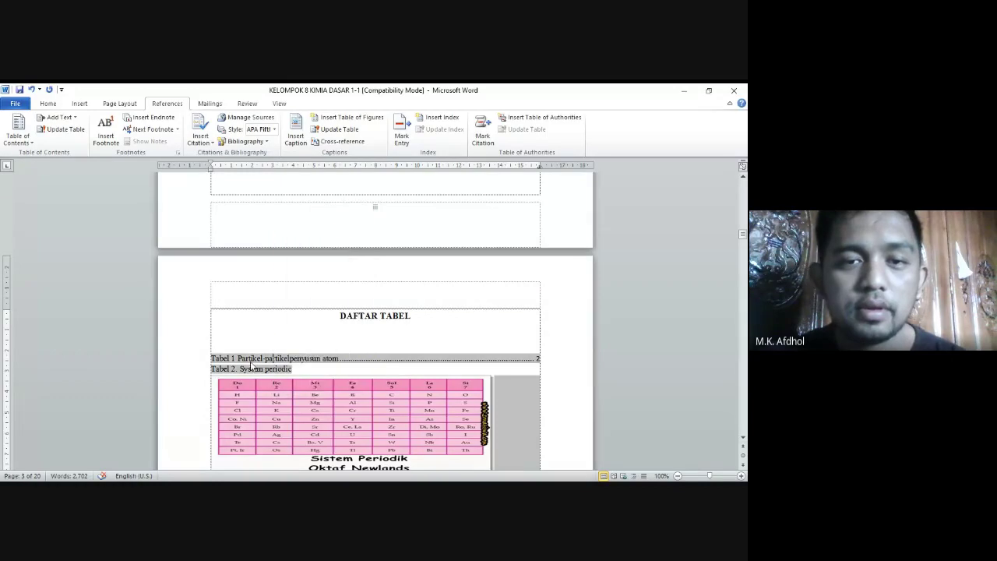
right_click(253, 365)
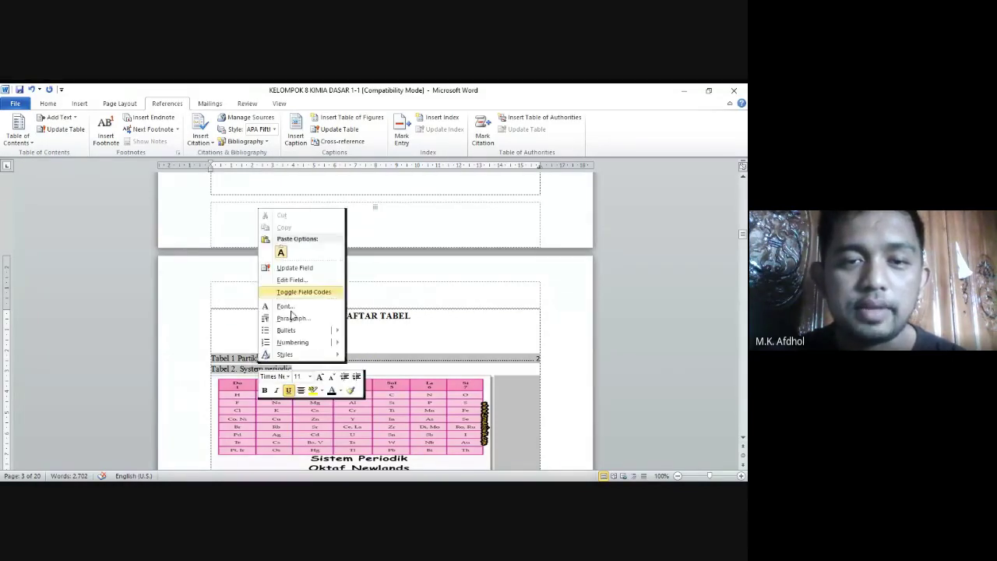
click(301, 269)
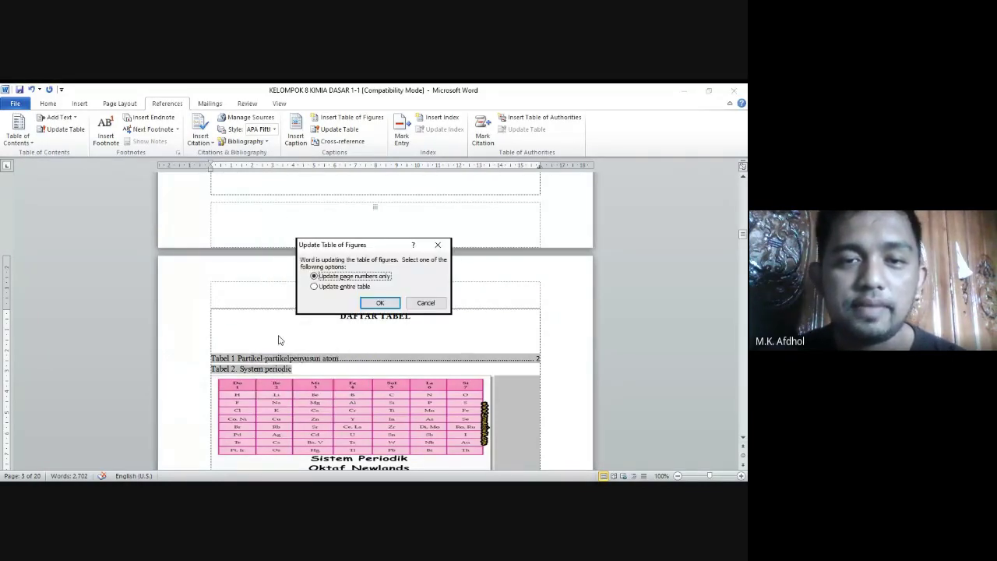
click(326, 288)
click(381, 303)
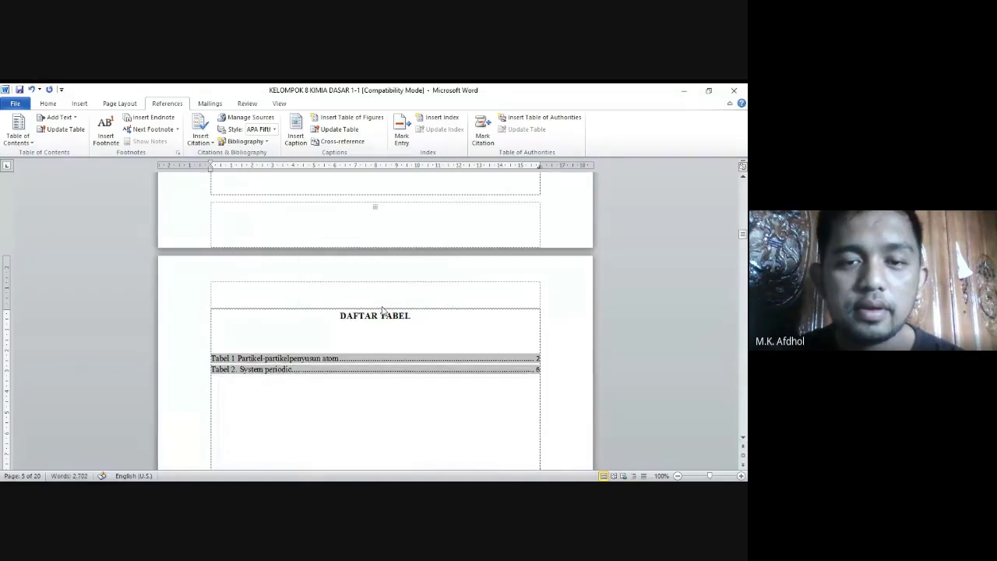
Step: Refresh only the page numbers in the list of tables under DAFTAR TABEL
scroll(367, 360, down, 1)
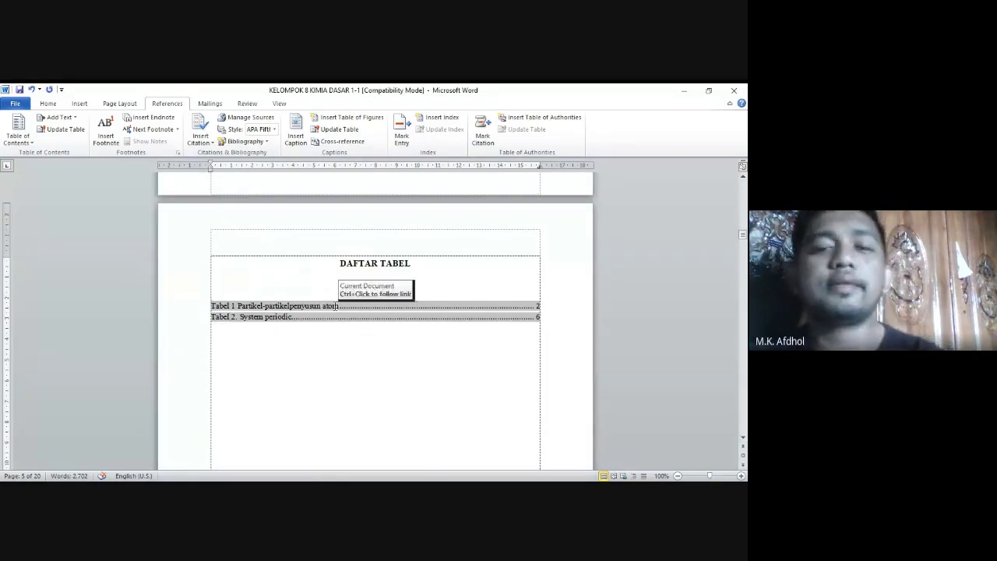
right_click(335, 306)
click(365, 366)
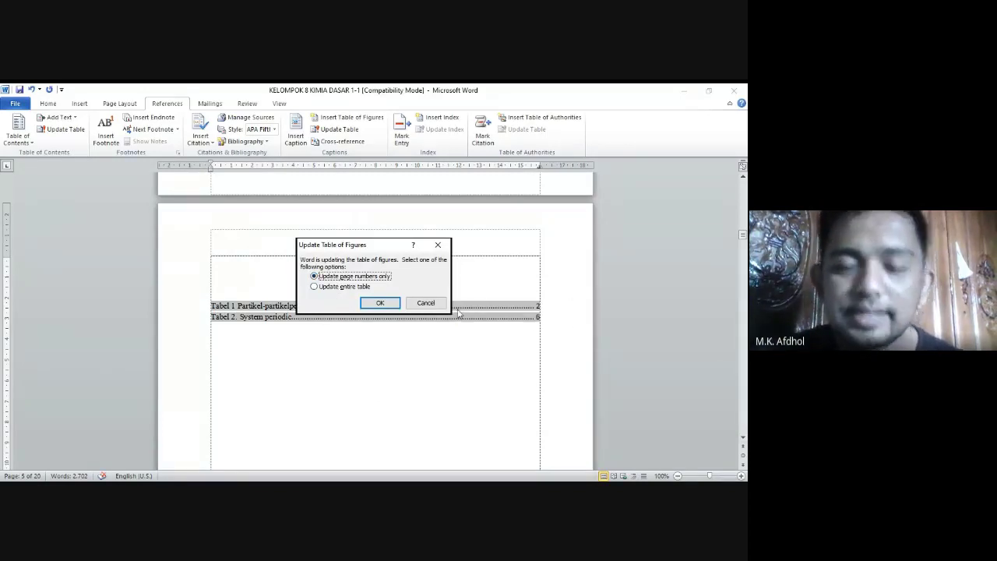
click(377, 303)
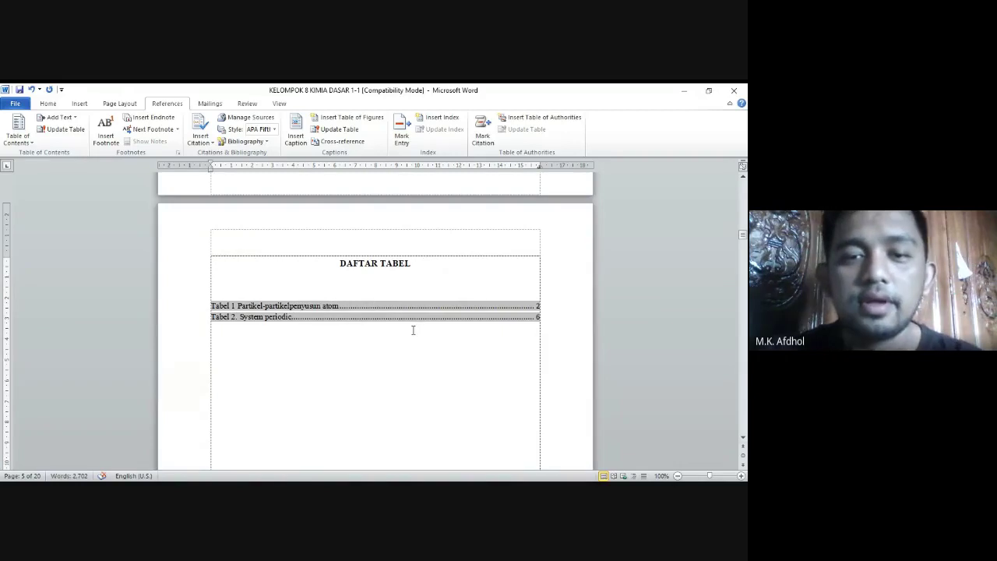
scroll(379, 348, down, 15)
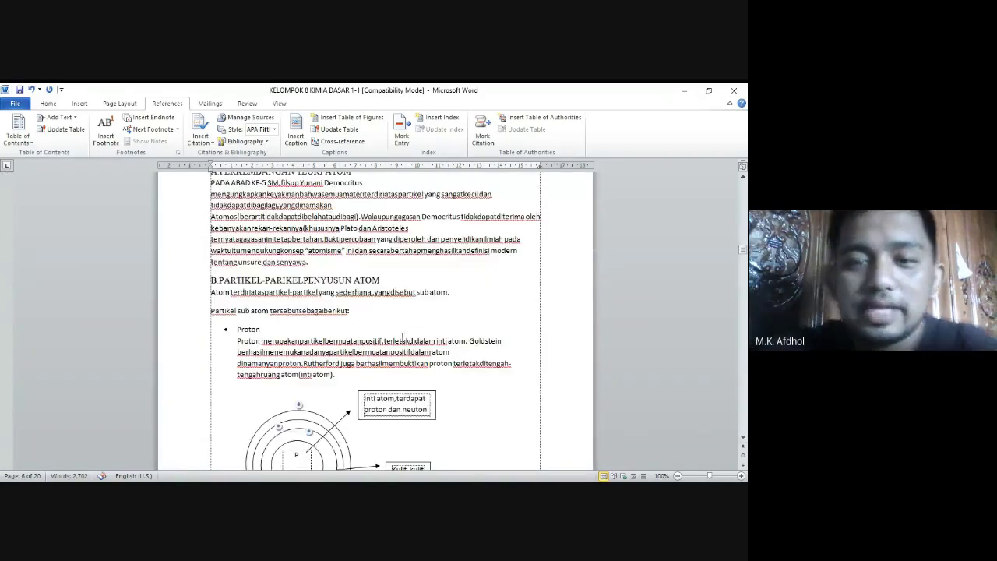